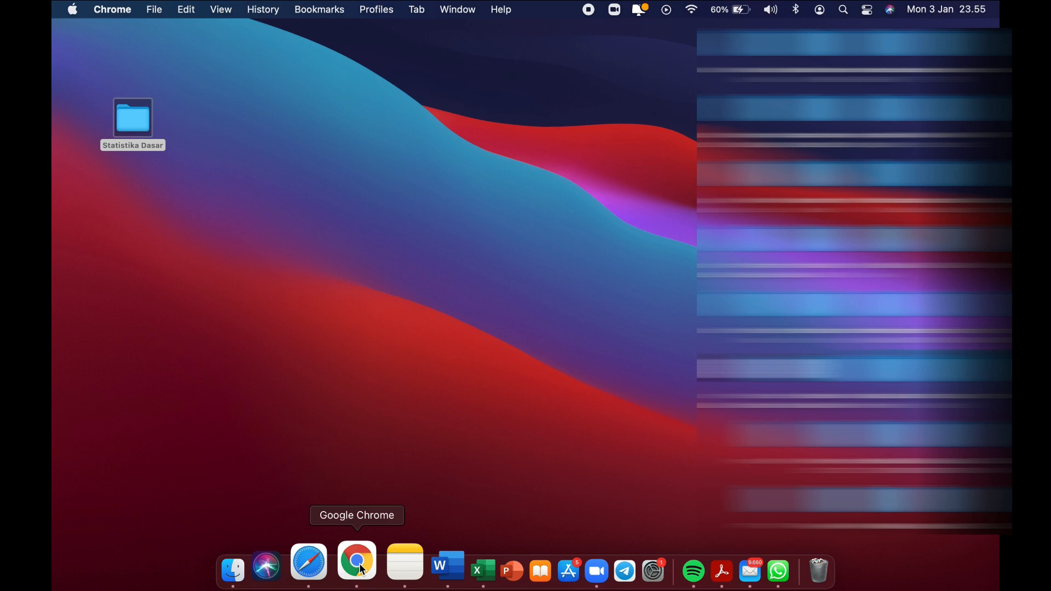
Launch Chrome under the Person 1 profile and go to litera.uninus.ac.id.
click(362, 570)
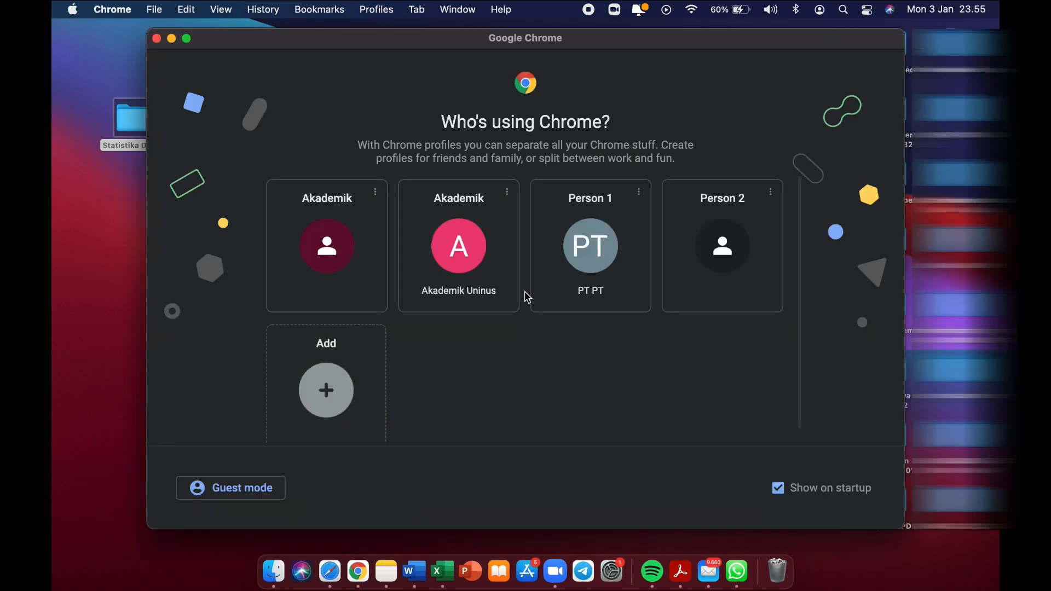
click(573, 289)
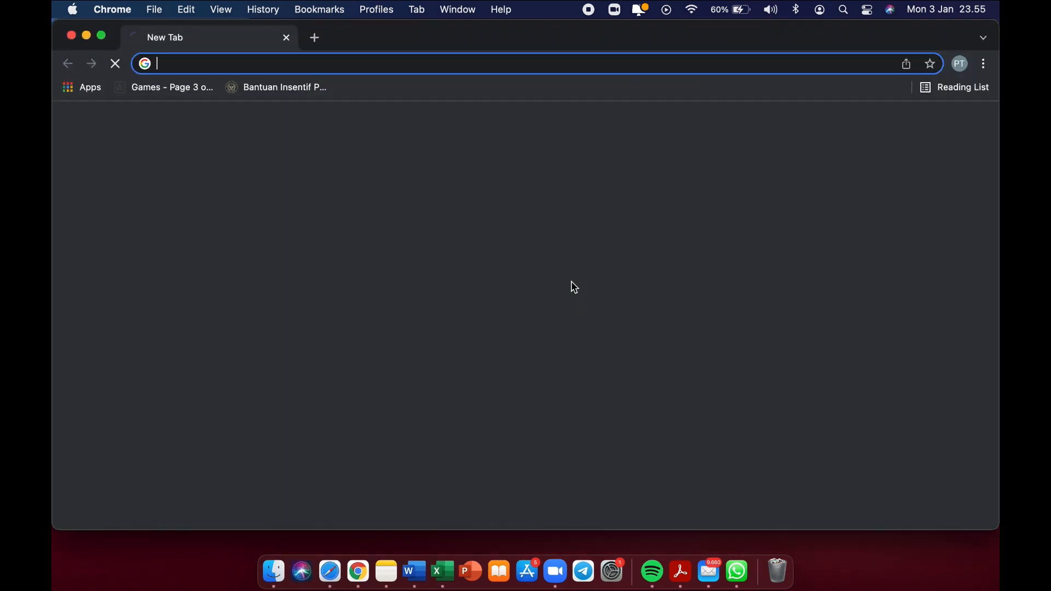
click(250, 64)
text(litera.uninus.ac.id)
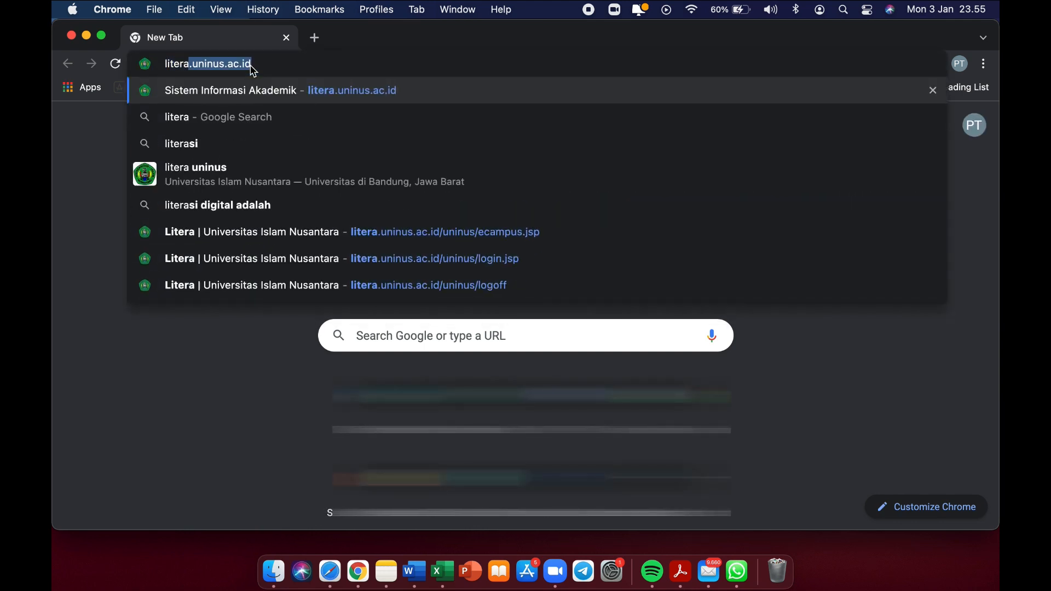
key(Return)
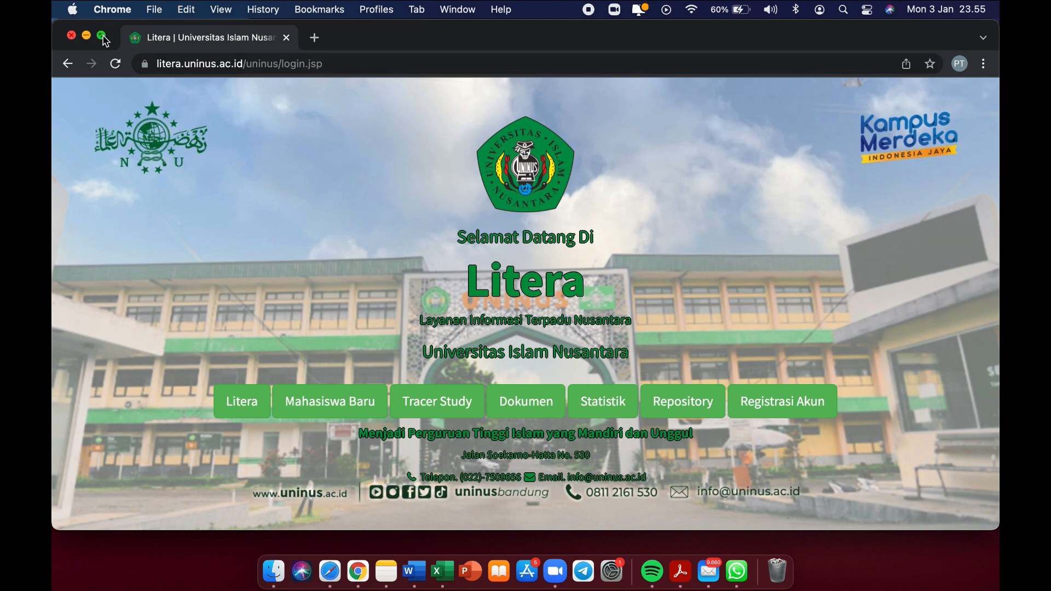
Go full screen and sign in to Litera with the autofilled username and password.
click(103, 36)
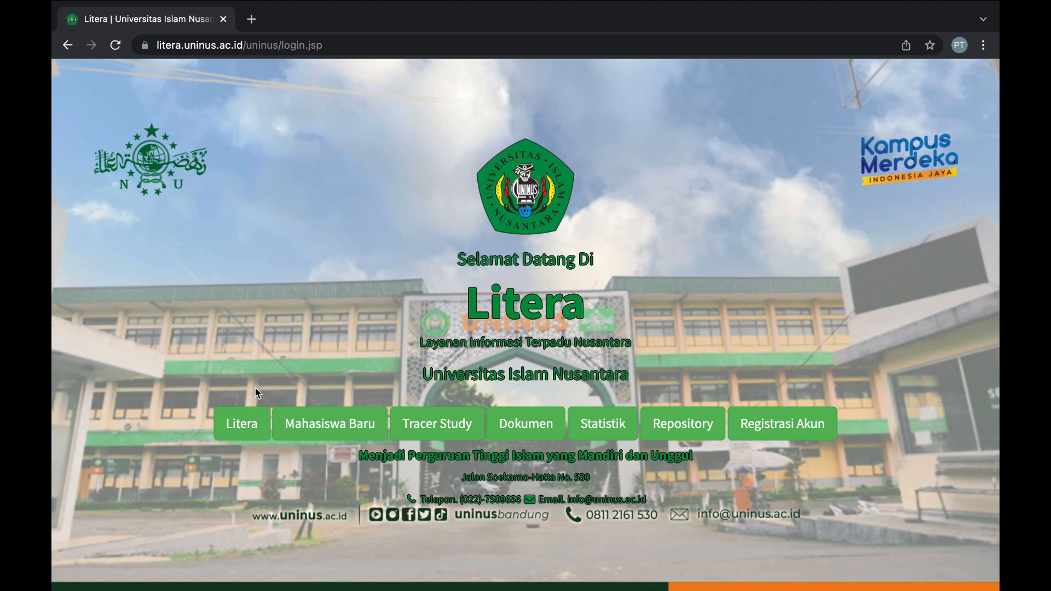
click(234, 428)
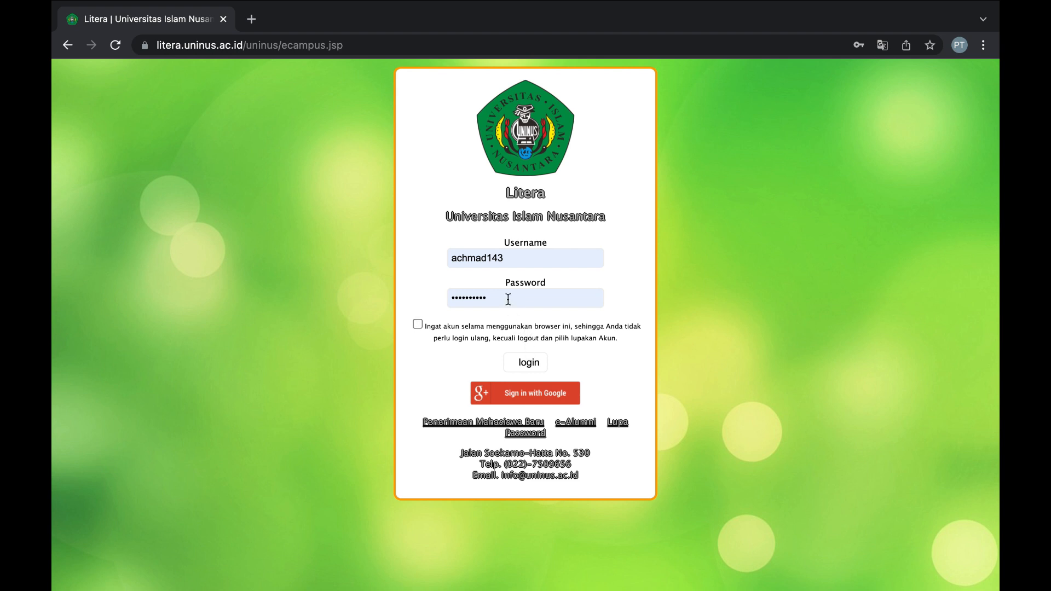
click(527, 366)
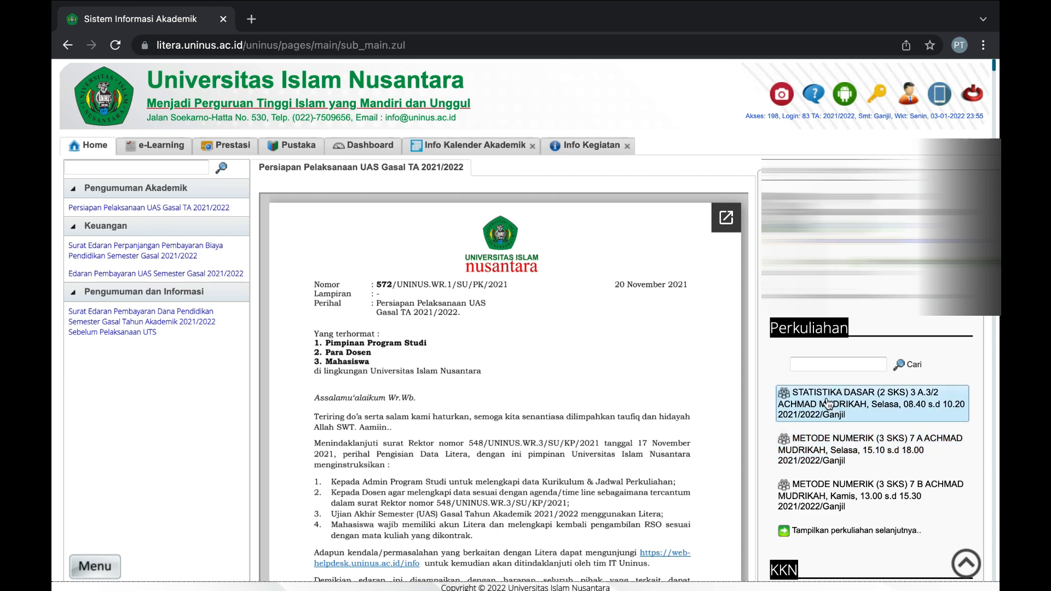
Open the STATISTIKA DASAR course's Agenda tab and its Tambah/Ubah Agenda editor.
click(828, 403)
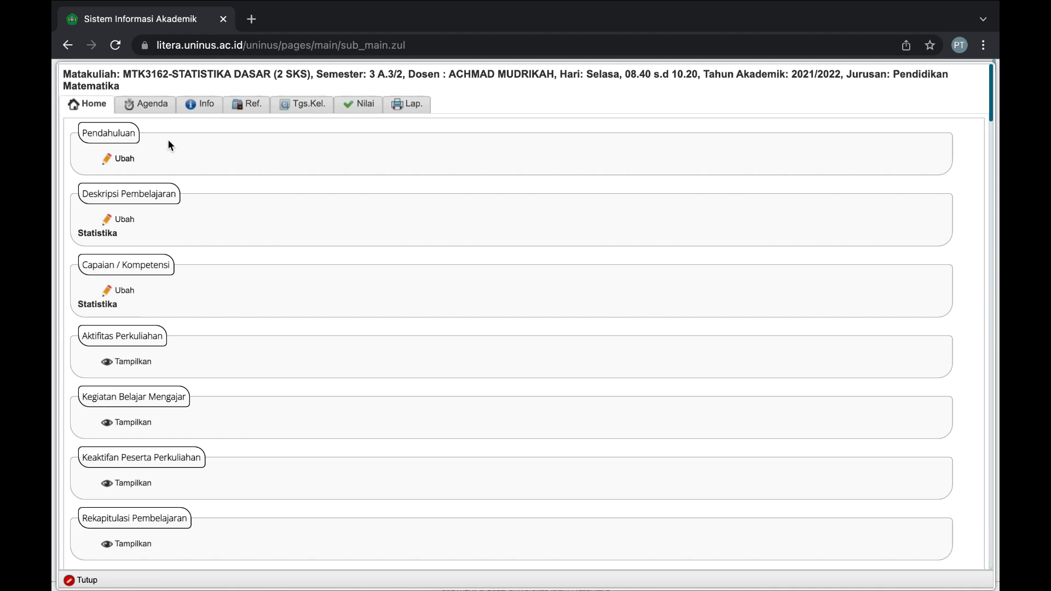
click(155, 113)
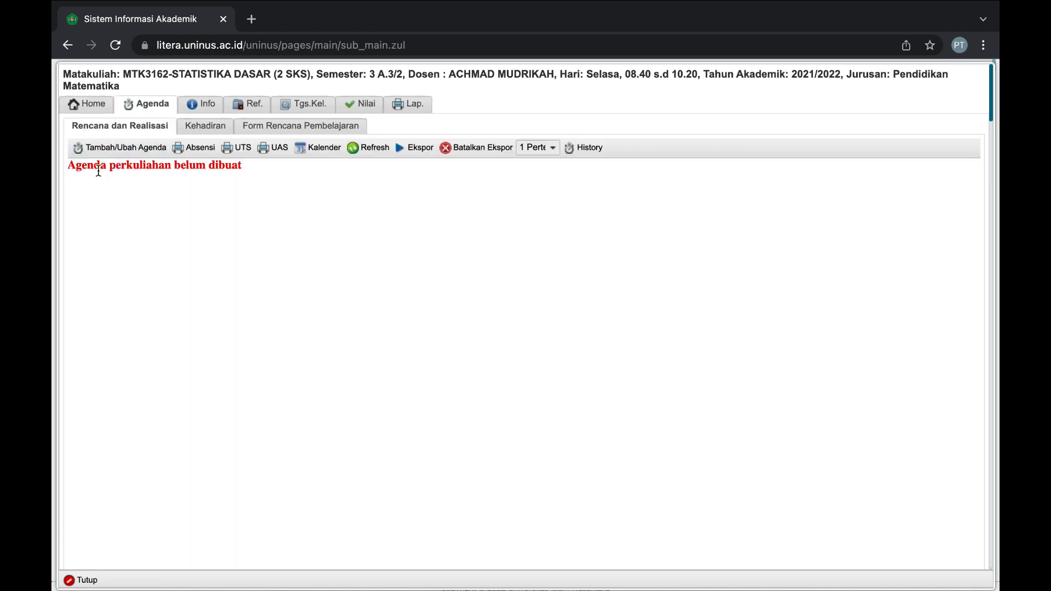
drag(68, 165, 243, 176)
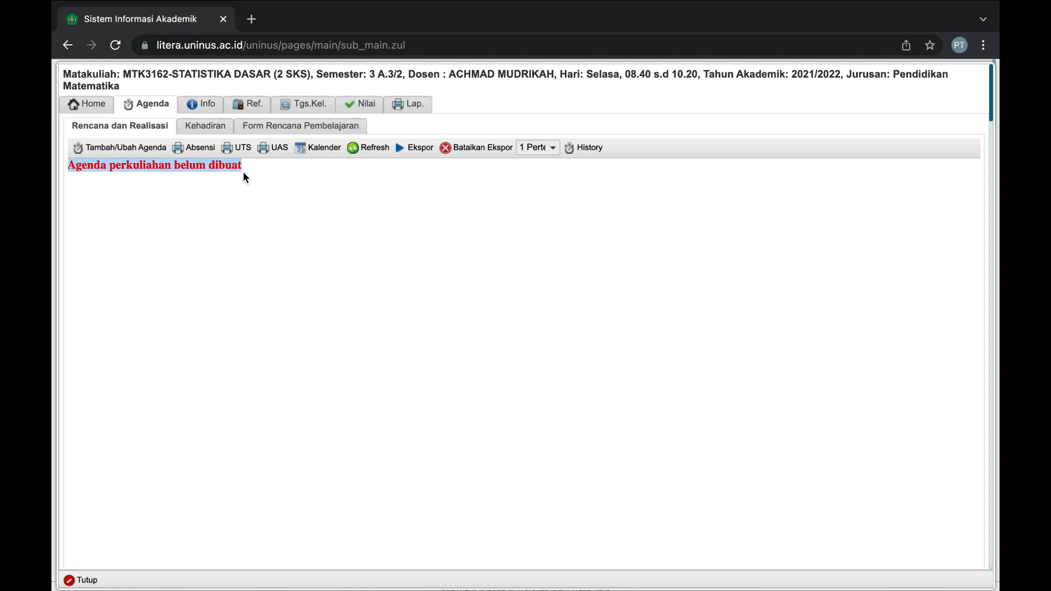
click(177, 214)
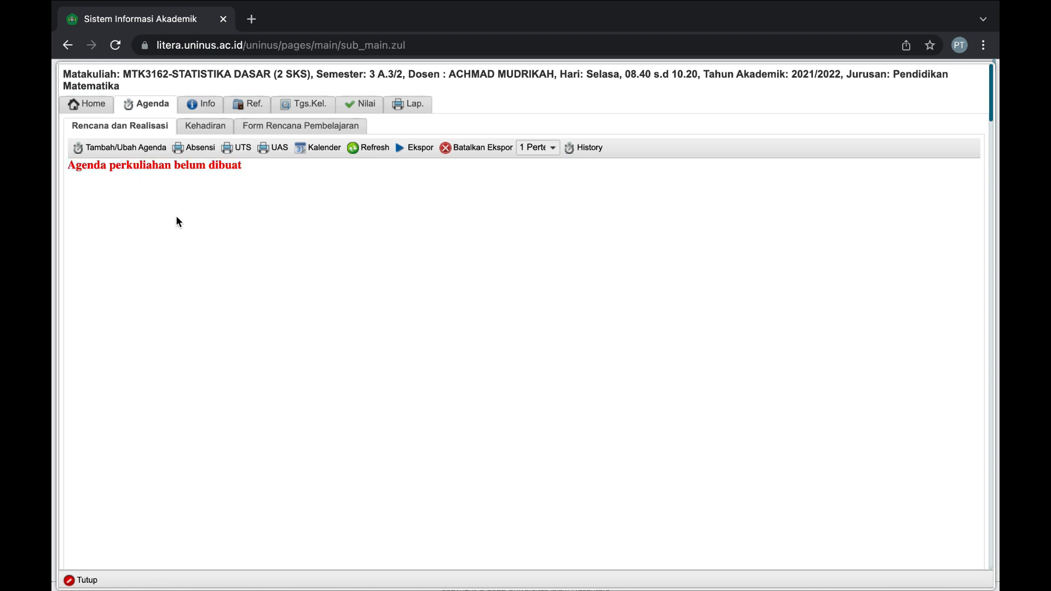
click(127, 156)
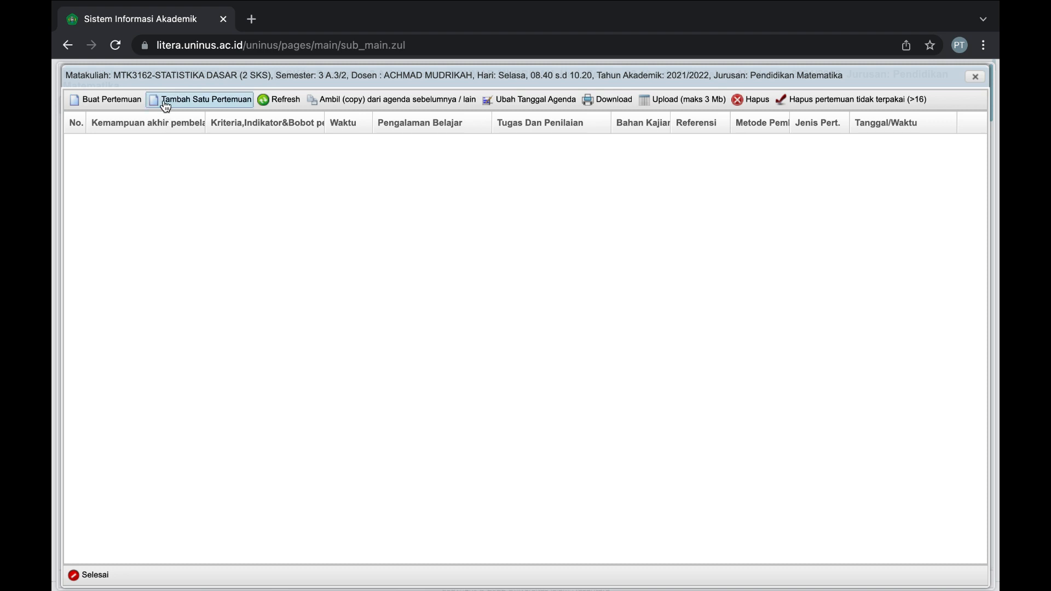
Start Buat Pertemuan and review the weekly 16-meeting form starting 13-09-2021.
click(124, 104)
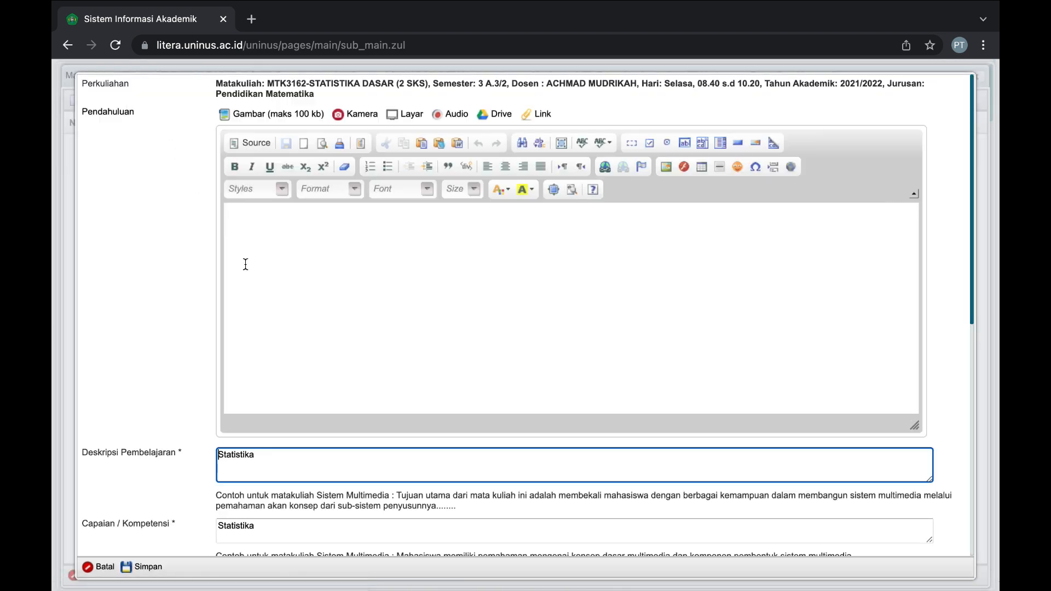
scroll(246, 264, down, 1)
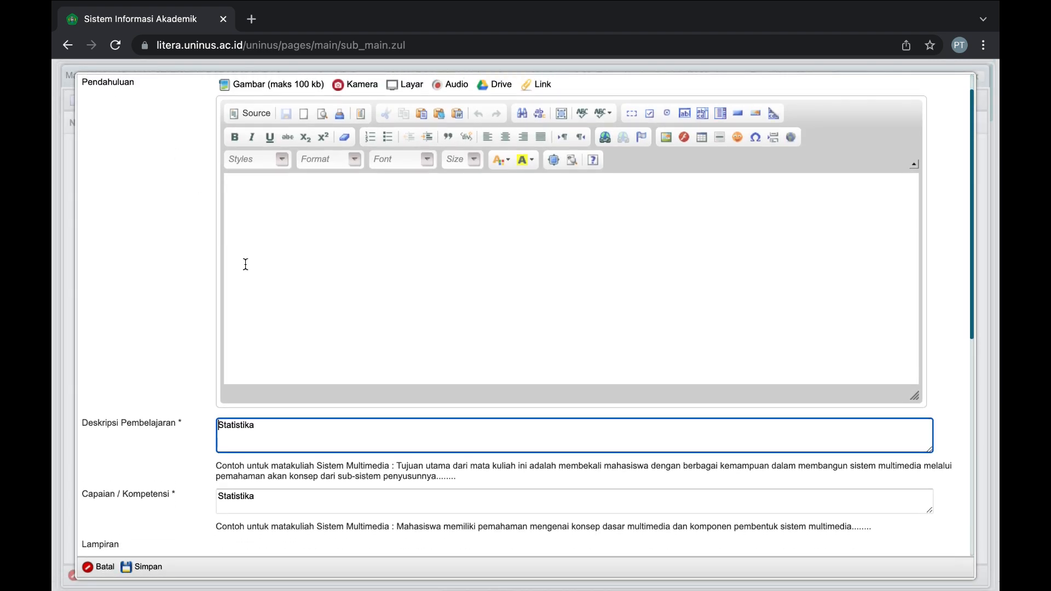
scroll(246, 265, up, 1)
scroll(245, 264, down, 1)
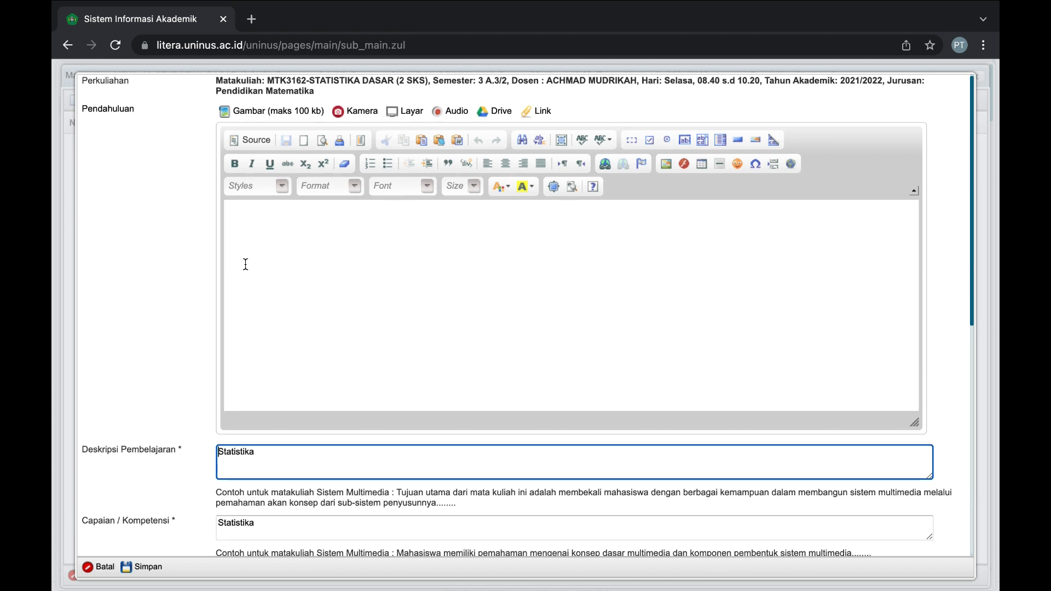
scroll(245, 264, down, 4)
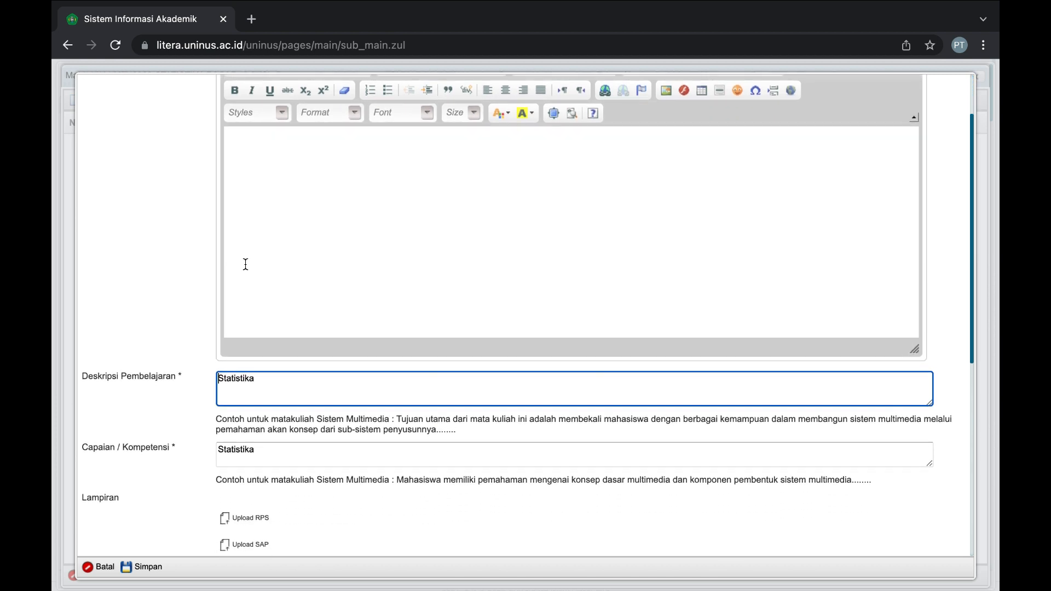
Delete the Statistika text from Deskripsi Pembelajaran and Capaian / Kompetensi.
double_click(245, 344)
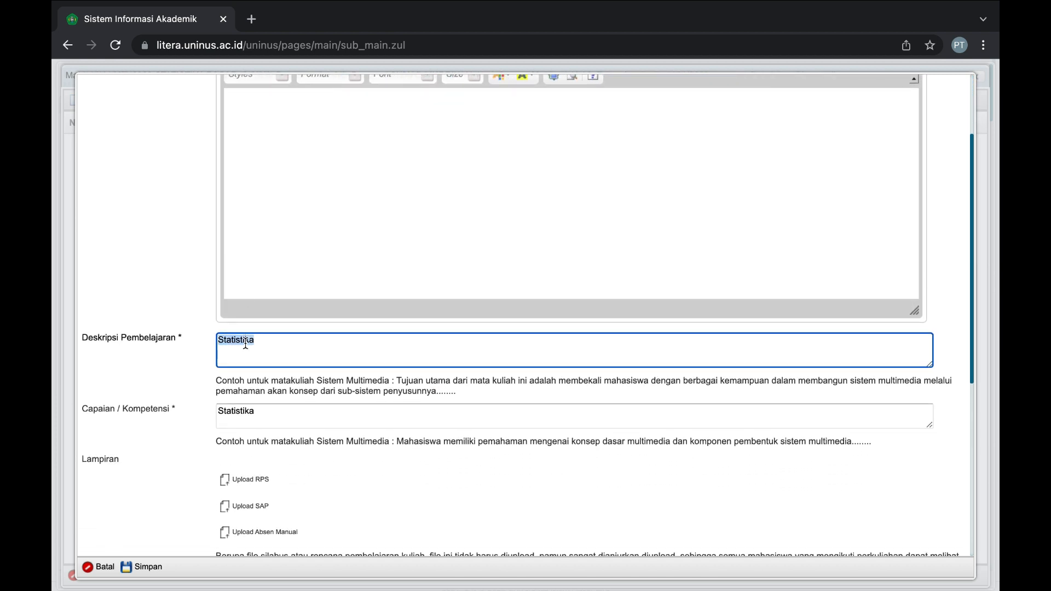
key(BackSpace)
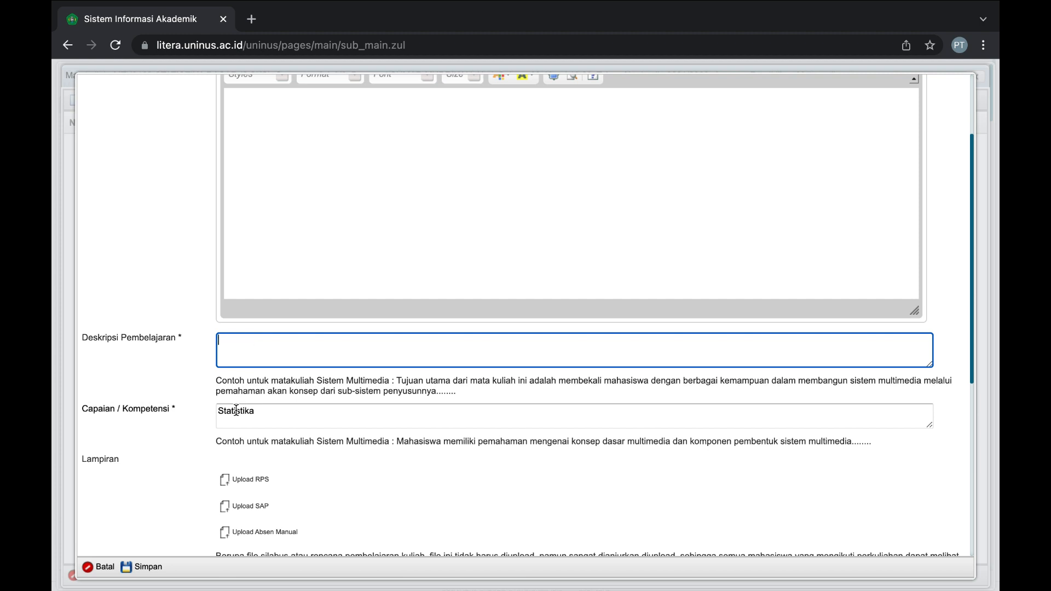
double_click(236, 411)
key(BackSpace)
scroll(179, 329, down, 1)
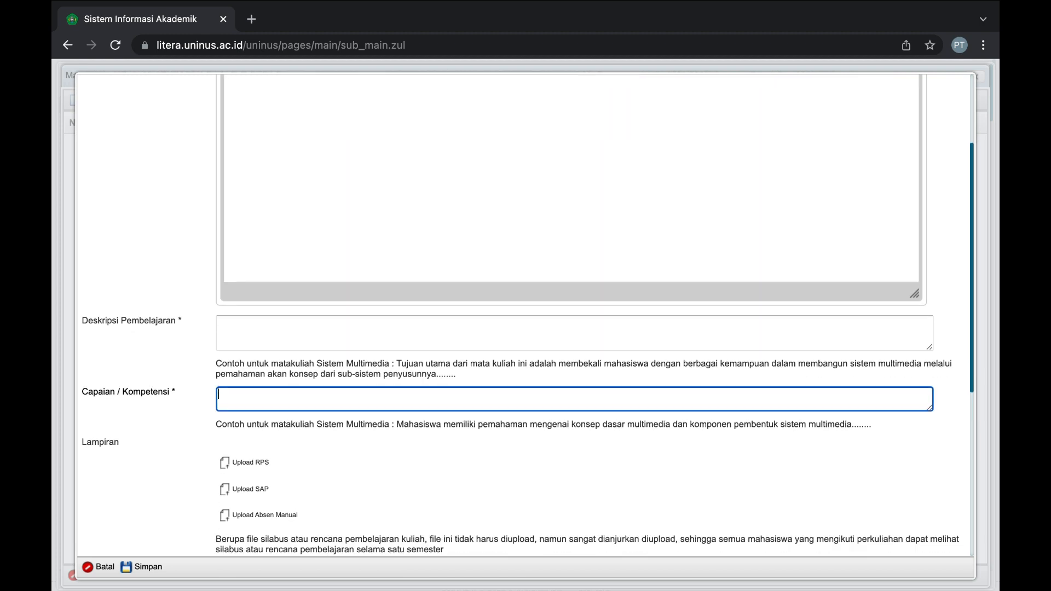
click(174, 319)
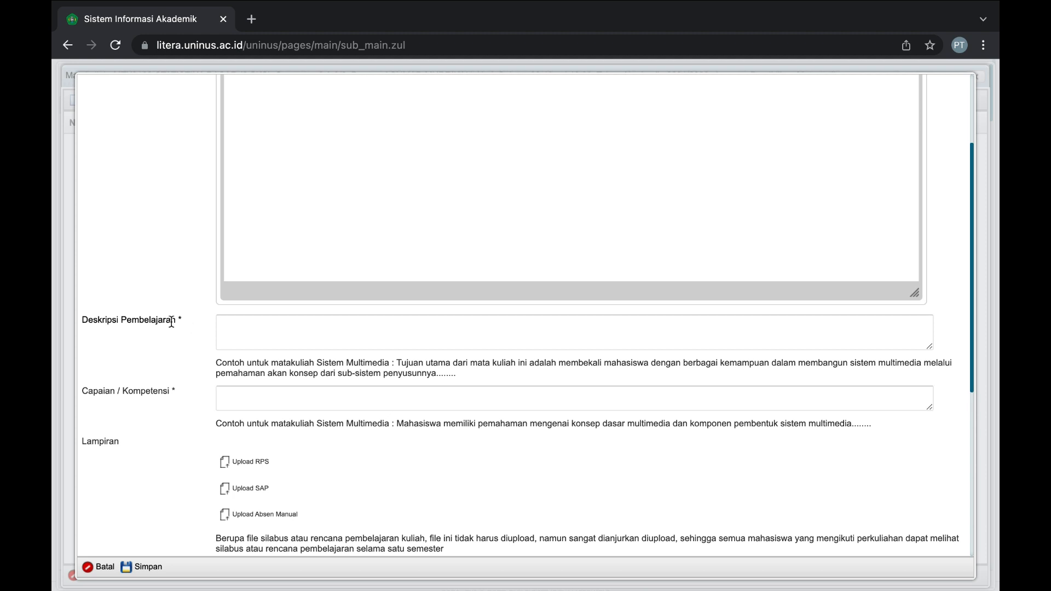
click(171, 387)
scroll(172, 452, down, 10)
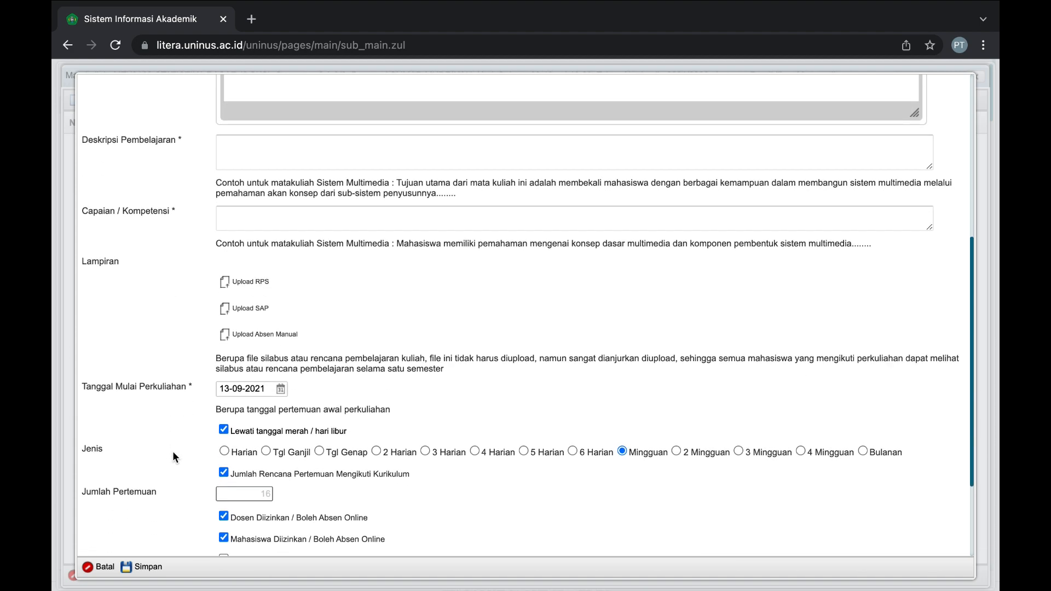
scroll(173, 451, down, 4)
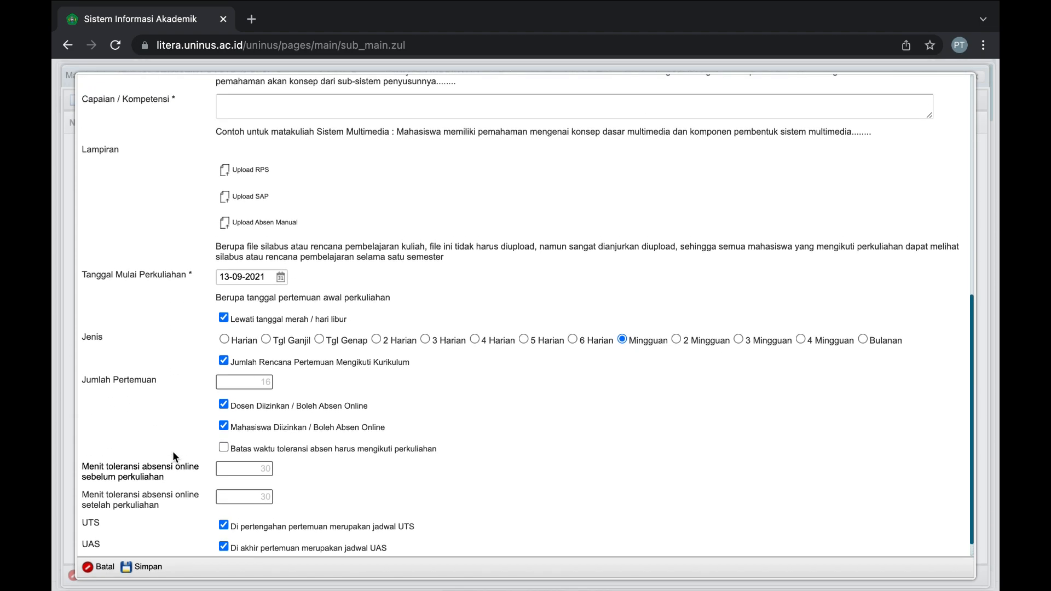
scroll(174, 456, up, 15)
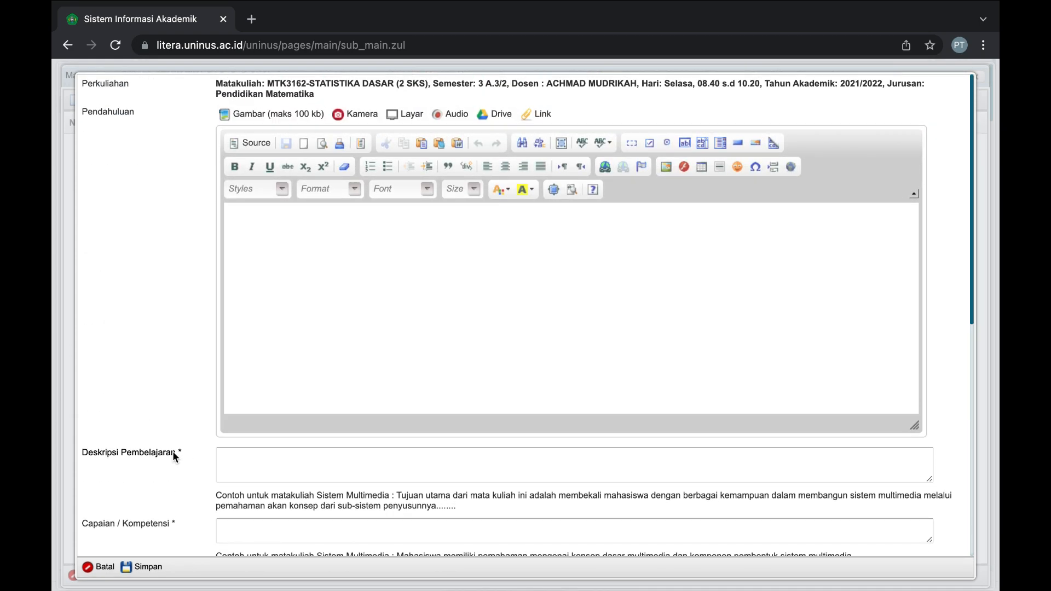
Paste the 13-item Materi Pokok topic list from the Word RPS into the Pendahuluan editor.
key(ctrl+Right)
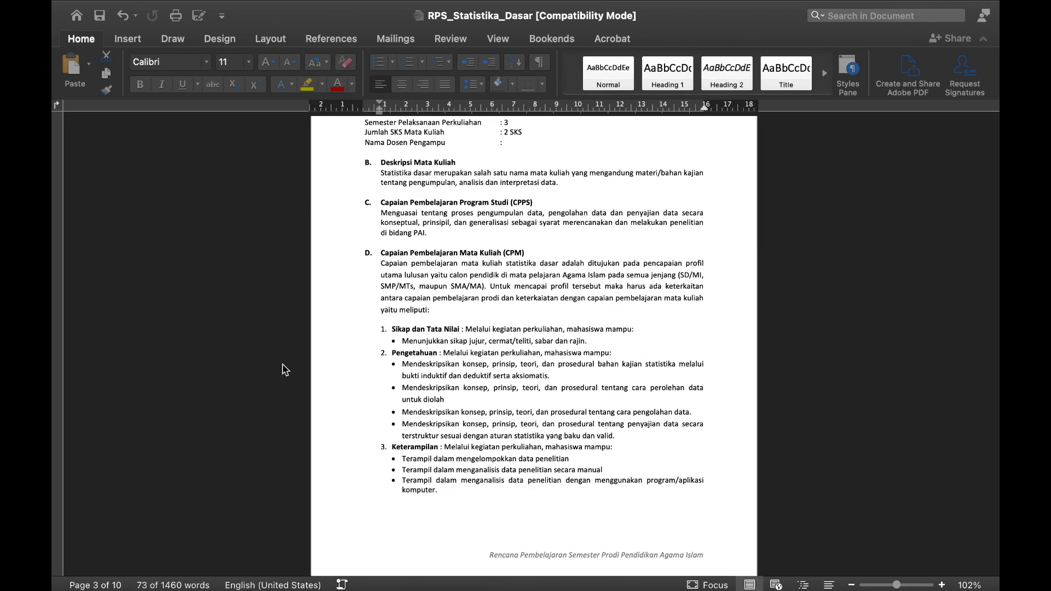
scroll(388, 315, up, 2)
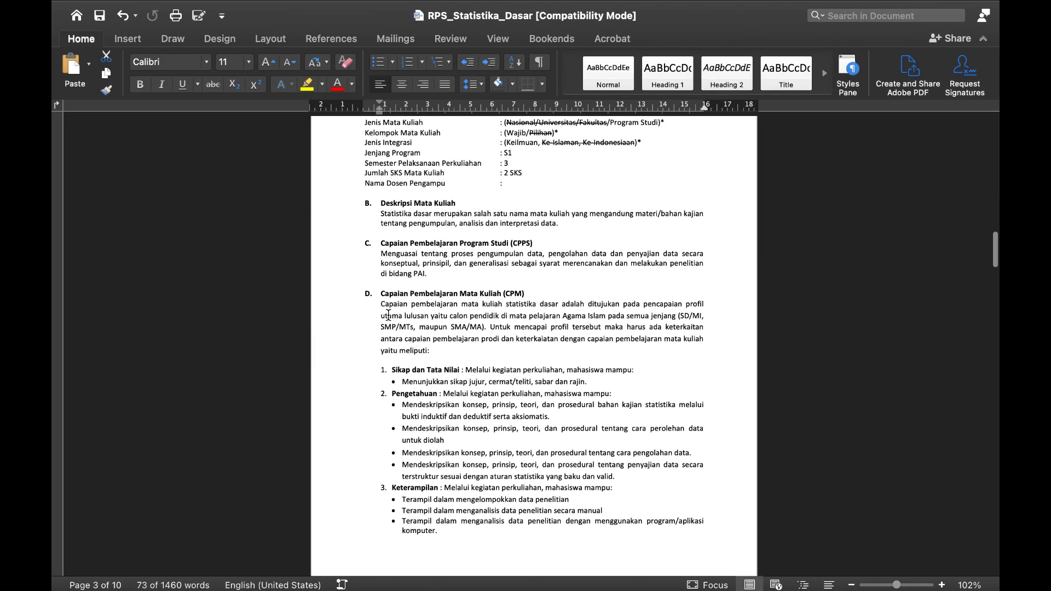
scroll(388, 314, down, 12)
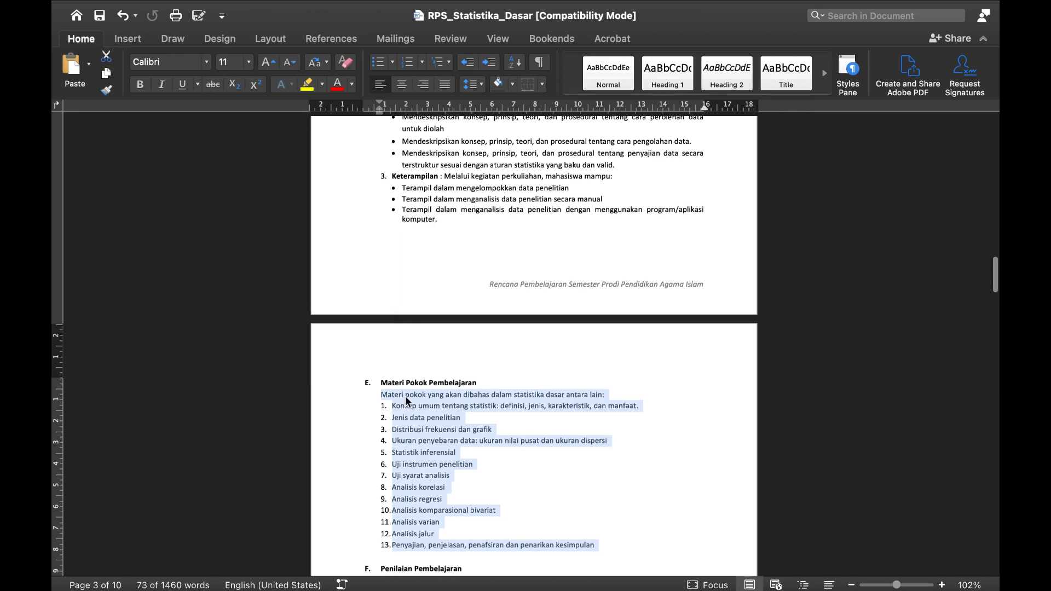
key(ctrl+Left)
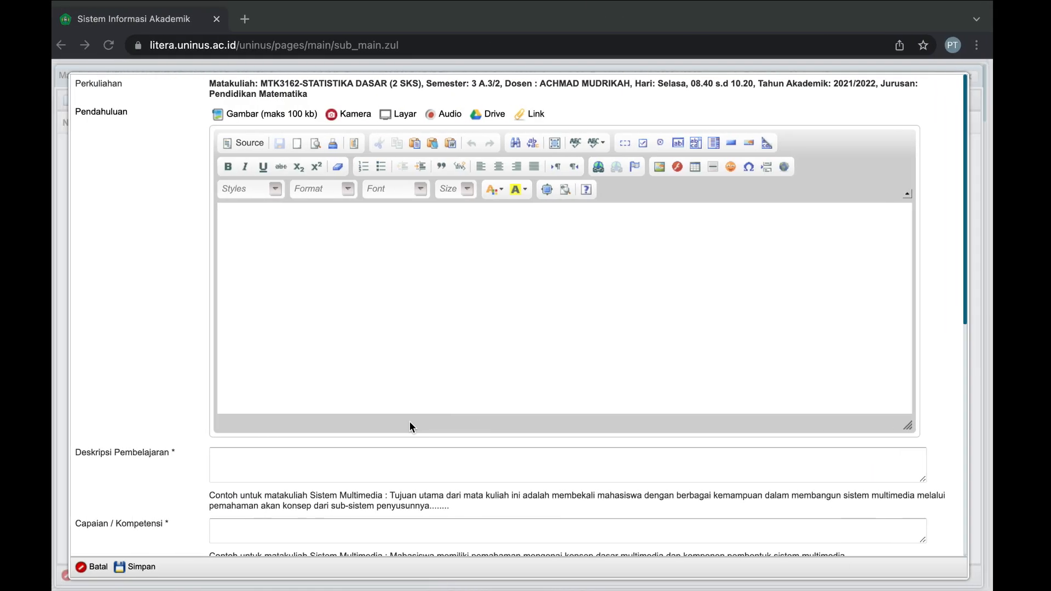
click(293, 241)
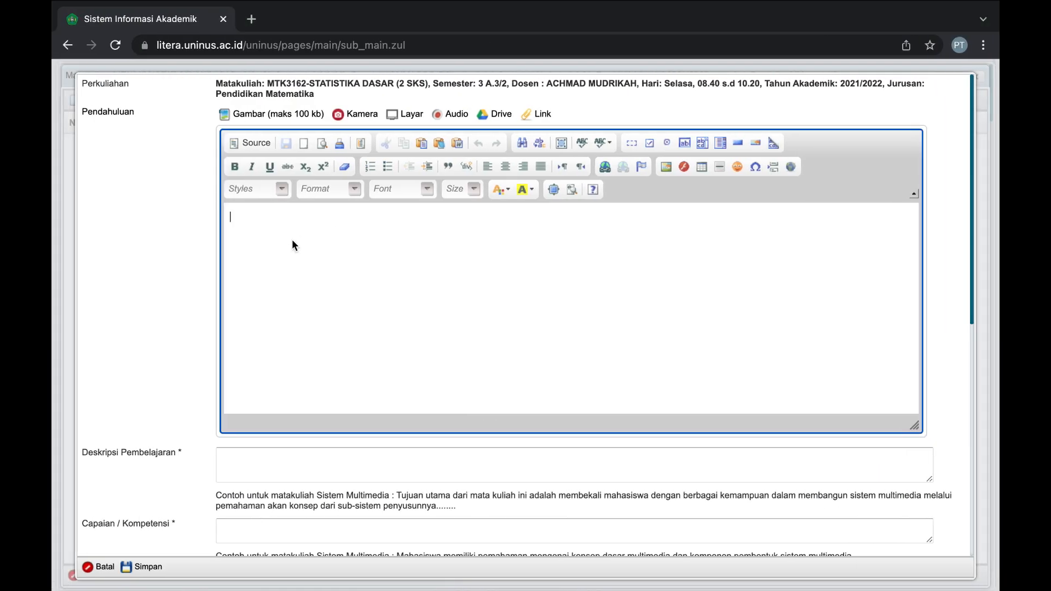
key(super+v)
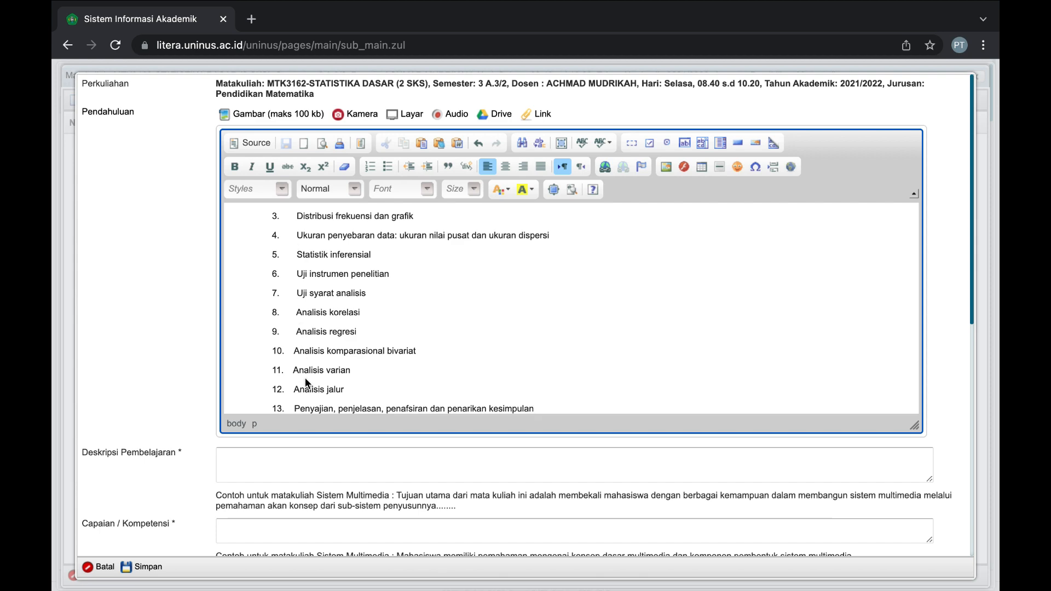
Focus the Deskripsi Pembelajaran field and bring up the Word RPS document.
scroll(304, 377, down, 1)
click(272, 463)
key(super+Tab)
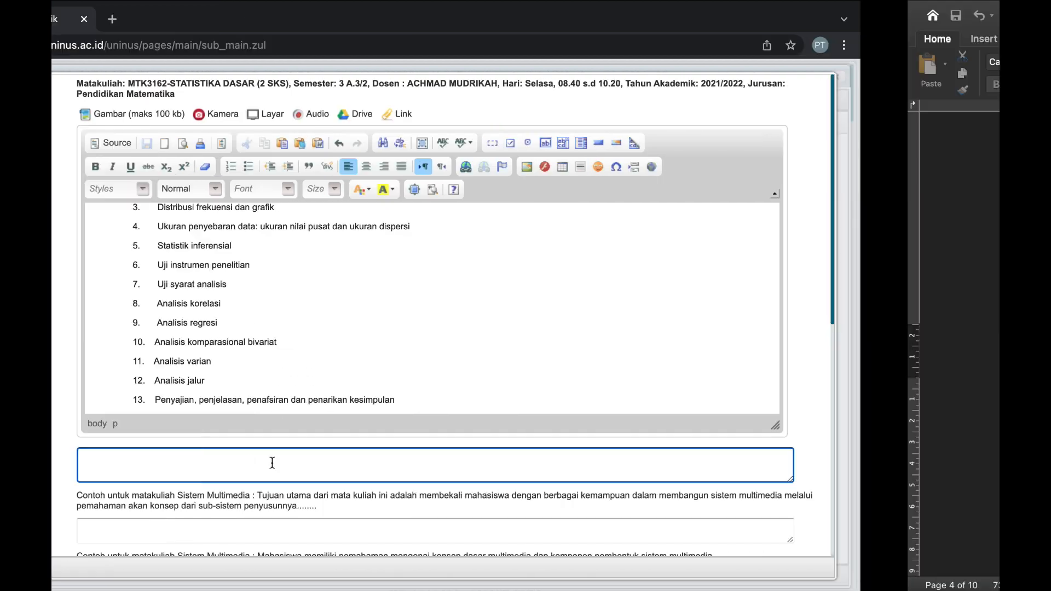
Copy the section B course description from Word into Deskripsi Pembelajaran.
scroll(405, 443, down, 2)
scroll(405, 443, down, 3)
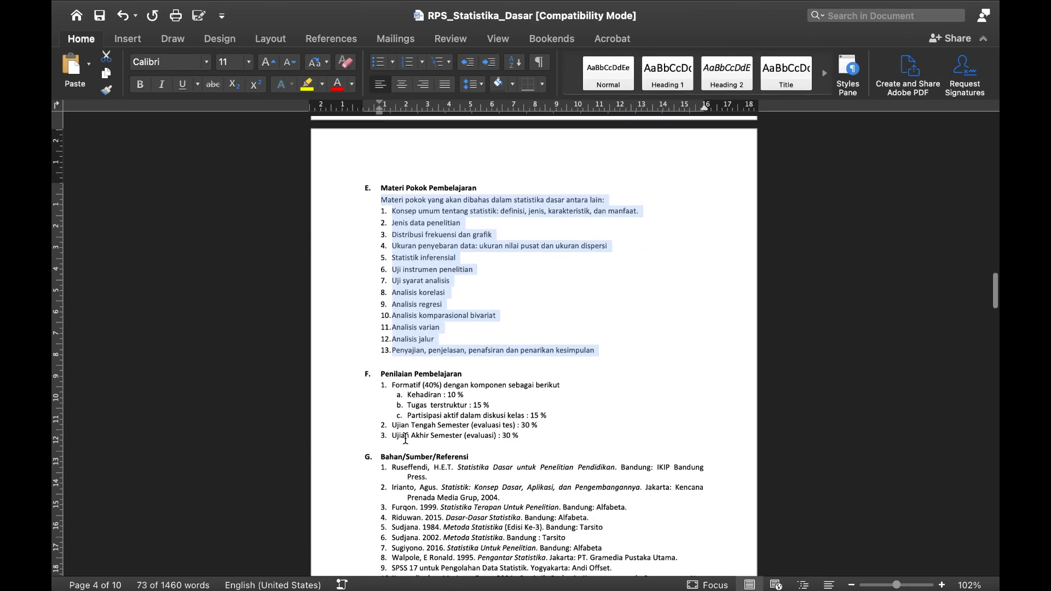
scroll(406, 441, up, 10)
scroll(406, 438, up, 5)
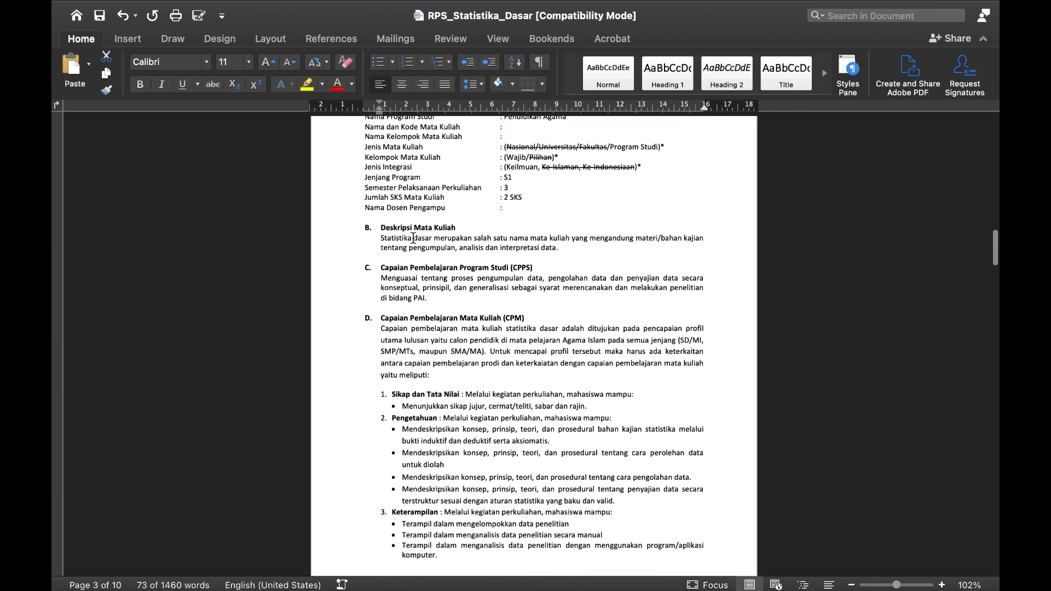
drag(380, 238, 576, 248)
key(super+c)
key(ctrl+Left)
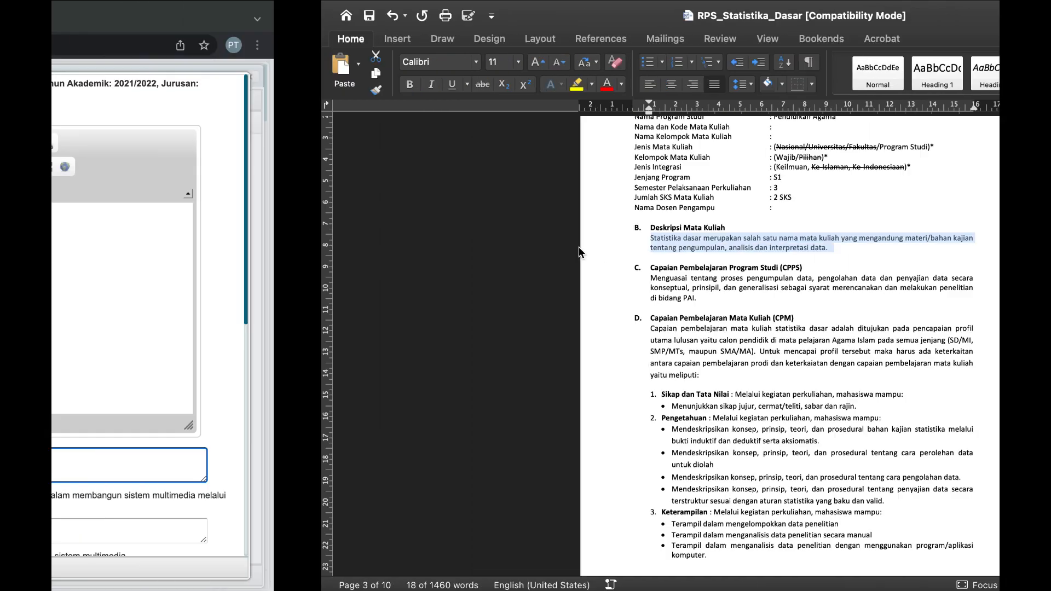
click(310, 467)
key(super+v)
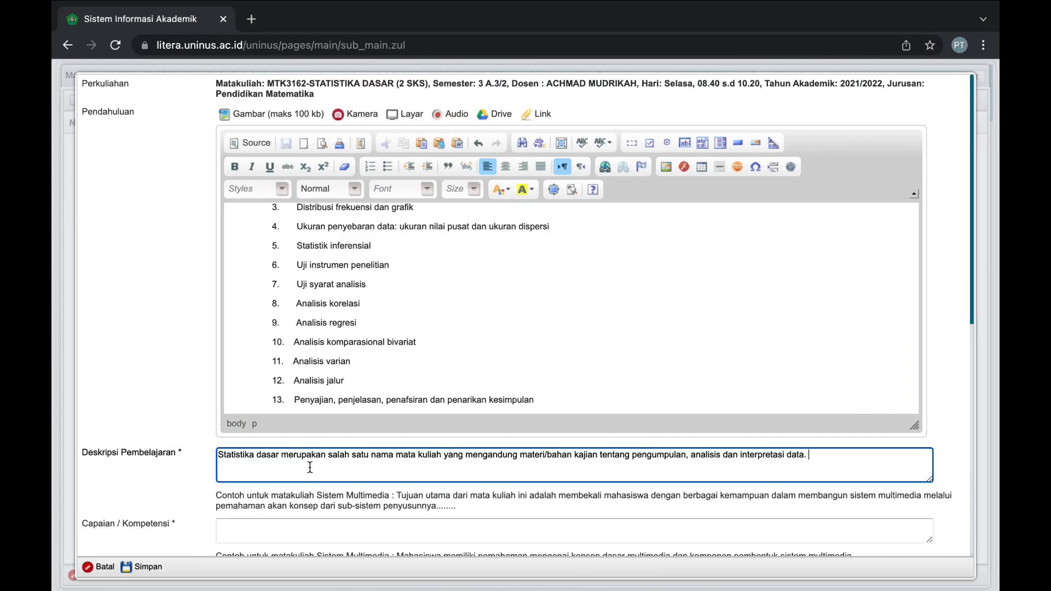
Paste the CPPS and CPM learning-outcome paragraphs from Word into Capaian / Kompetensi.
click(299, 523)
key(ctrl+Right)
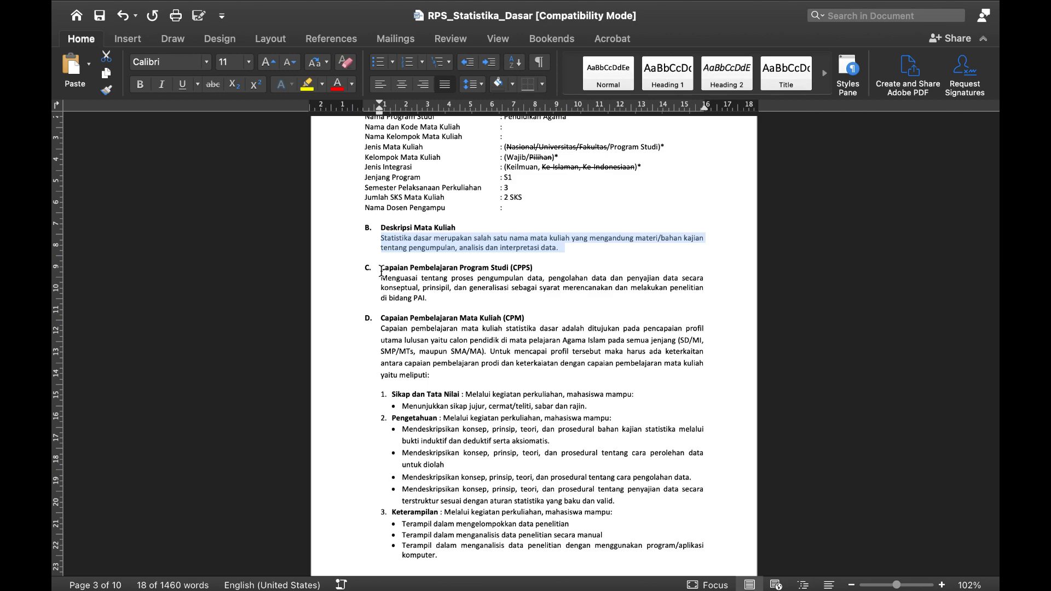
drag(381, 269, 428, 299)
key(ctrl+Left)
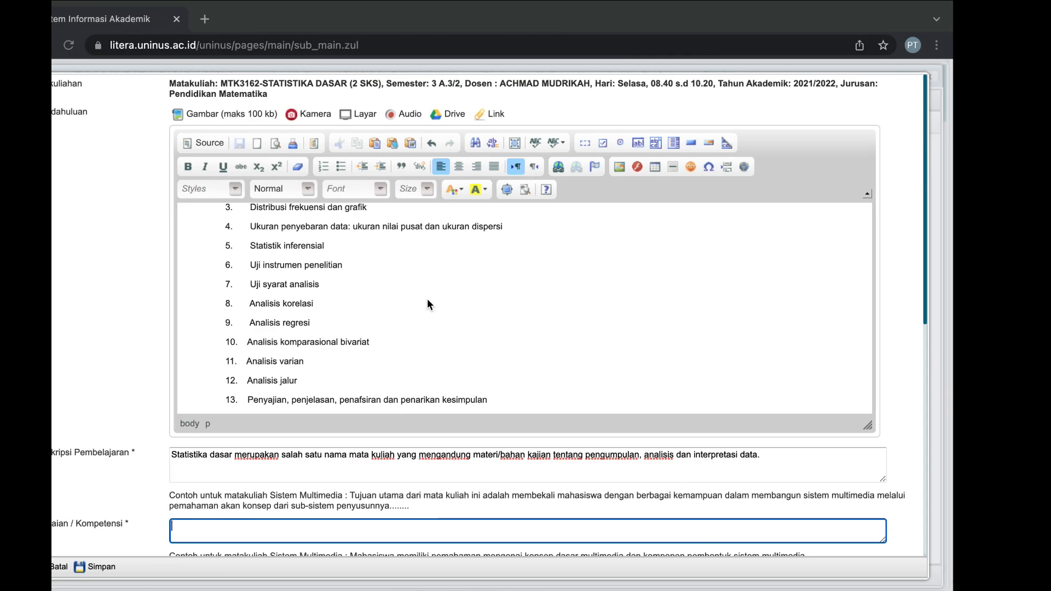
key(ctrl+v)
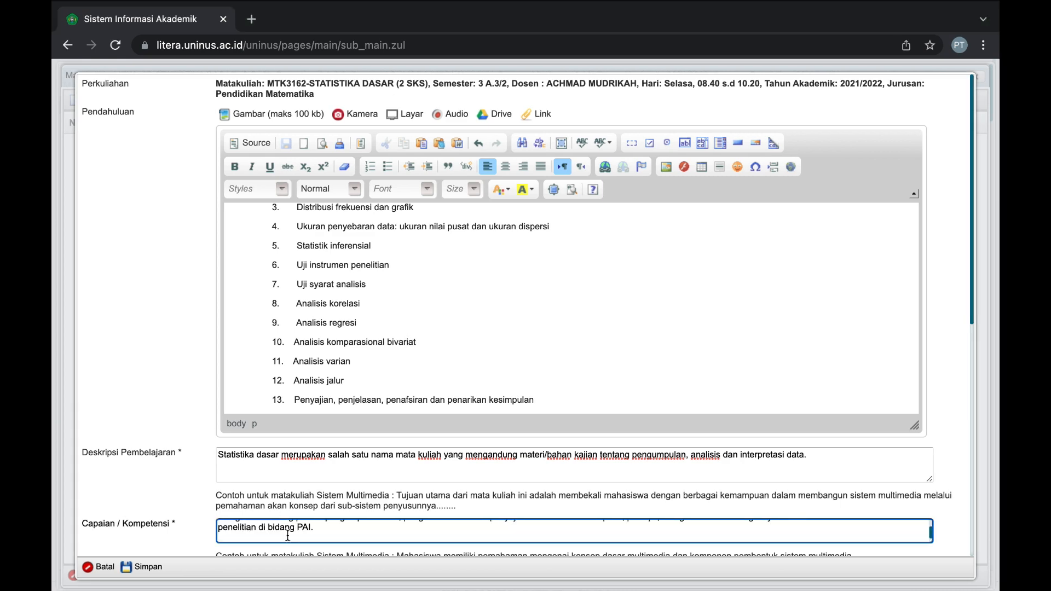
key(ctrl+Right)
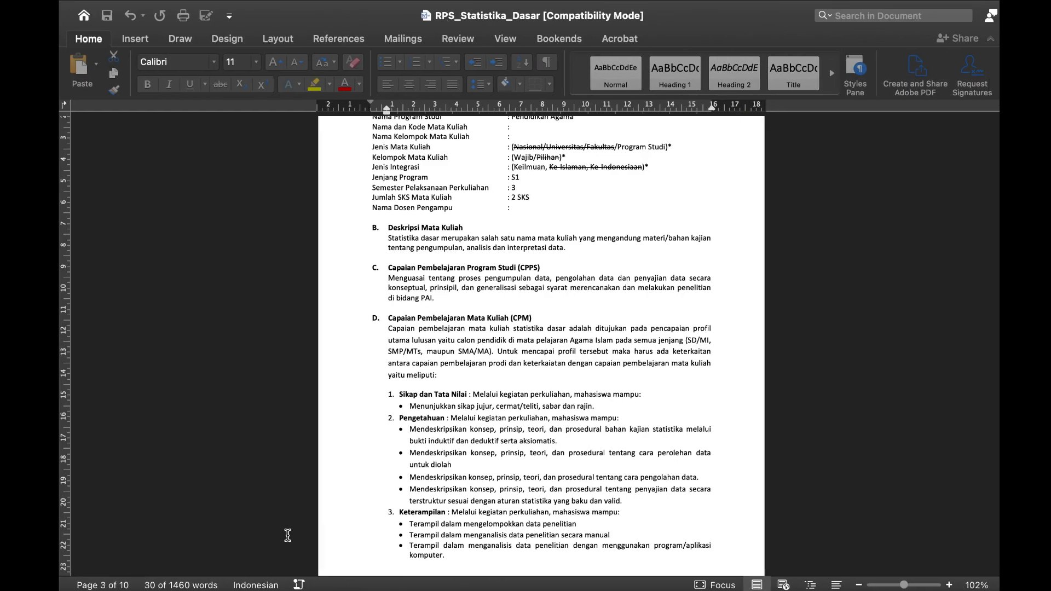
drag(384, 319, 486, 347)
key(ctrl+c)
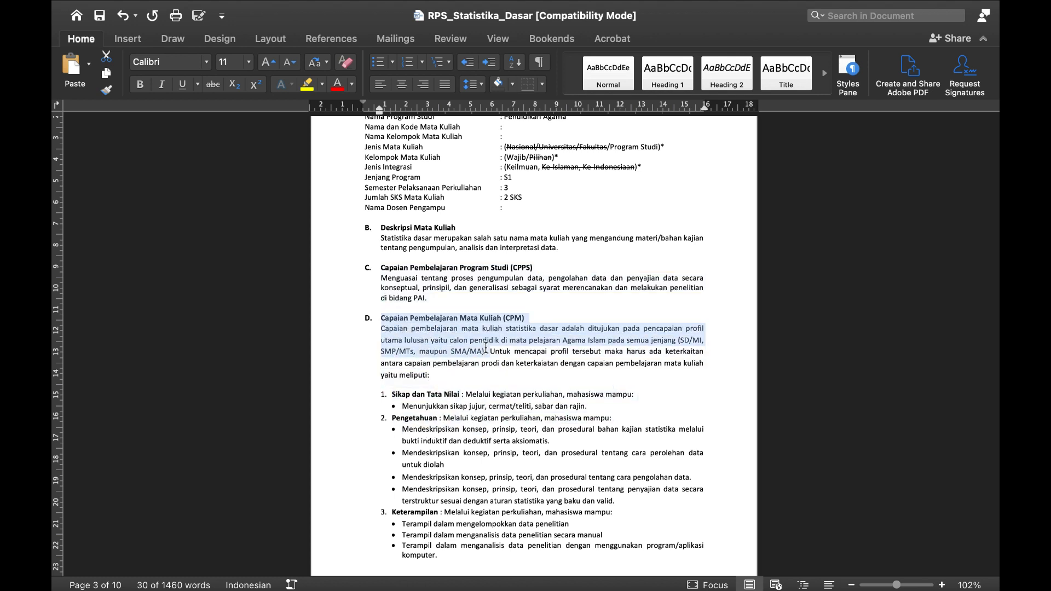
key(ctrl+Left)
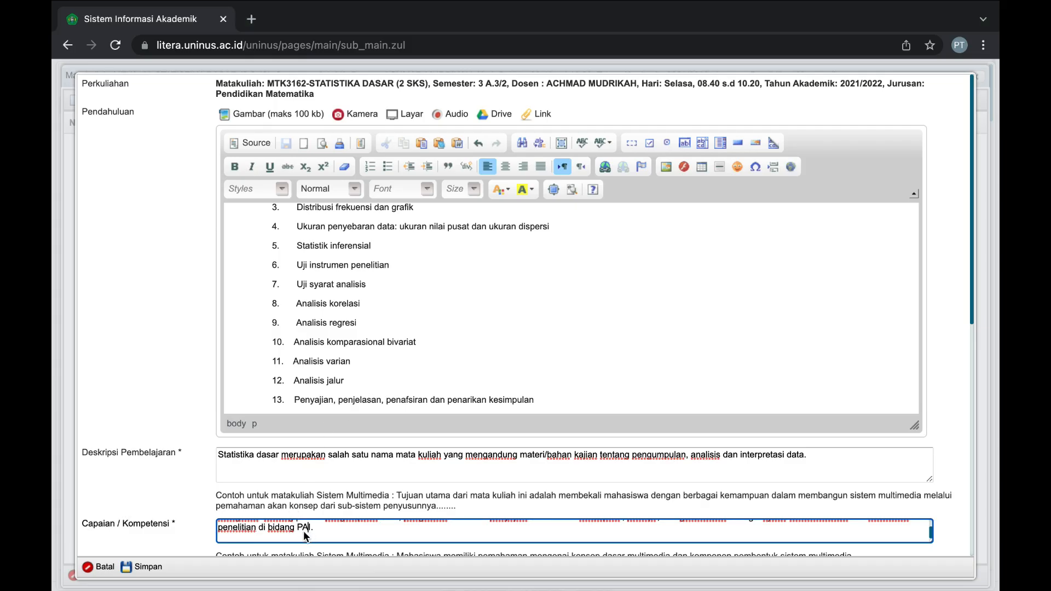
key(ctrl+v)
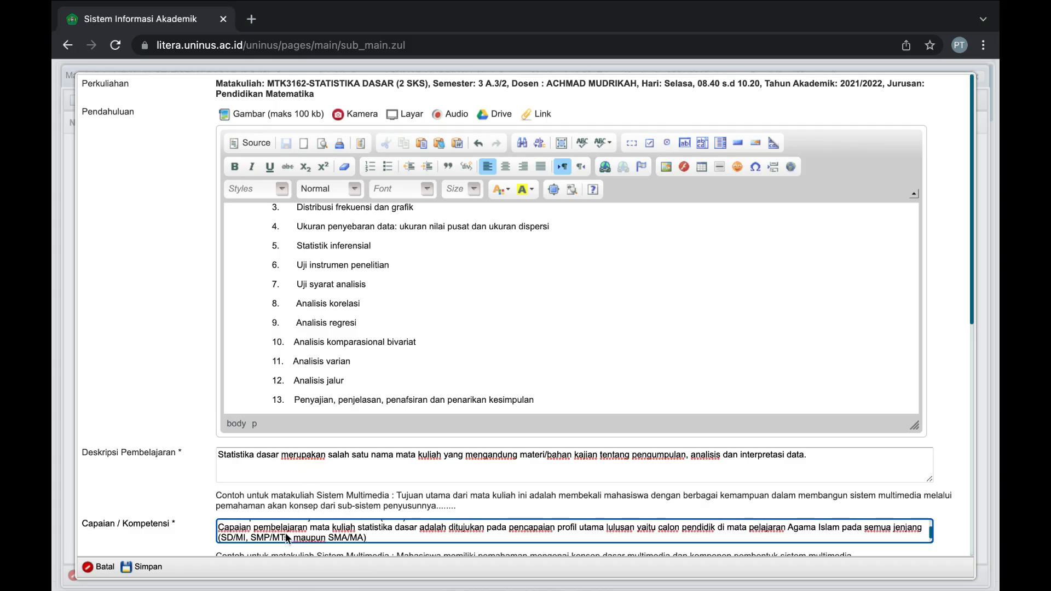
scroll(204, 496, down, 3)
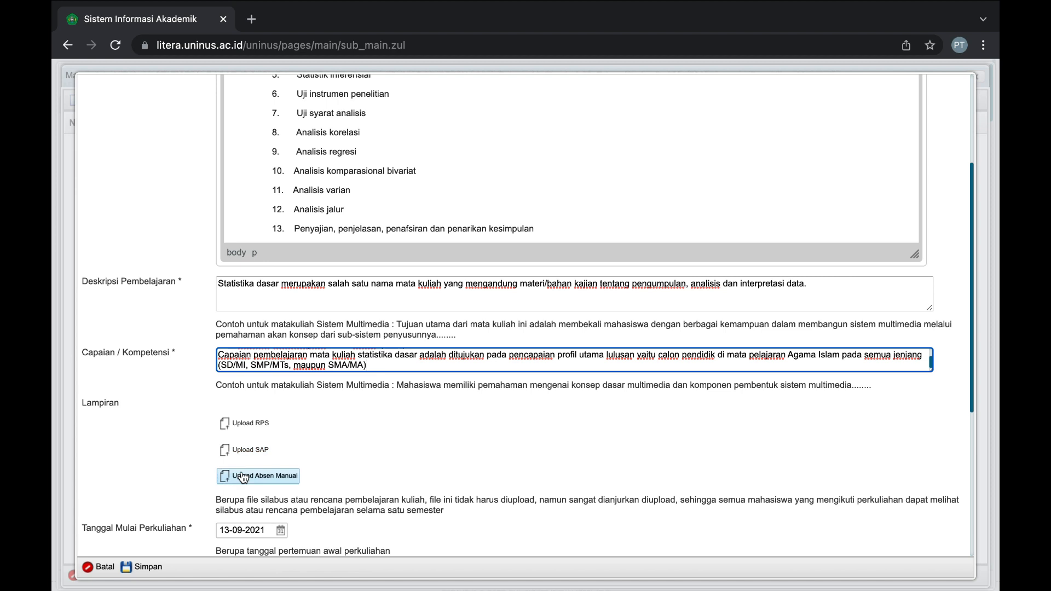
scroll(251, 398, down, 1)
Upload RPS_Statistika_Dasar.doc as the RPS attachment.
click(251, 396)
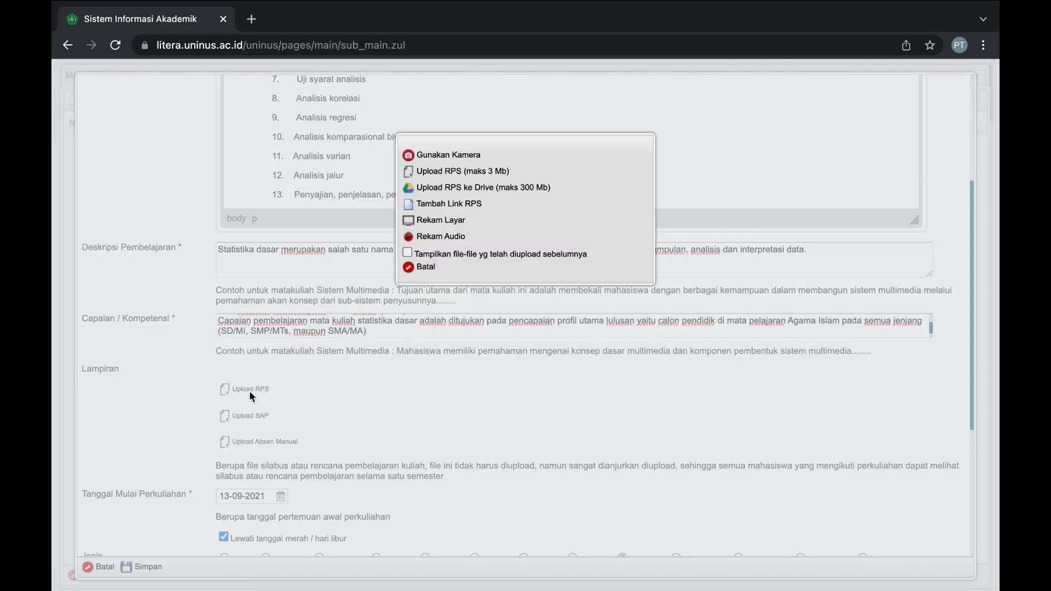
click(451, 172)
click(426, 198)
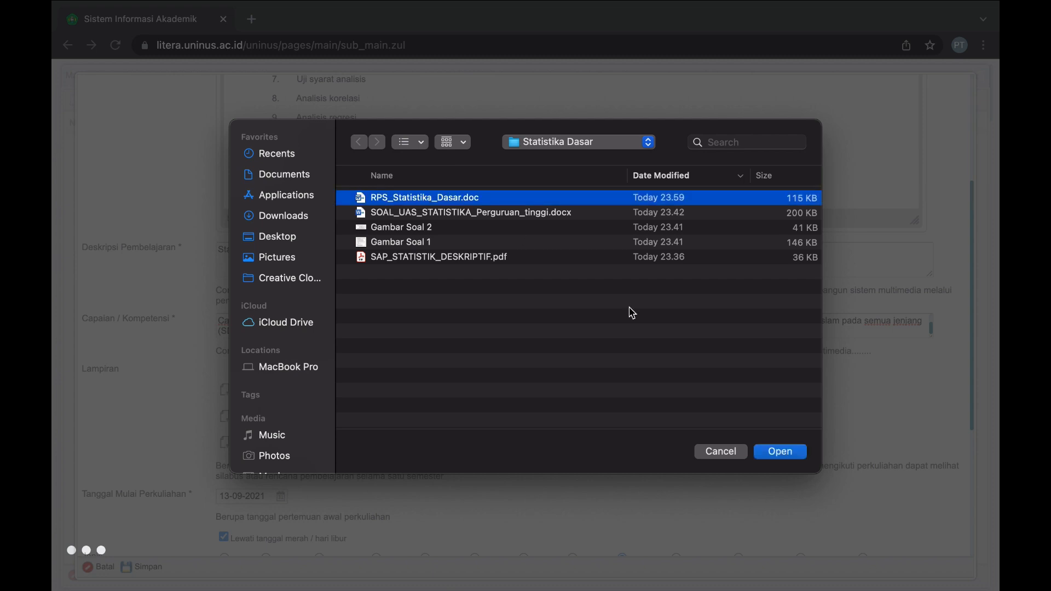
click(769, 457)
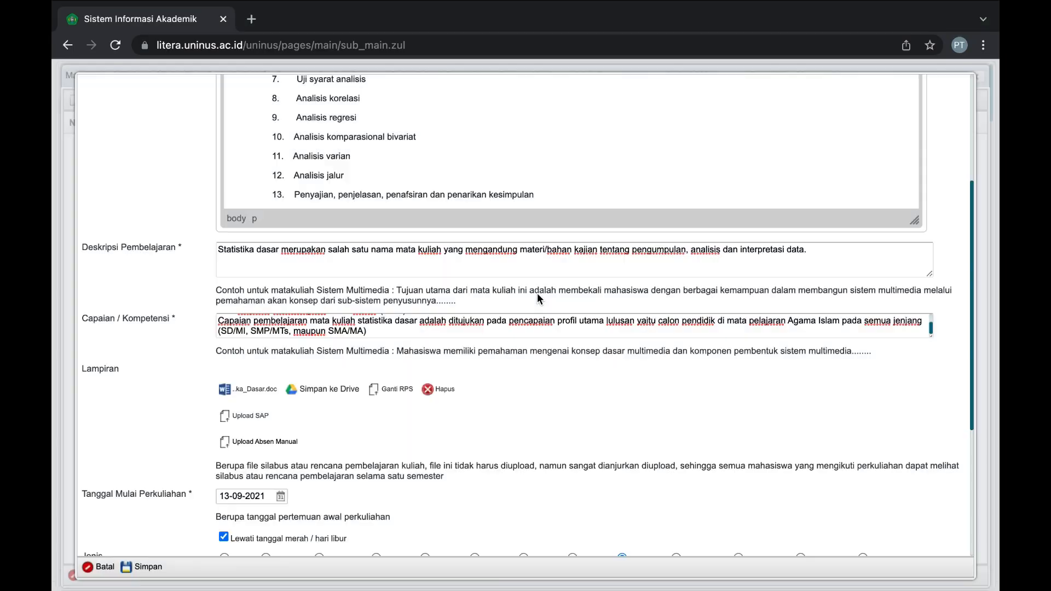
scroll(470, 415, down, 2)
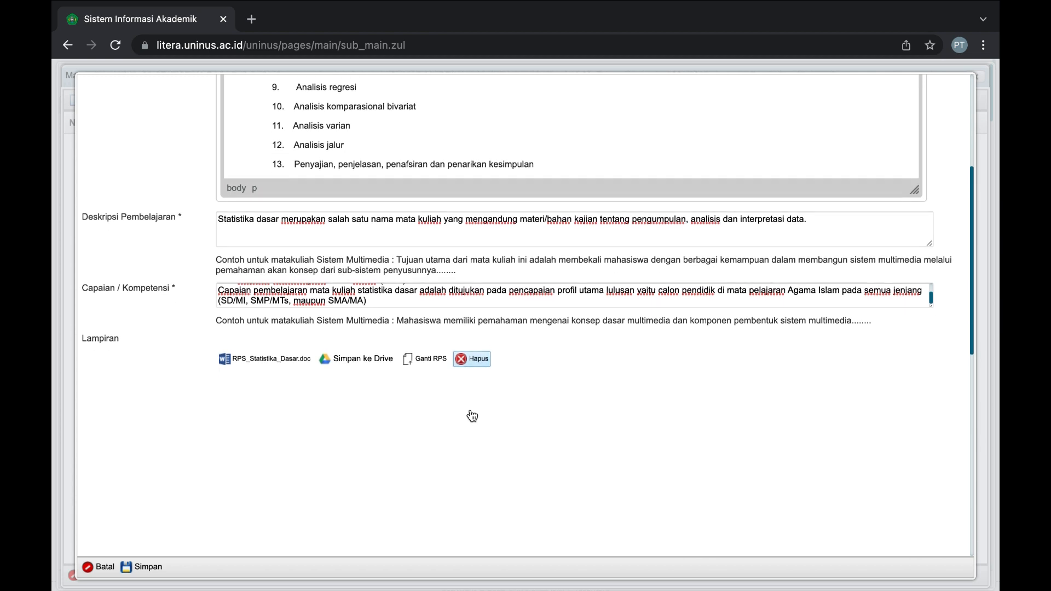
scroll(472, 416, down, 5)
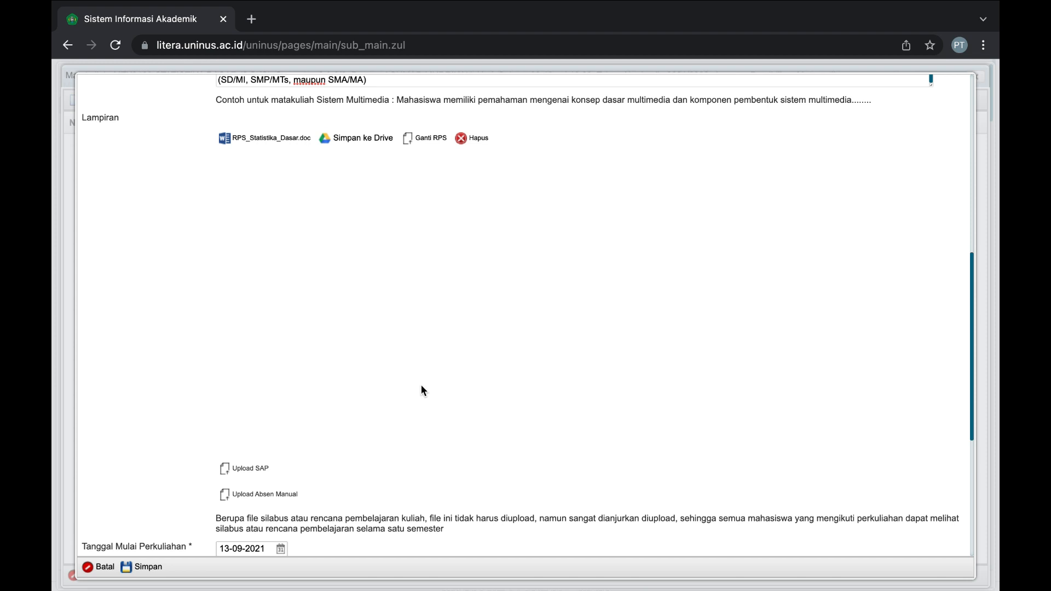
scroll(412, 366, down, 2)
scroll(412, 366, up, 1)
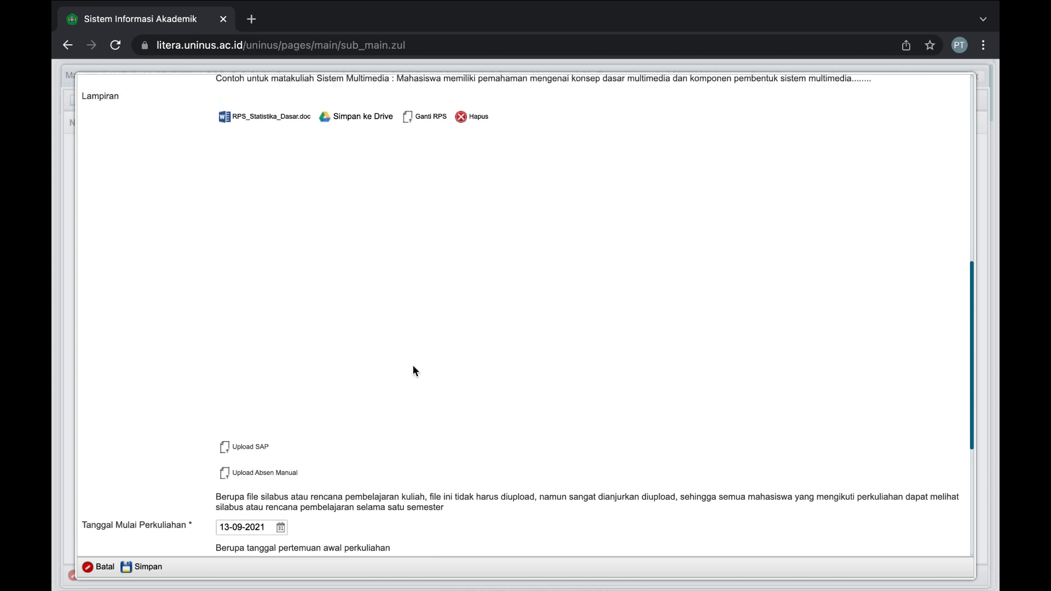
Upload SAP_STATISTIK_DESKRIPTIF.pdf as the SAP attachment.
click(261, 448)
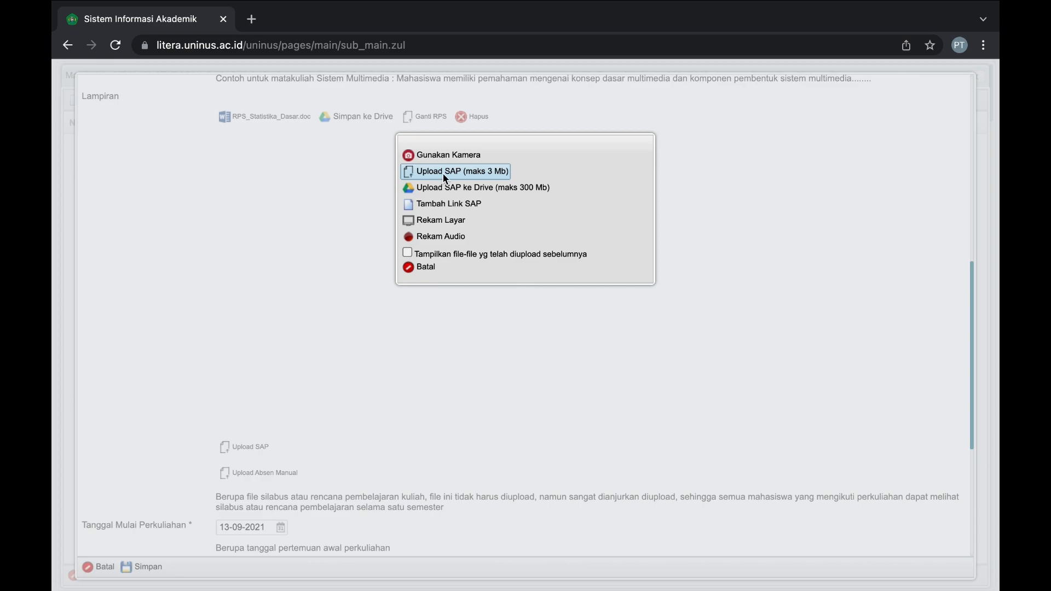
click(444, 173)
click(408, 260)
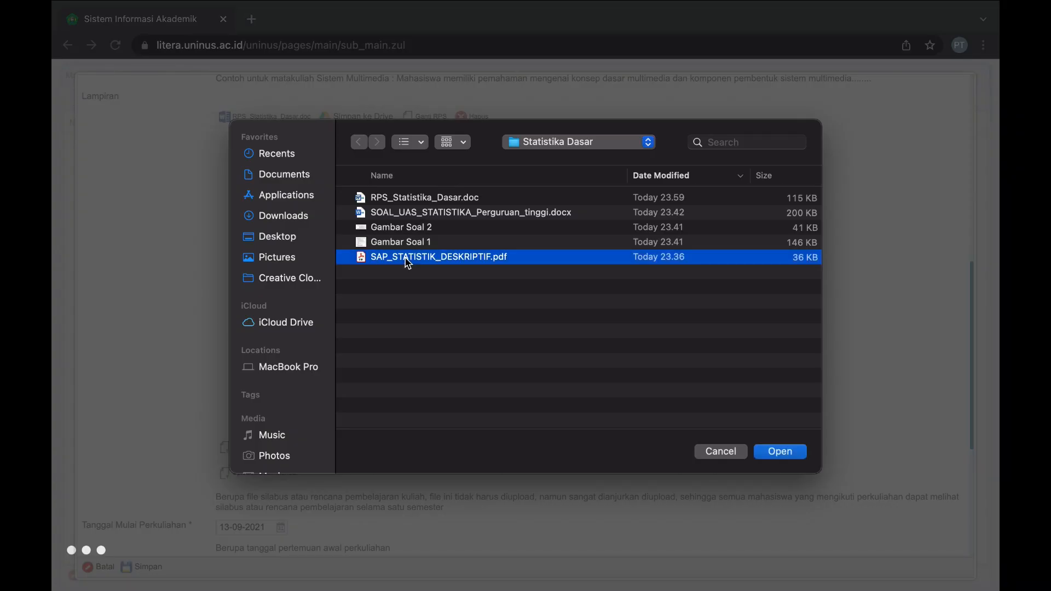
click(759, 450)
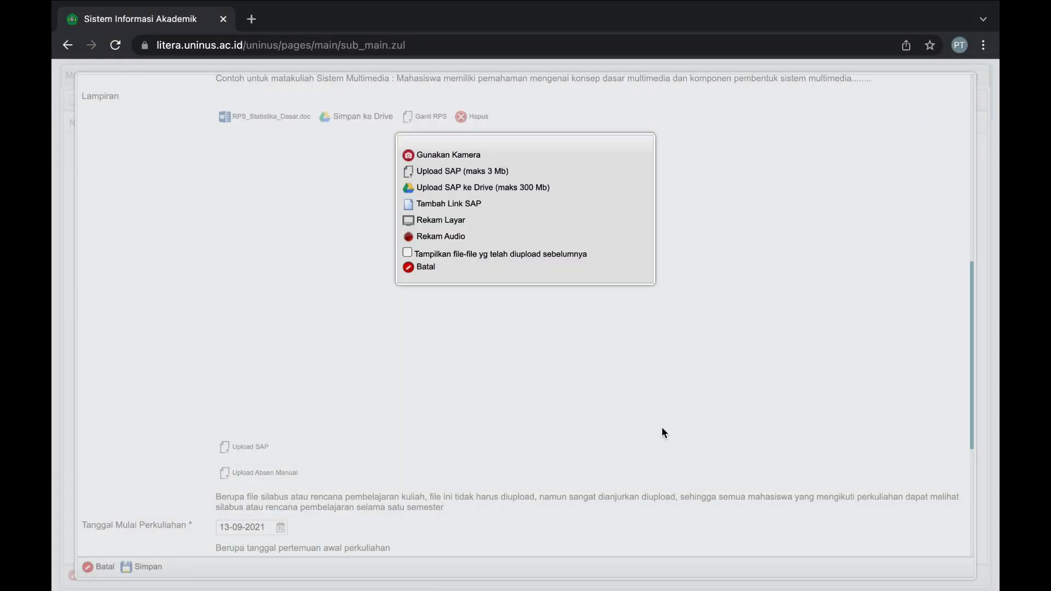
scroll(563, 428, down, 3)
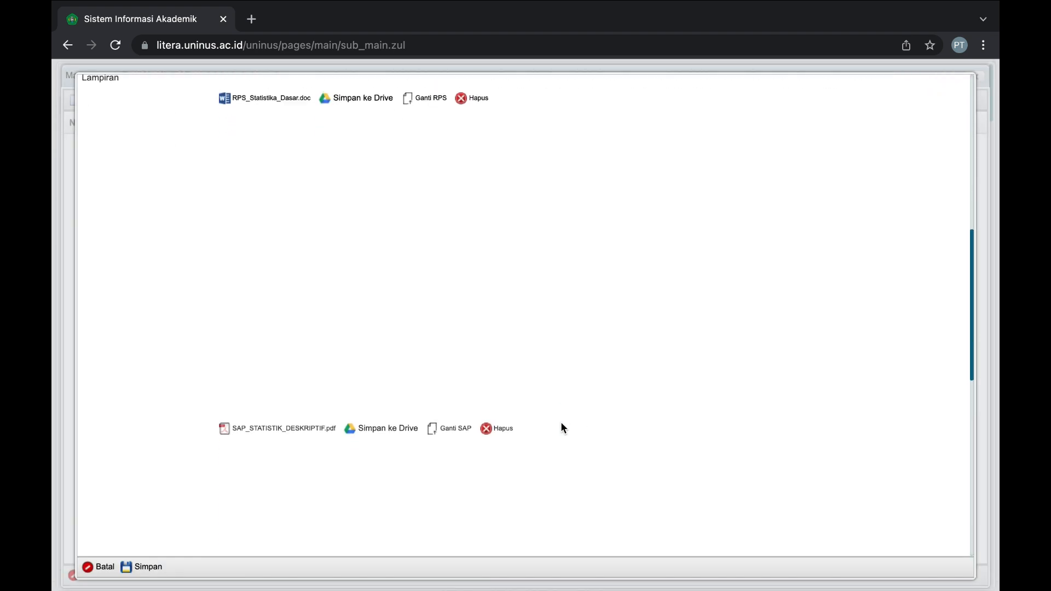
scroll(562, 429, down, 4)
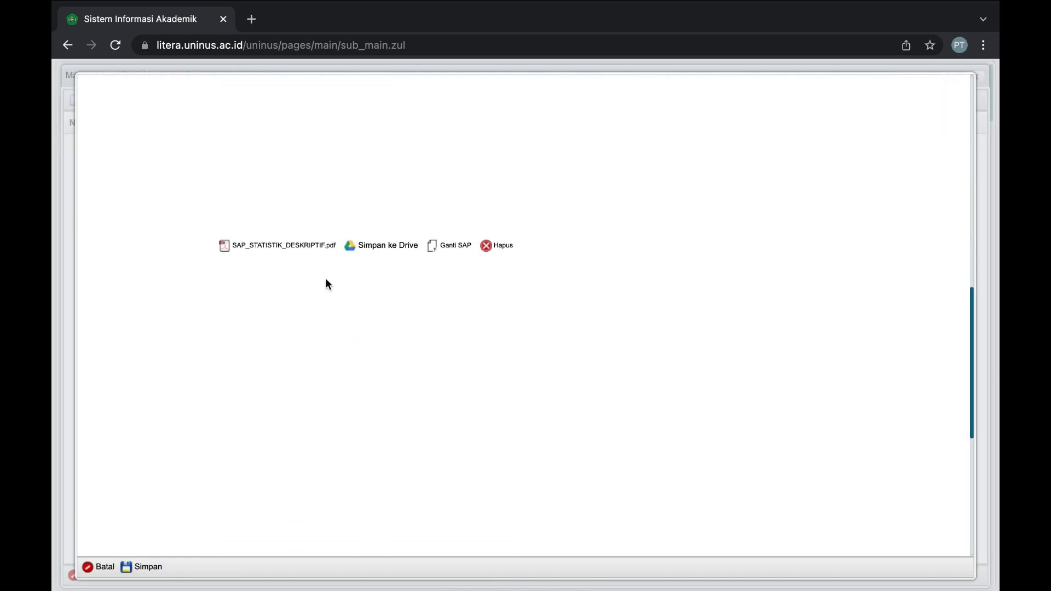
scroll(285, 247, up, 5)
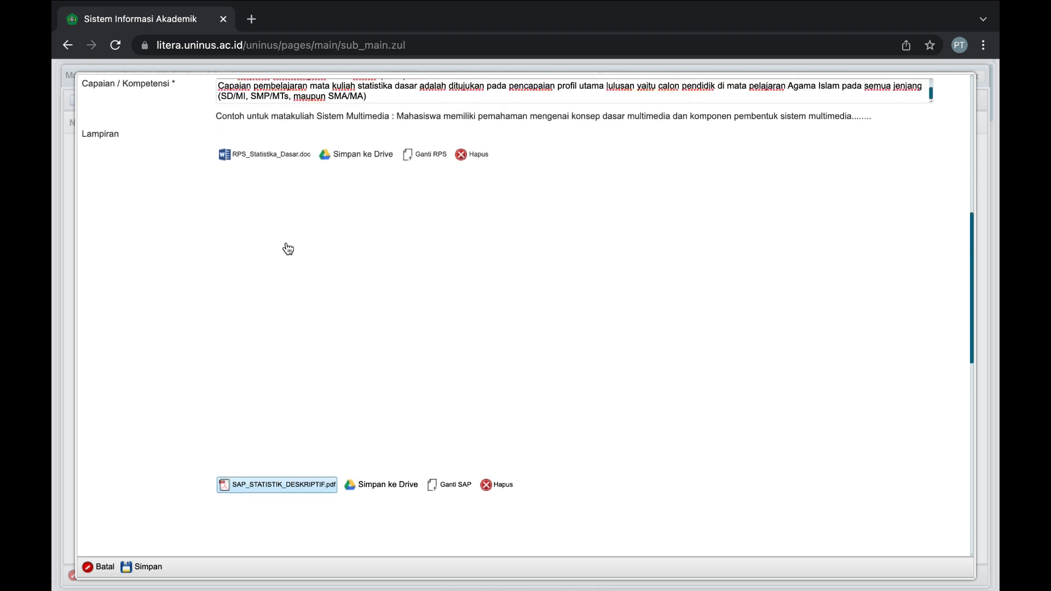
scroll(282, 379, down, 1)
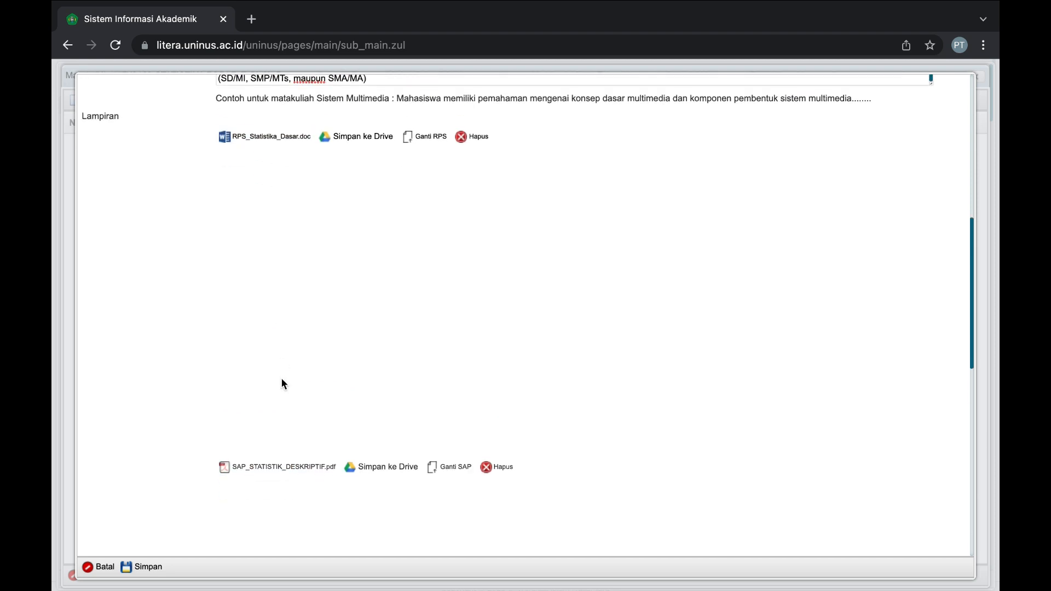
scroll(282, 380, down, 10)
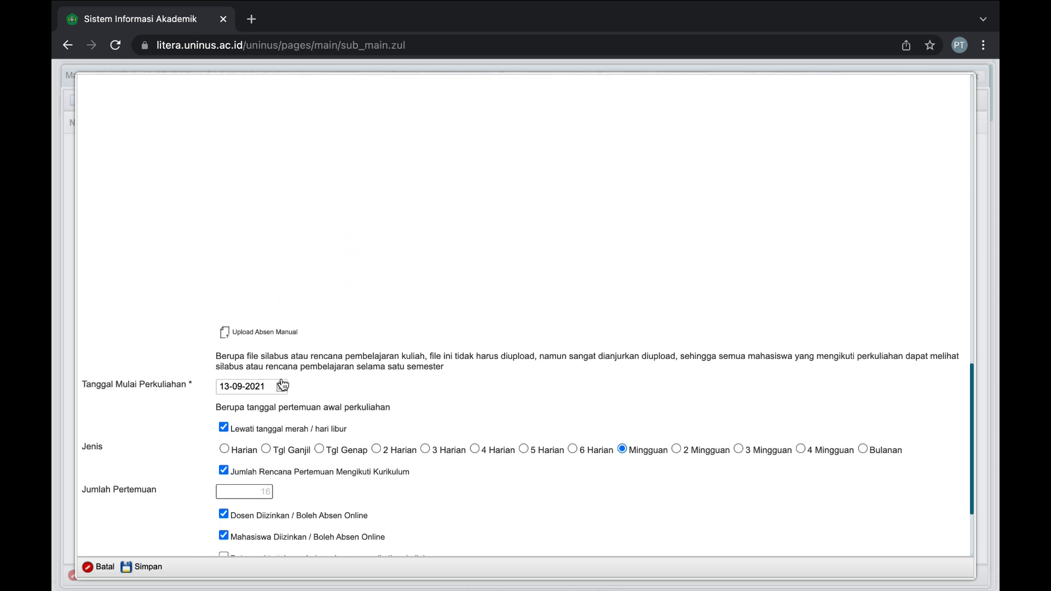
scroll(282, 384, down, 1)
click(242, 335)
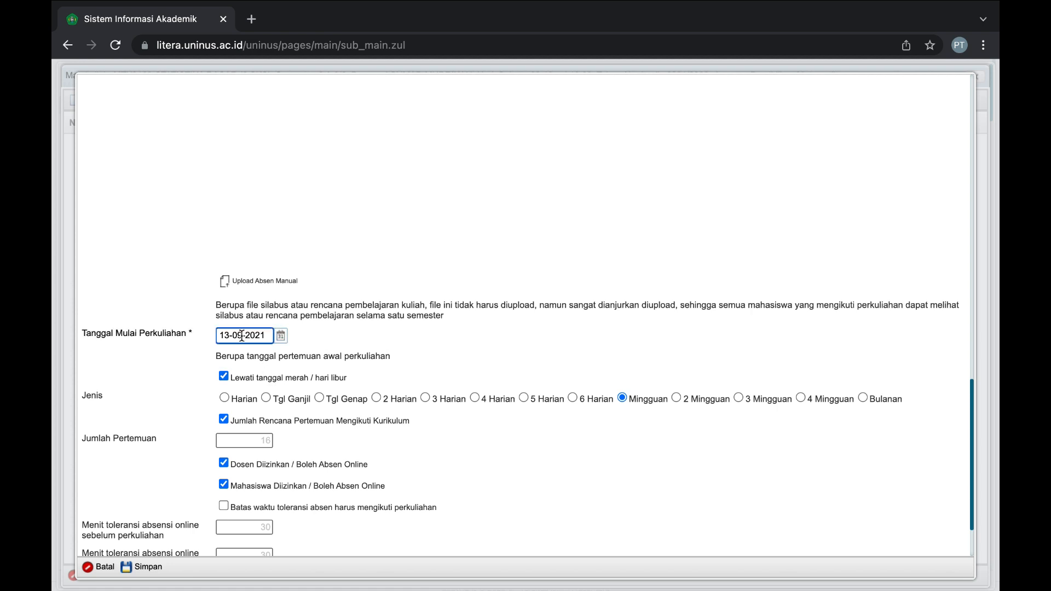
drag(221, 336, 268, 337)
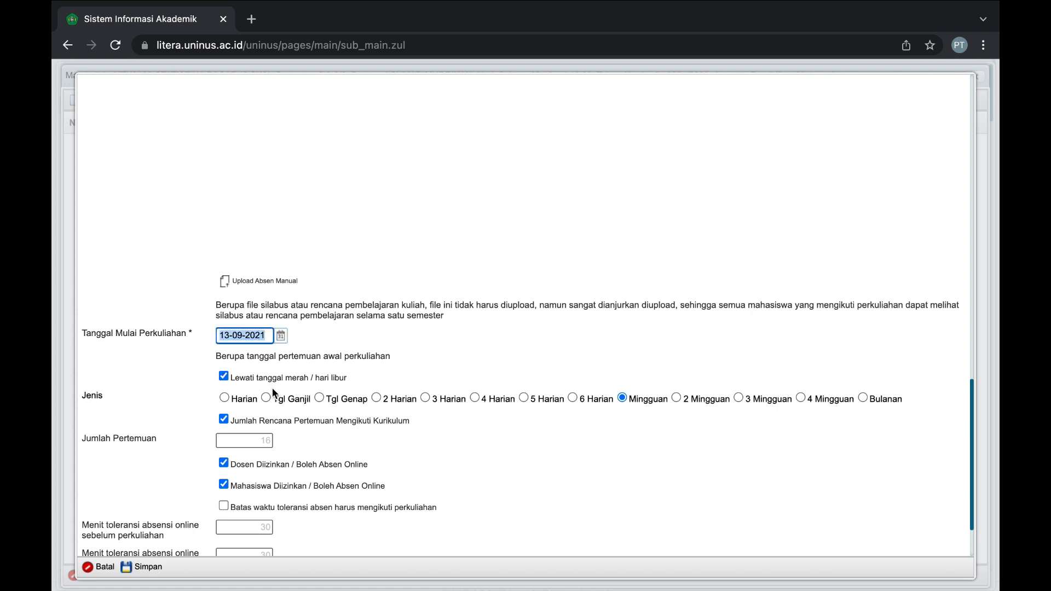
scroll(260, 386, down, 2)
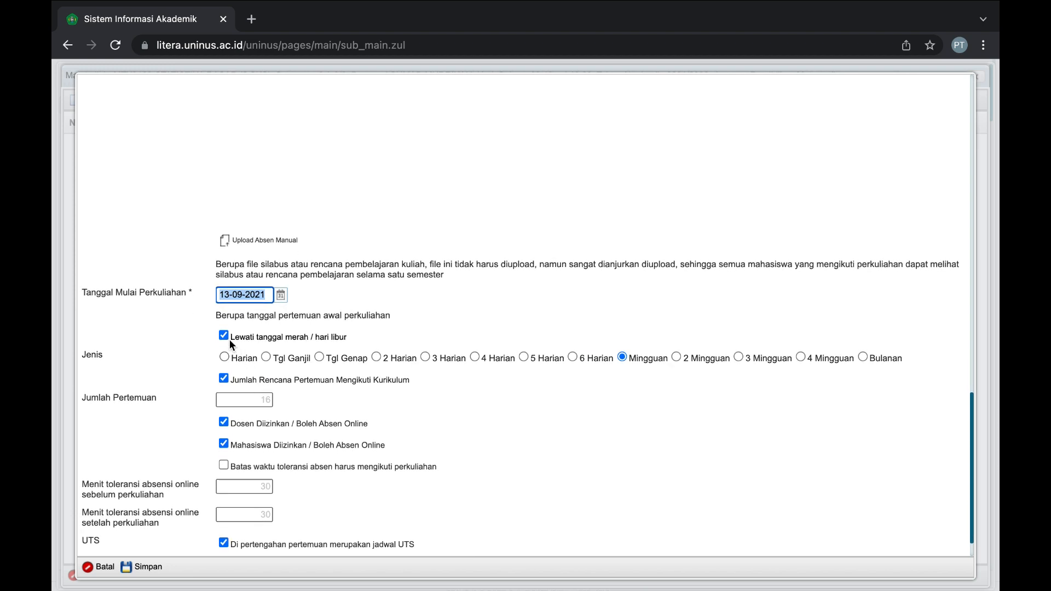
double_click(92, 355)
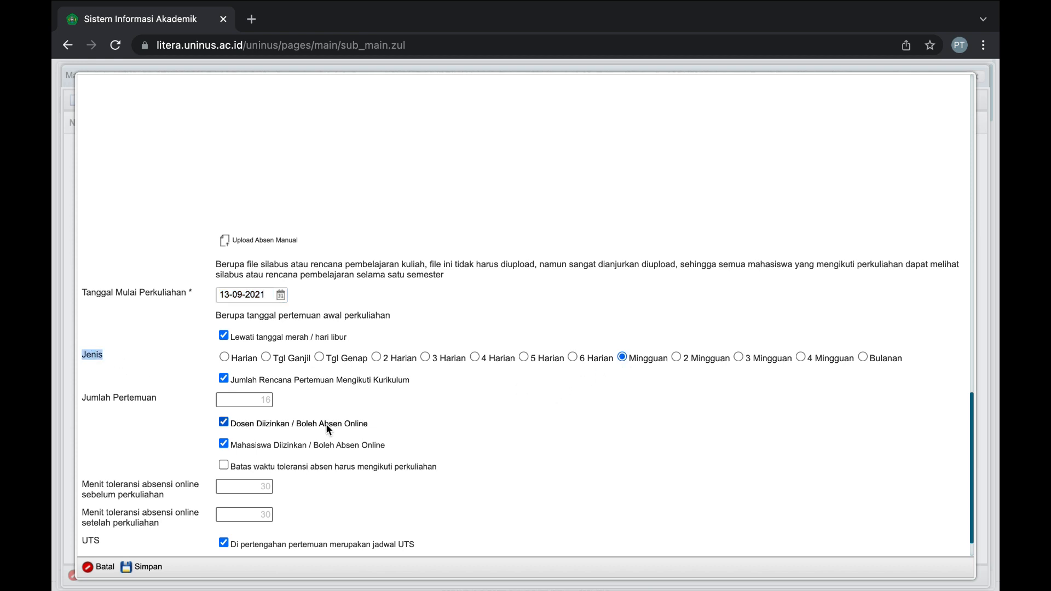
scroll(326, 424, down, 2)
double_click(264, 362)
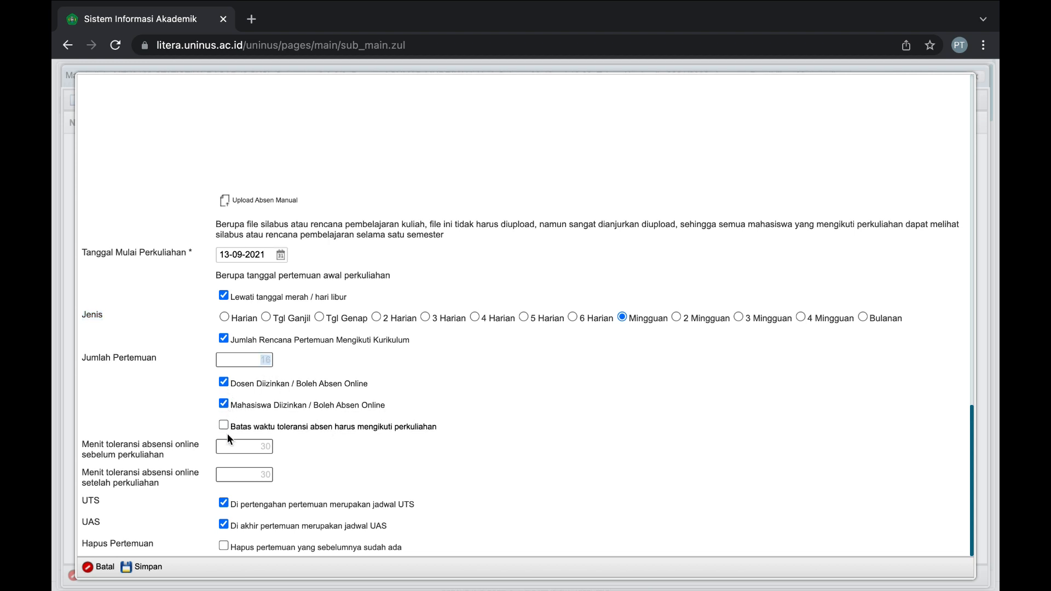
scroll(228, 438, down, 1)
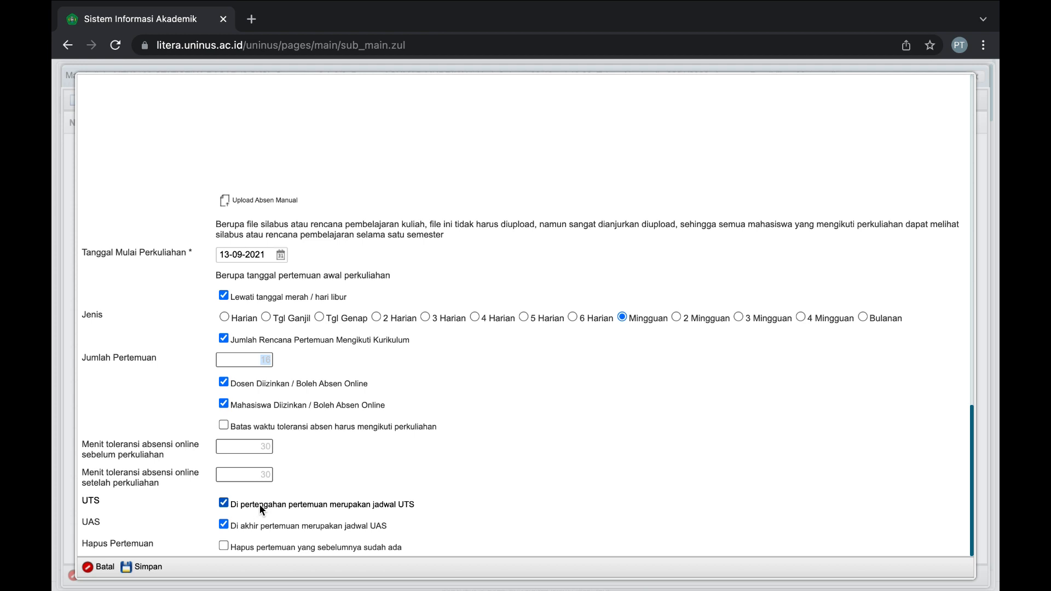
double_click(379, 526)
double_click(408, 504)
Save the weekly 16-meeting schedule with Simpan.
click(138, 570)
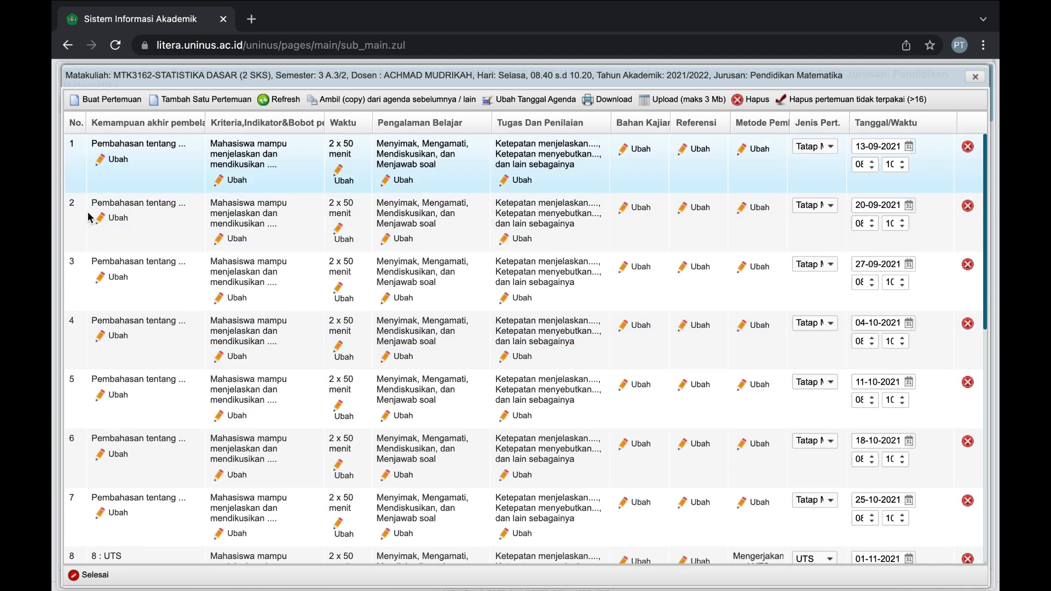
scroll(91, 322, down, 10)
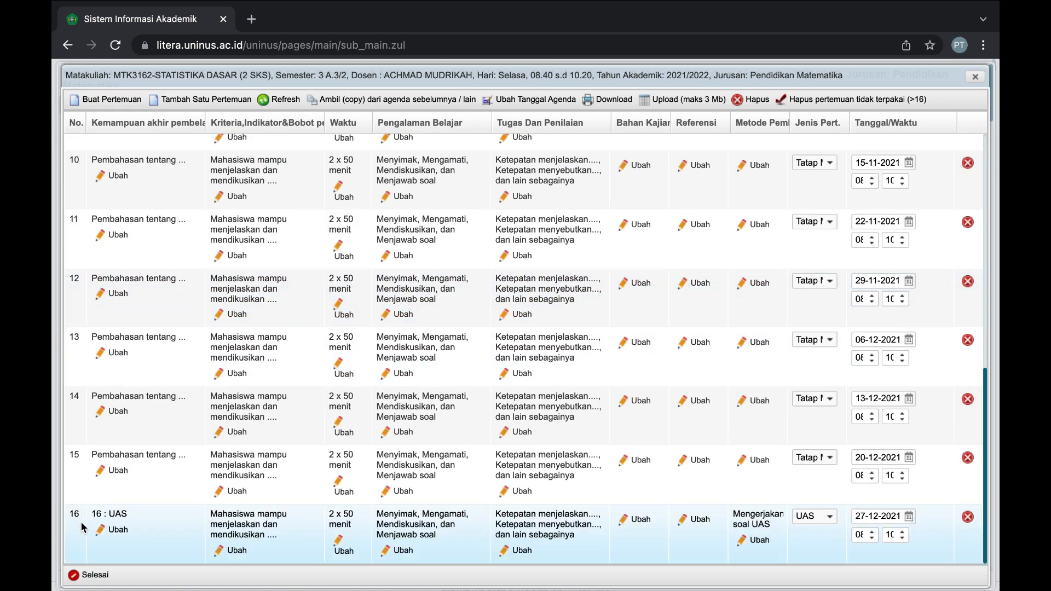
scroll(108, 453, up, 10)
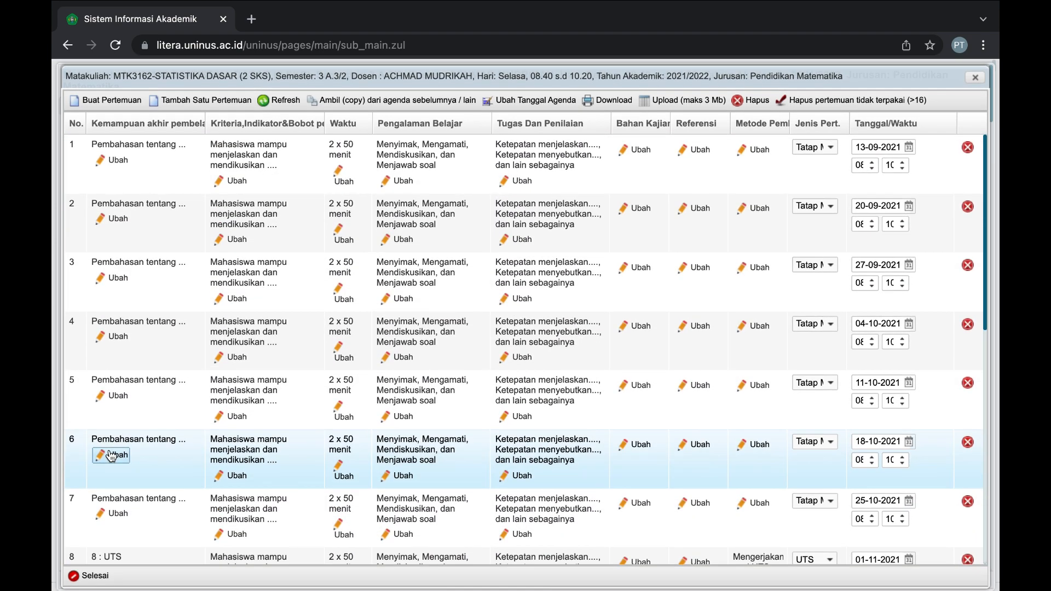
Replace meeting 1's Kemampuan akhir text with 'Pendahuluan Perkenalan'.
click(111, 160)
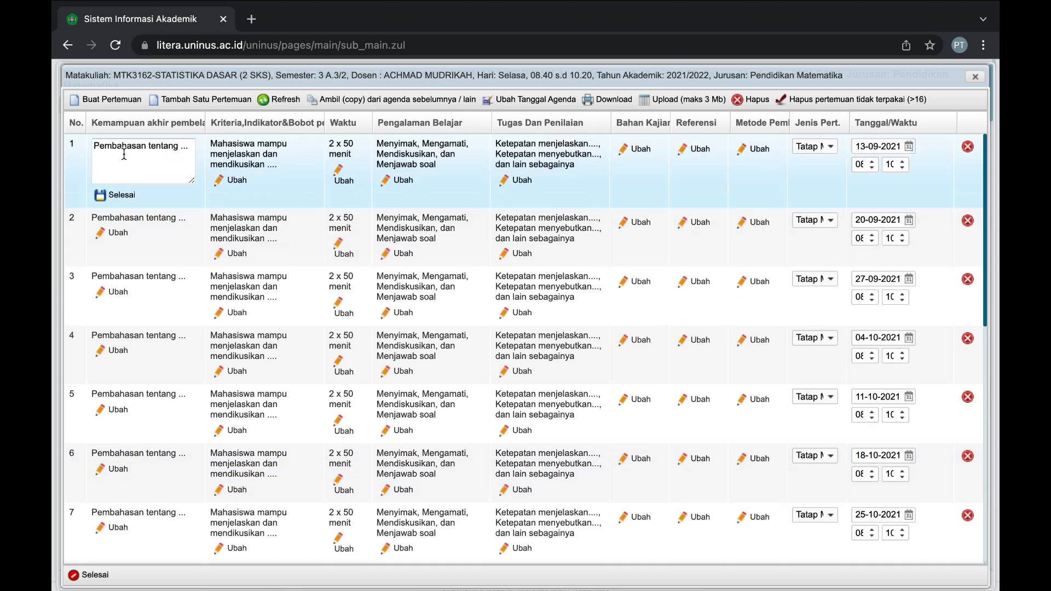
click(124, 155)
key(ctrl+a)
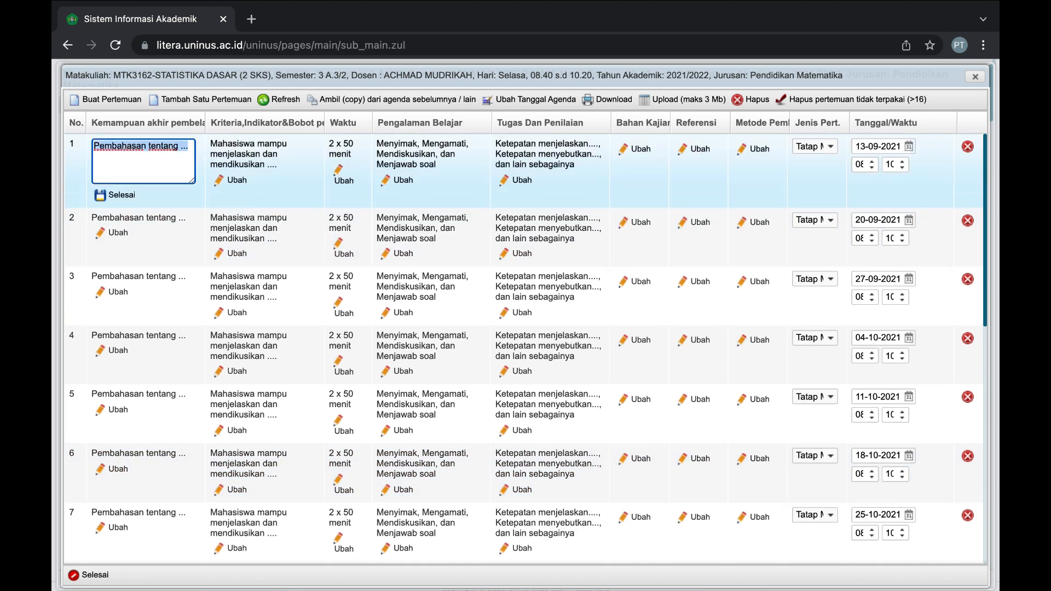
text(Pendahuluan )
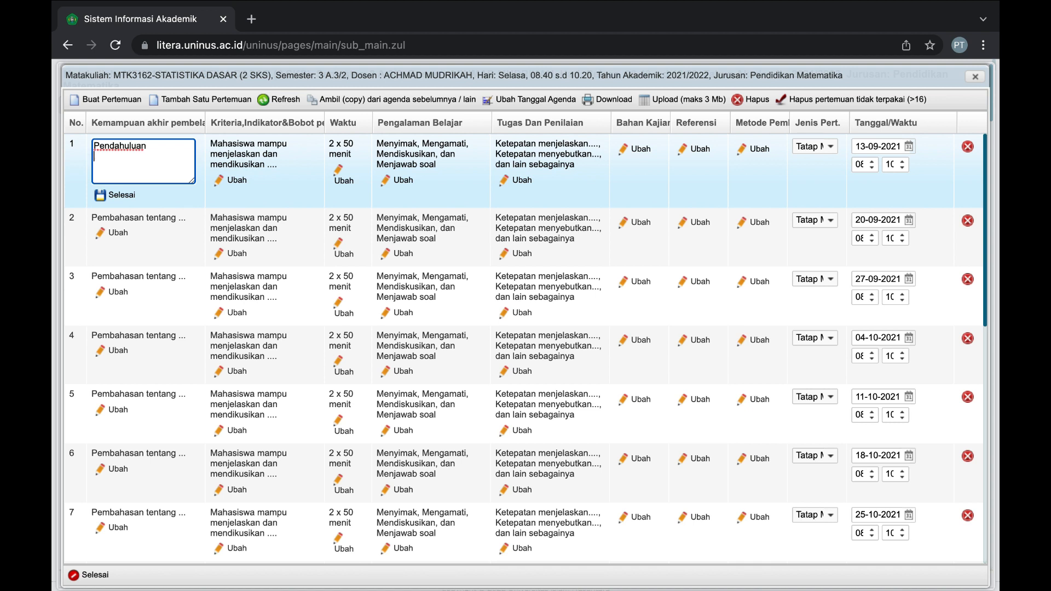
text(Perkenalan)
click(166, 205)
click(115, 195)
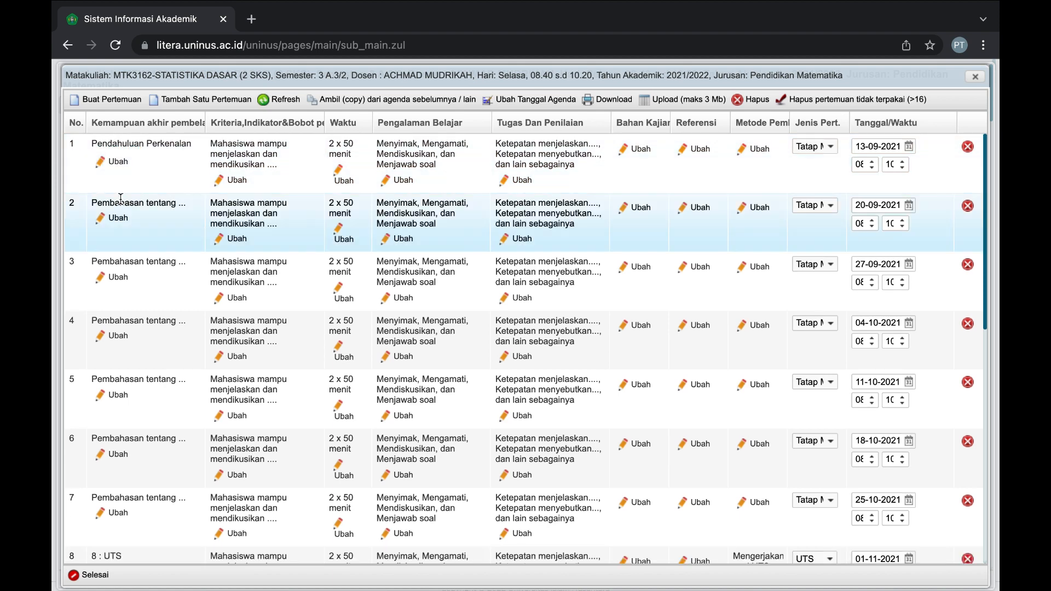
Leave meeting 1's criteria unchanged, keep it Tatap Muka, and check its start hour.
double_click(242, 142)
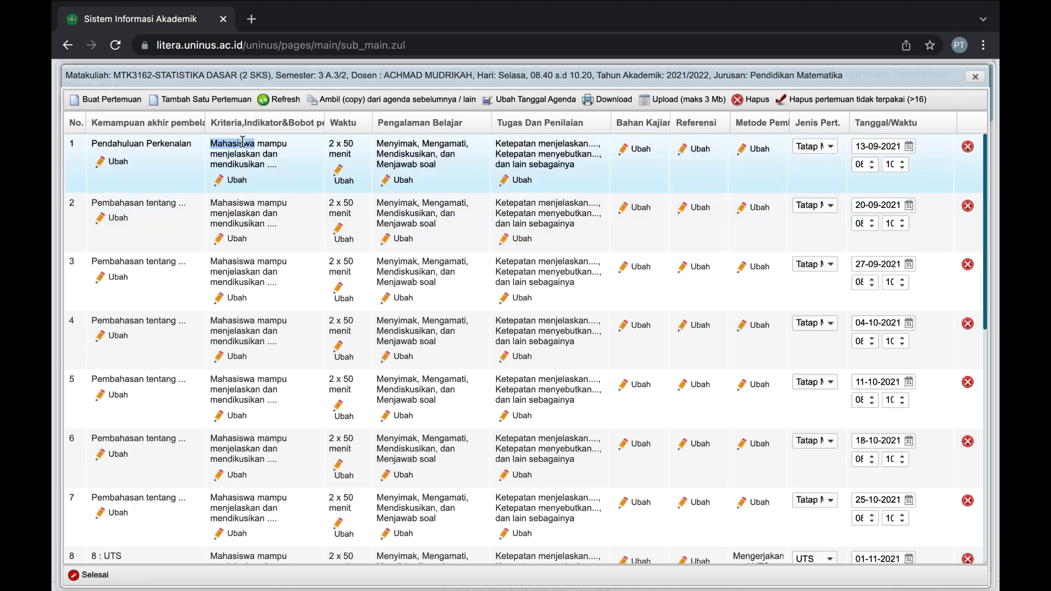
click(233, 181)
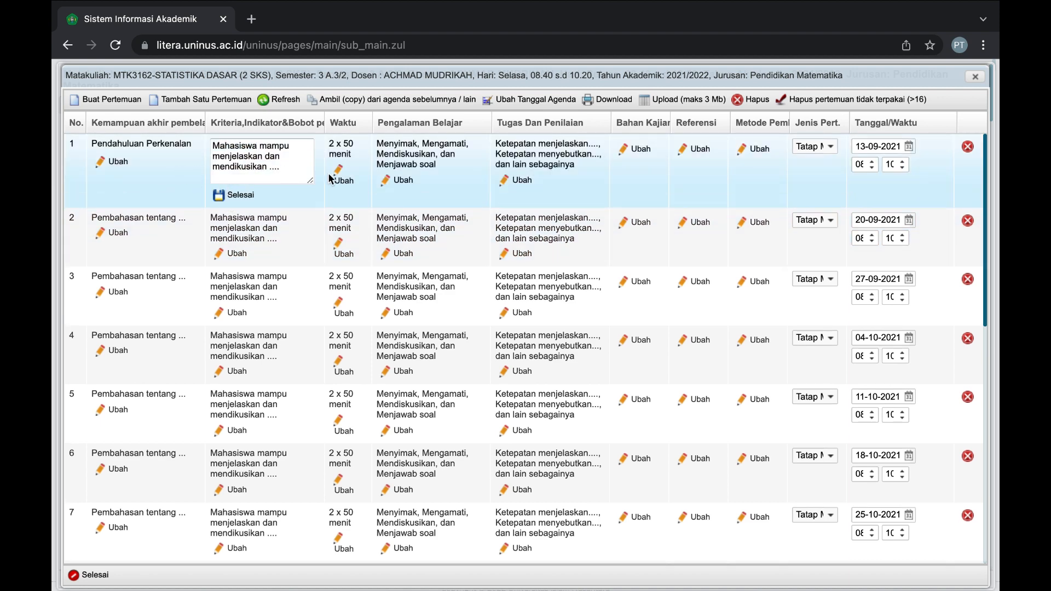
click(254, 202)
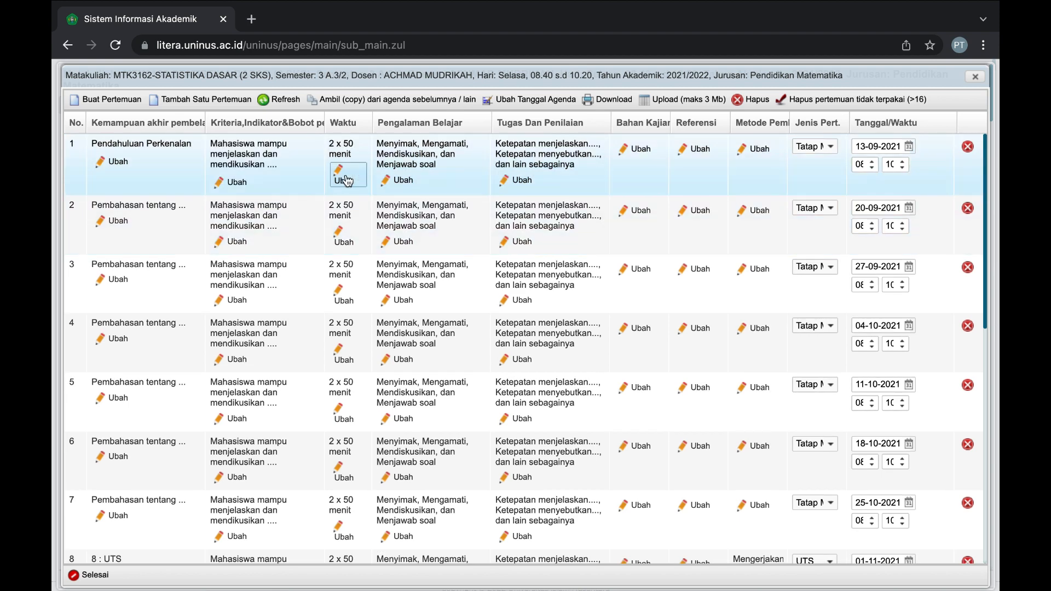
click(831, 148)
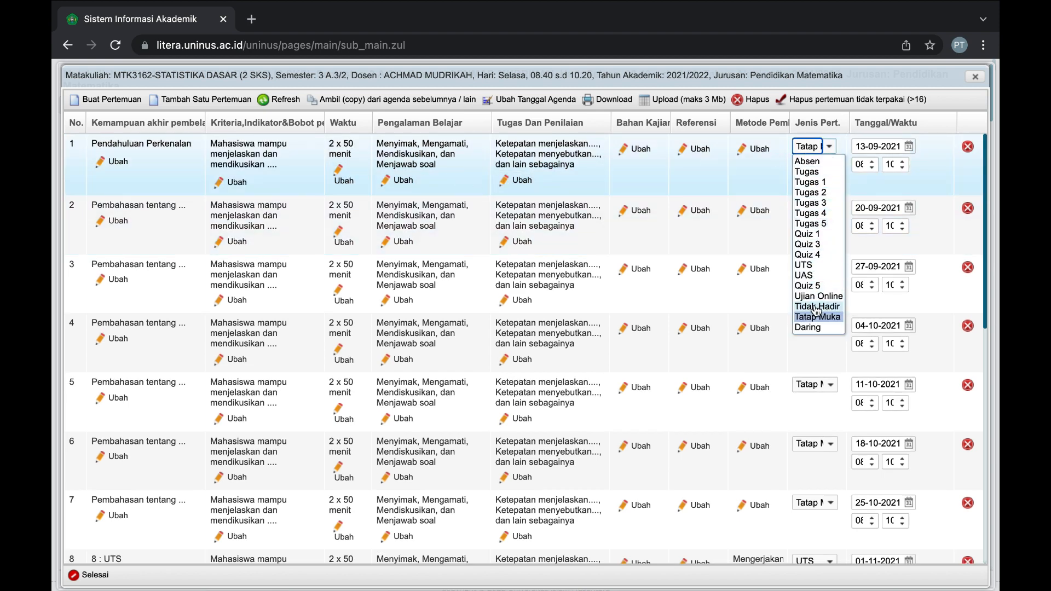
click(782, 184)
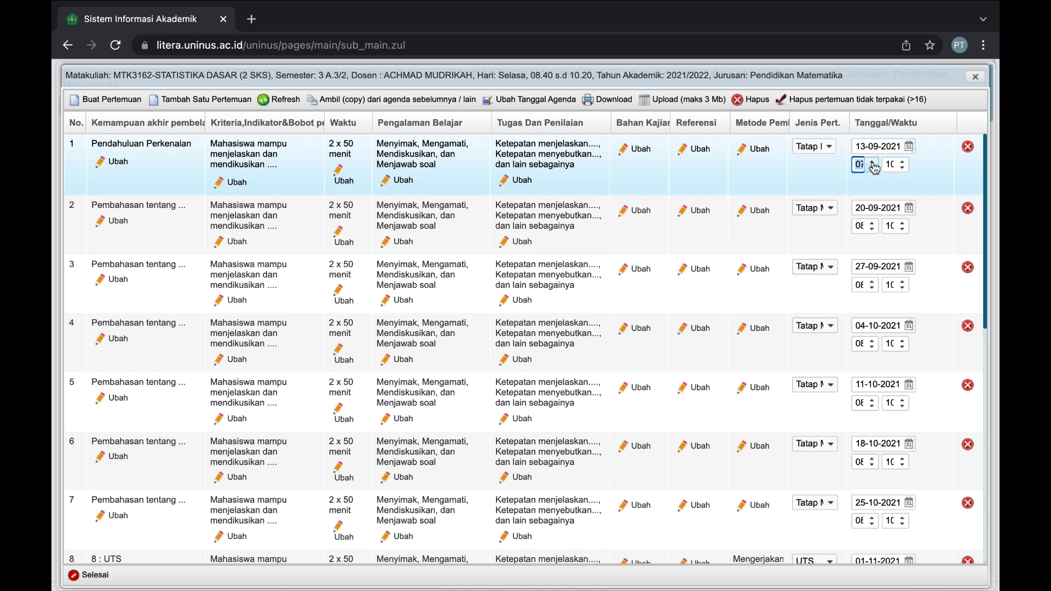
click(858, 164)
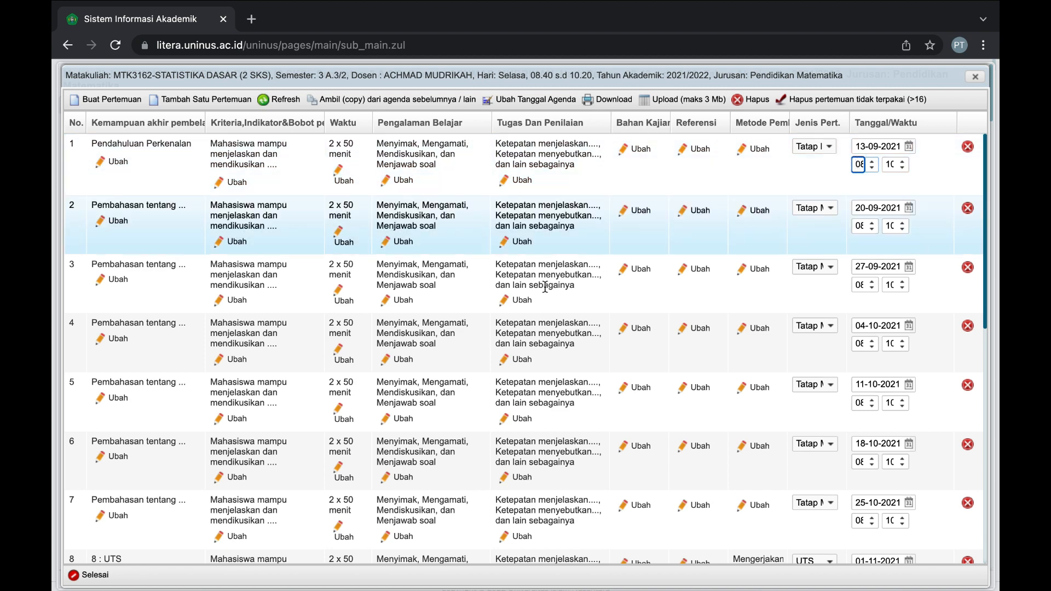
scroll(544, 287, down, 5)
scroll(545, 287, down, 10)
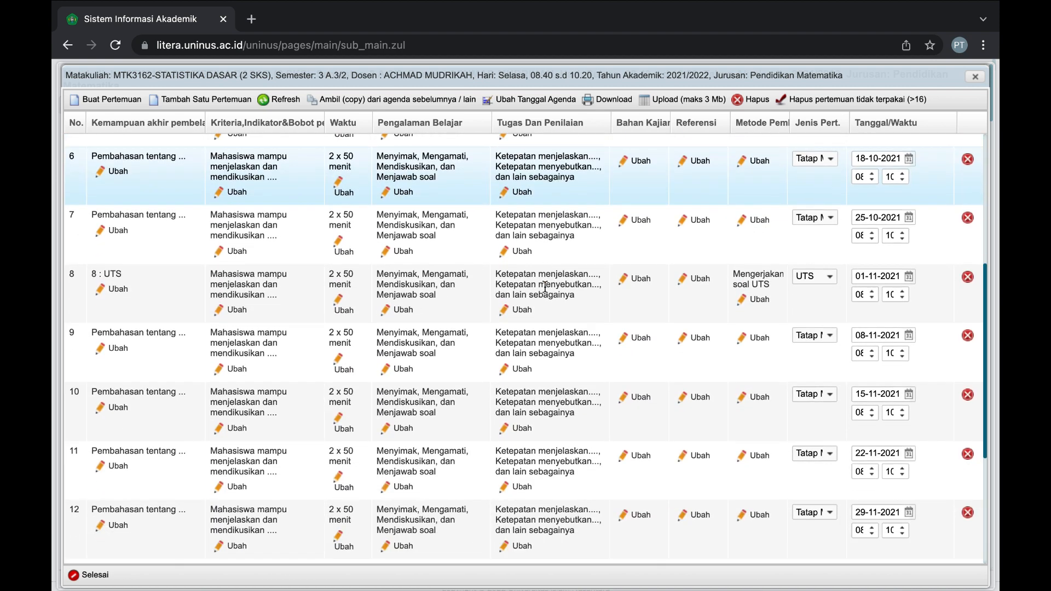
scroll(545, 287, down, 3)
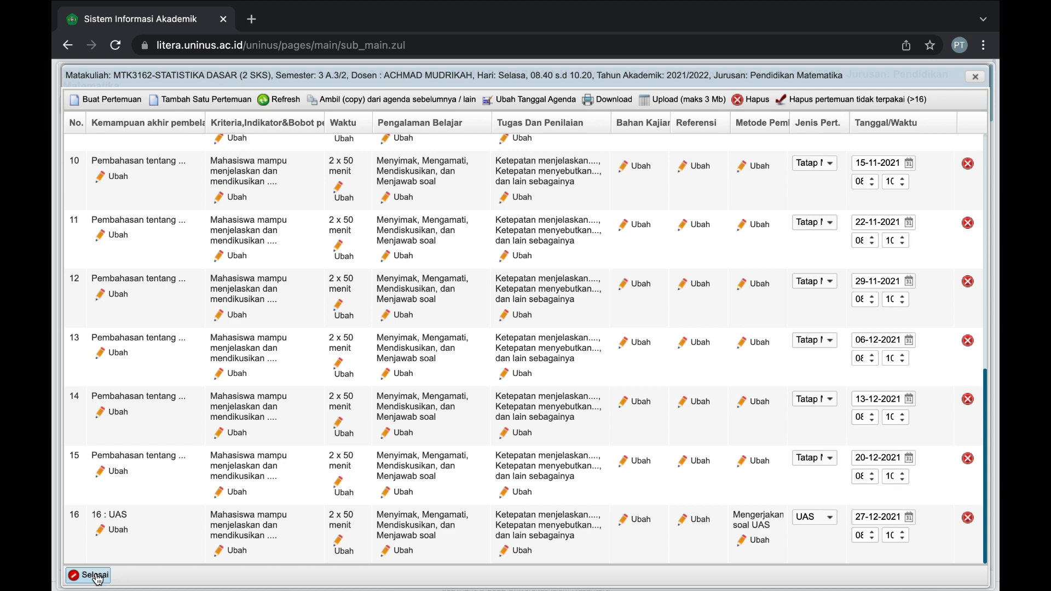
Close the plan with Selesai and page through meetings 2, 3 and 16.
click(94, 576)
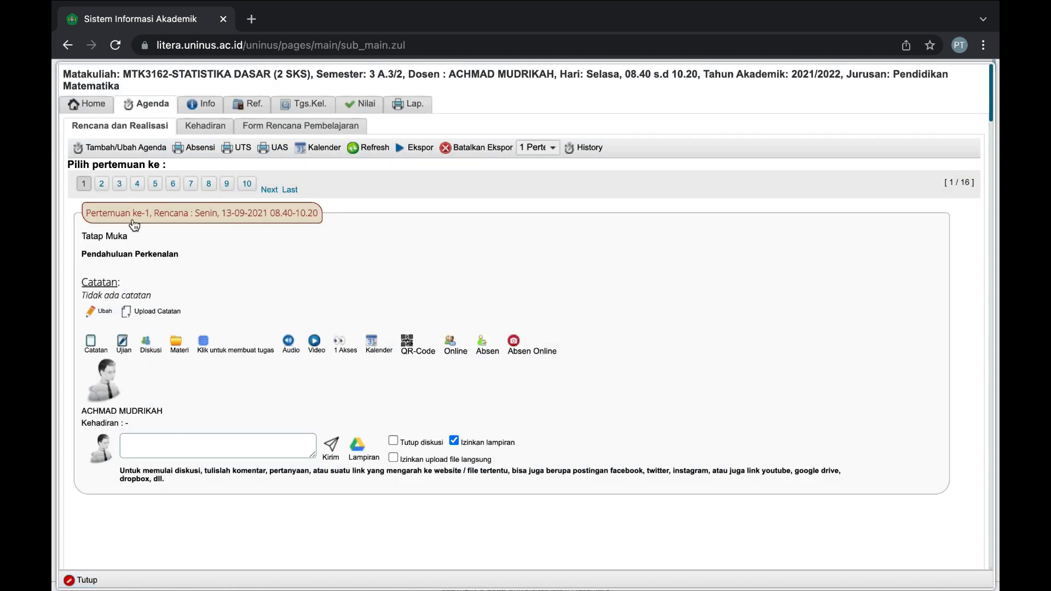
click(102, 184)
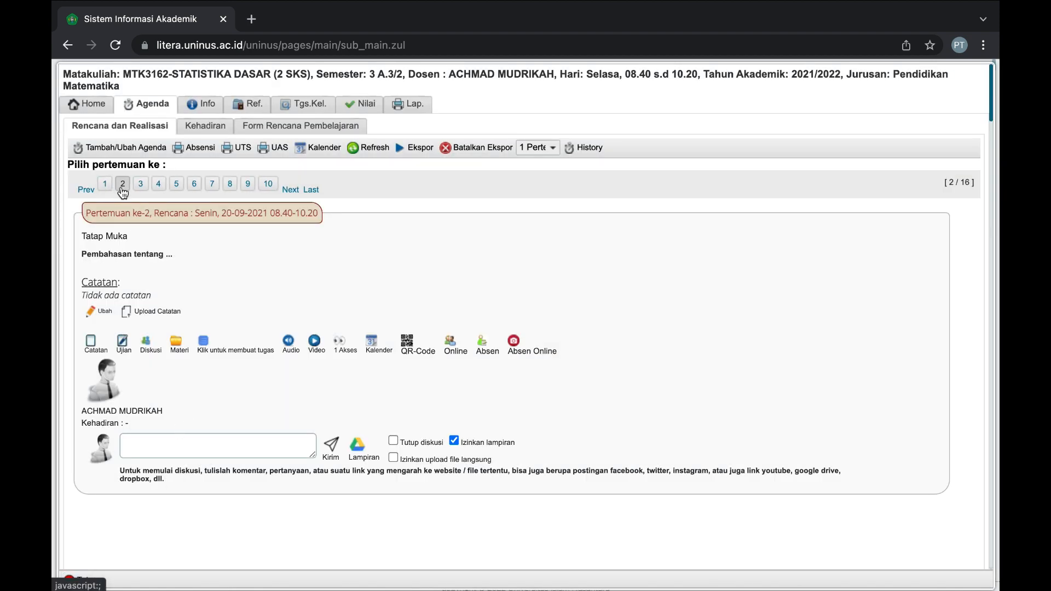
click(141, 185)
click(315, 190)
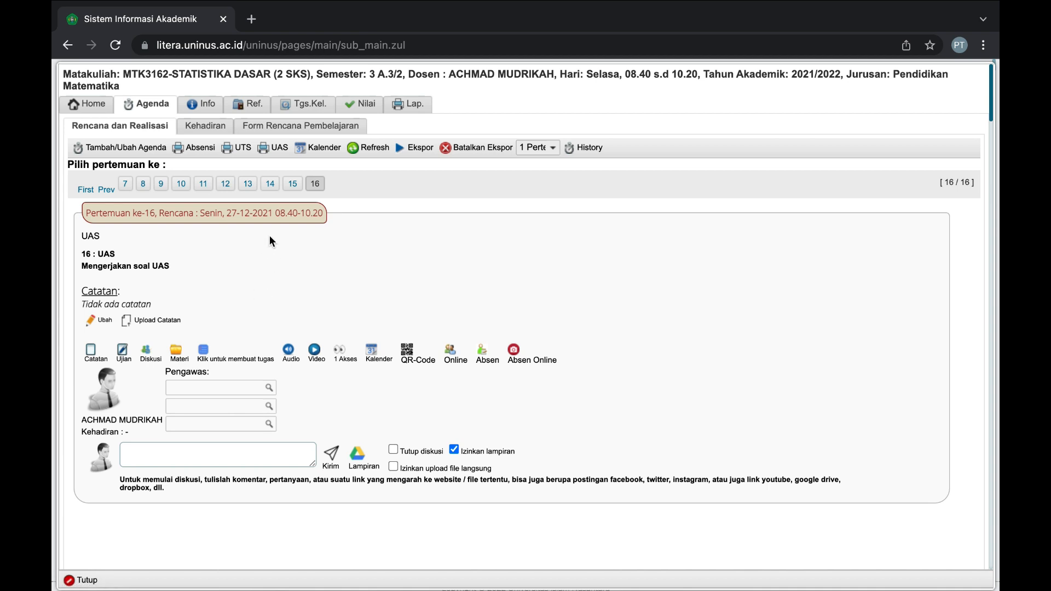
Check meeting 8 is the UTS and meeting 16 the UAS on 27-12-2021.
click(182, 185)
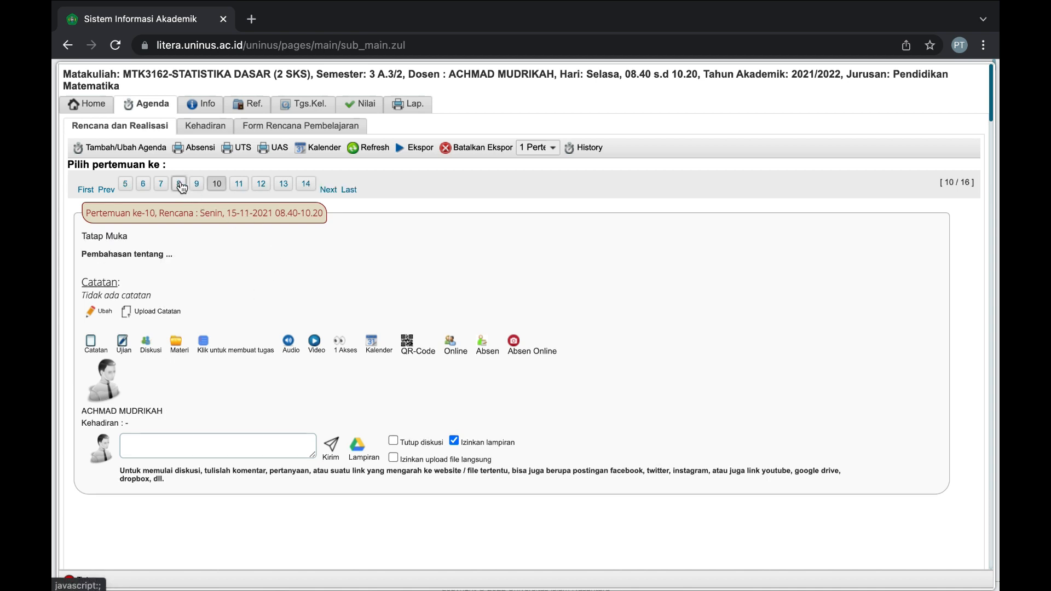
click(178, 185)
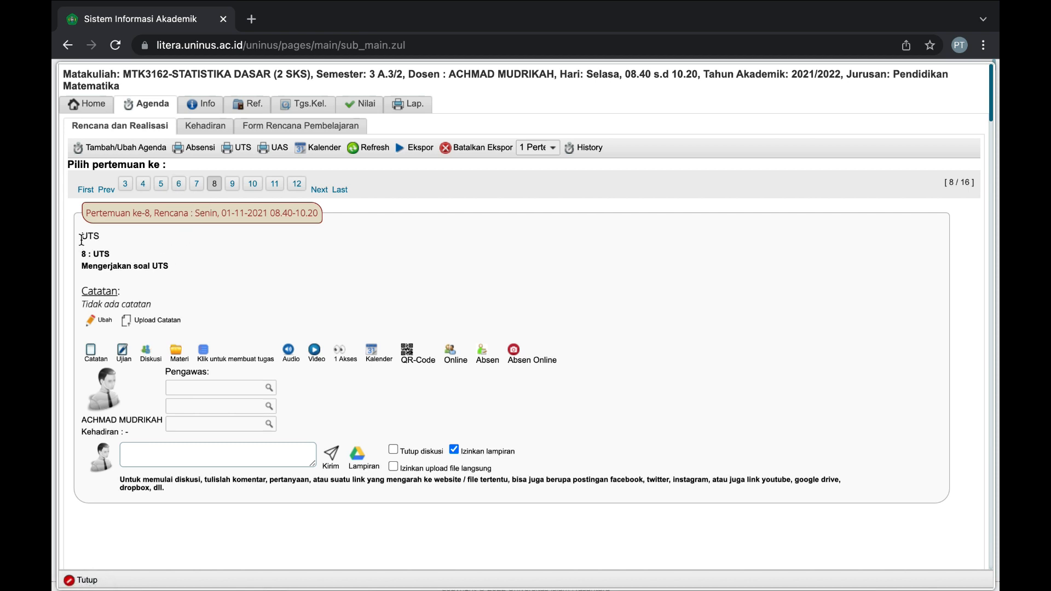
drag(80, 236, 103, 238)
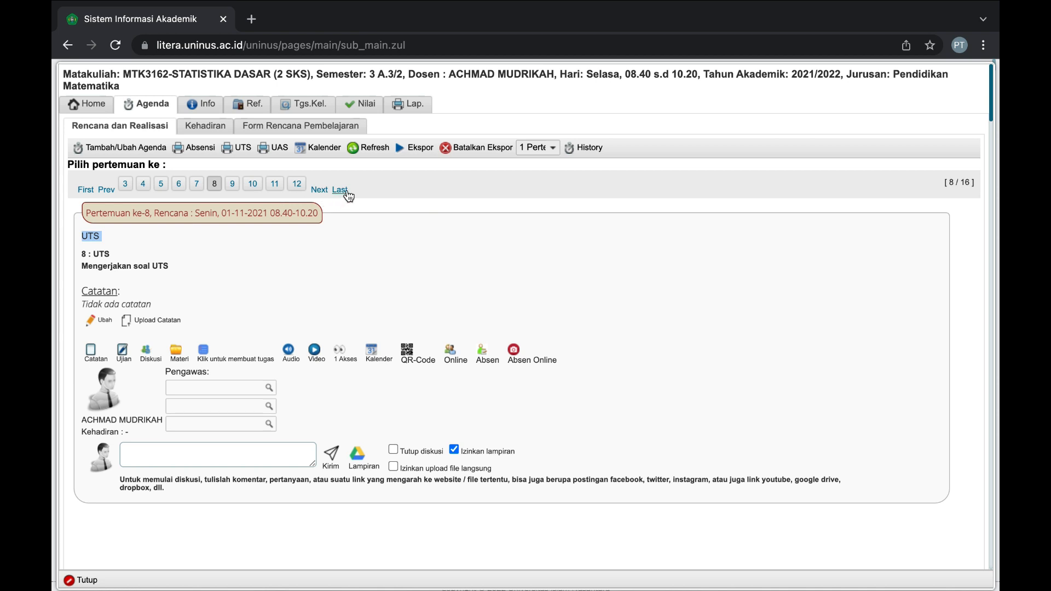
click(343, 189)
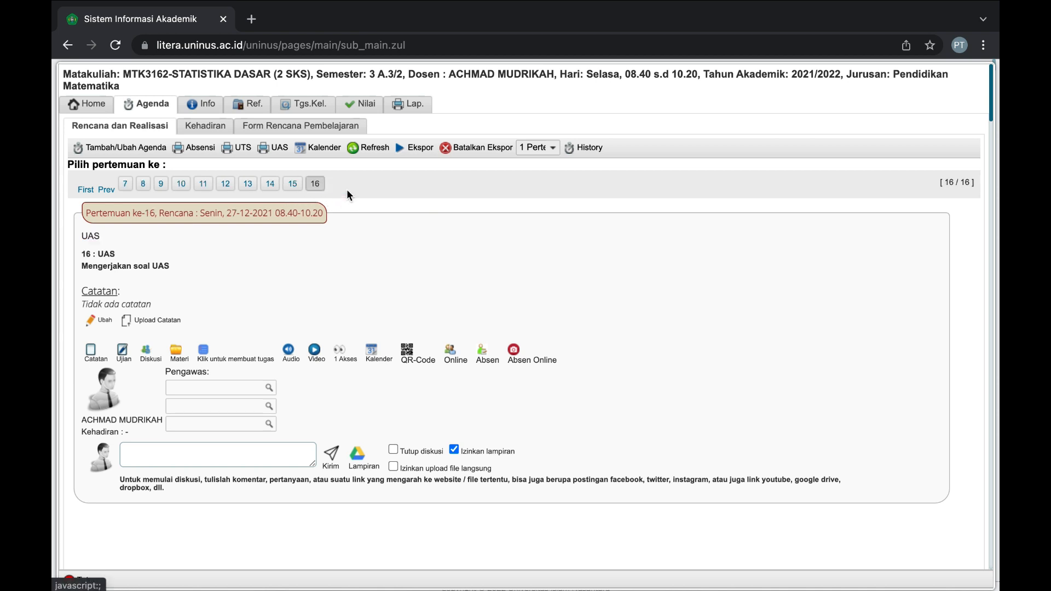
double_click(93, 237)
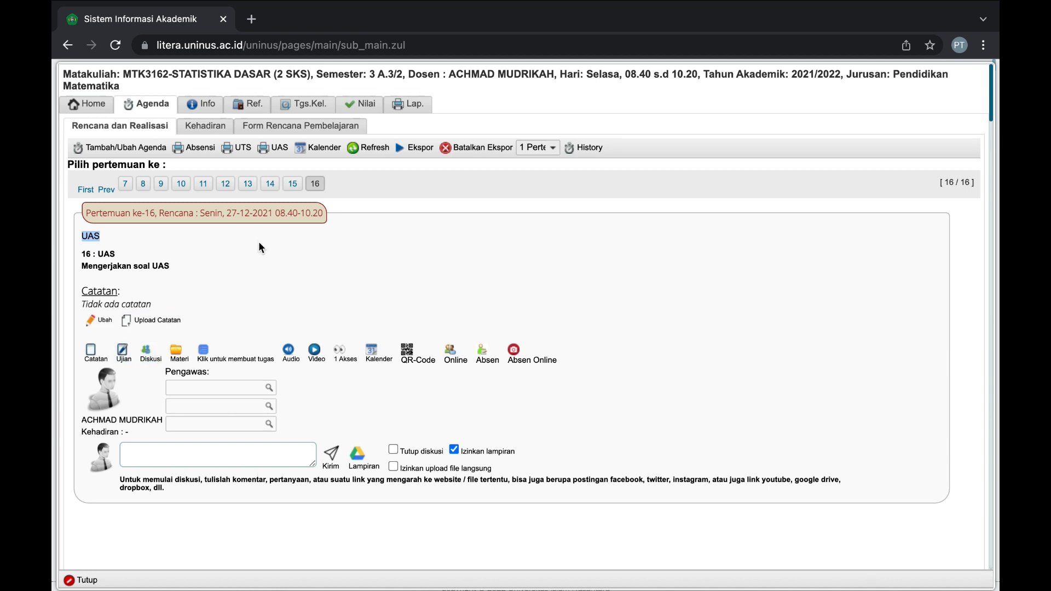
Dismiss meeting 16's Daftar Ujian list and show the Tugas 20% - UTS 30% - UAS 50% Format Nilai.
click(124, 355)
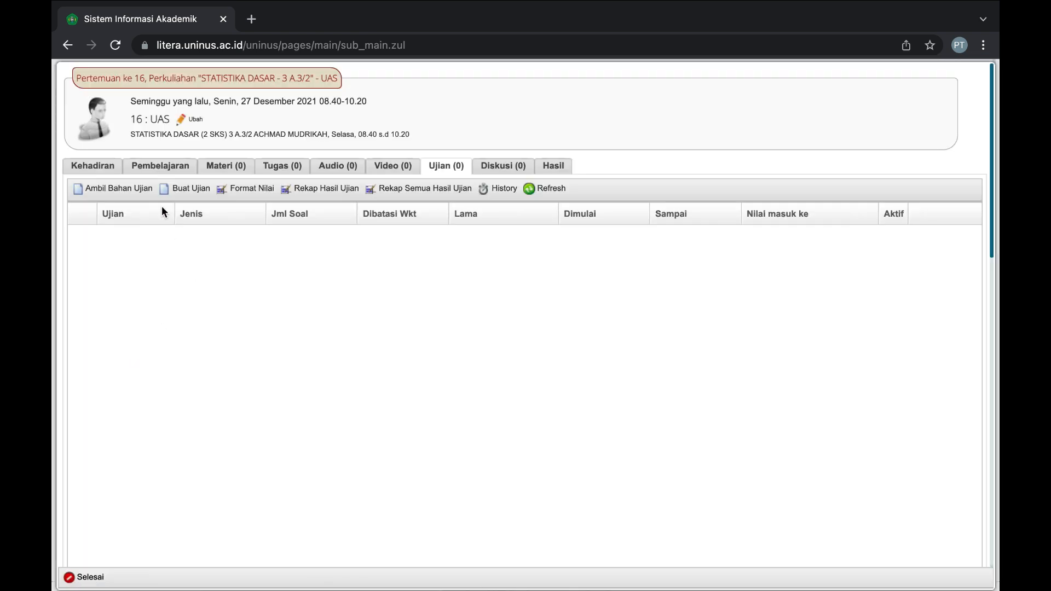
click(130, 191)
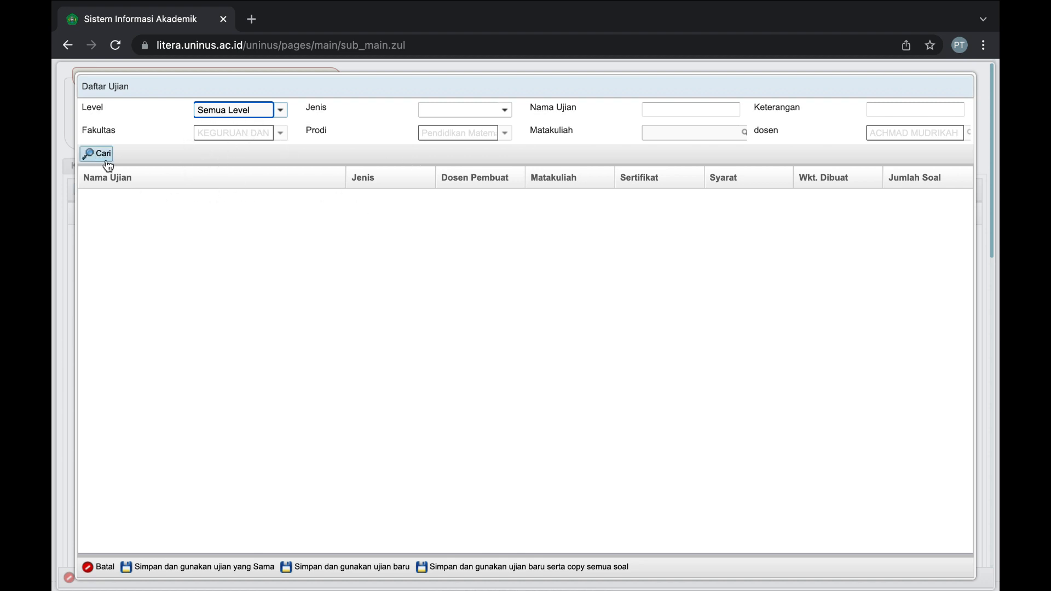
click(101, 567)
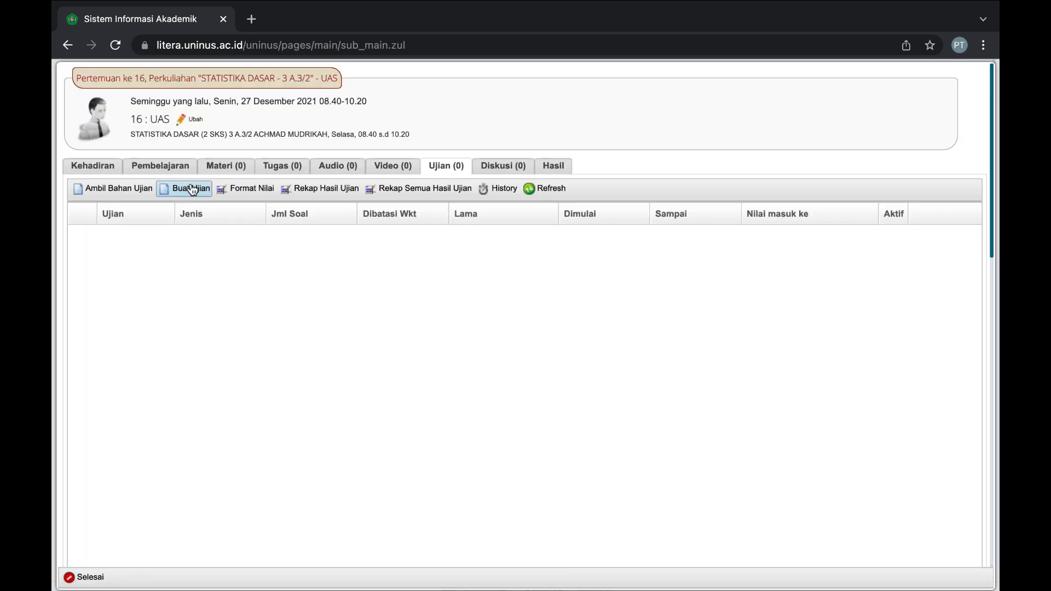
click(258, 192)
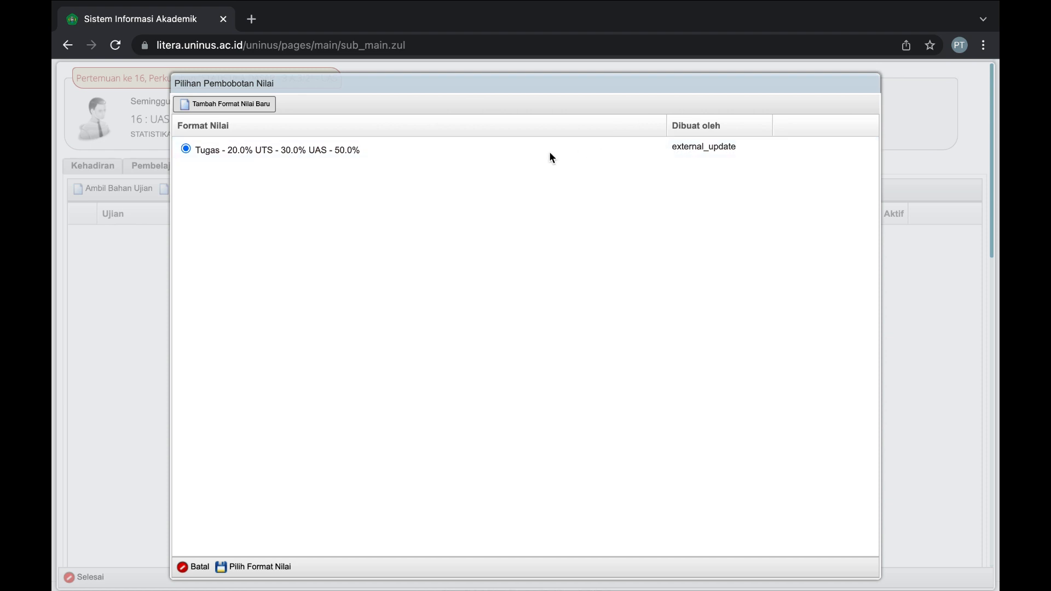
Start a new grade format with Absensi at 30% and Tugas at 20%.
click(208, 104)
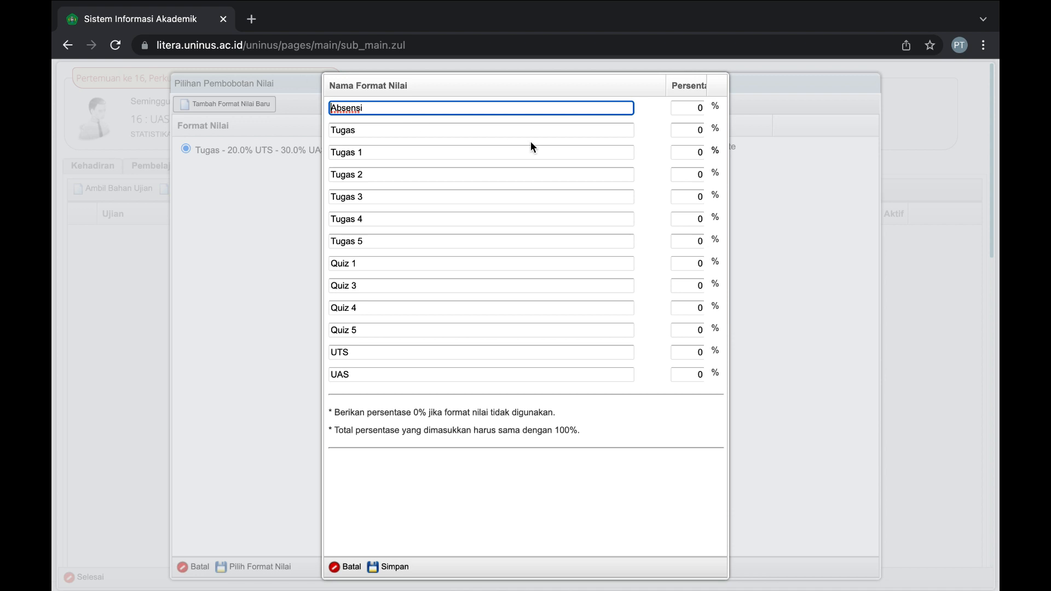
click(698, 108)
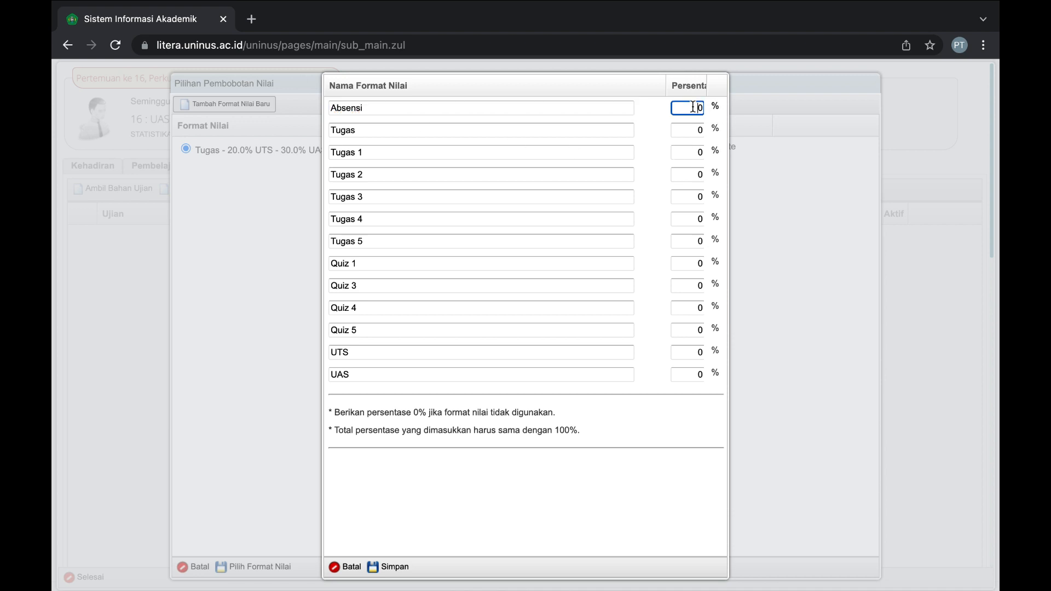
drag(699, 108, 713, 105)
text(40)
drag(693, 131, 714, 137)
text(20)
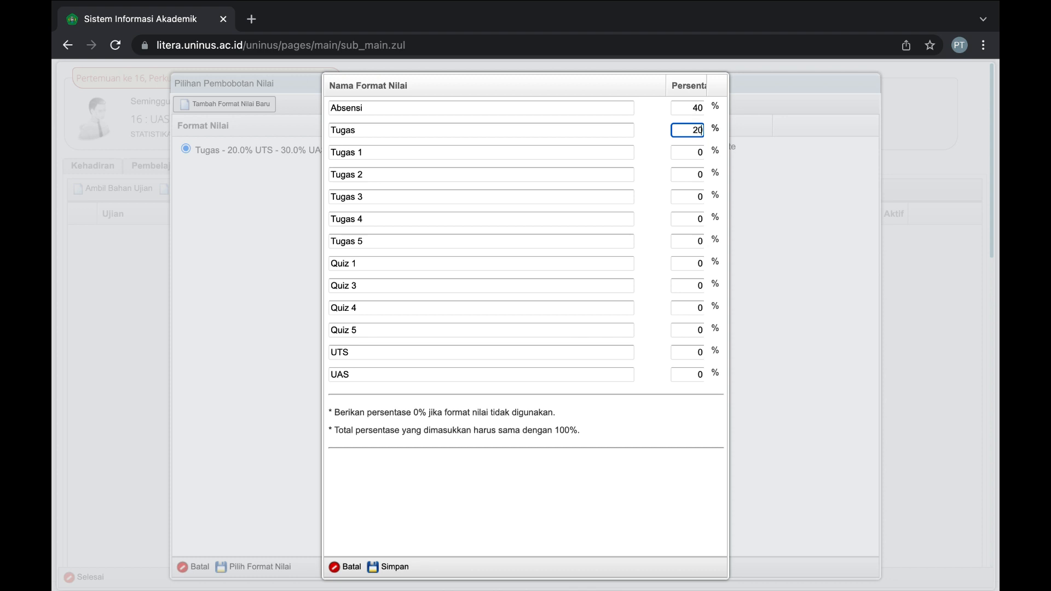
double_click(696, 152)
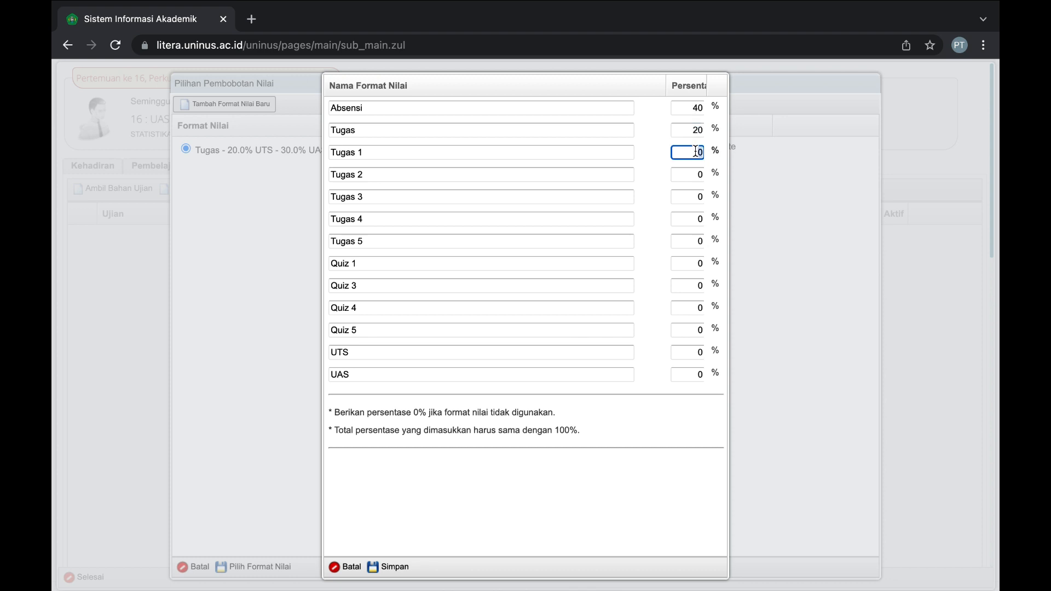
click(699, 110)
double_click(700, 109)
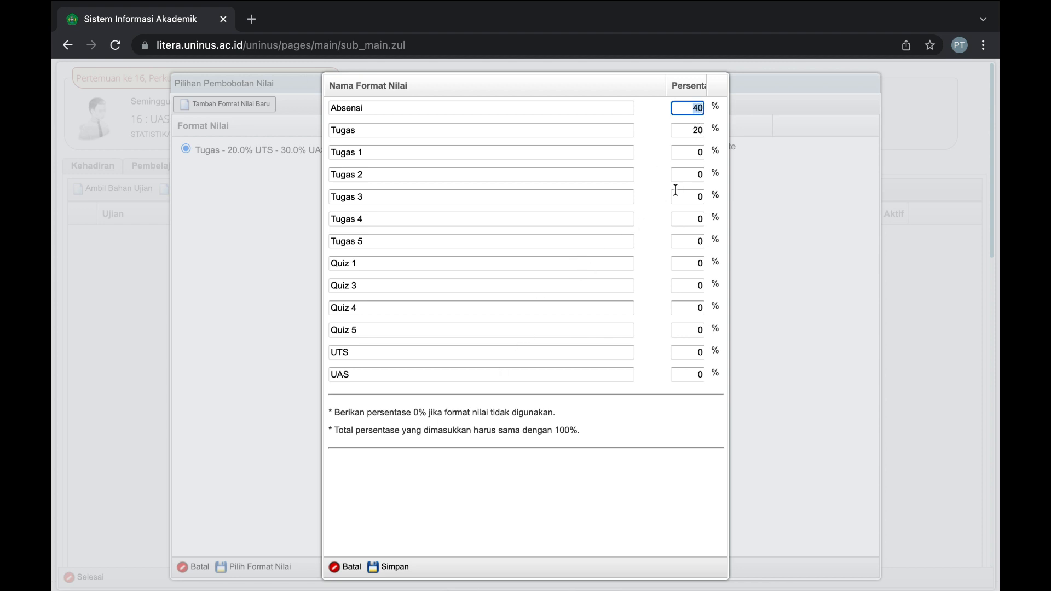
text(30)
Set UTS to 20% and UAS to 30%, then save the grade format.
click(697, 152)
click(698, 173)
click(694, 197)
click(695, 351)
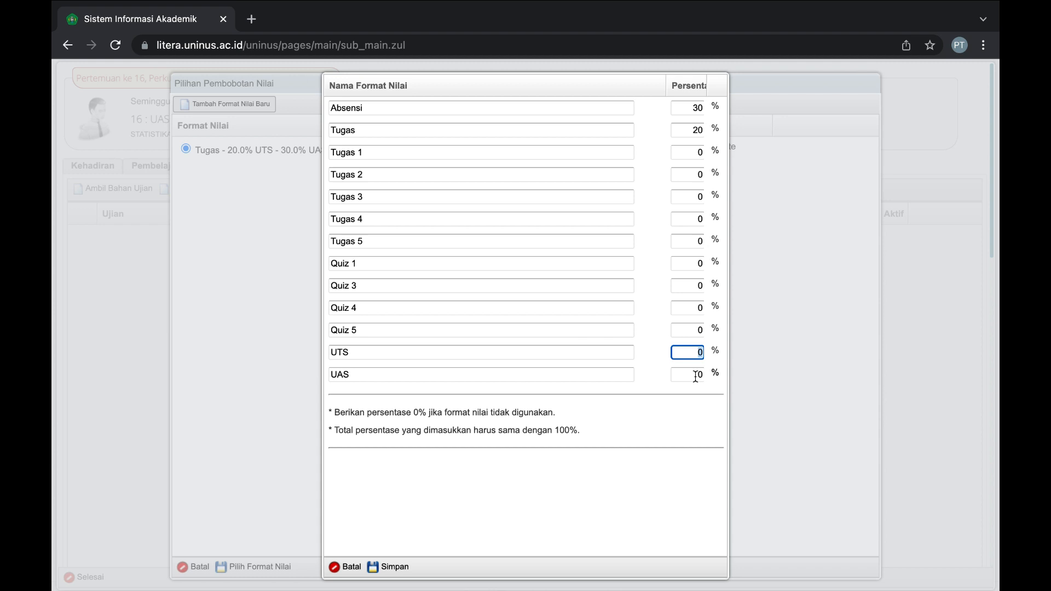
text(25)
double_click(700, 356)
text(20)
click(694, 374)
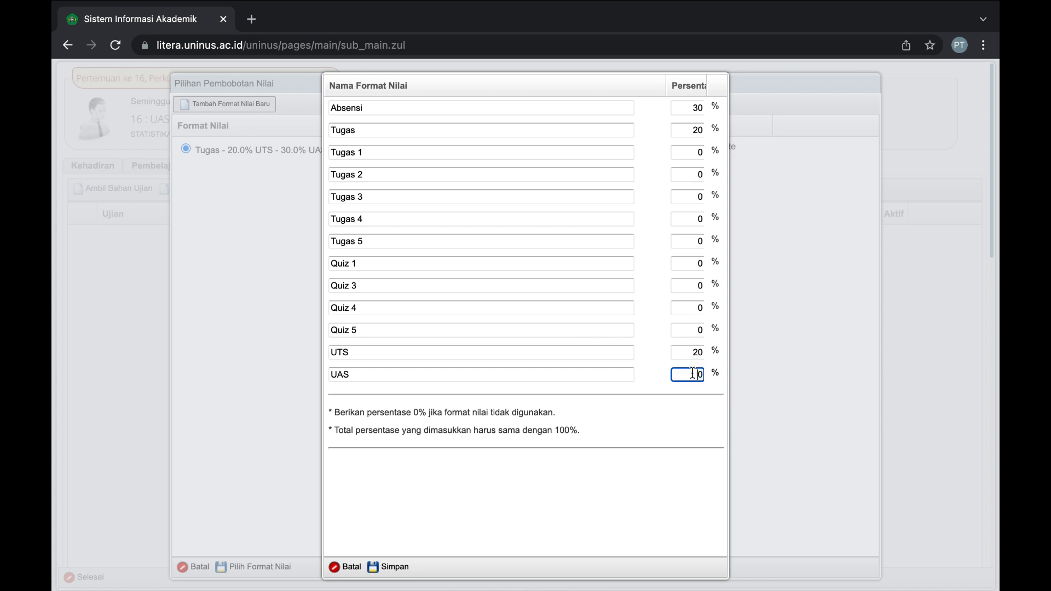
text(30)
click(384, 569)
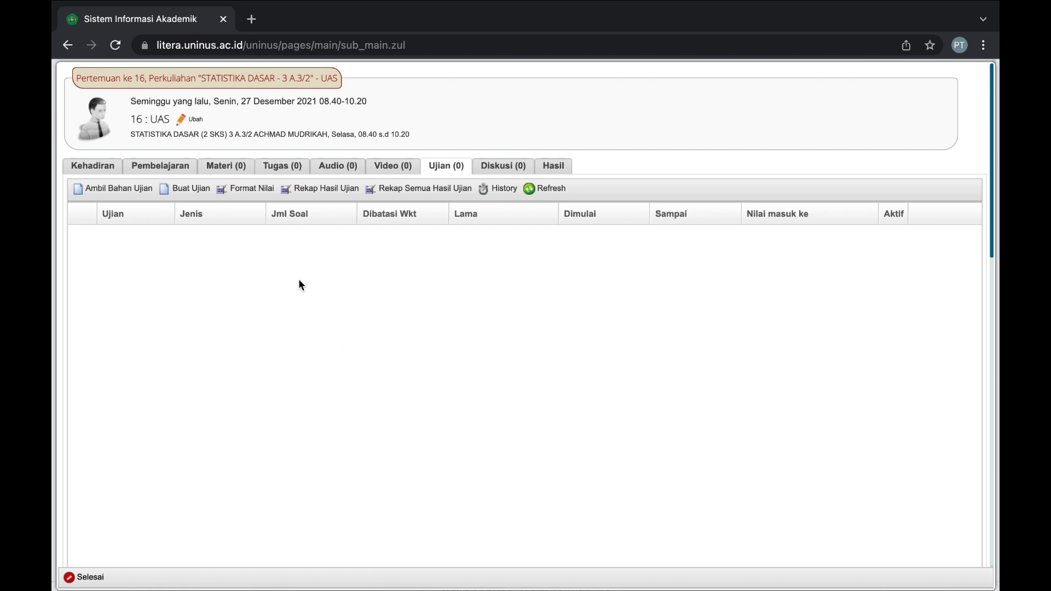
Choose the Absensi 30% / Tugas 20% / UTS 20% / UAS 30% format and apply it to the meeting.
click(251, 189)
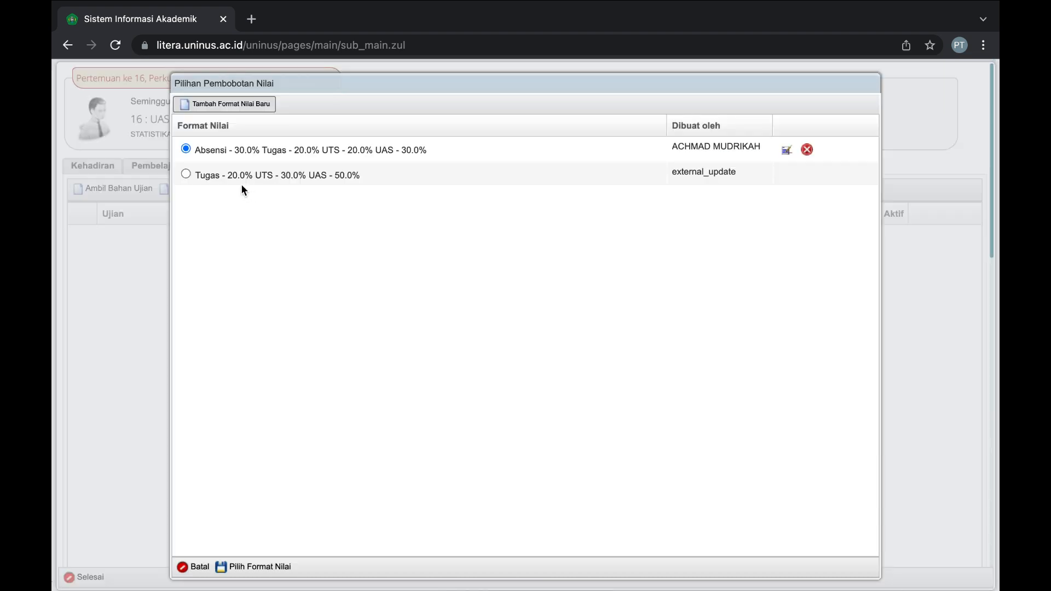
click(187, 173)
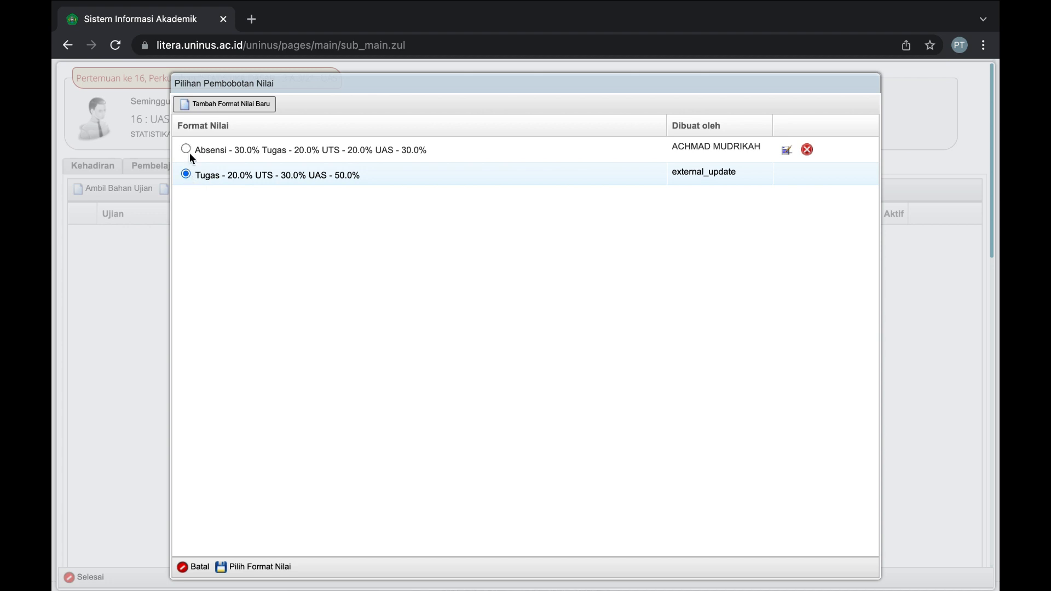
click(186, 150)
click(186, 173)
click(186, 150)
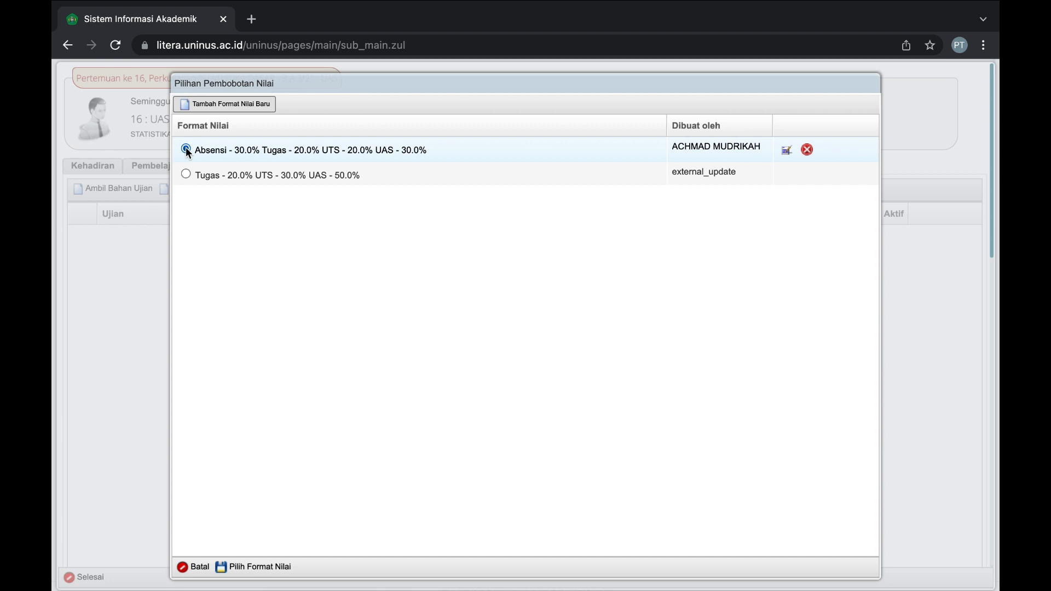
click(186, 175)
click(186, 150)
click(257, 567)
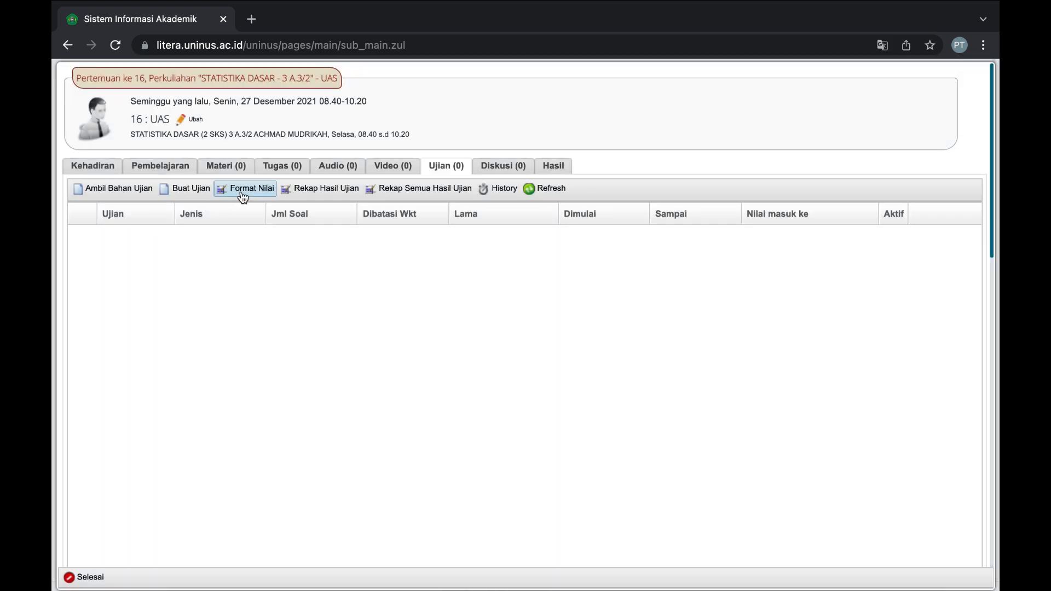
Start a new exam with code STATDAR2022 and name UAS Statistika Dasar.
click(168, 189)
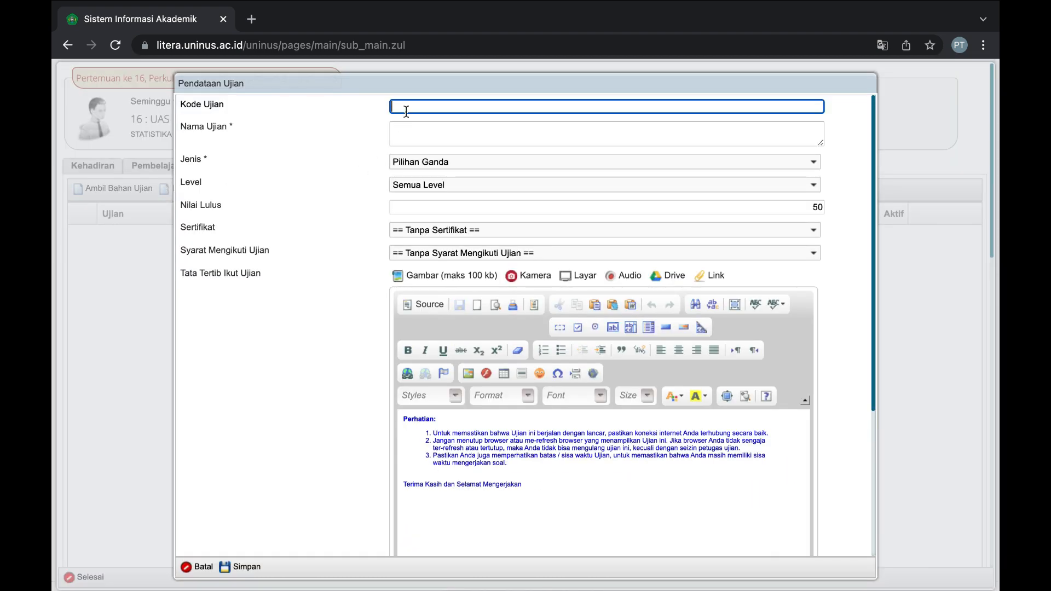
text(STAT)
text(DAR202)
text(1)
text(202)
key(BackSpace)
key(BackSpace)
key(BackSpace)
key(BackSpace)
text(2)
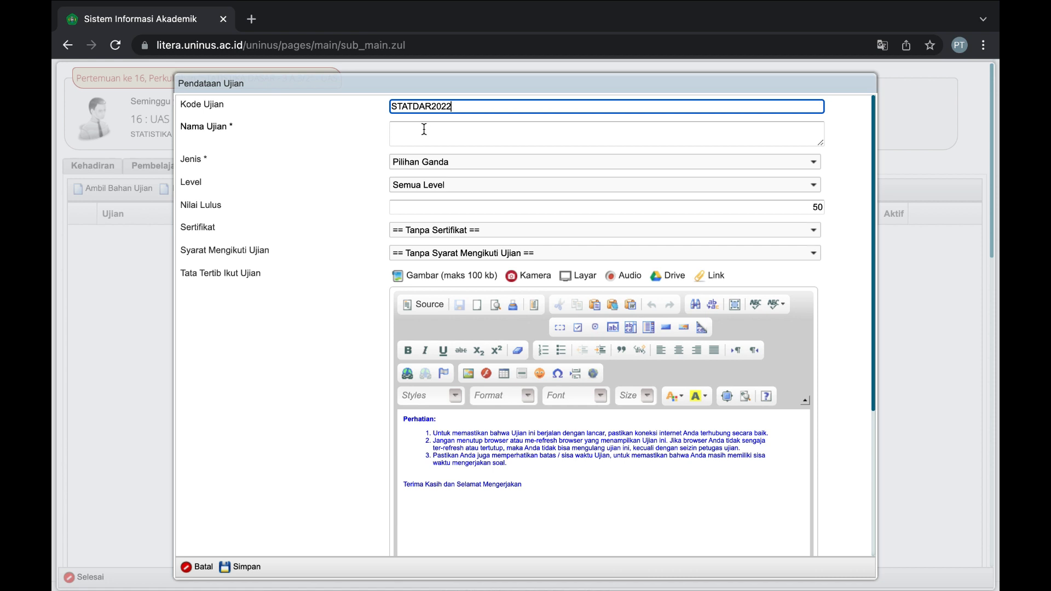
click(425, 129)
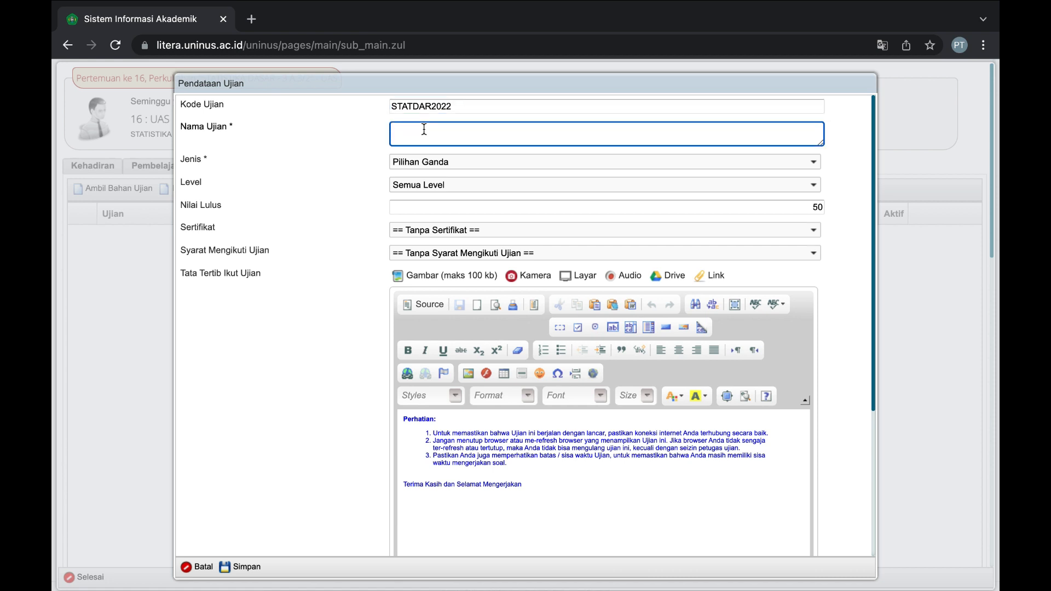
text(Statist)
key(super+a)
text(UAS Statistika Dasar)
Set the exam type to Essay, review the passing score and rules, and save.
click(430, 162)
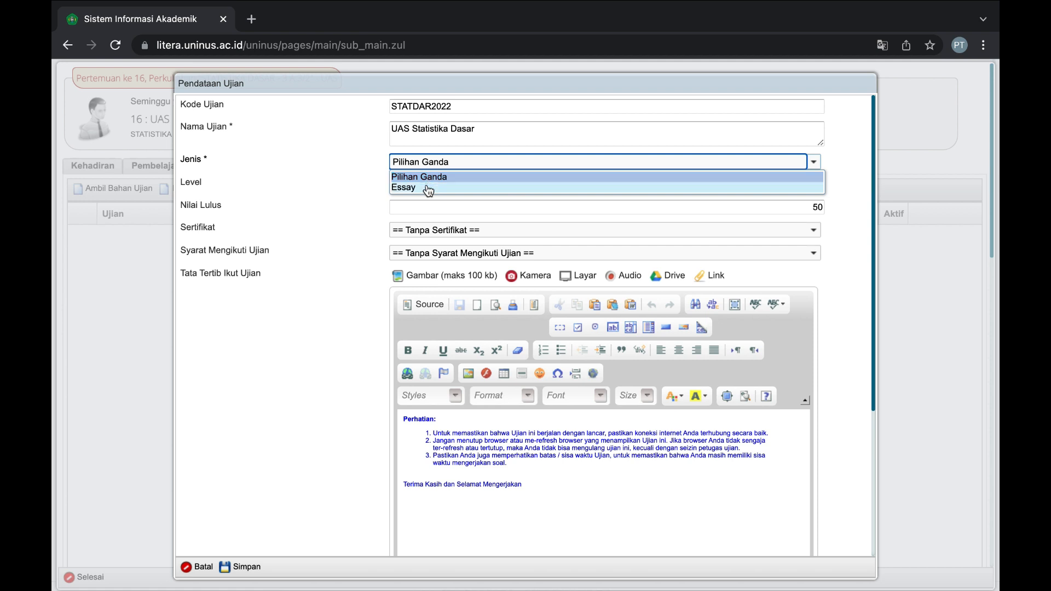
click(427, 186)
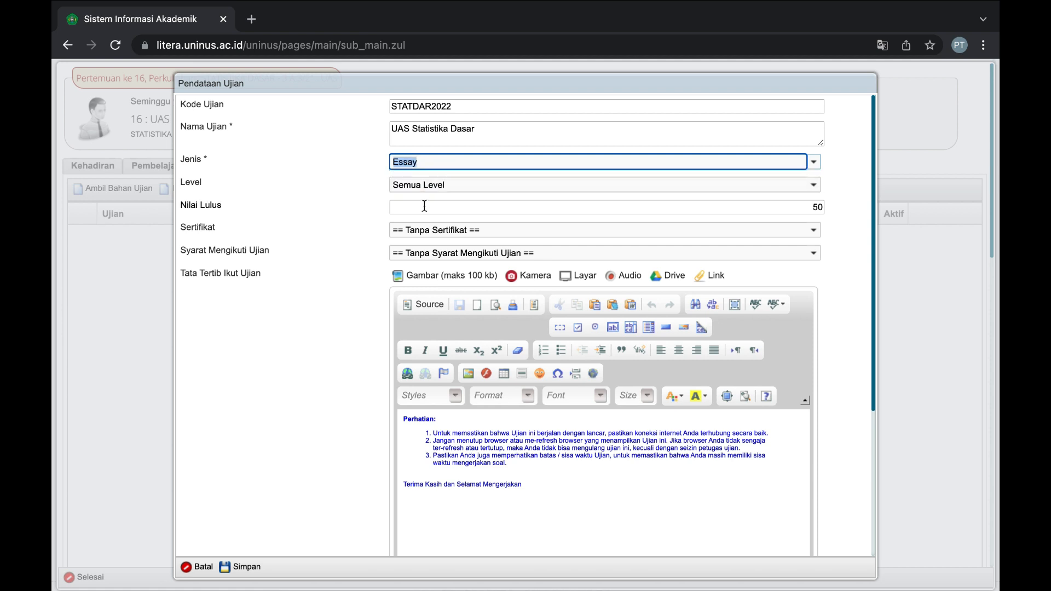
click(424, 206)
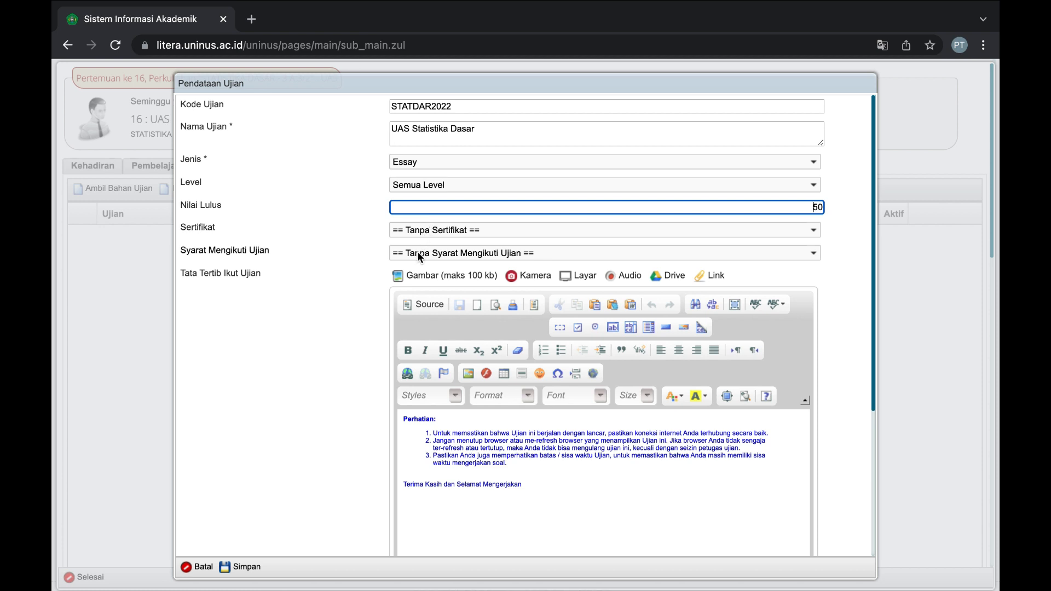
scroll(417, 251, down, 1)
scroll(417, 251, down, 4)
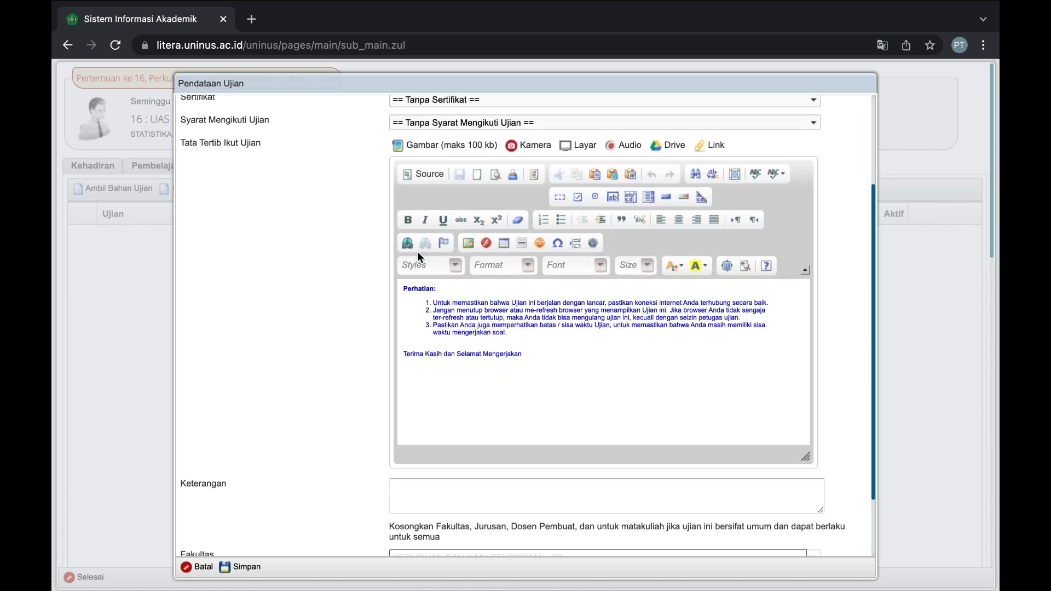
double_click(406, 271)
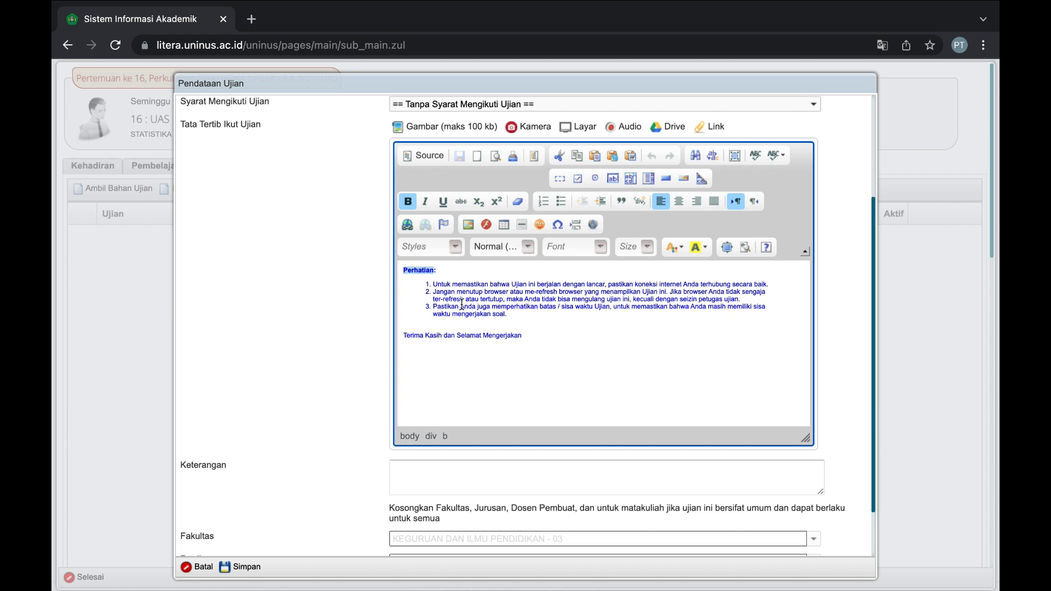
scroll(457, 320, down, 2)
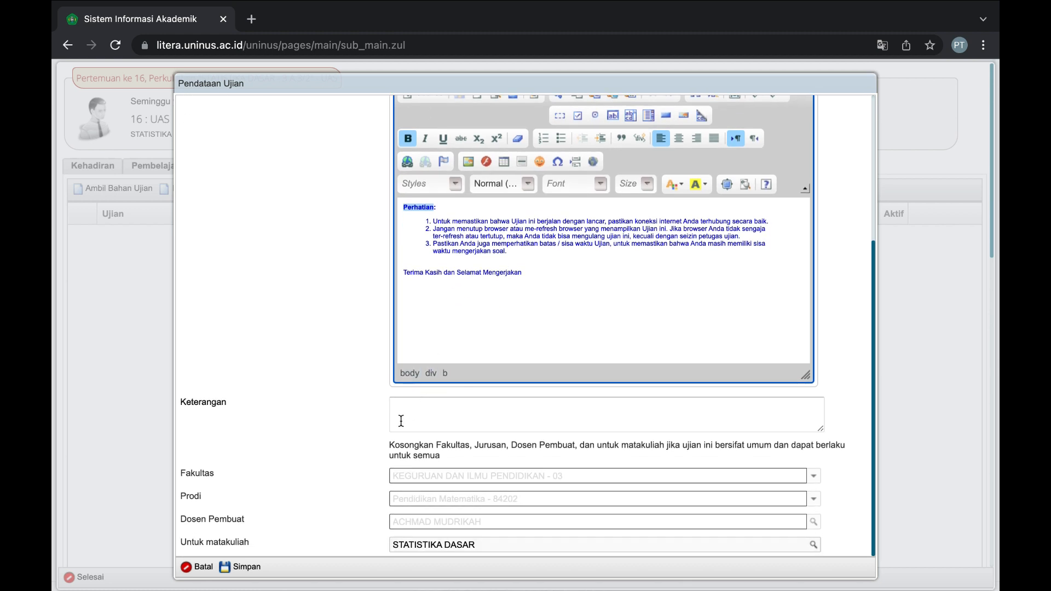
click(247, 567)
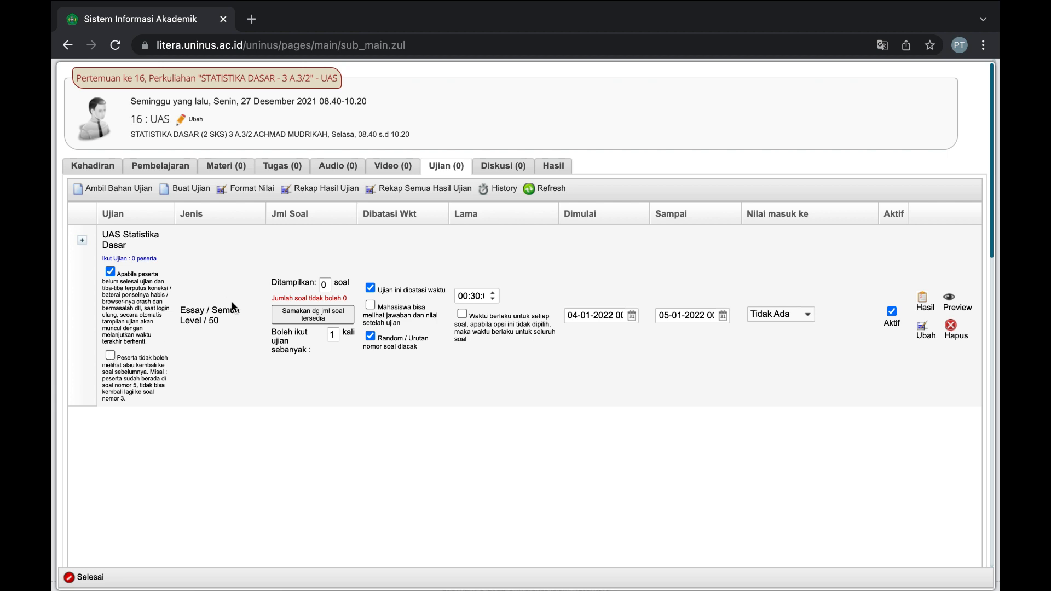
Enter 5 displayed questions for UAS Statistika Dasar, prompting an add-questions-first warning.
double_click(294, 280)
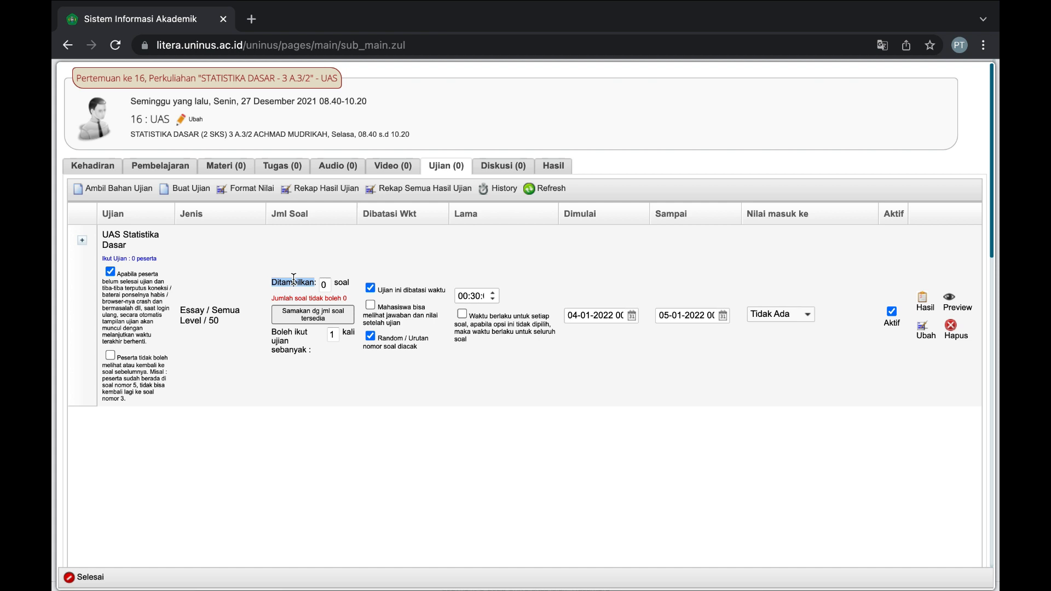
click(324, 284)
click(332, 267)
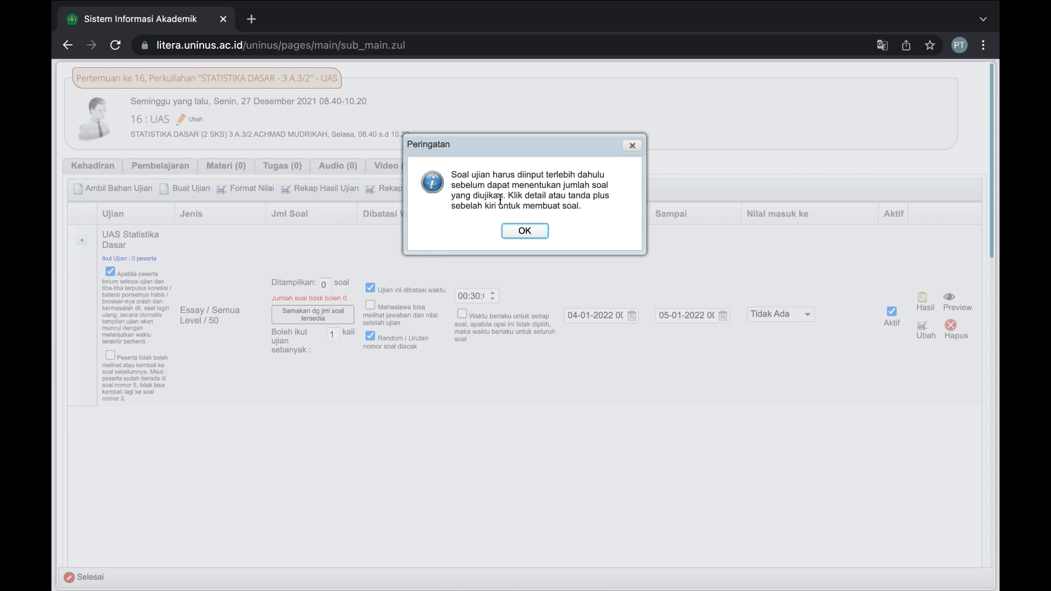
Dismiss the warning and set the exam start date to 10-01-2022.
click(515, 232)
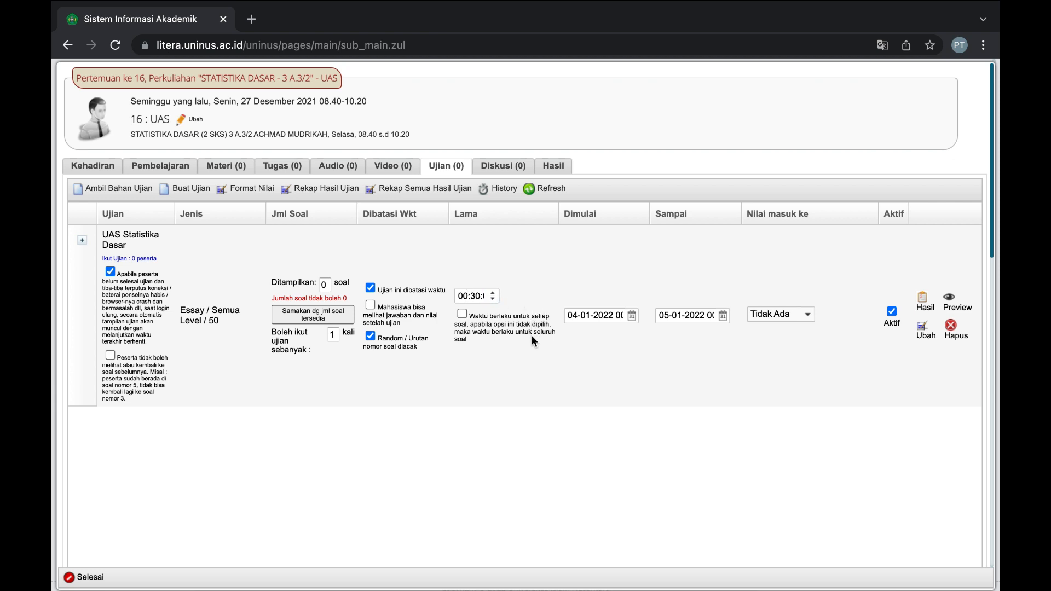
click(633, 319)
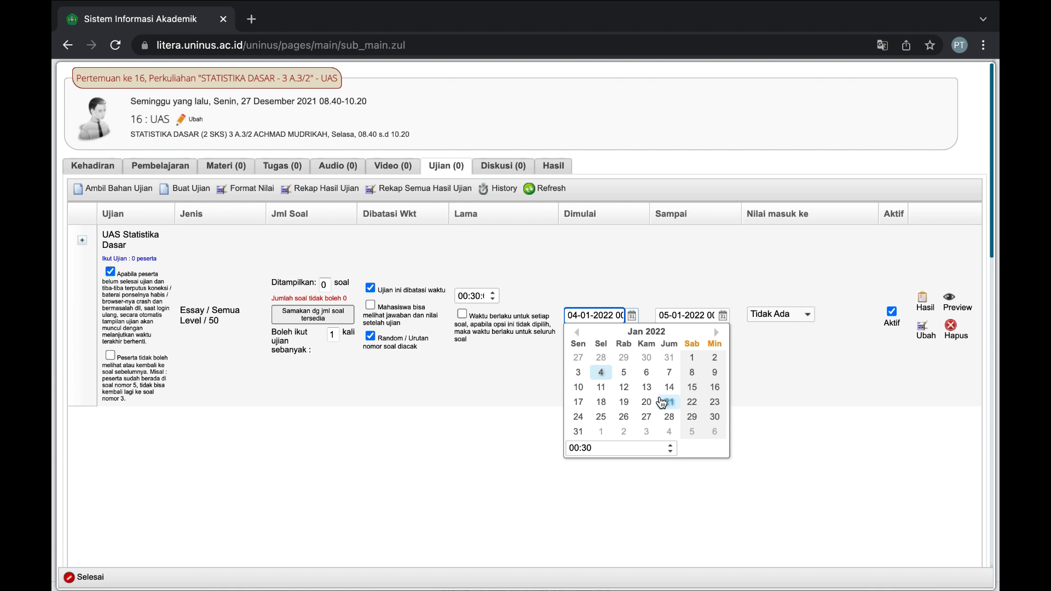
click(582, 389)
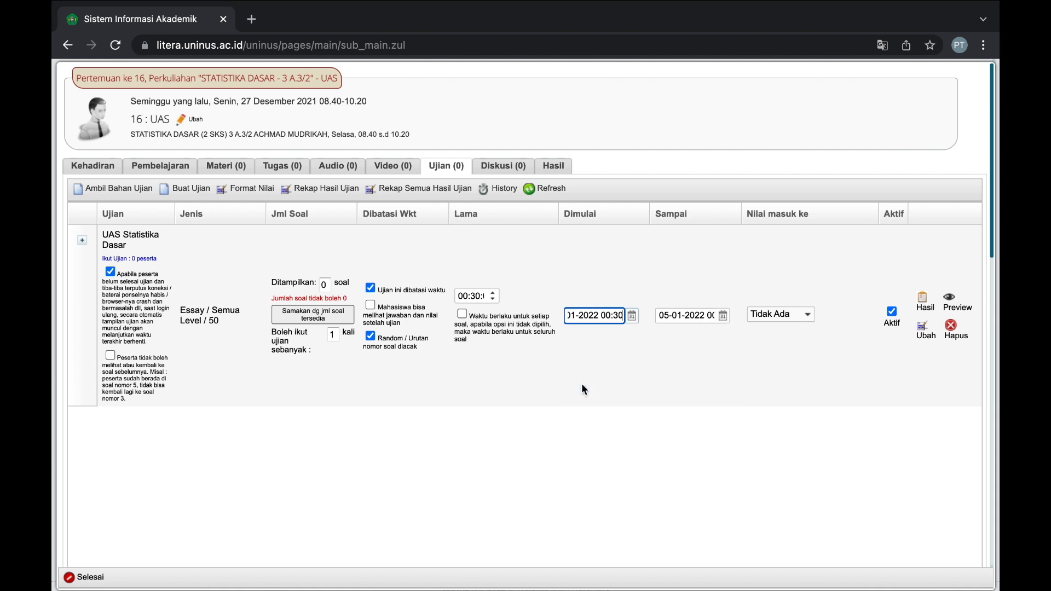
click(631, 319)
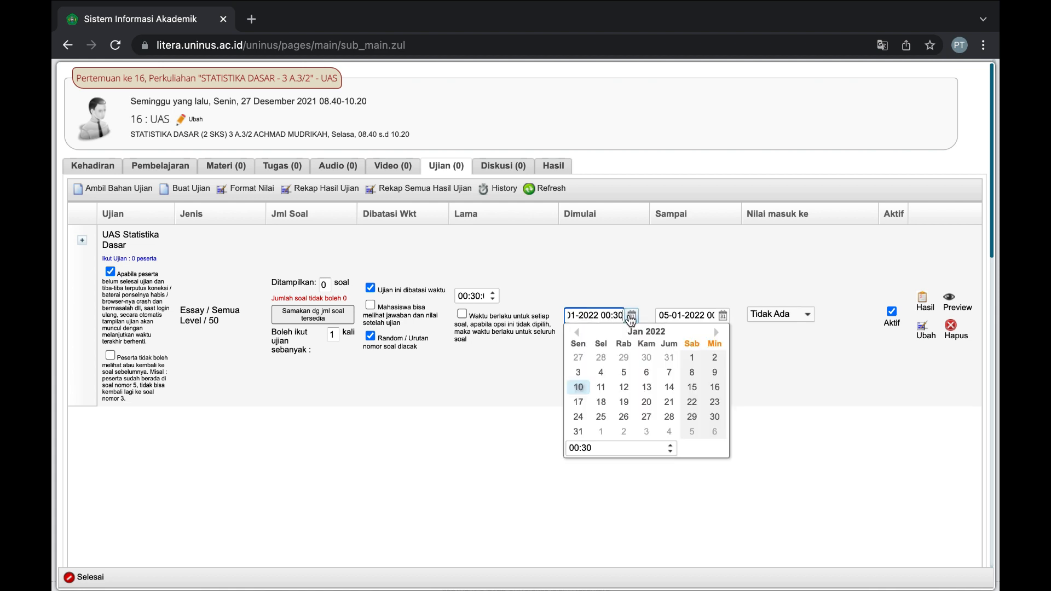
double_click(589, 449)
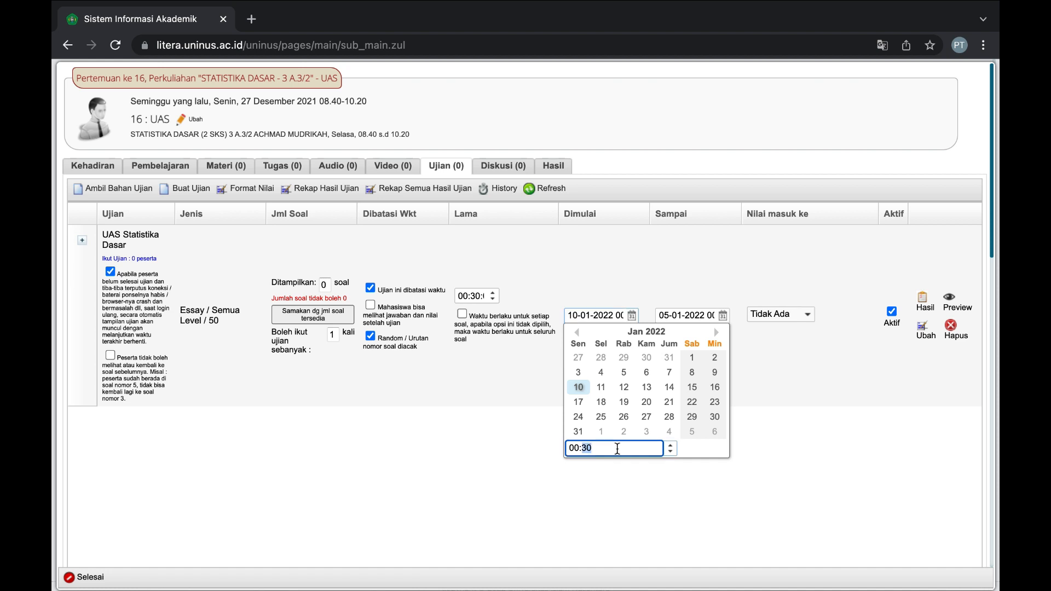
Set the end date to 15-01-2022 and count the grade toward UAS (30%).
click(722, 315)
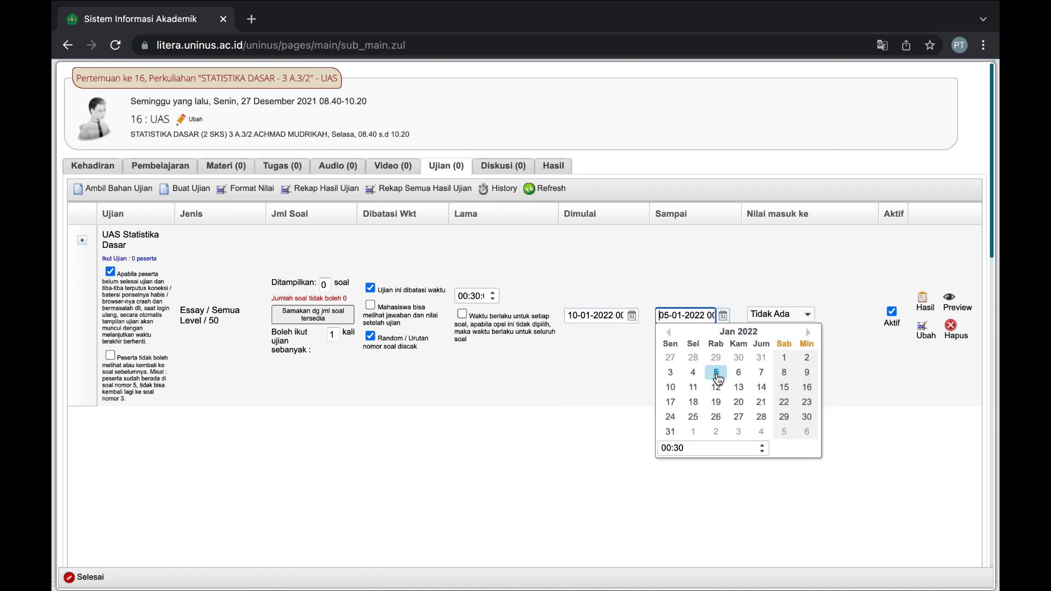
click(785, 387)
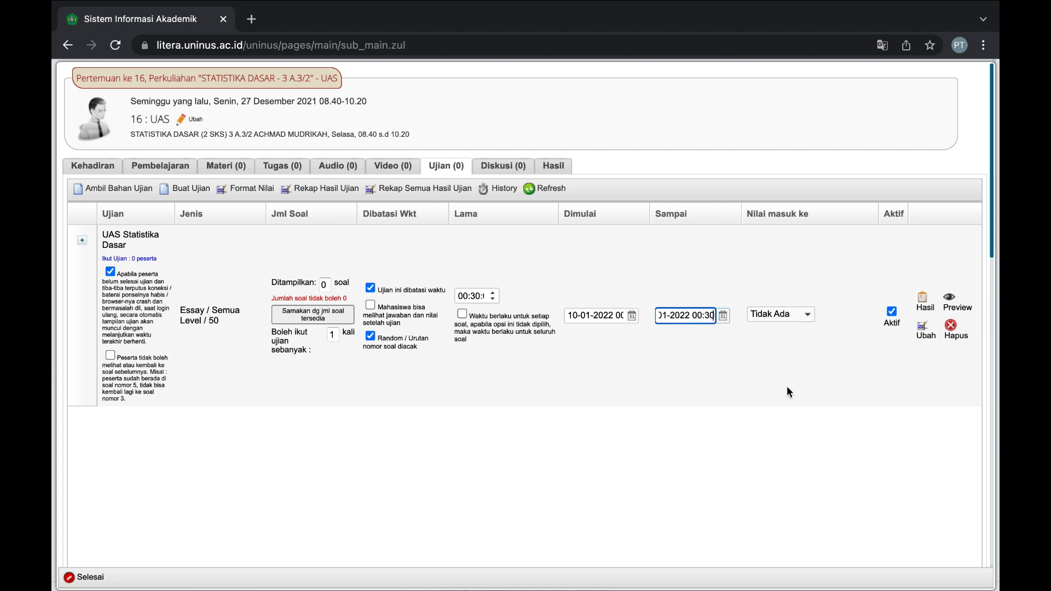
click(723, 320)
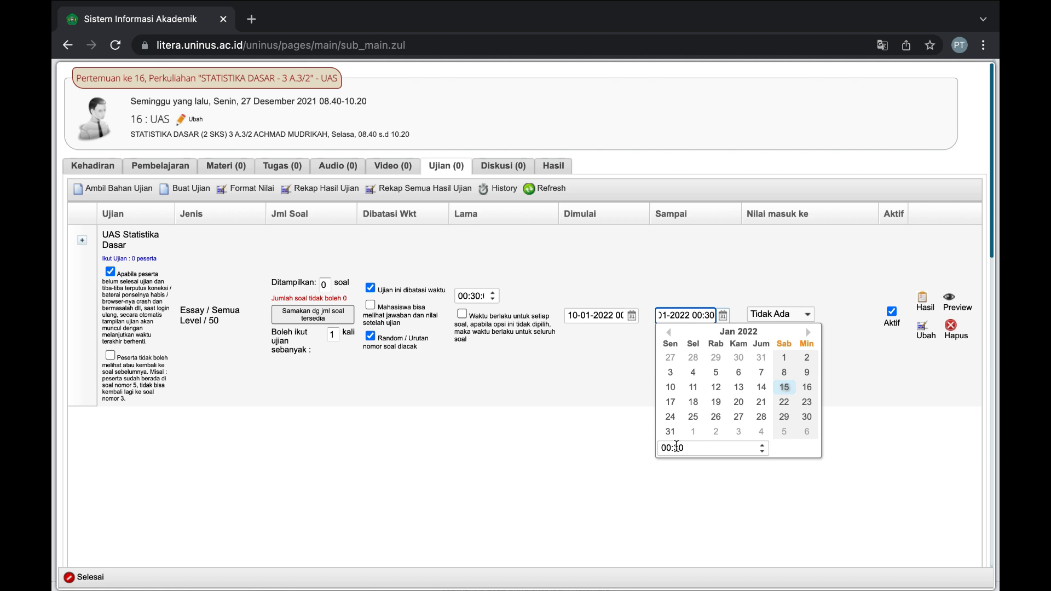
click(774, 343)
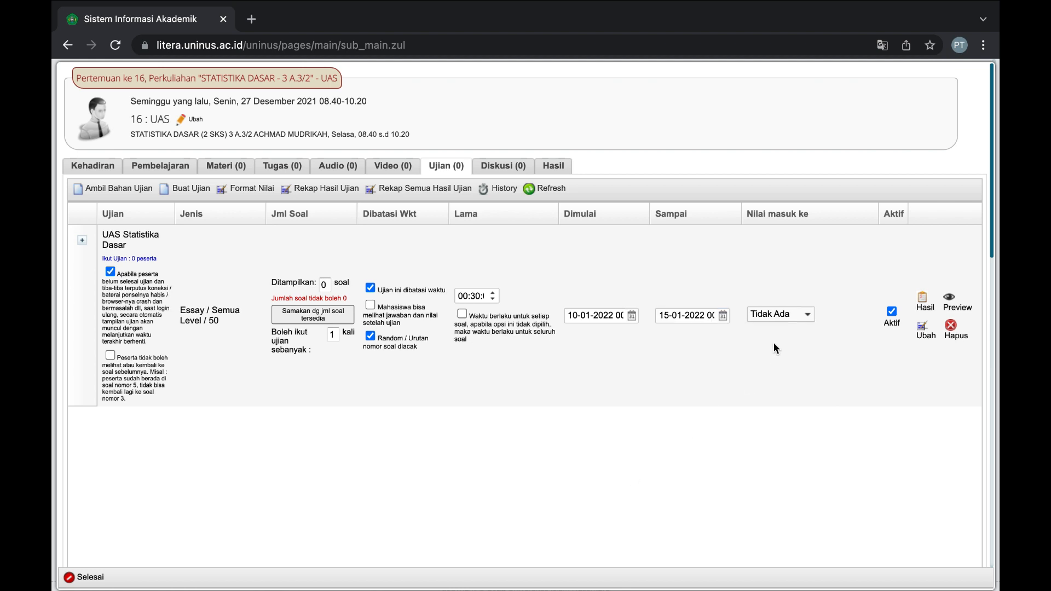
click(789, 317)
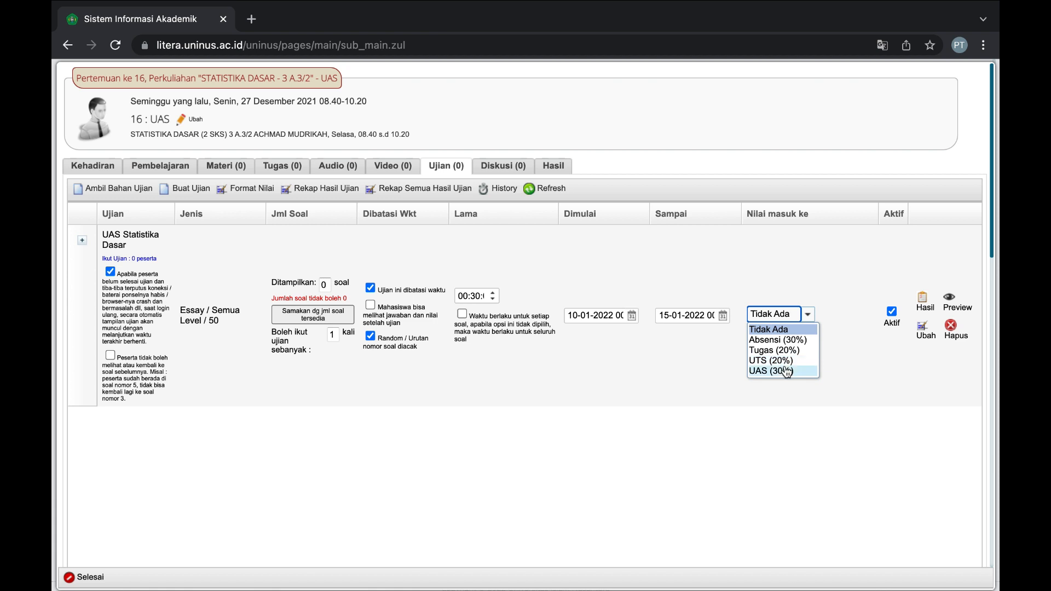
click(786, 373)
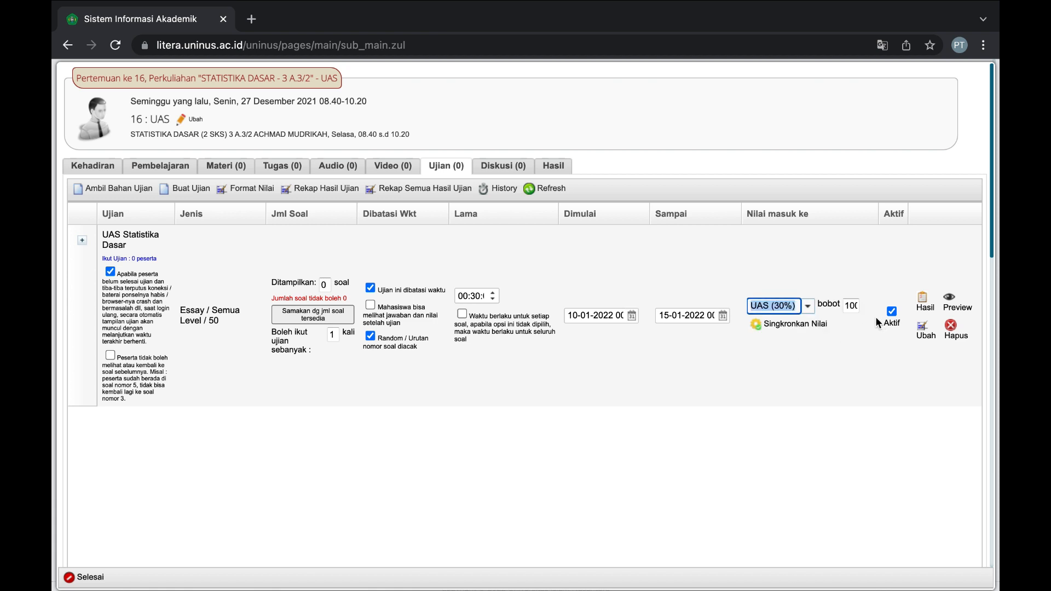
scroll(512, 331, down, 1)
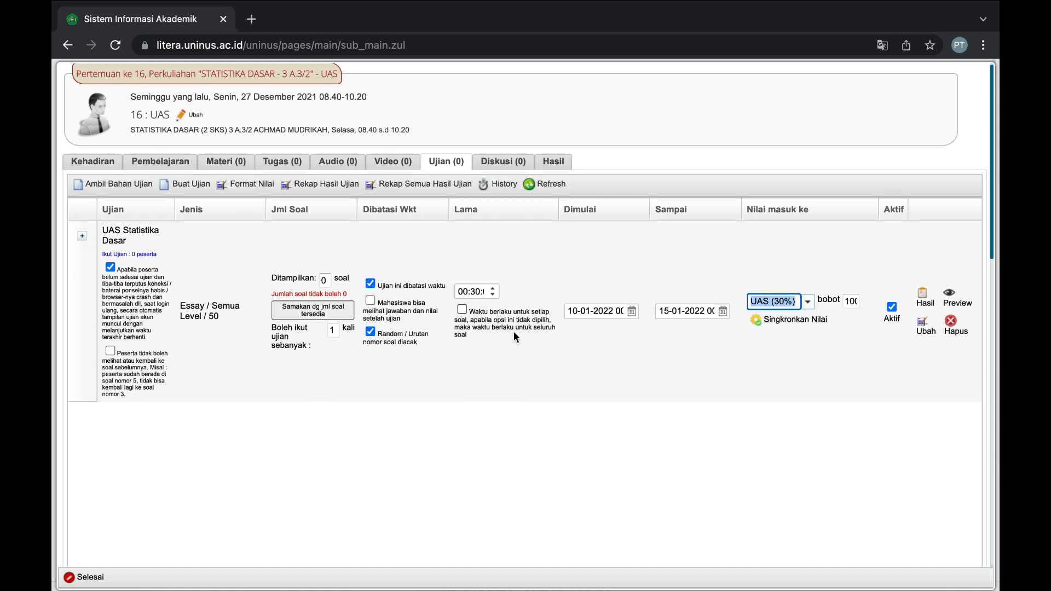
scroll(513, 330, down, 1)
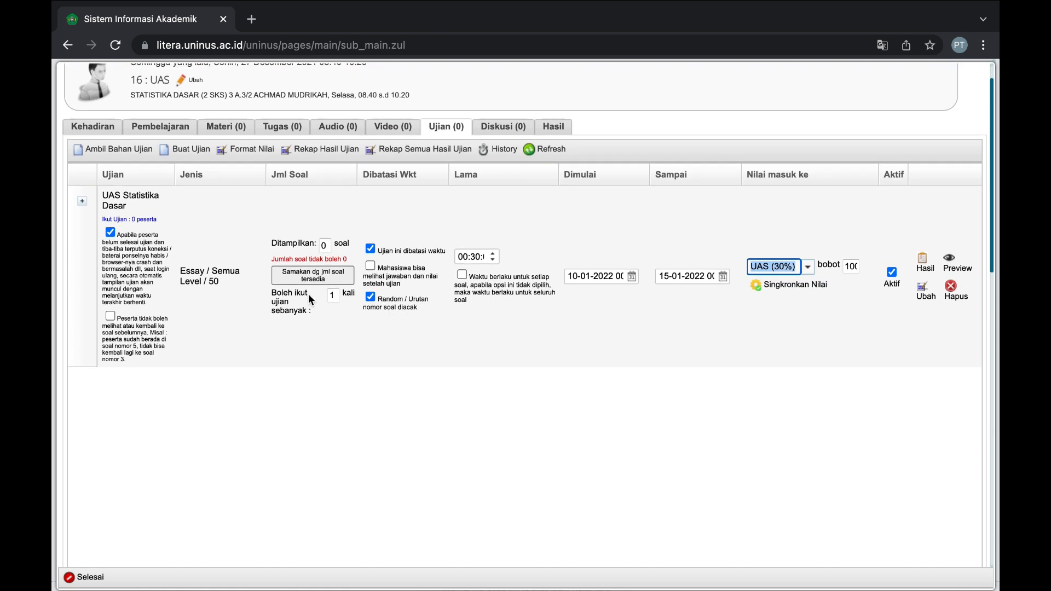
Expand UAS Statistika Dasar, check the excused-participants and requirements tabs, then return to Soal.
click(82, 201)
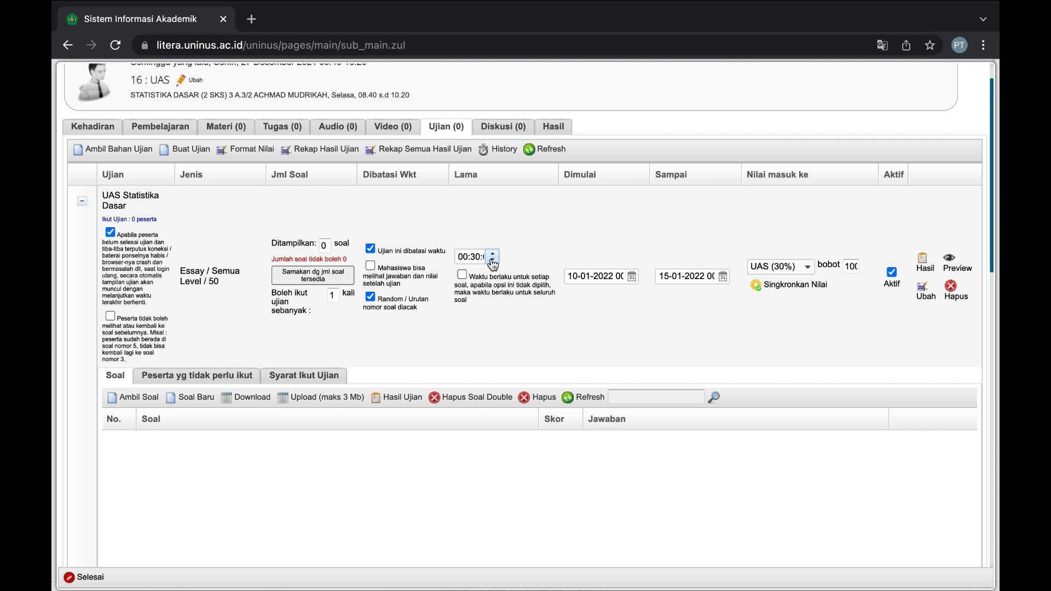
scroll(369, 398, down, 2)
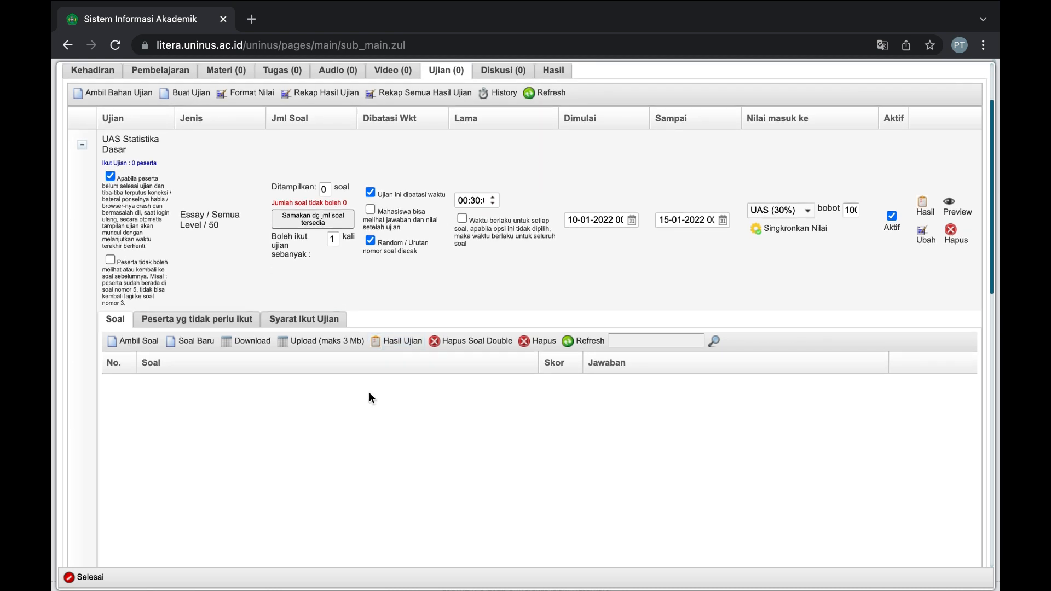
scroll(369, 392, down, 2)
click(225, 268)
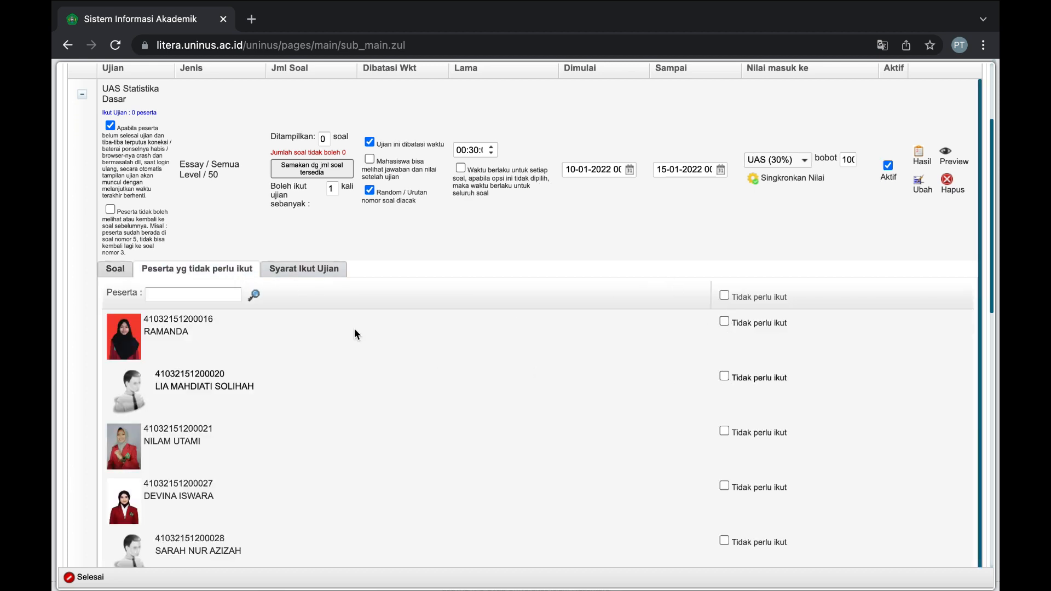
click(287, 269)
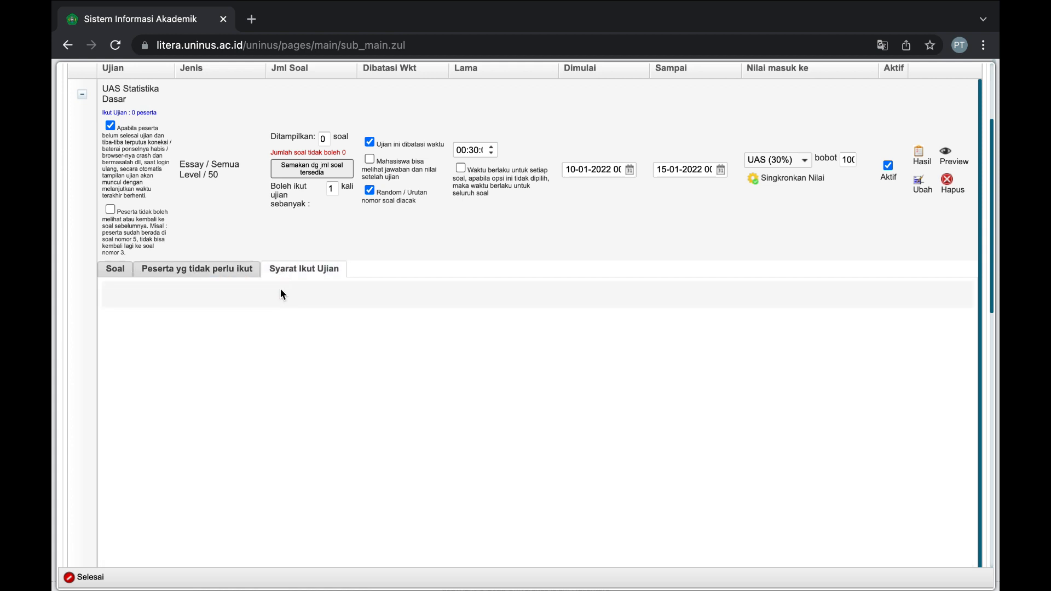
click(116, 270)
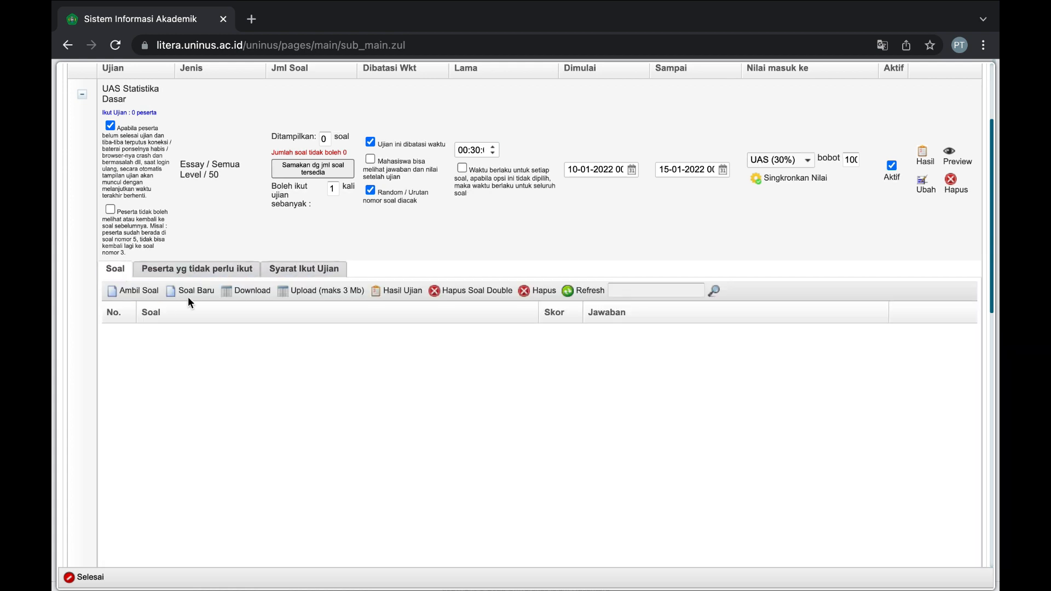
Download the question template and open template_ujian_261_UAS_Statistika_Dasar_.xls.
click(135, 291)
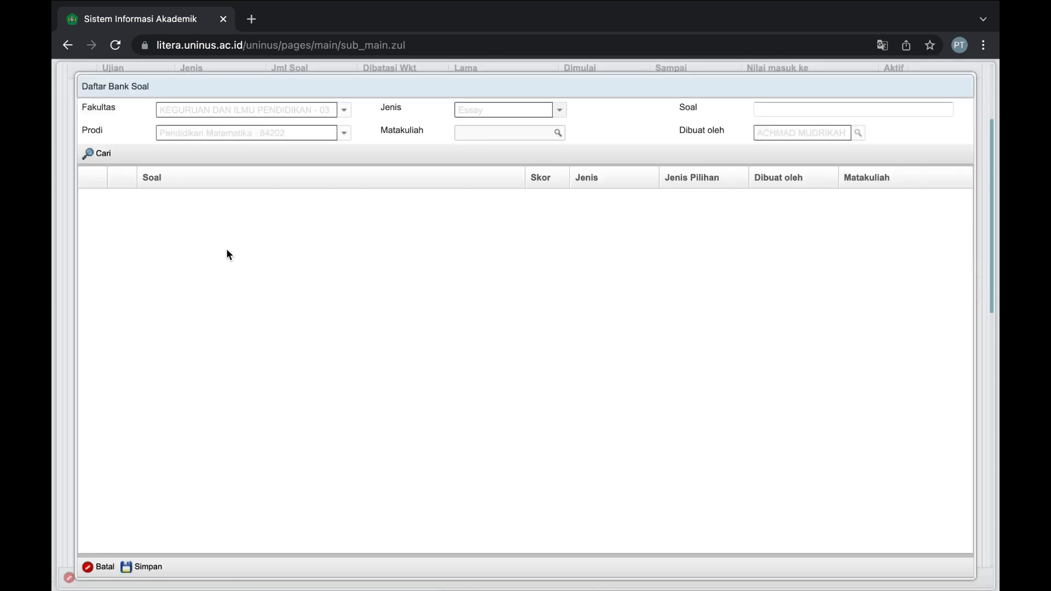
click(108, 567)
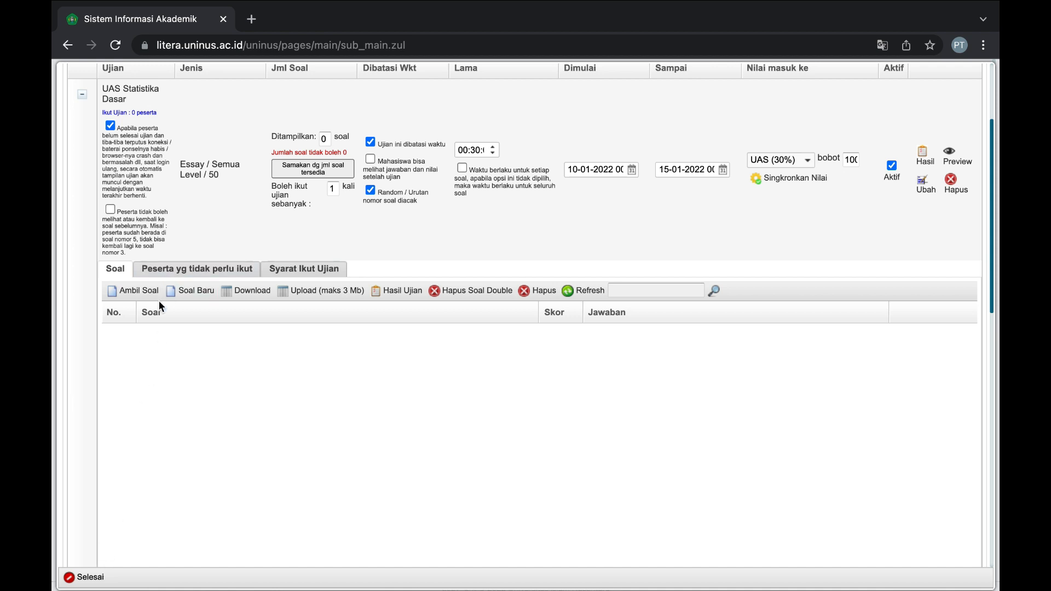
click(190, 291)
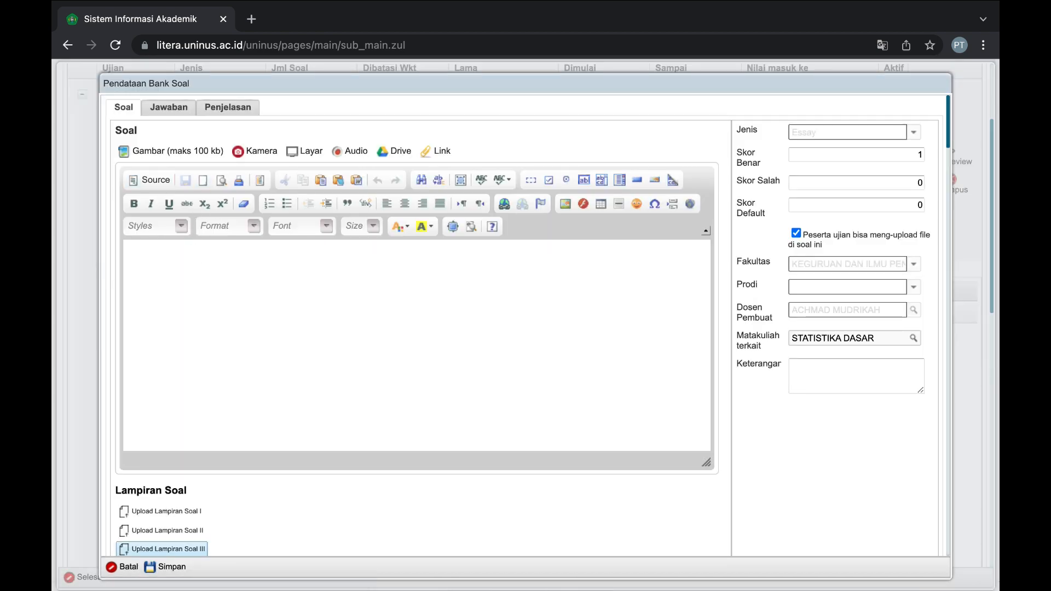
click(130, 567)
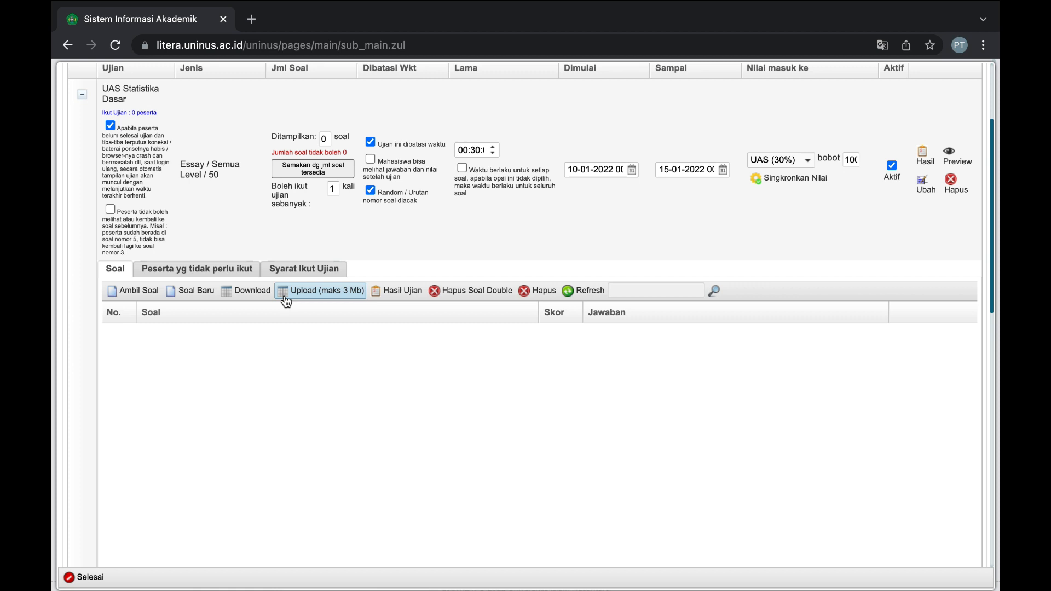
click(265, 298)
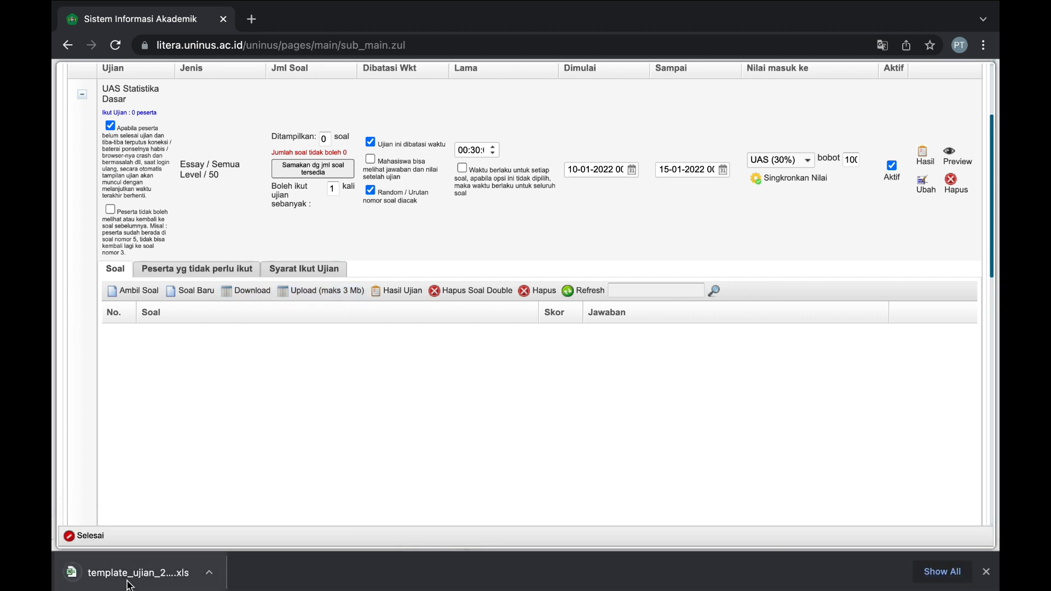
click(129, 573)
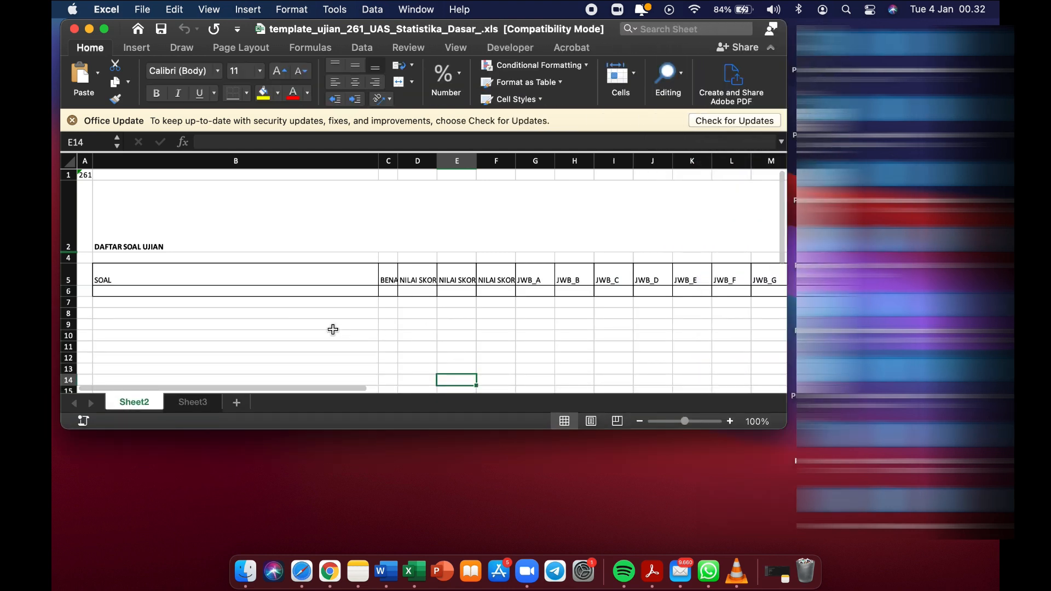
Enter the question 'Apakah statistika dasar itu ?' in cell B6 of the template.
click(294, 289)
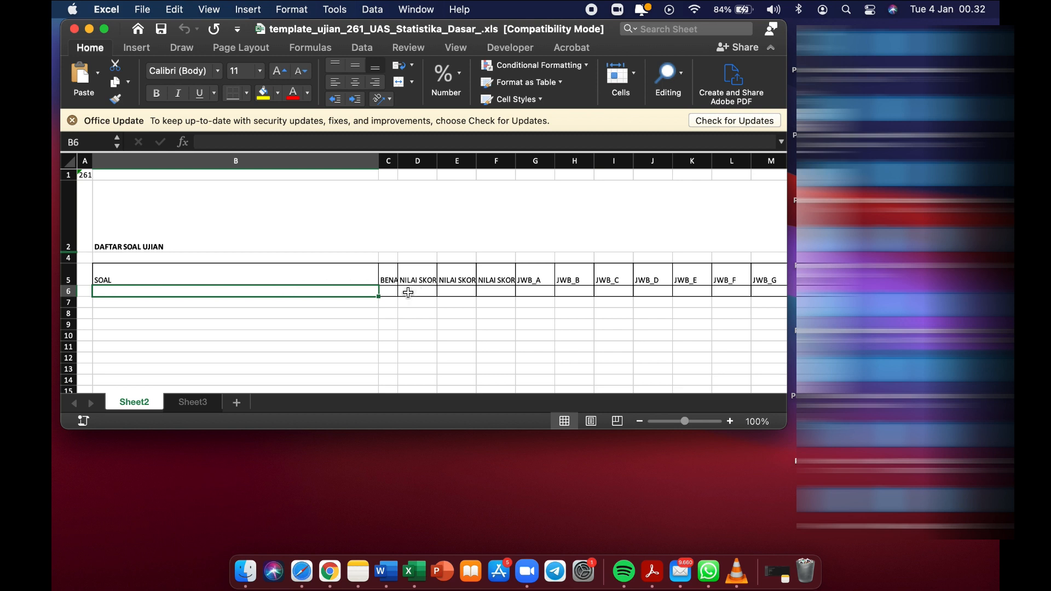
text(bera)
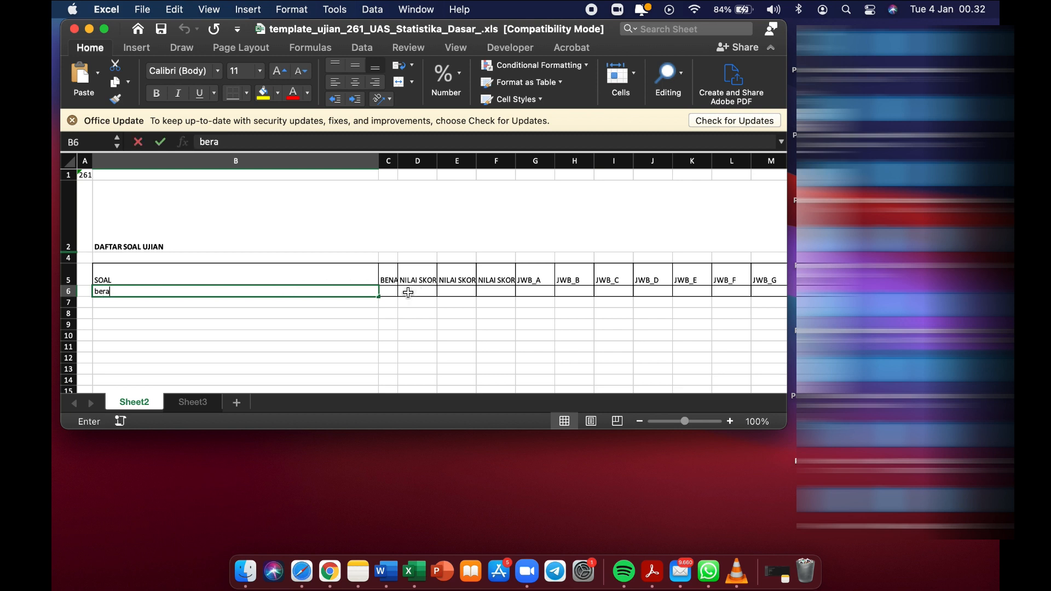
text(pakah)
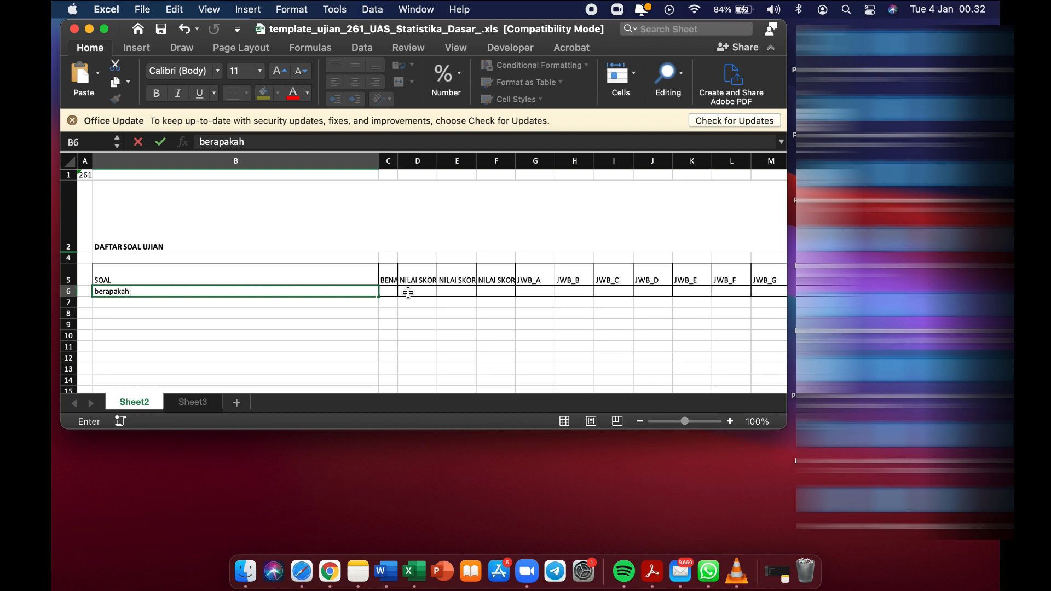
key(shift+Home)
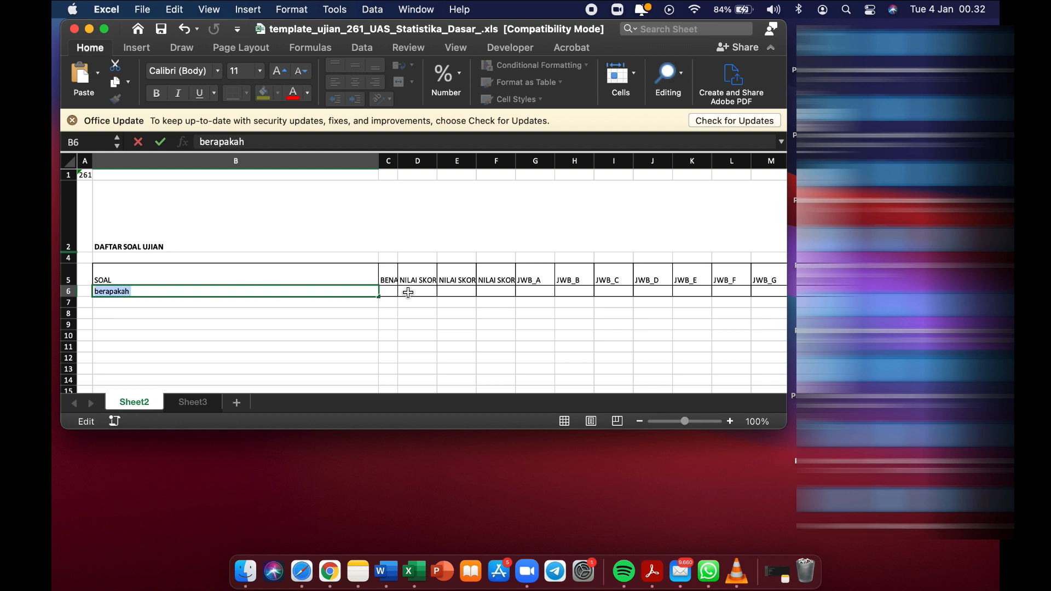
text(Apakah st)
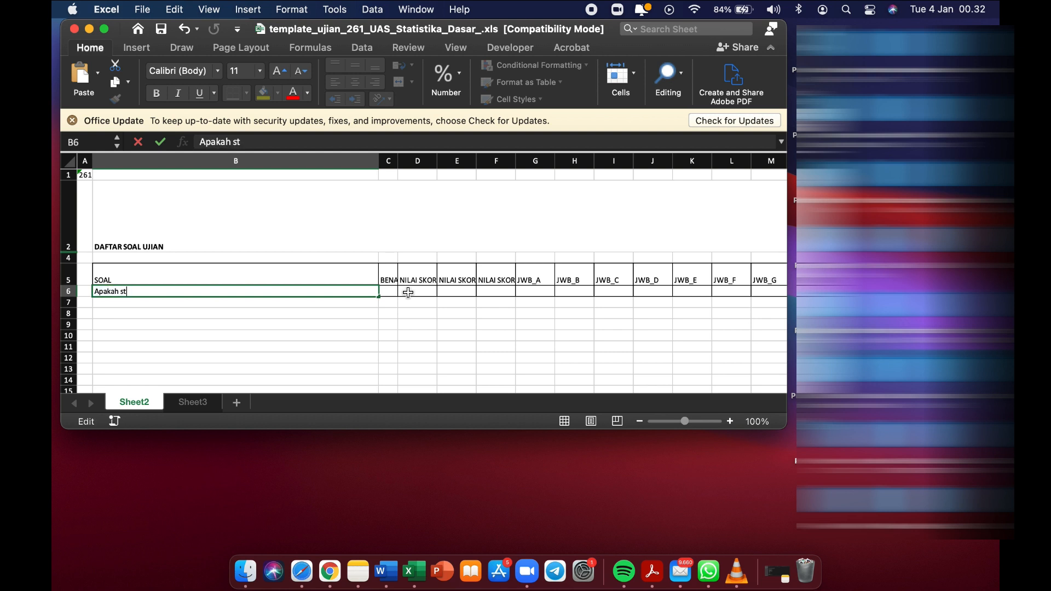
text(atistika dasar )
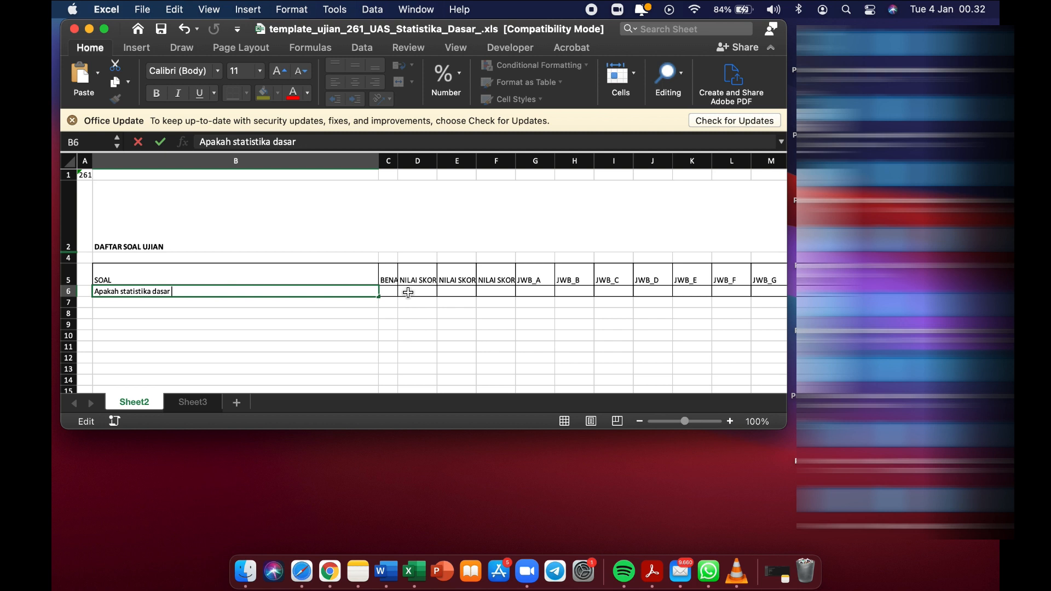
text(itu ?)
key(Tab)
click(431, 292)
click(504, 298)
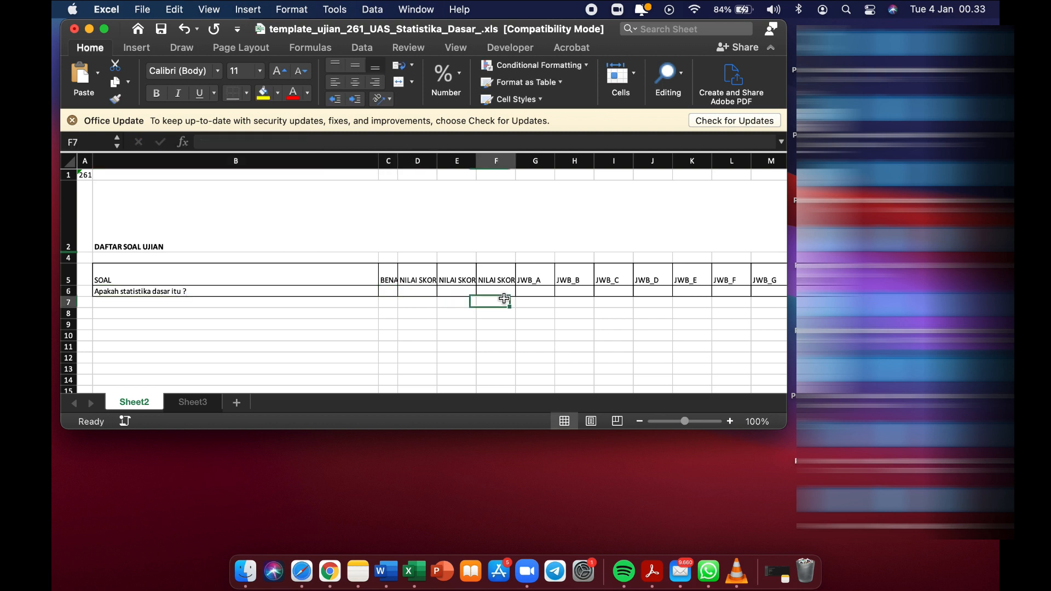
click(570, 298)
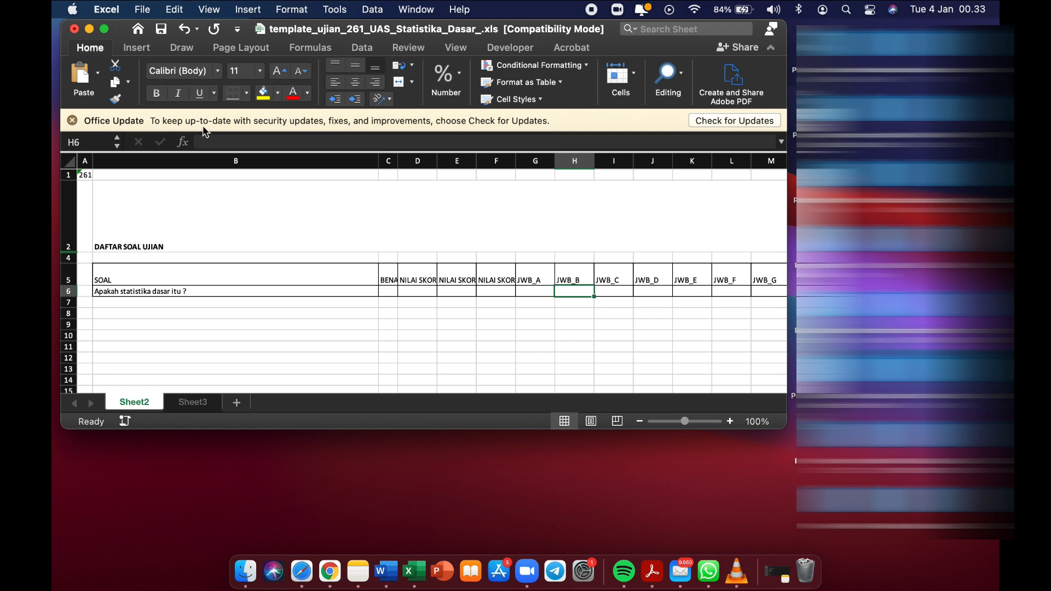
Save the template workbook and return to the Litera exam page.
click(142, 11)
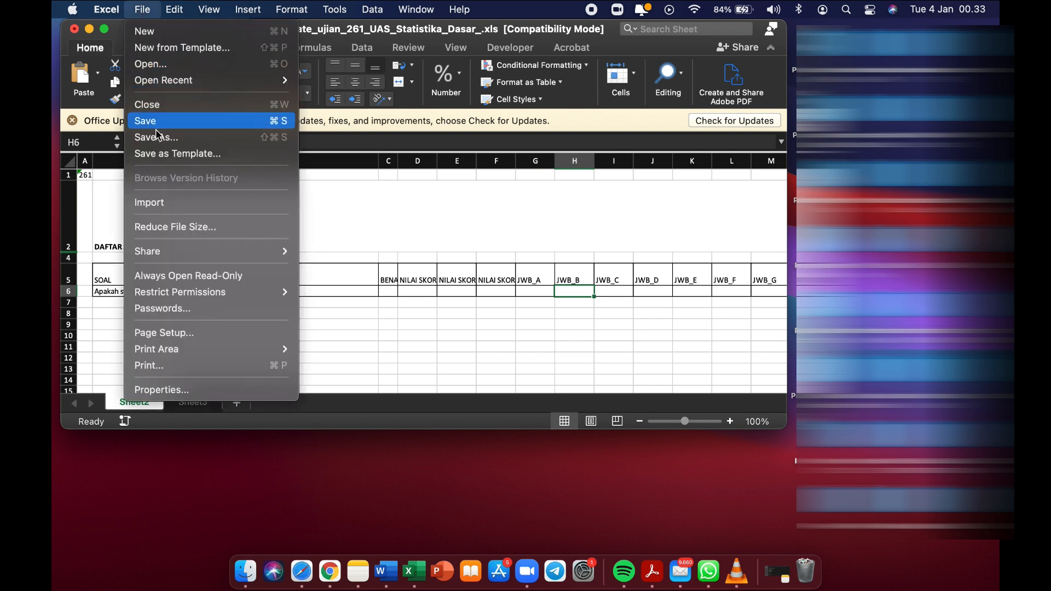
click(335, 203)
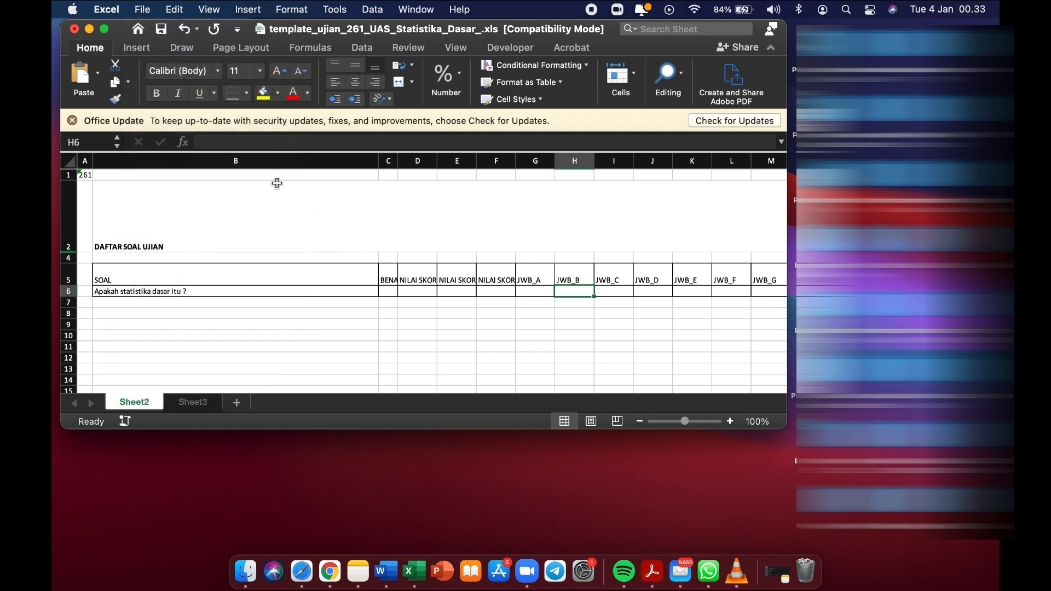
key(super+Tab)
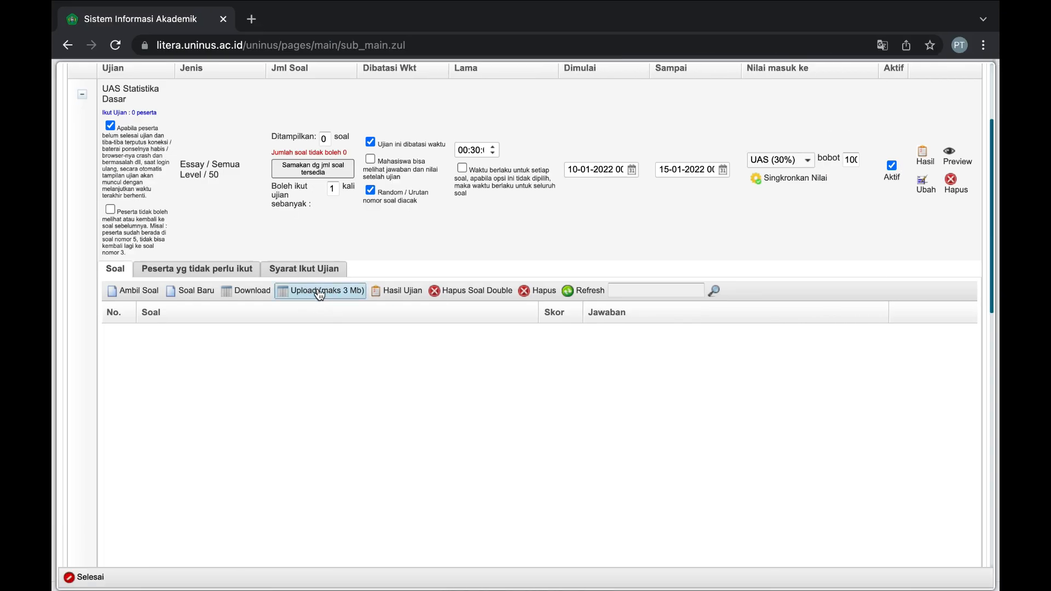
Cancel the question upload, close Excel without saving, and open a blank Soal Baru form.
click(320, 292)
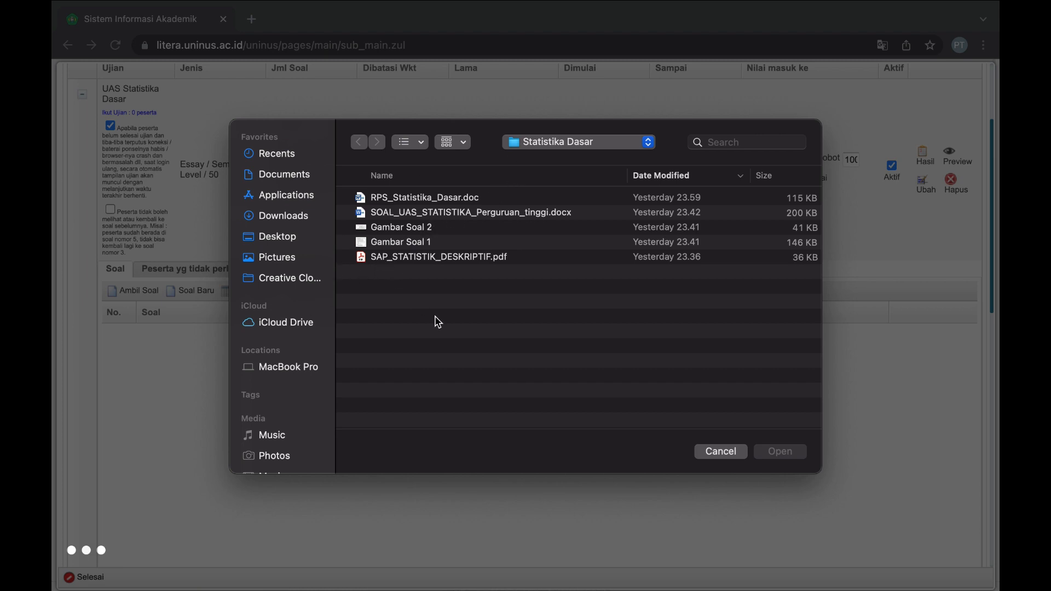
click(719, 452)
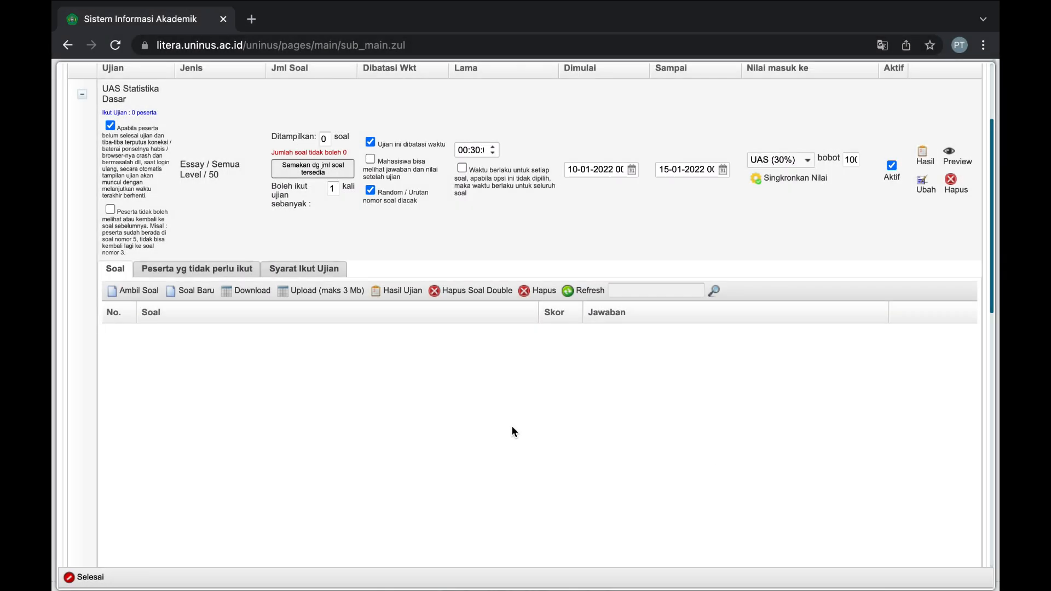
key(super+Tab)
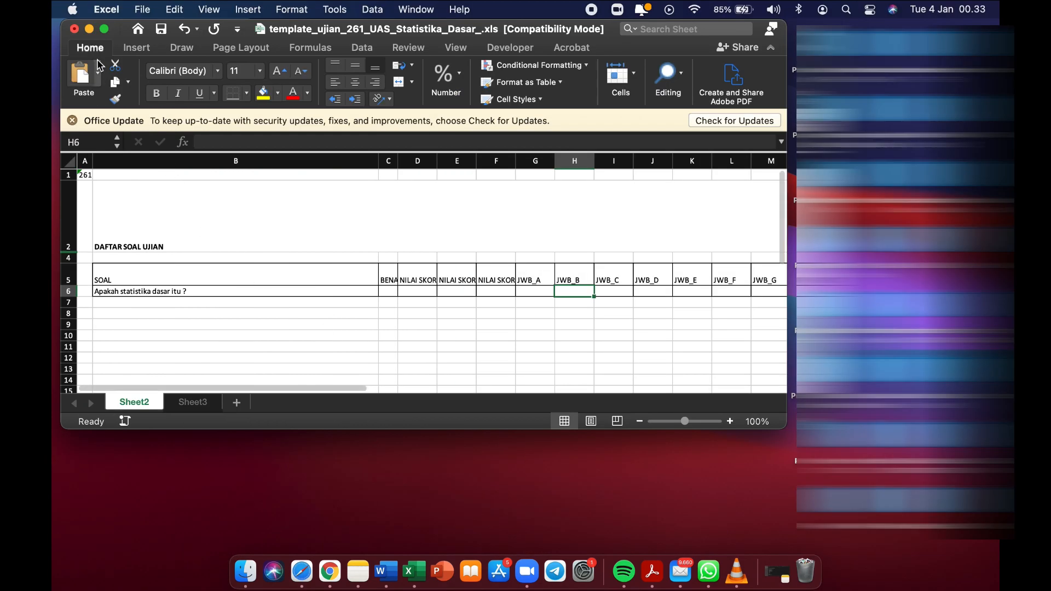
click(75, 29)
click(428, 292)
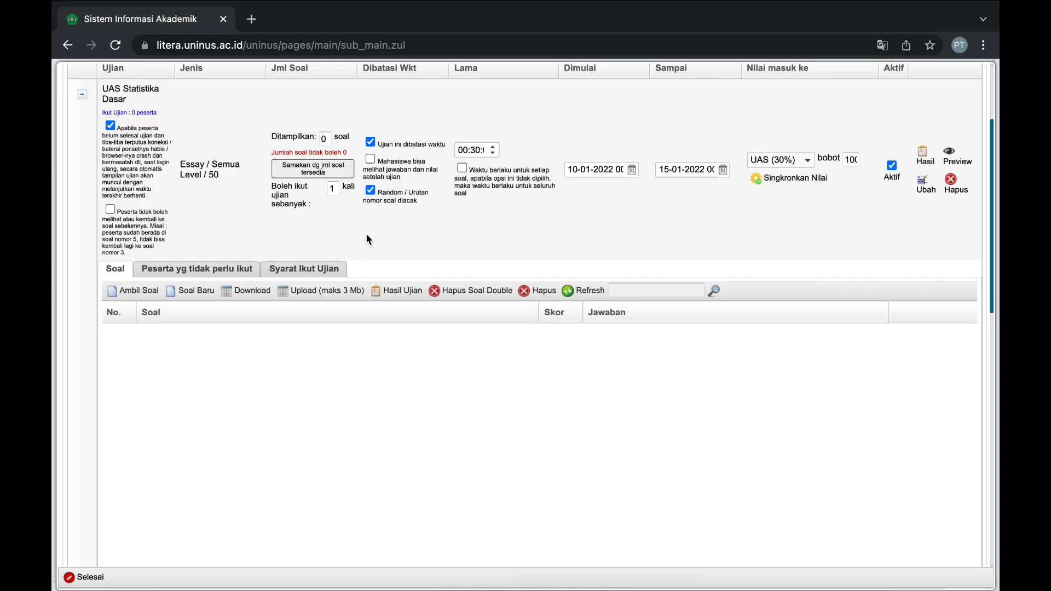
click(207, 297)
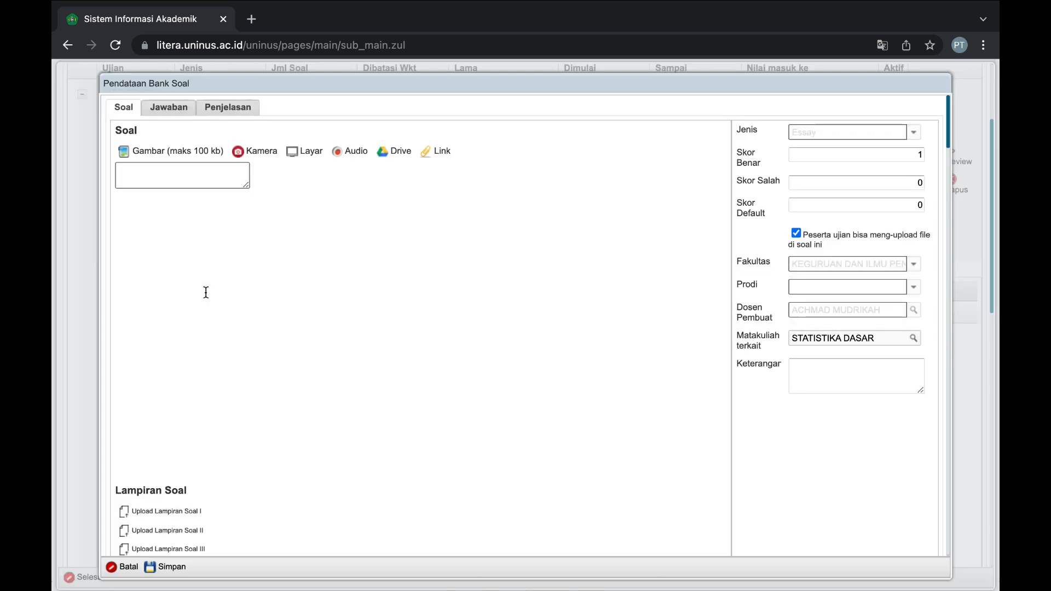
click(210, 283)
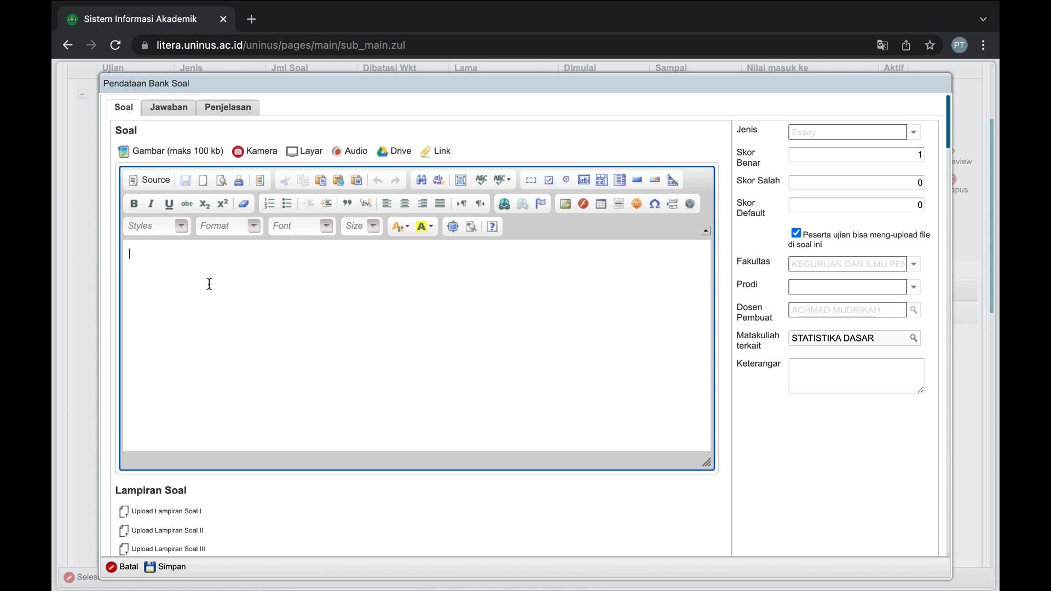
click(210, 158)
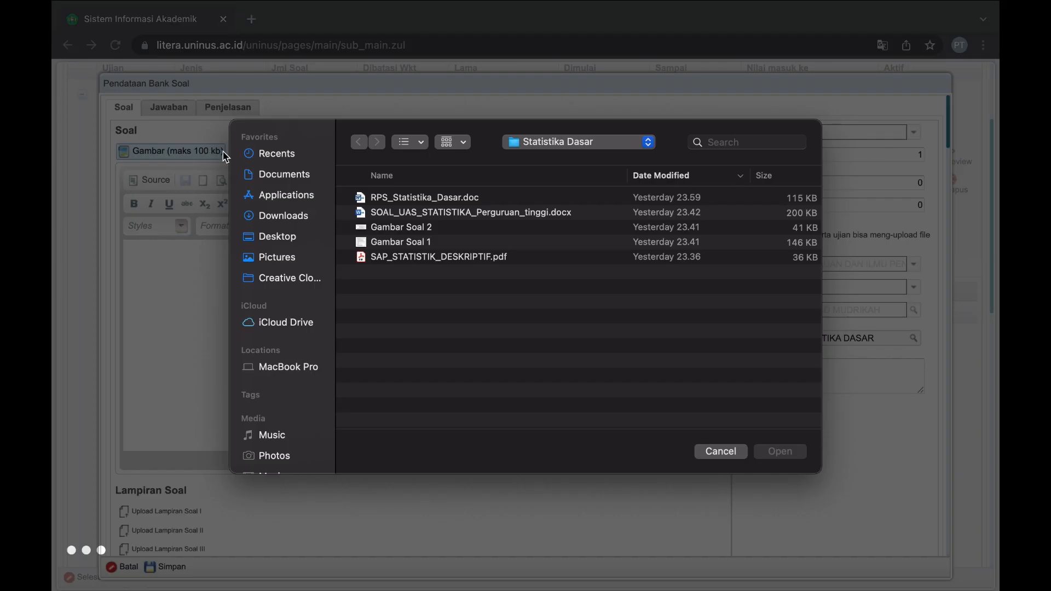
click(419, 228)
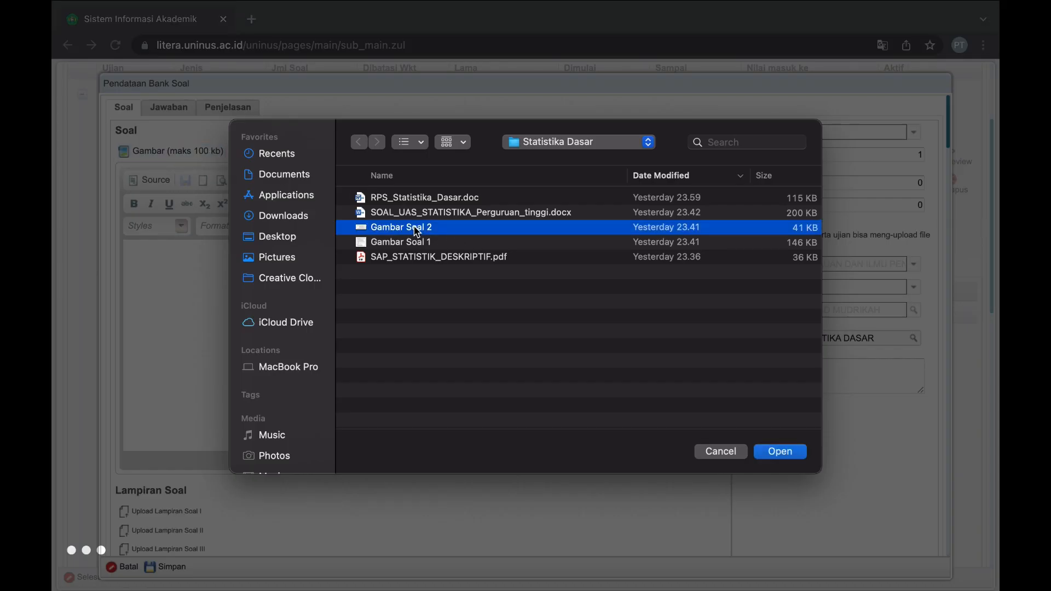
click(474, 246)
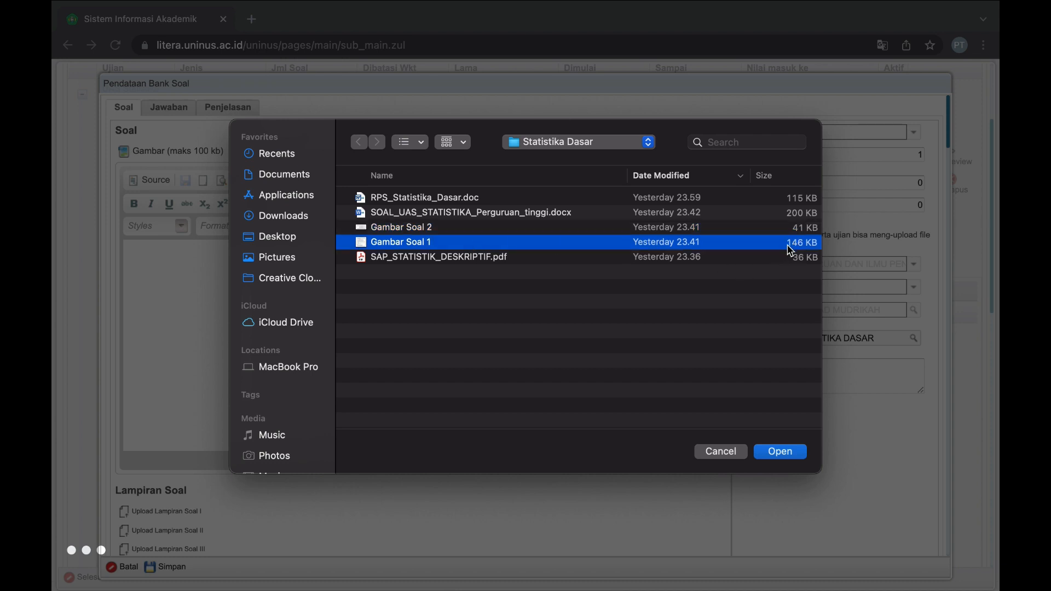
click(774, 453)
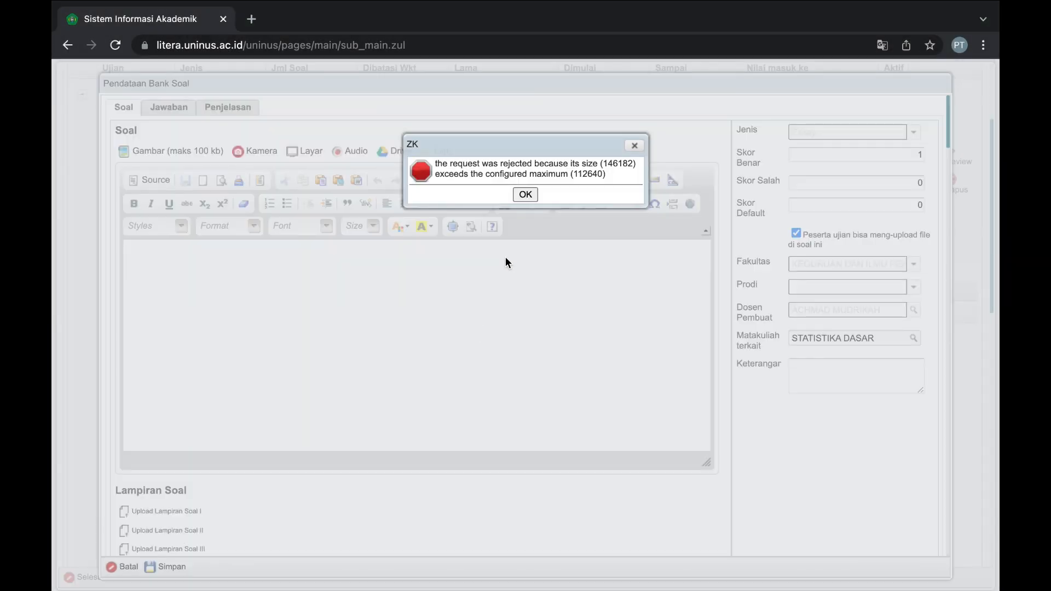
click(527, 196)
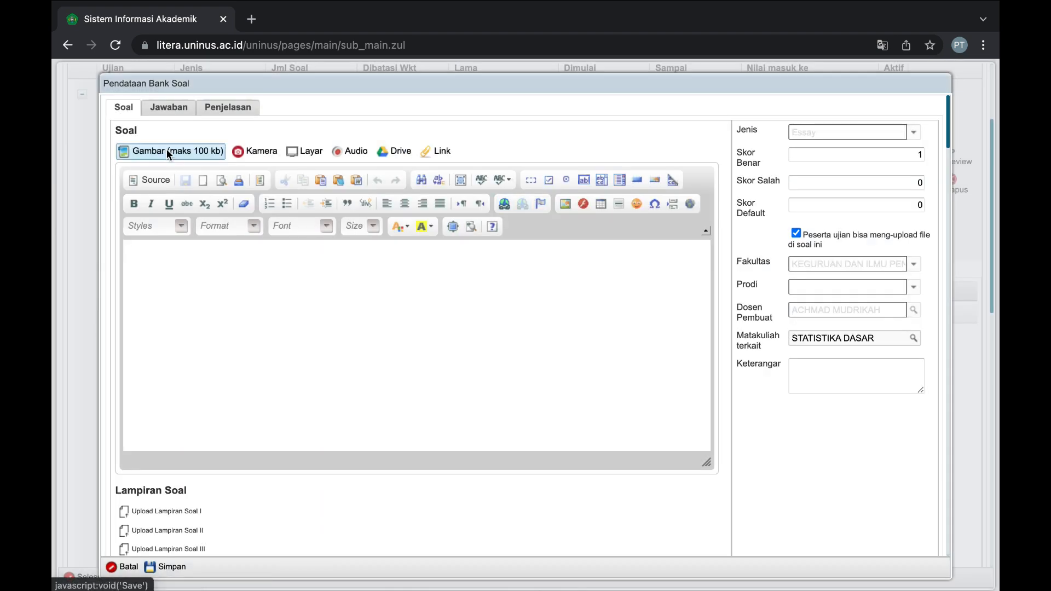
click(167, 150)
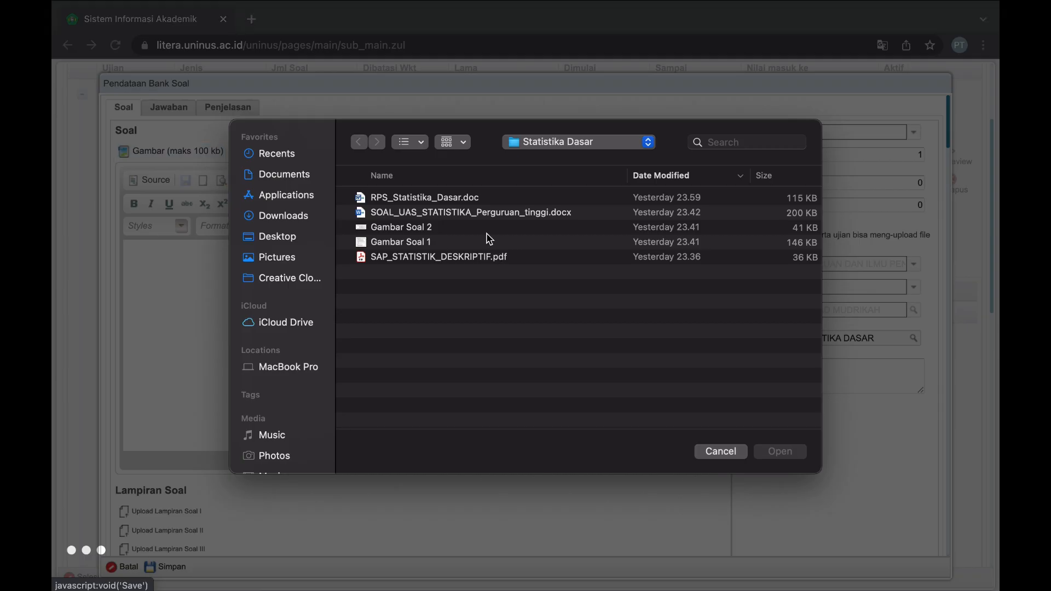
click(435, 229)
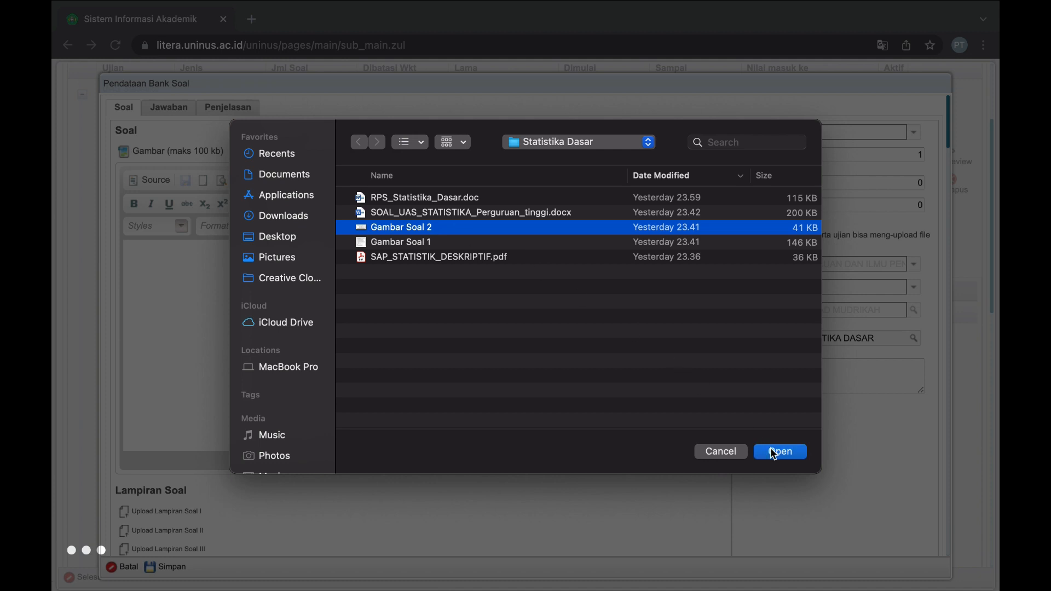
click(780, 452)
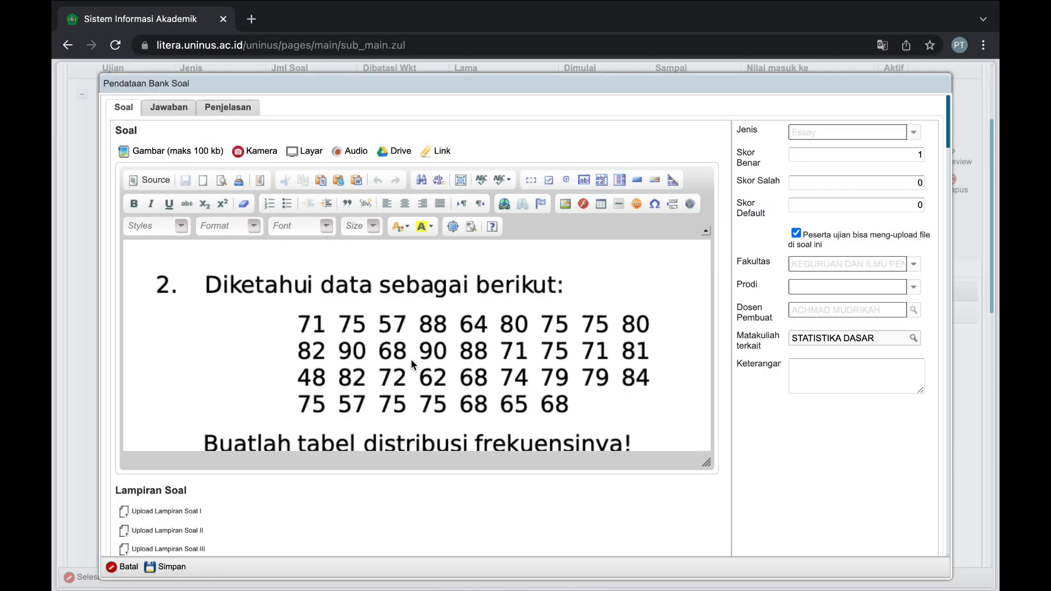
scroll(410, 359, down, 1)
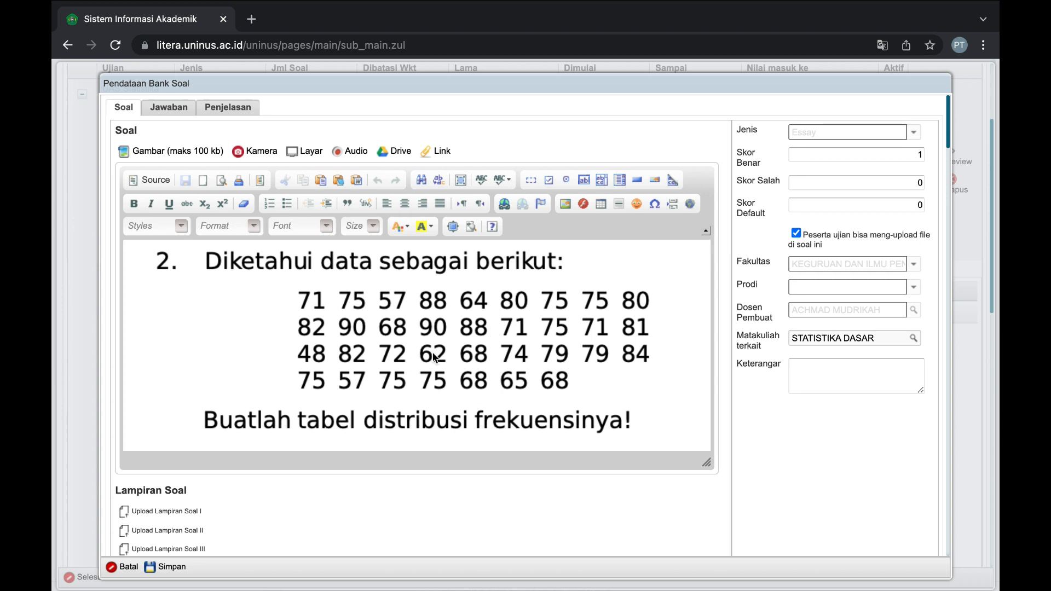
click(313, 303)
key(Delete)
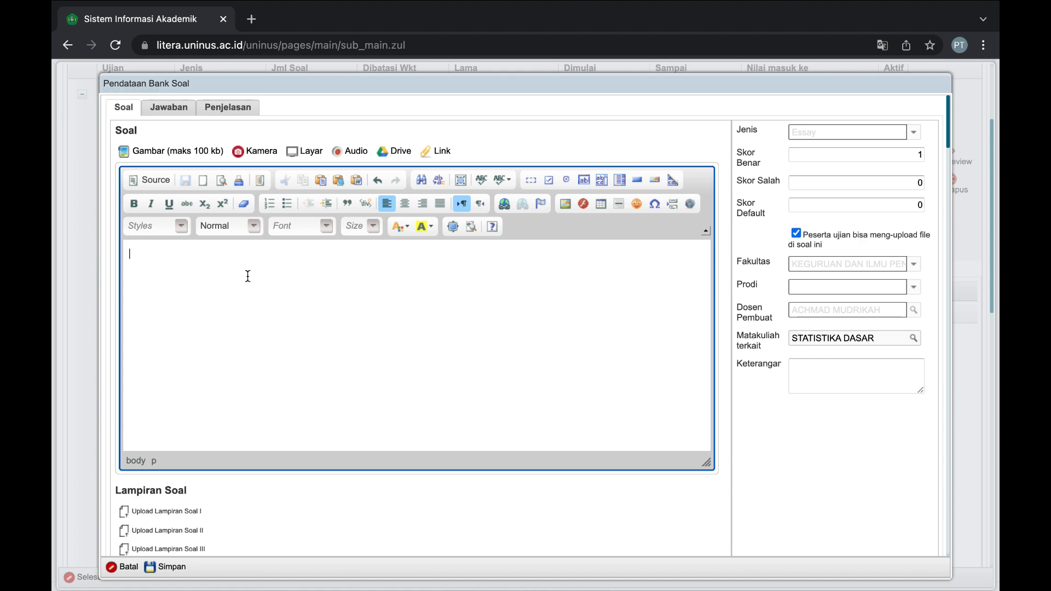
Open SOAL_UAS_STATISTIKA_Perguruan_tinggi.docx from the Statistika Dasar folder in Word.
key(ctrl+Right)
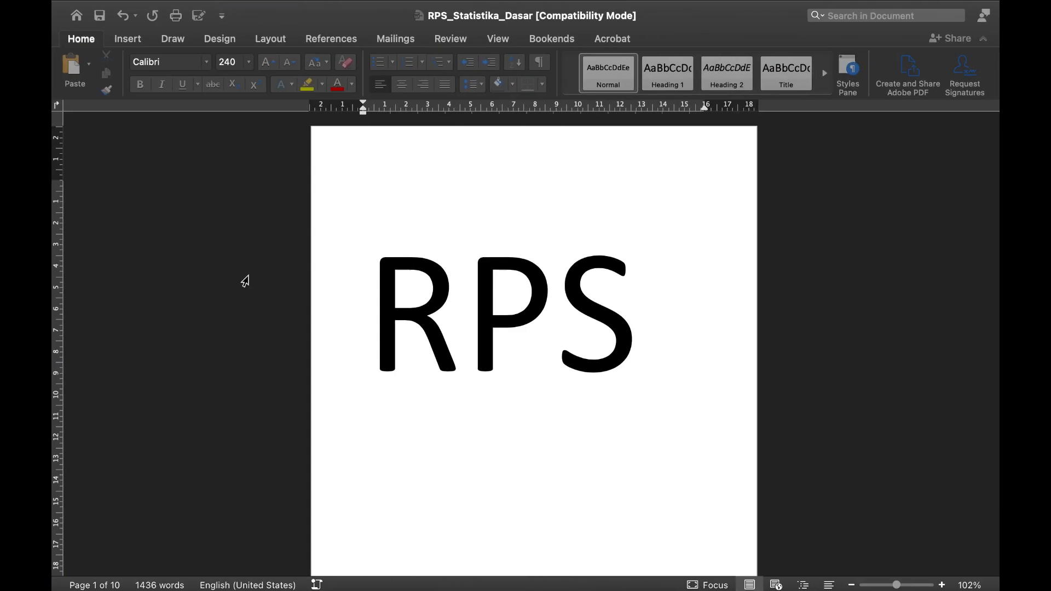
key(ctrl+Right)
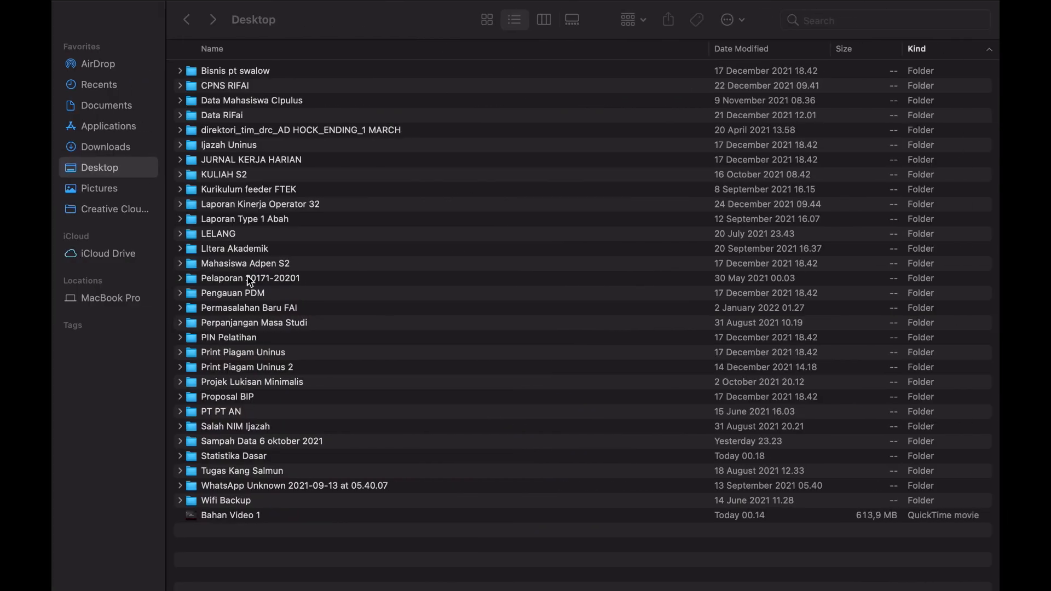
key(ctrl+Left)
key(ctrl+Left)
key(ctrl+Left)
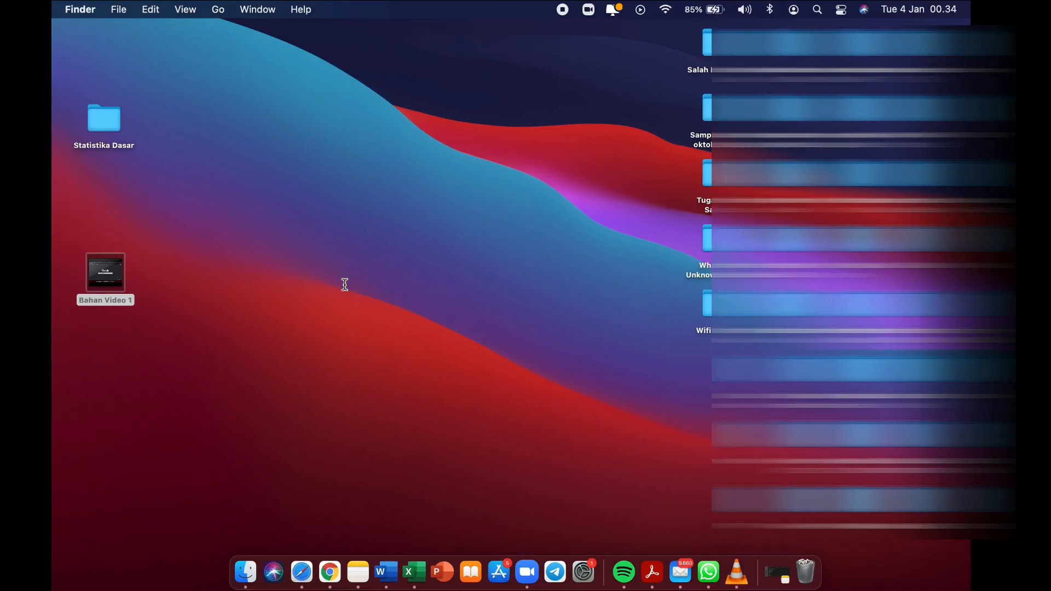
double_click(133, 119)
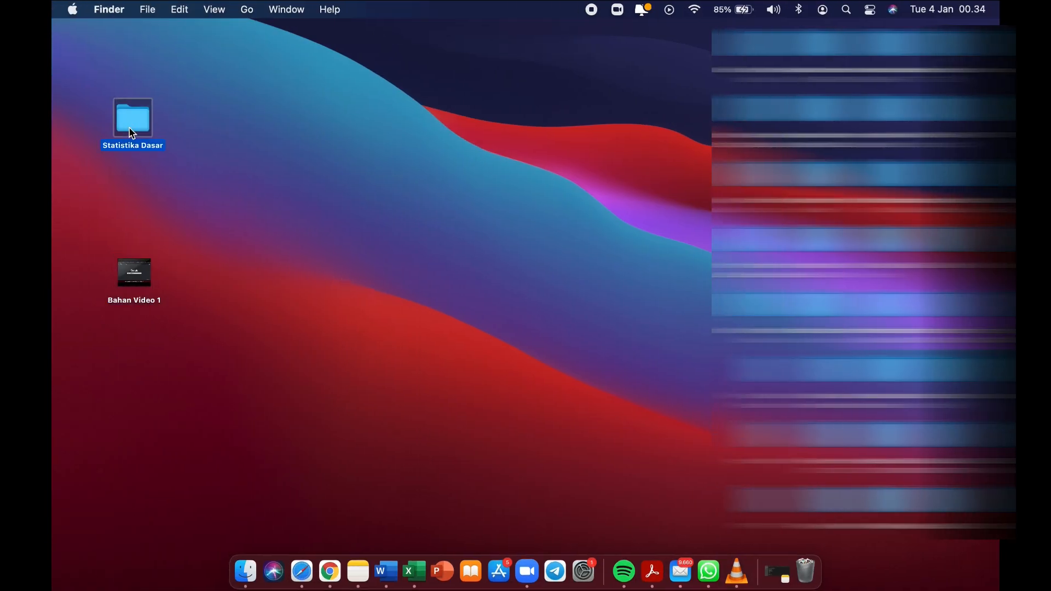
double_click(326, 198)
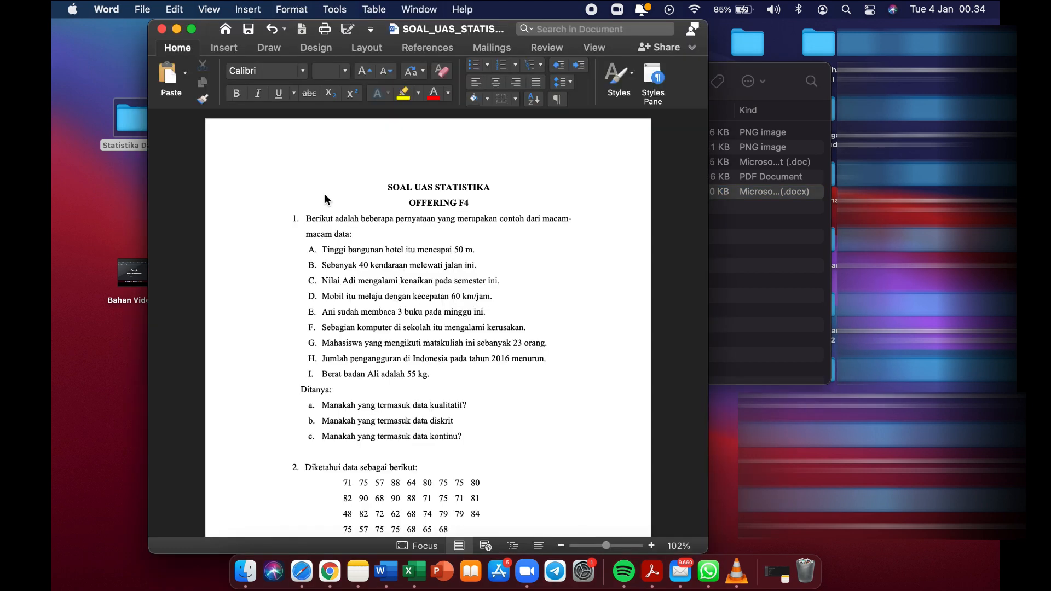
Copy all of question 1 and return to Litera's question text editor.
drag(324, 257, 445, 388)
click(325, 273)
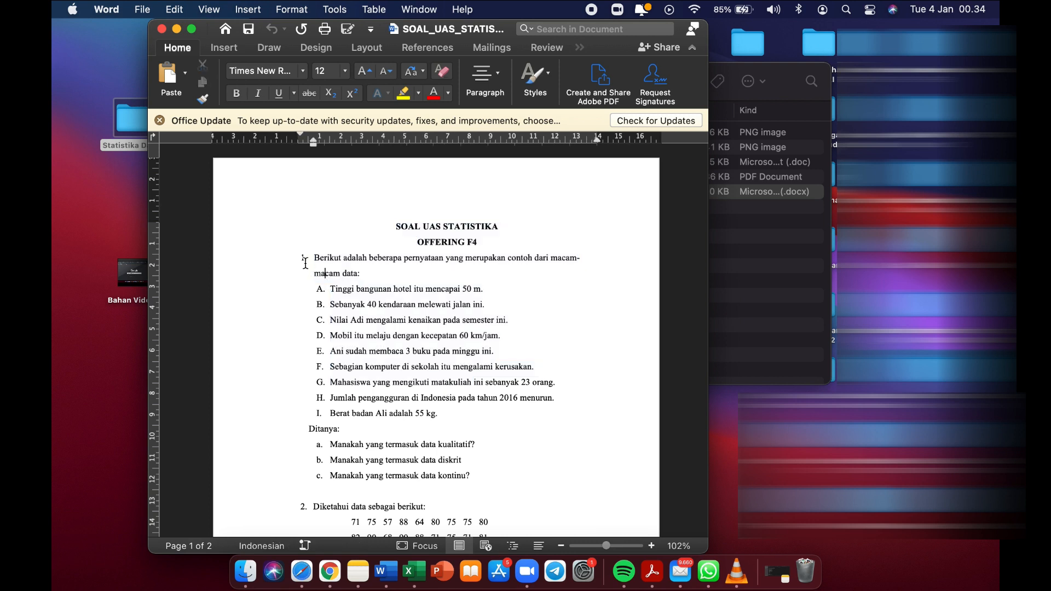
drag(300, 260, 436, 406)
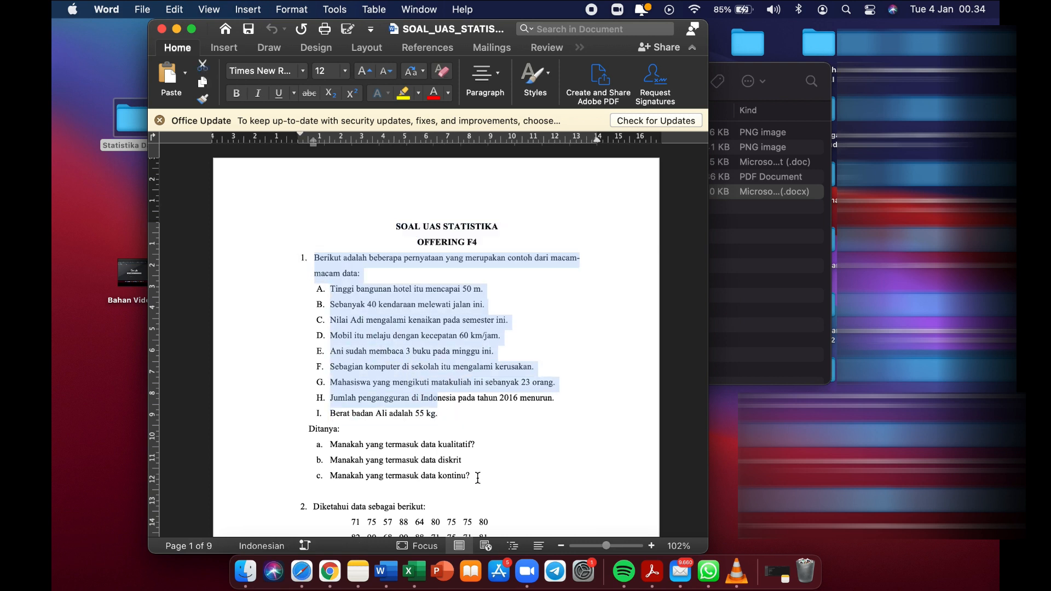
shift+click(477, 478)
key(super+c)
key(super+Tab)
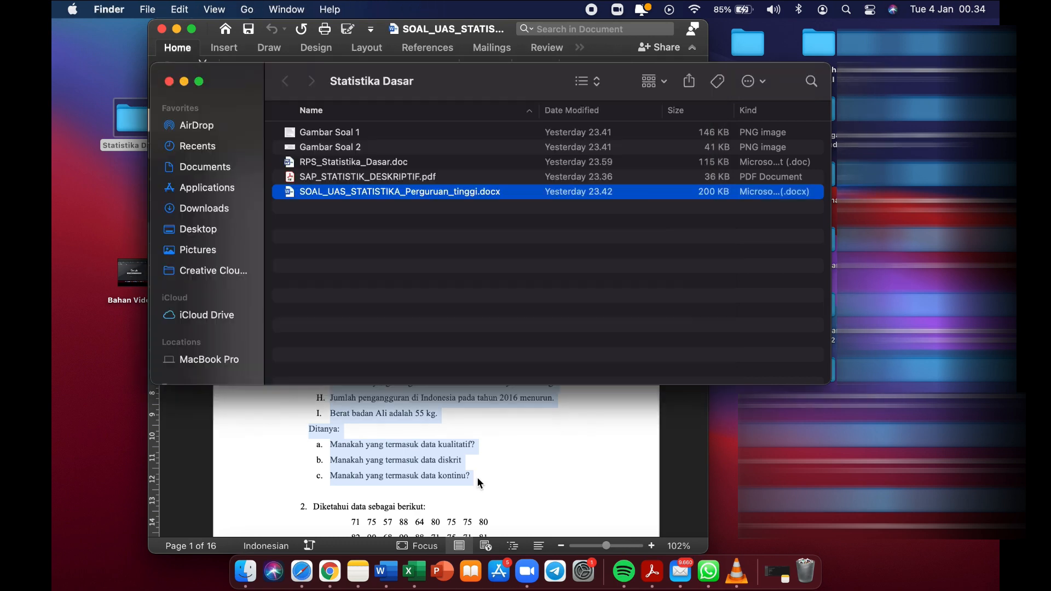
key(super+Tab)
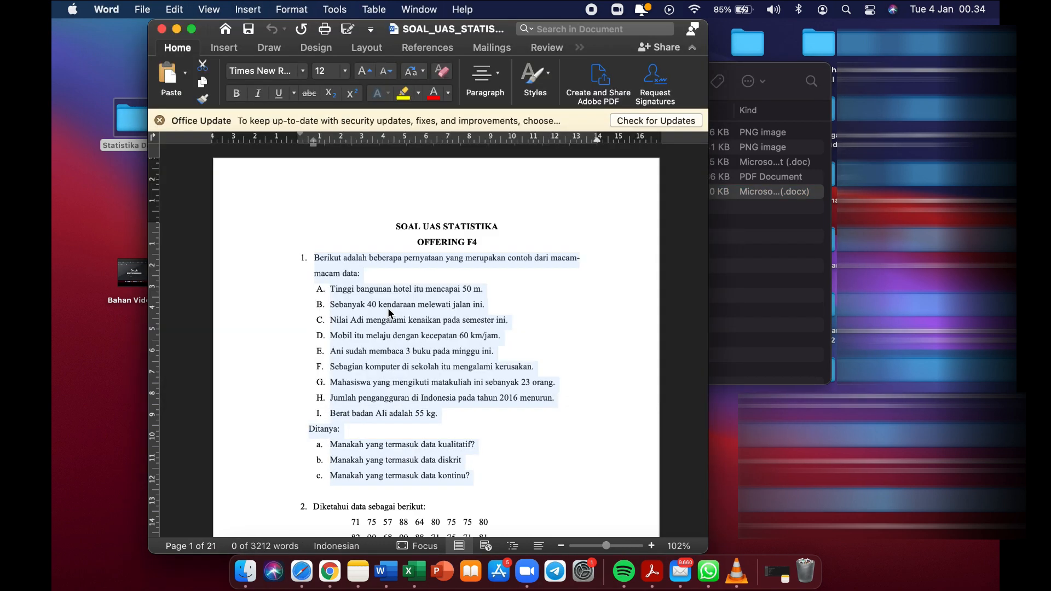
key(ctrl+Right)
click(281, 286)
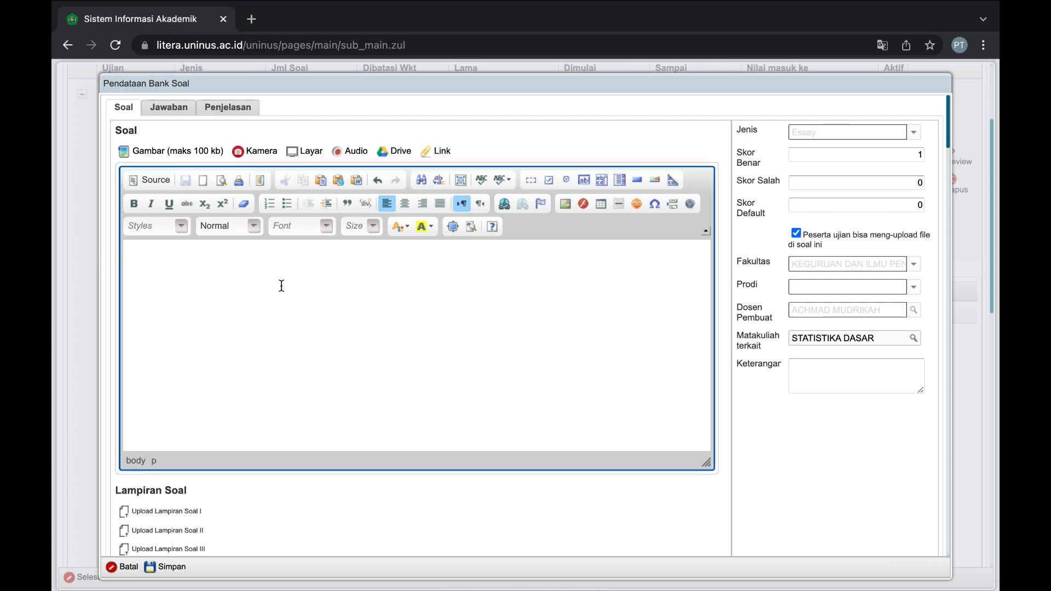
Paste question 1's statement with sub-questions a–c, set Skor Benar to 40 with Salah and Default at 0, and save.
key(super+v)
scroll(281, 285, down, 1)
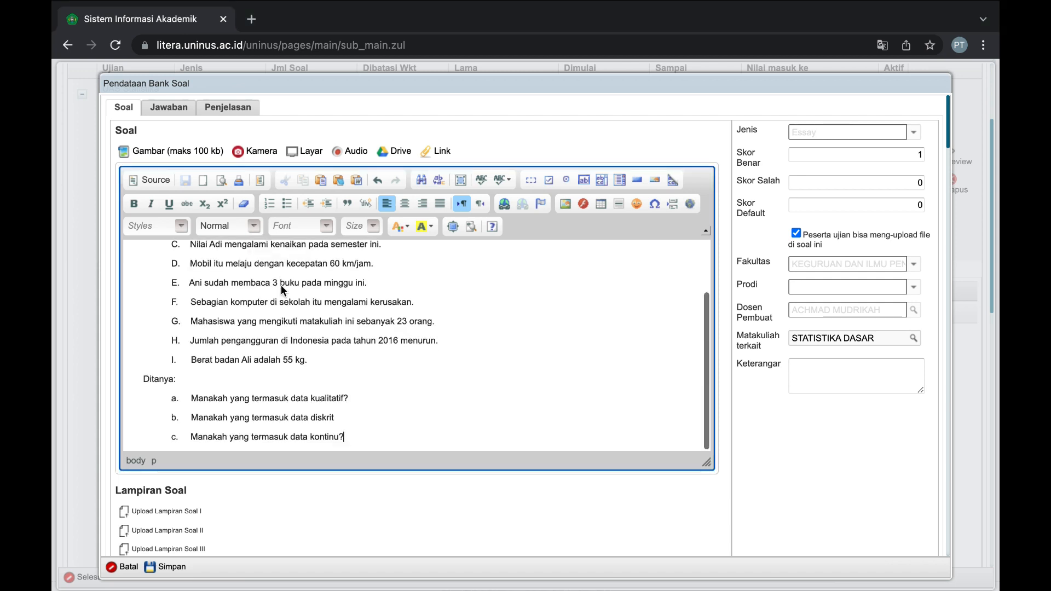
click(807, 156)
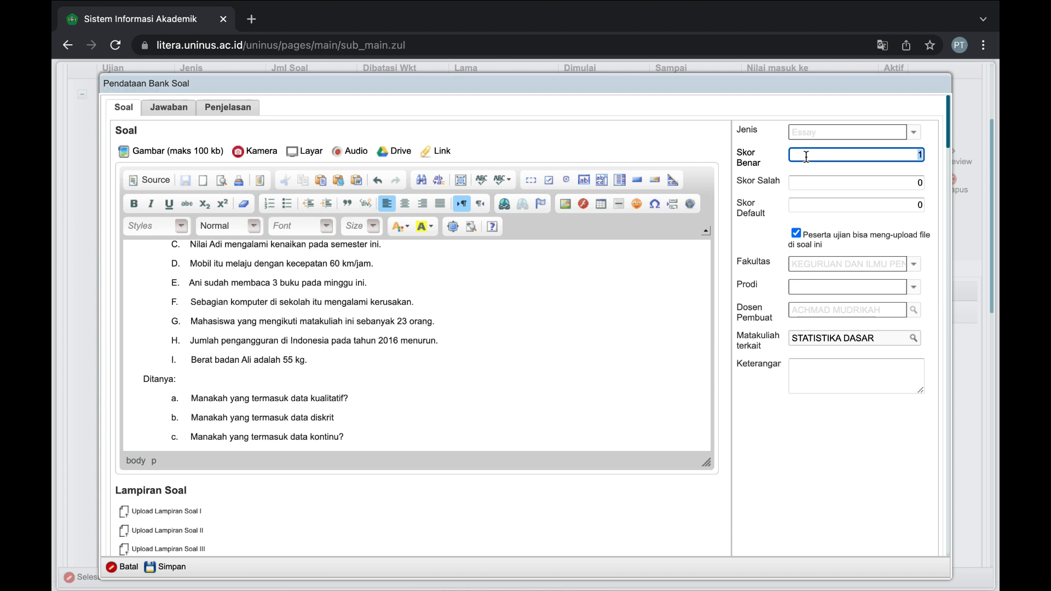
text(40)
click(870, 182)
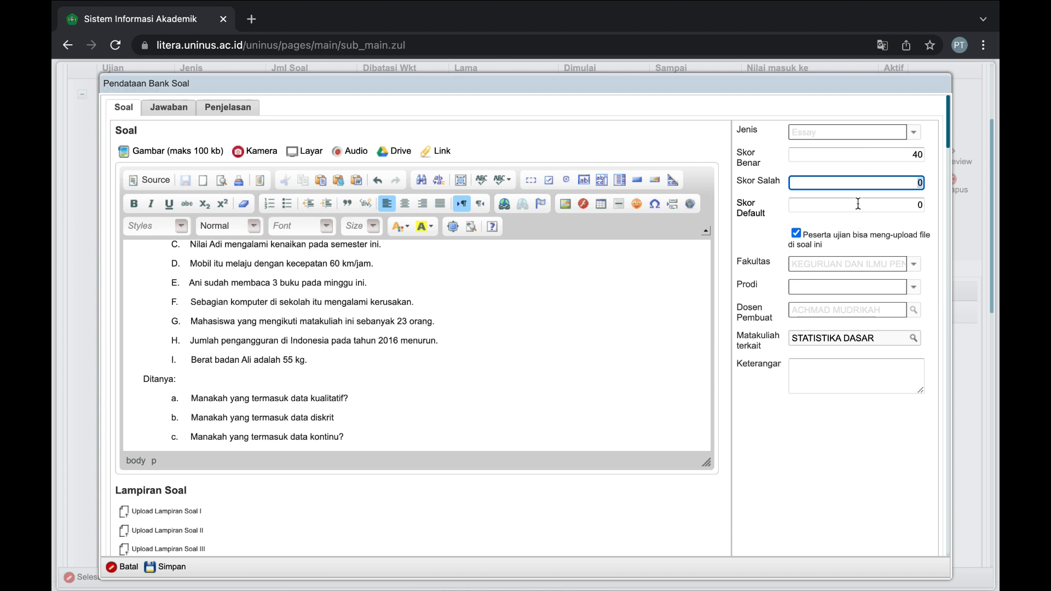
click(858, 204)
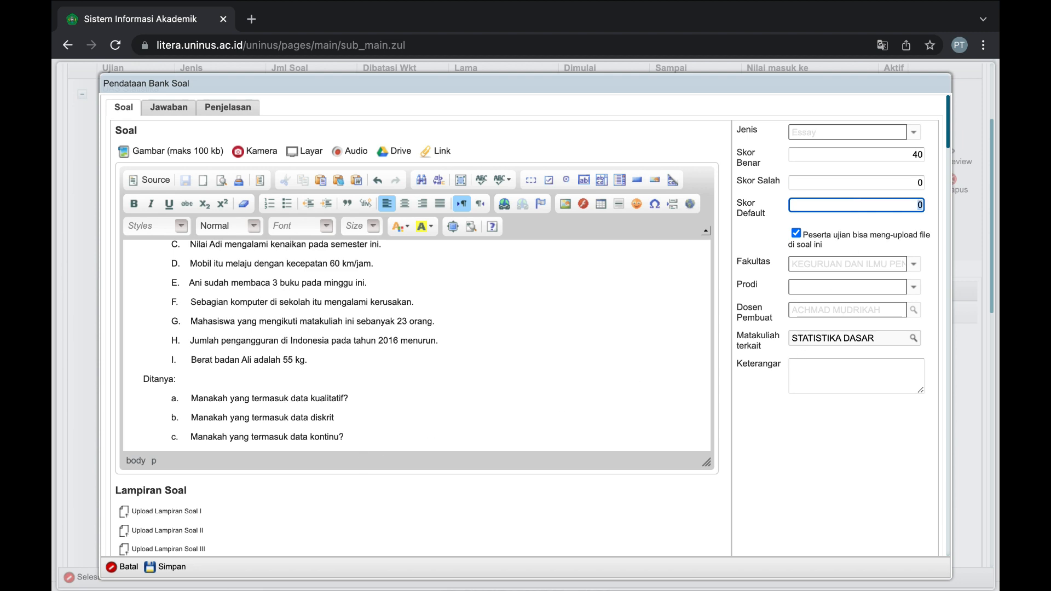
click(163, 567)
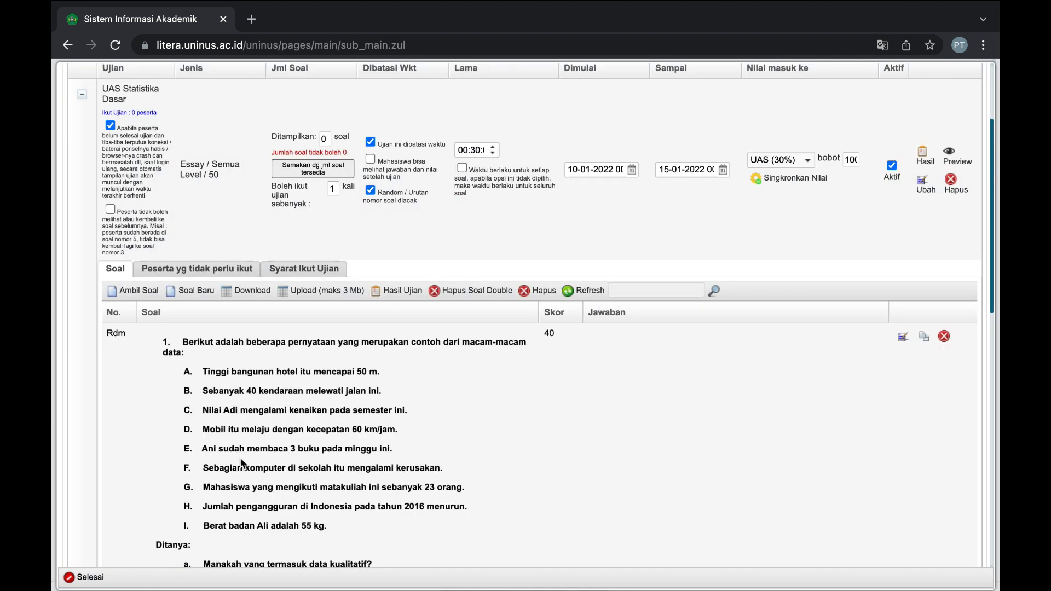
Turn off random question ordering for the exam.
scroll(240, 458, down, 3)
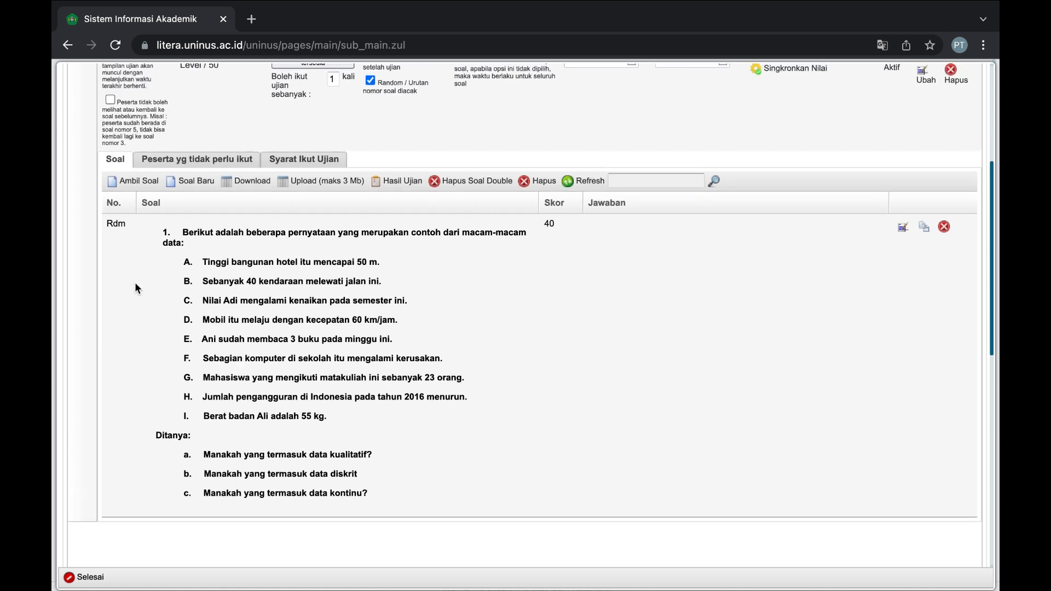
double_click(116, 224)
scroll(260, 220, up, 1)
scroll(259, 220, up, 1)
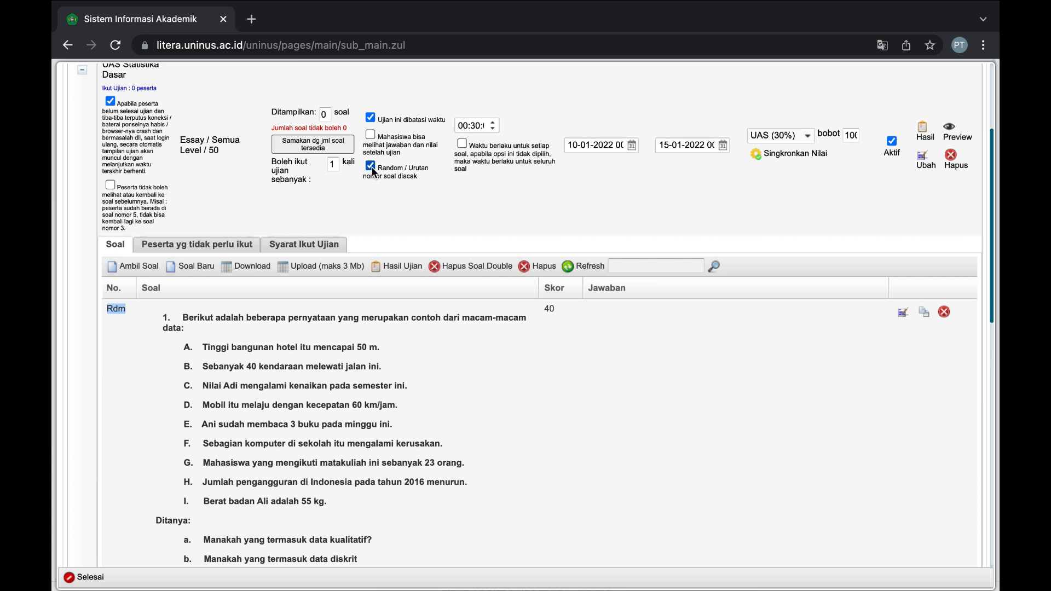
click(373, 171)
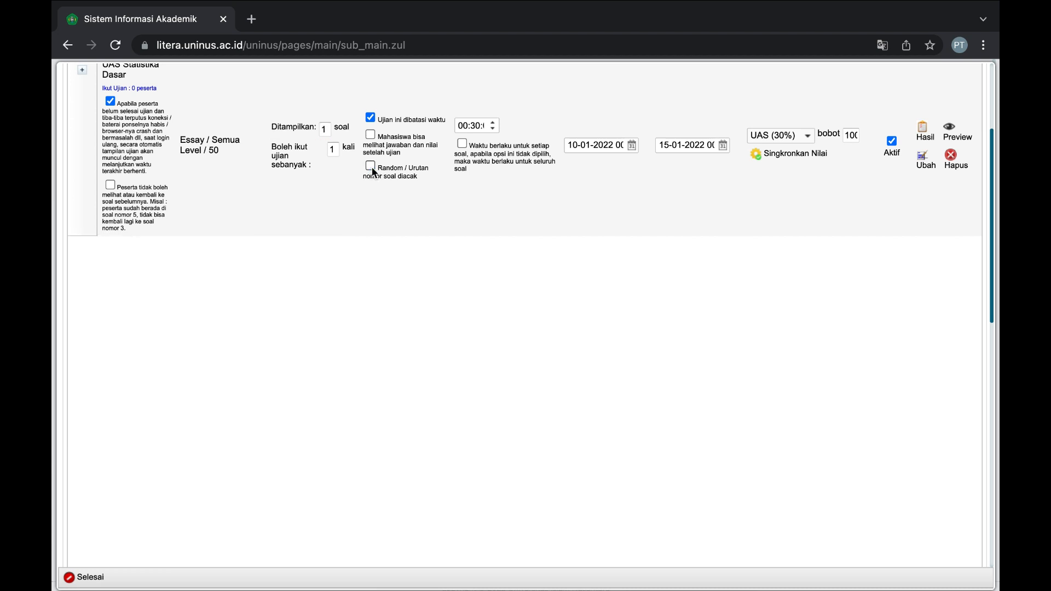
Give the first question order number 1 in the expanded question list.
click(82, 70)
click(124, 315)
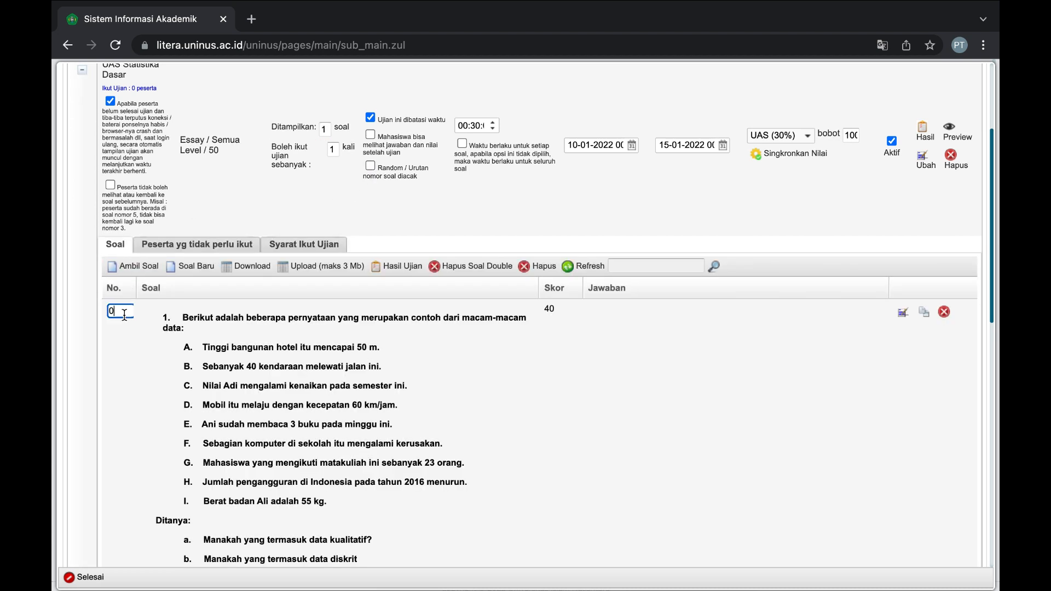
key(BackSpace)
text(1)
key(Return)
scroll(144, 355, down, 3)
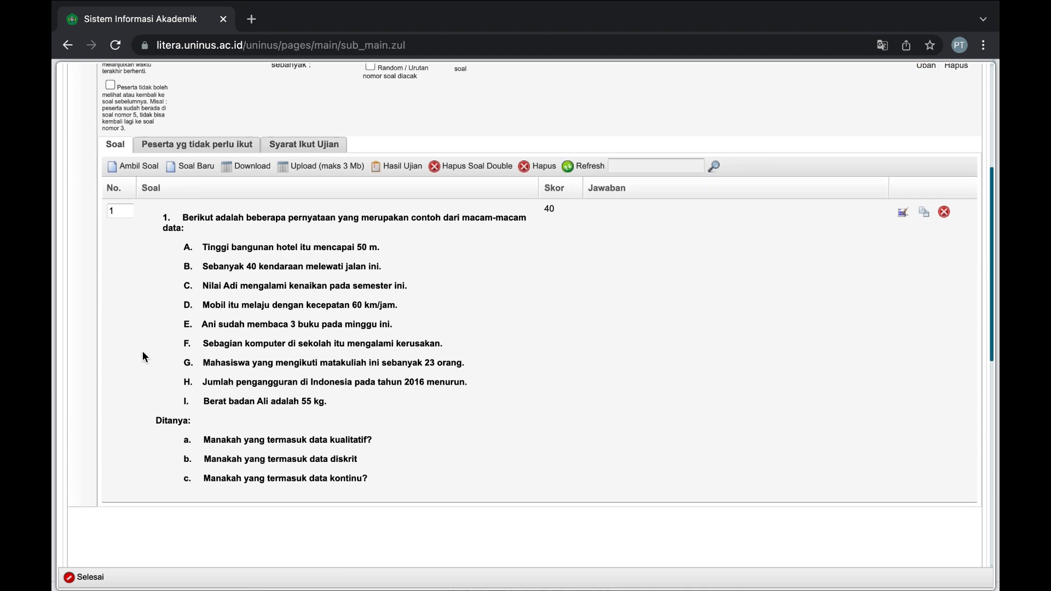
scroll(143, 354, up, 3)
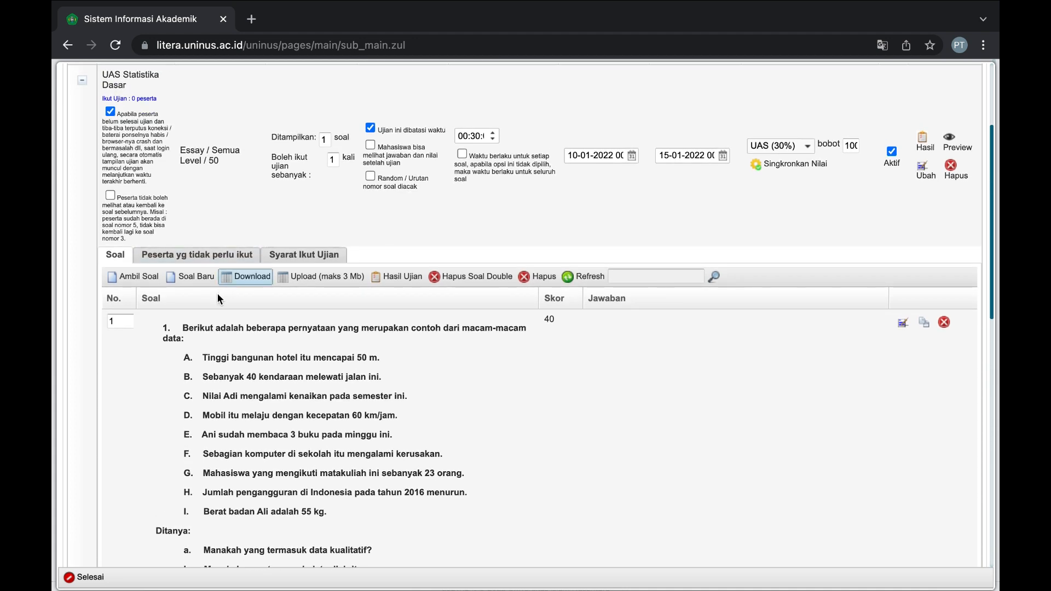
Start a new question and insert the Gambar Soal 2 image as its content.
click(193, 277)
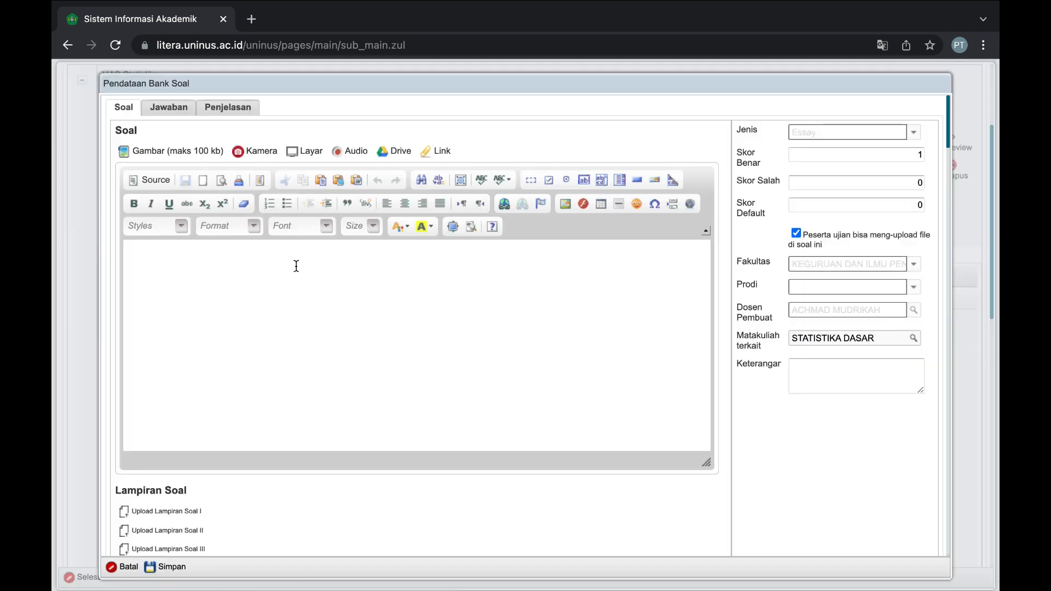
click(202, 156)
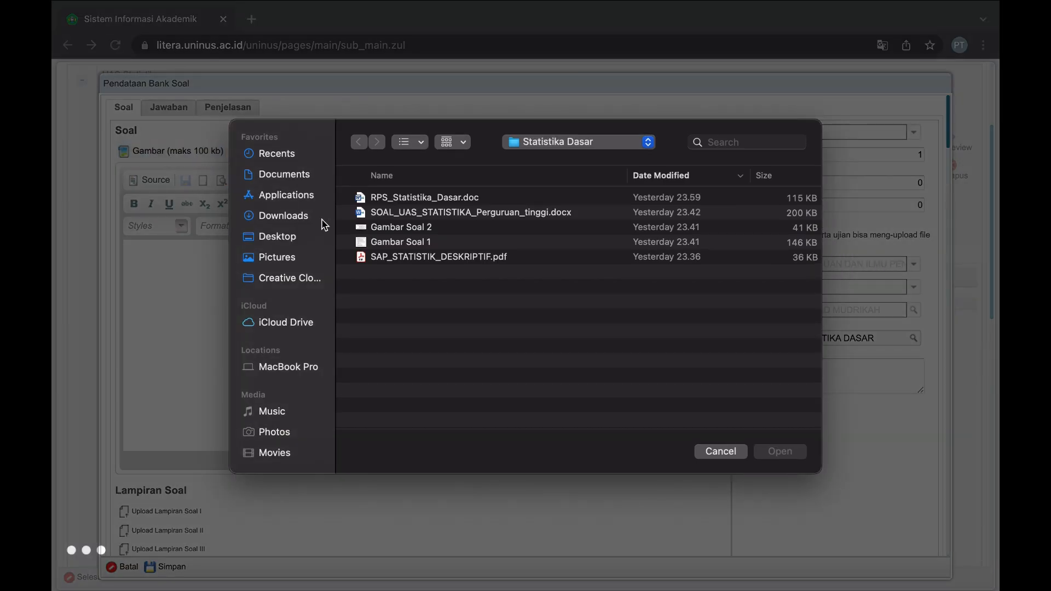
click(413, 228)
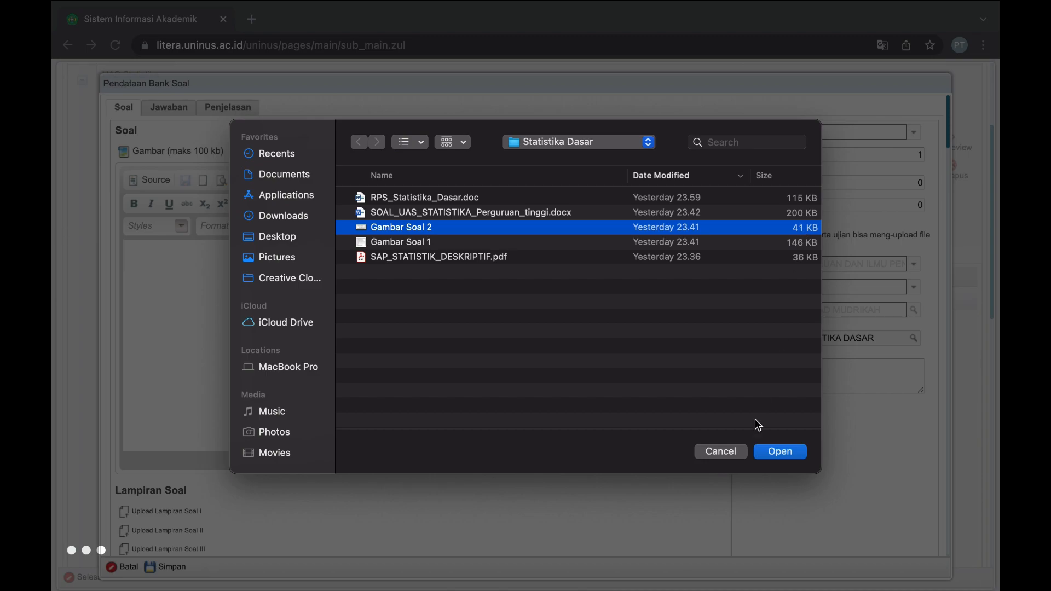
click(772, 451)
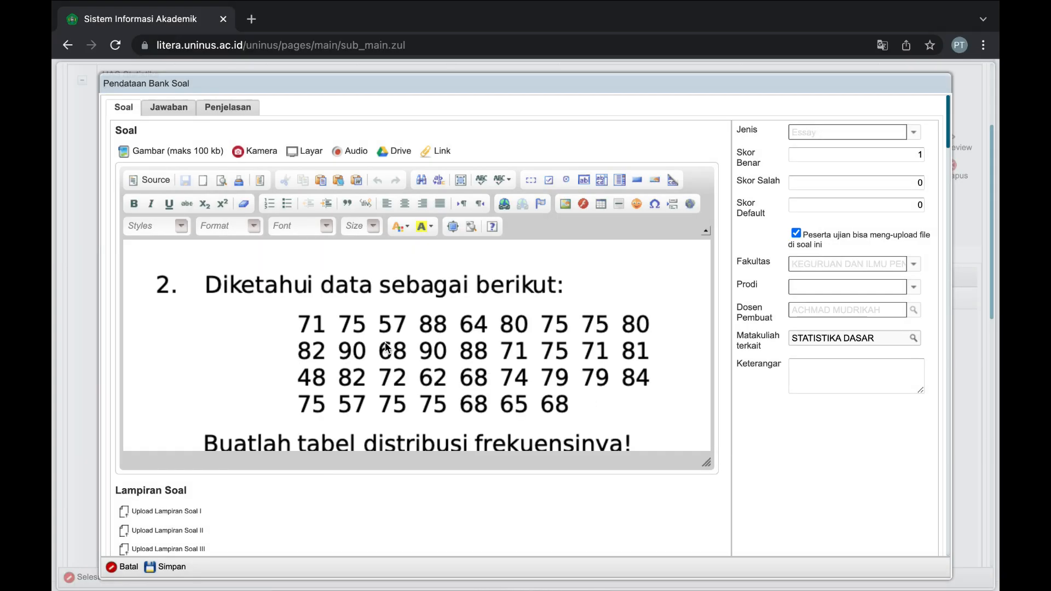
scroll(474, 343, down, 1)
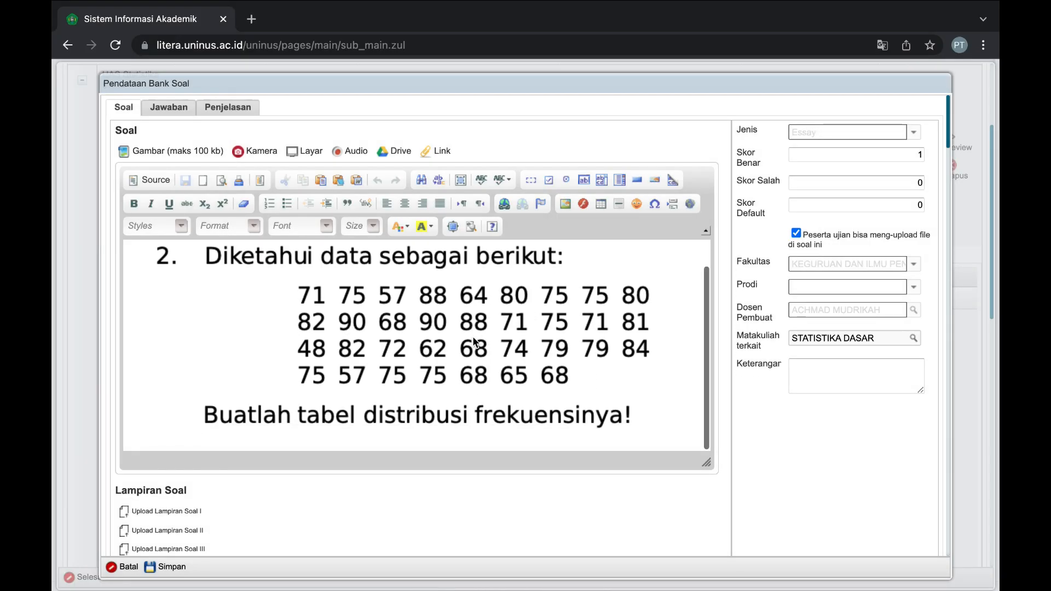
scroll(475, 343, up, 1)
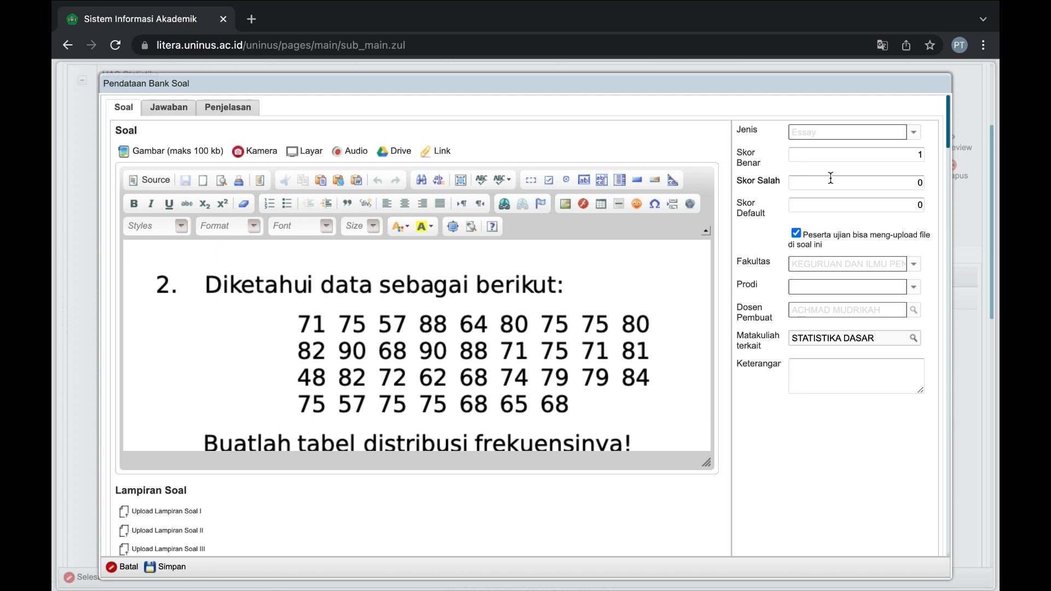
Set the image question's Skor Benar to 60 and save it to the exam.
click(822, 156)
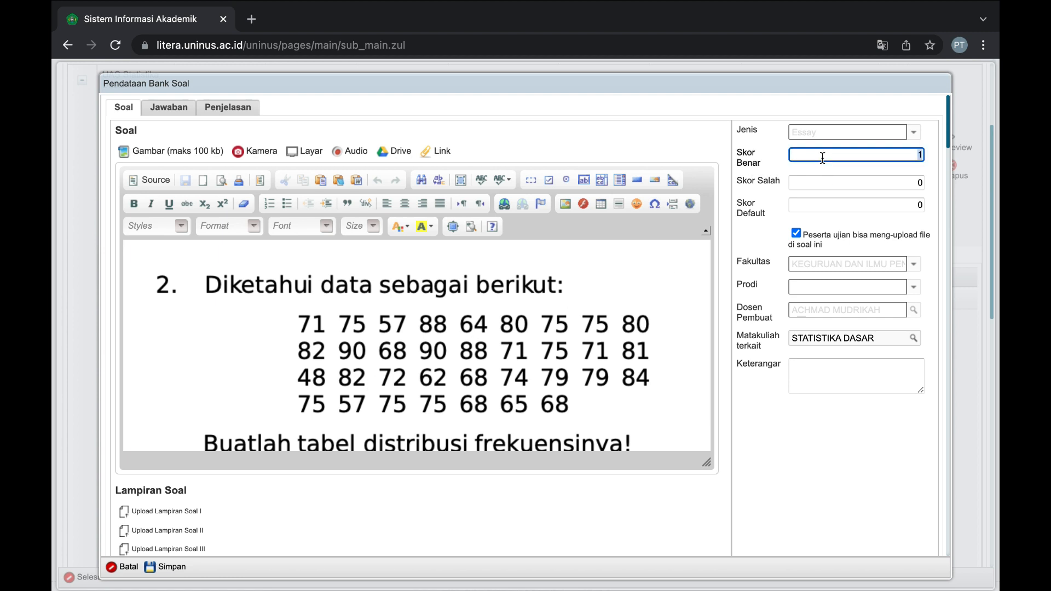
text(4)
text(60)
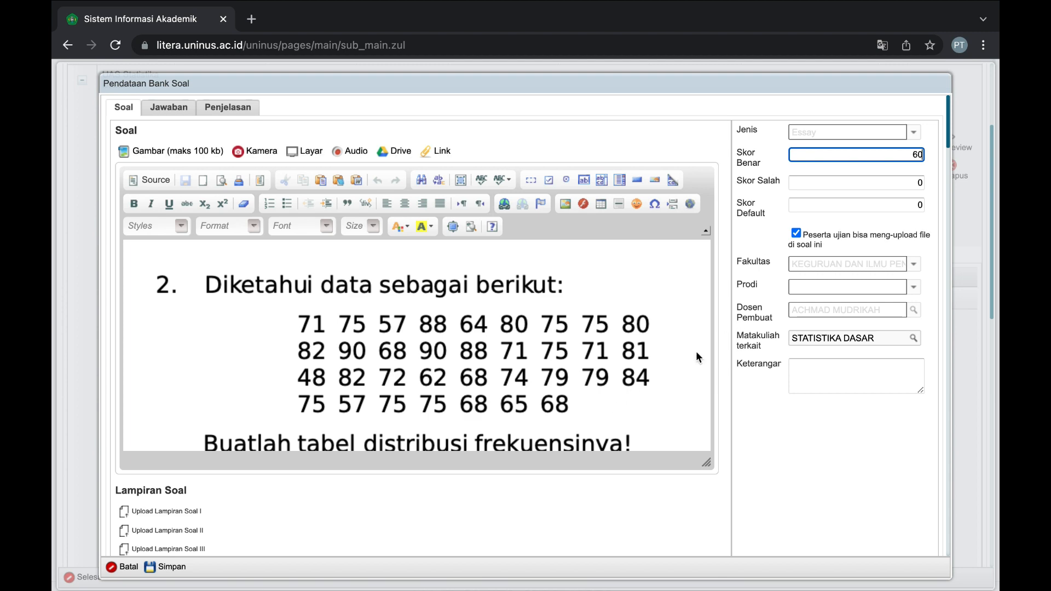
scroll(432, 474, down, 1)
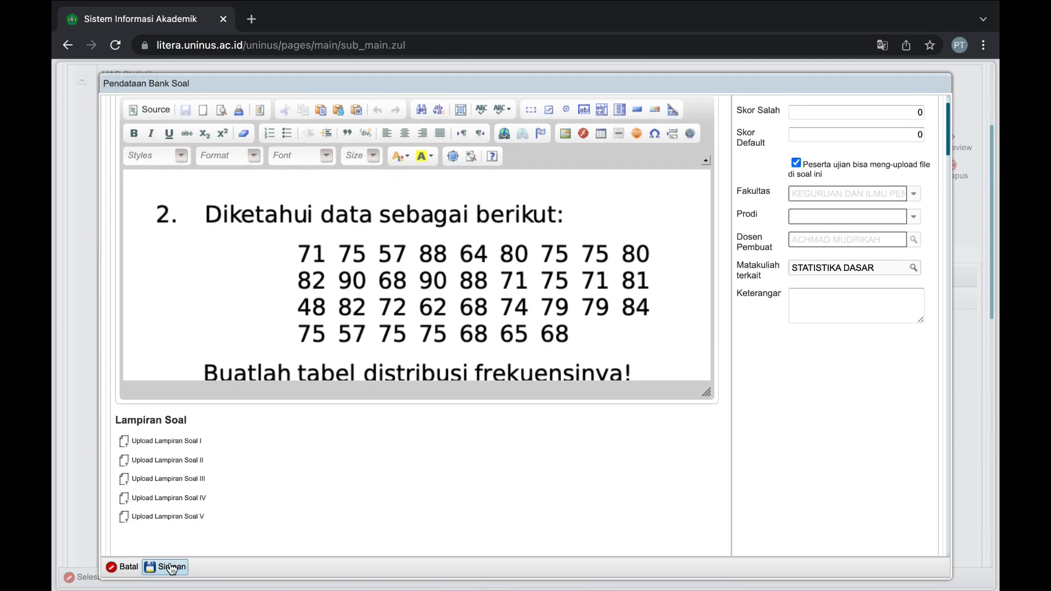
click(166, 567)
scroll(202, 521, down, 1)
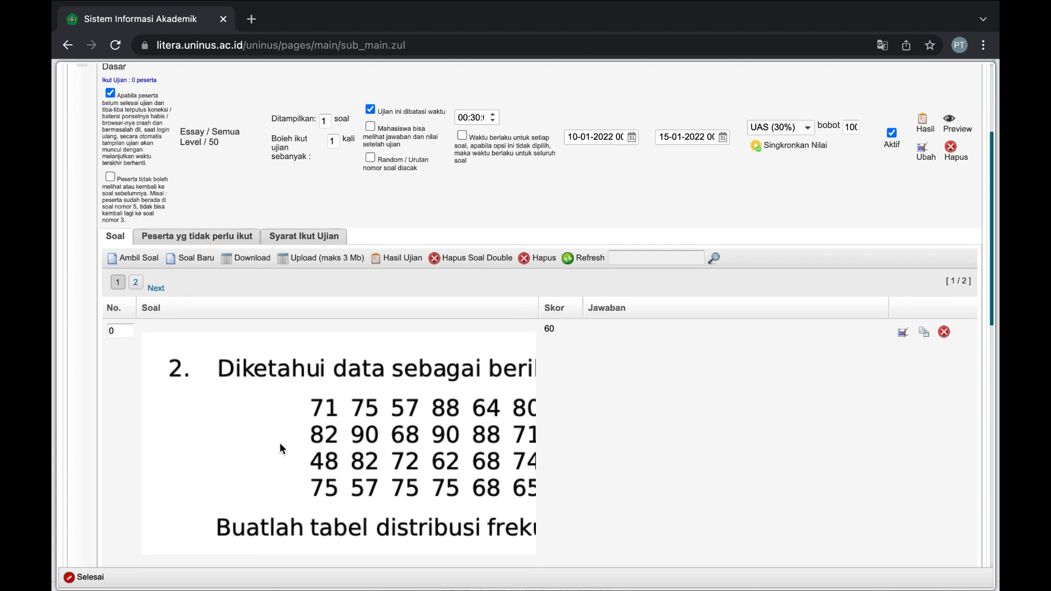
Number the image question 2, set Ditampilkan to 2 questions, and open the exam Preview.
click(128, 328)
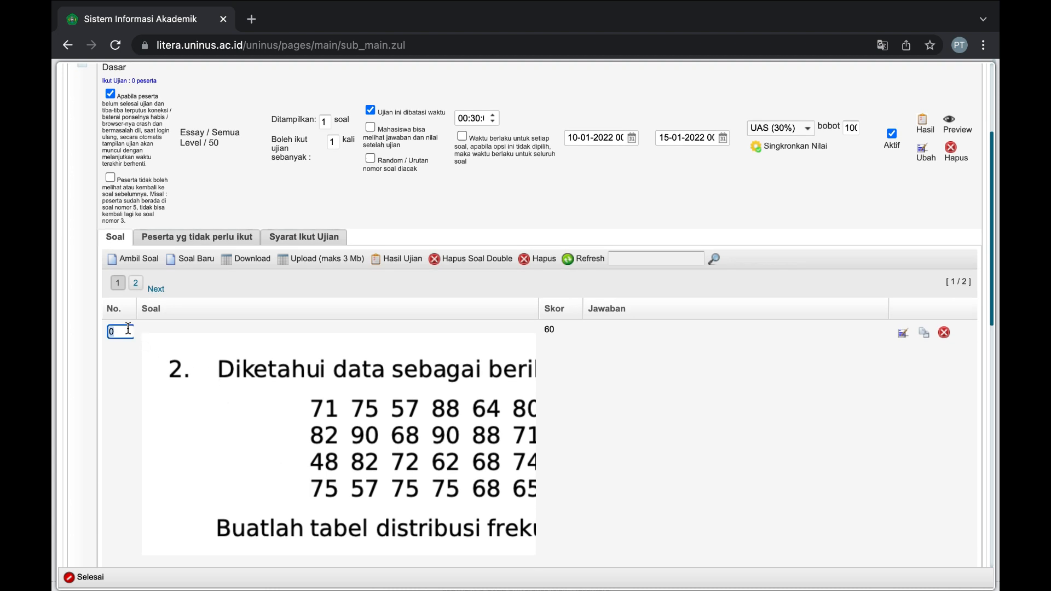
text(2)
double_click(328, 124)
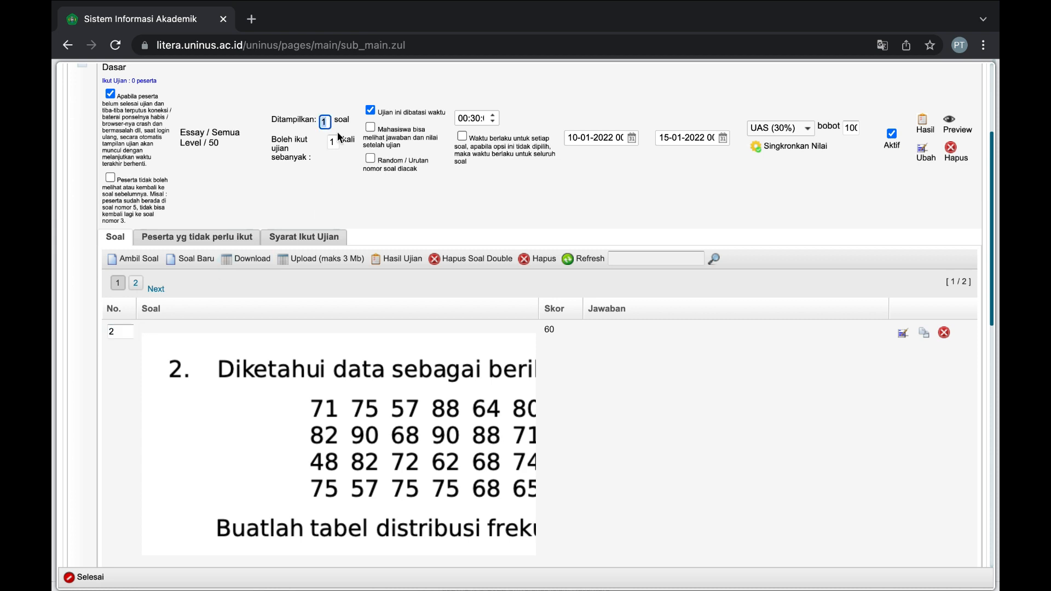
text(2)
click(340, 177)
scroll(322, 223, up, 3)
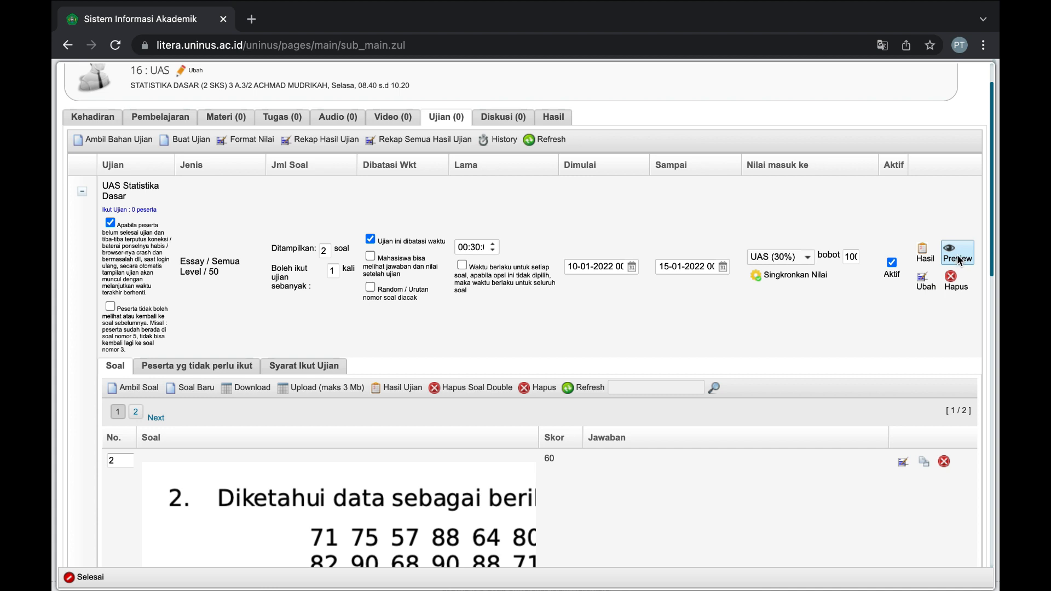
click(958, 255)
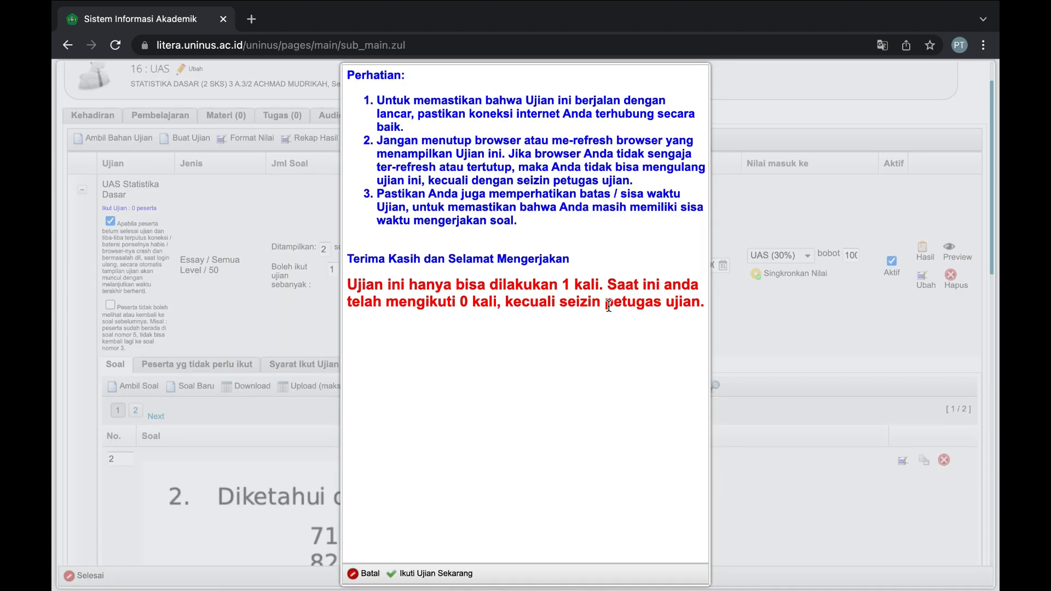
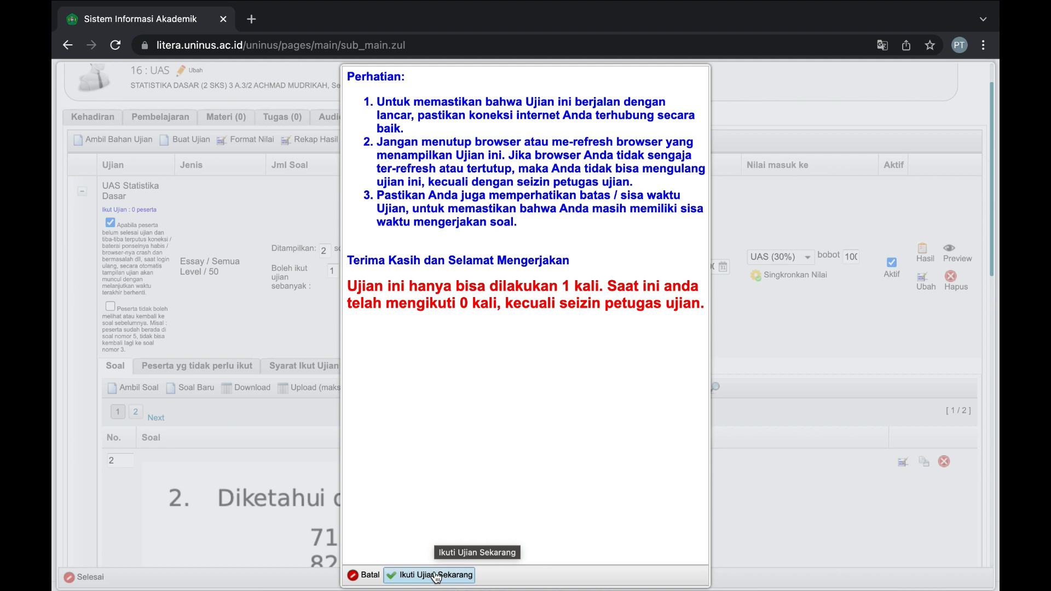
Start the UAS Statistika Dasar preview and look through questions 1 and 2.
click(437, 575)
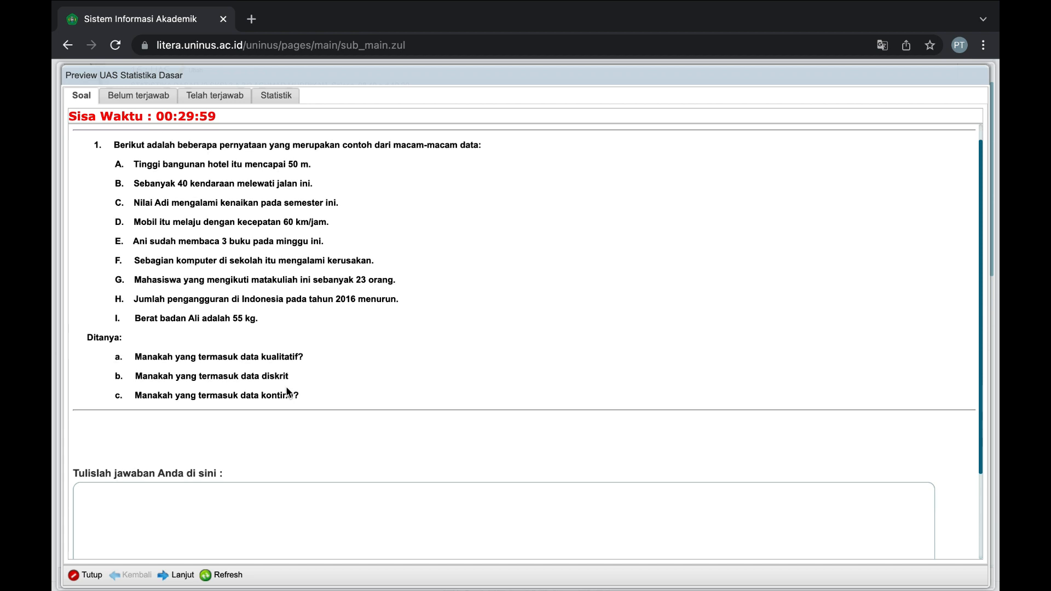
scroll(286, 386, down, 3)
scroll(286, 386, up, 3)
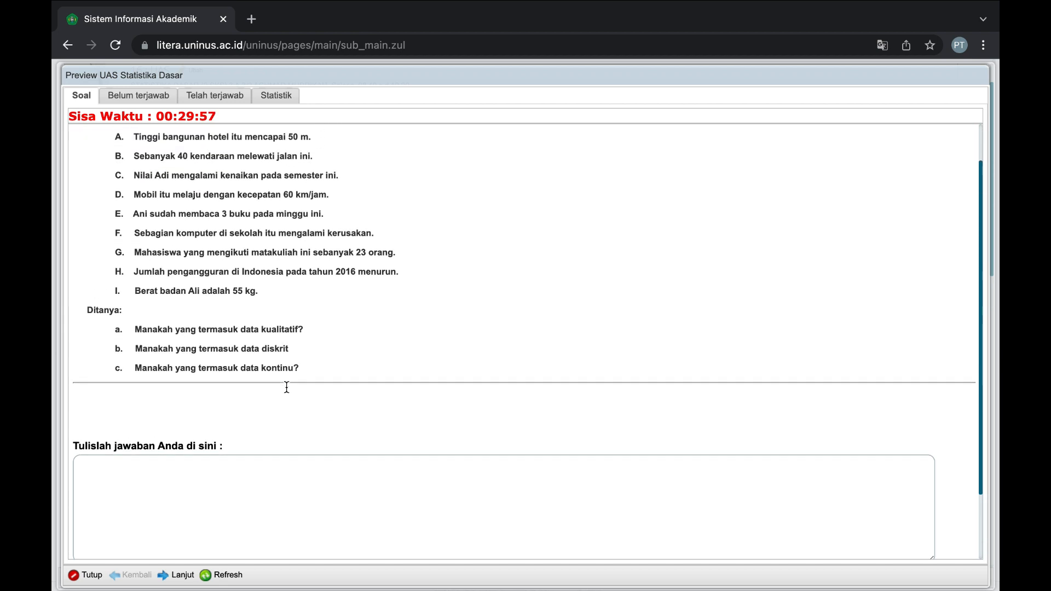
scroll(286, 386, down, 1)
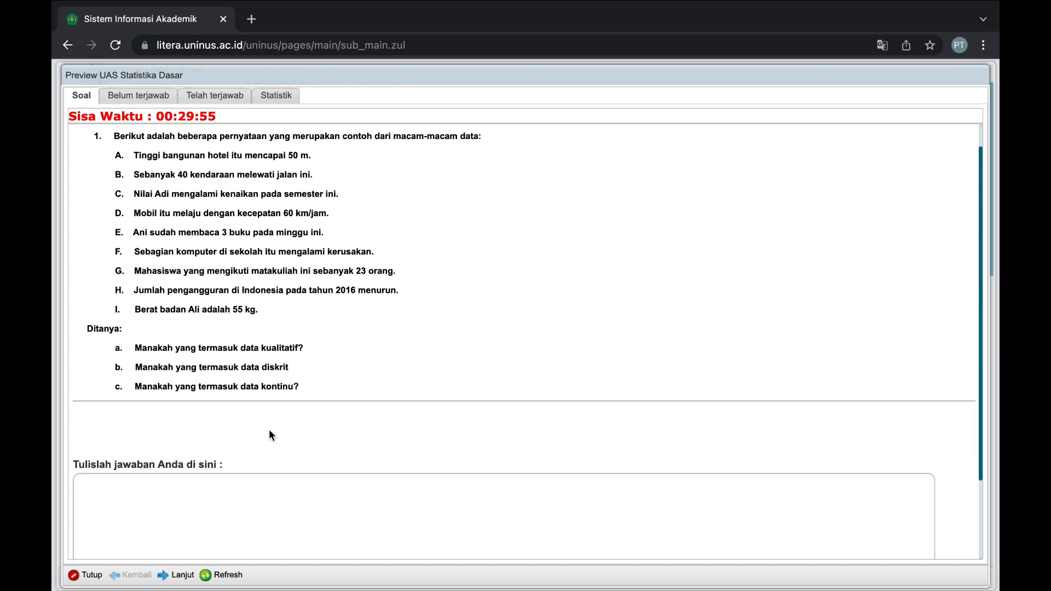
click(209, 508)
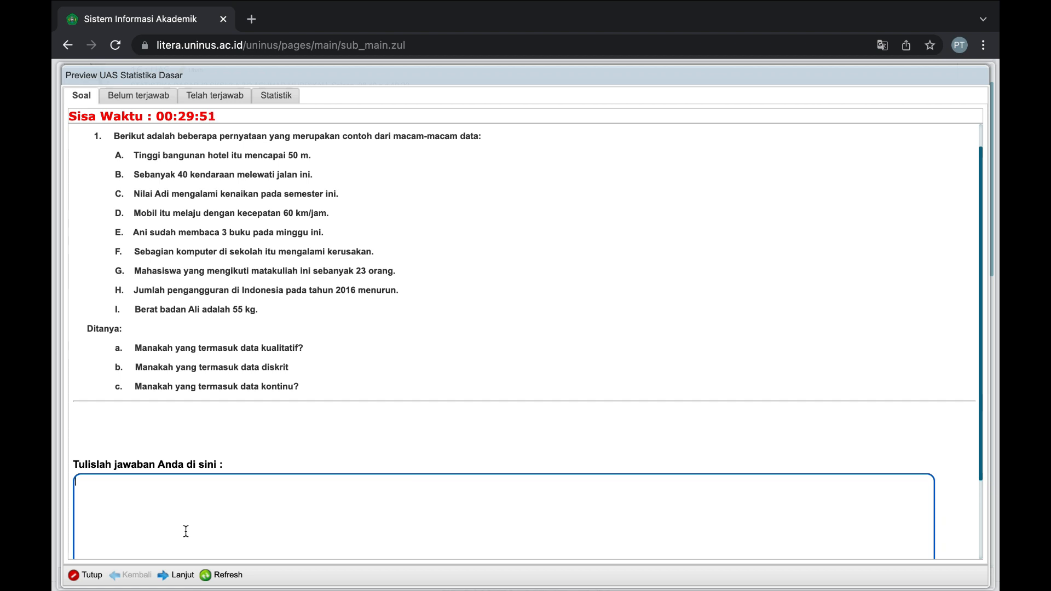
click(178, 574)
scroll(235, 362, down, 2)
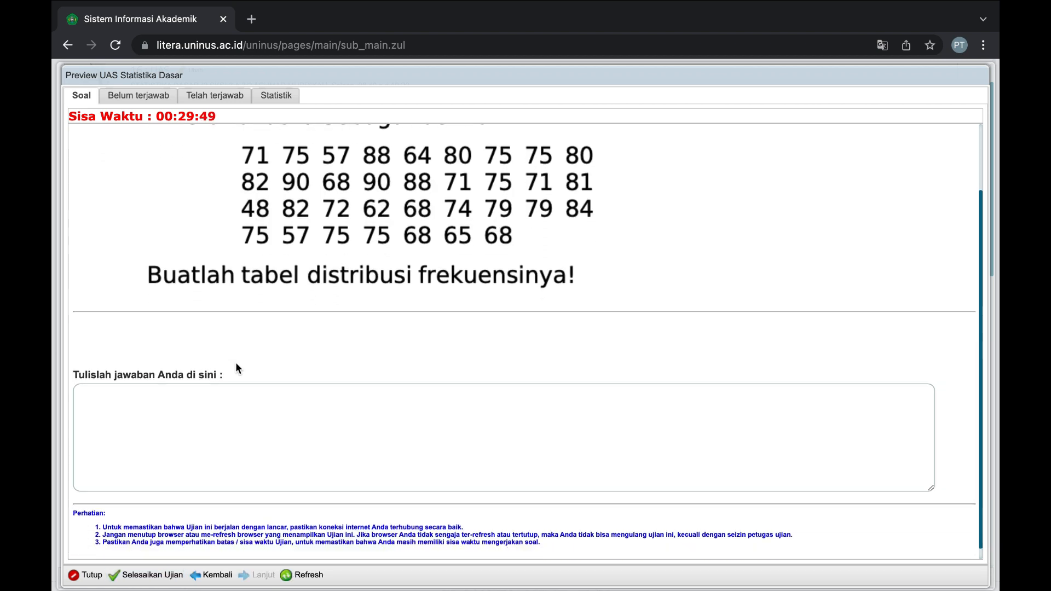
scroll(235, 362, up, 3)
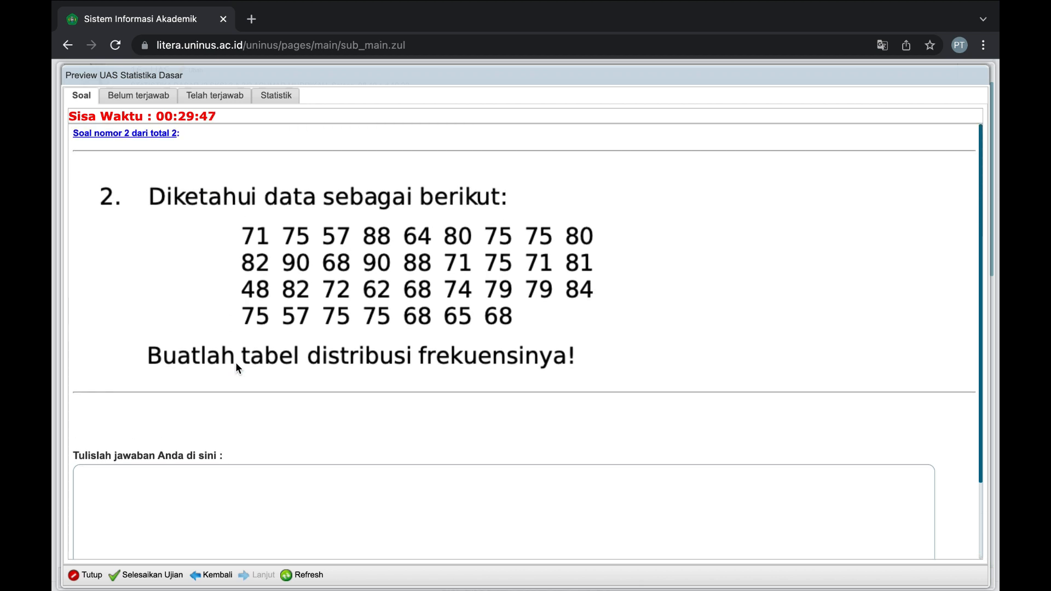
Check the Belum terjawab, Telah terjawab and Statistik lists, then close the preview.
click(173, 99)
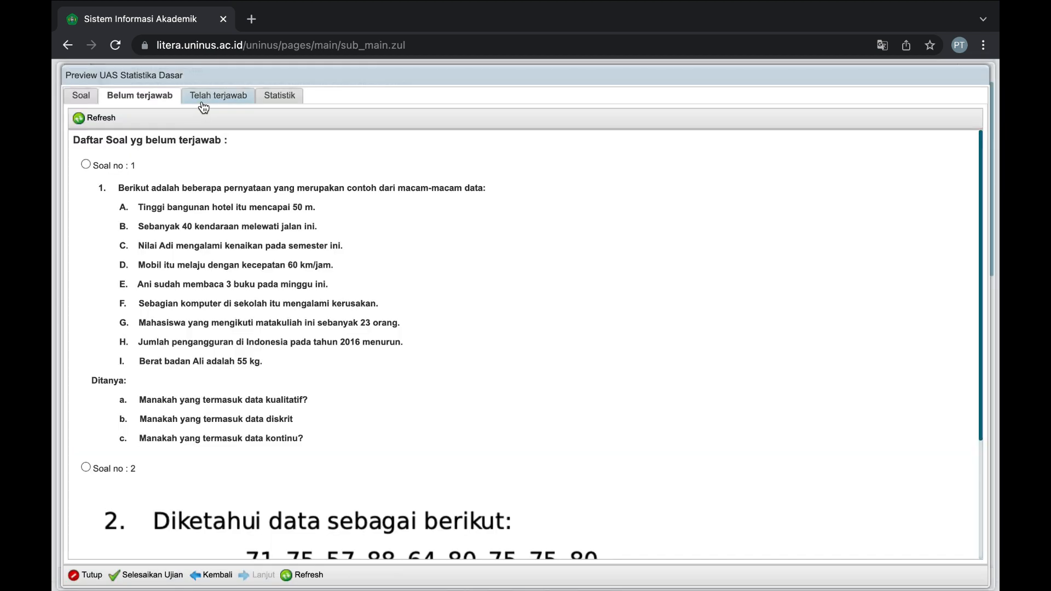
click(86, 164)
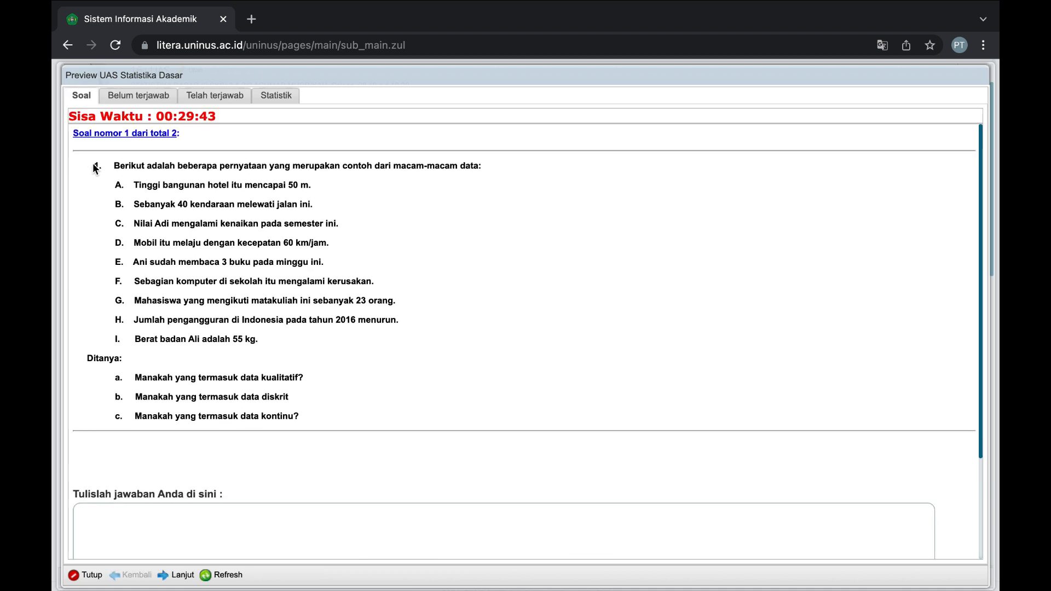
click(215, 98)
click(283, 96)
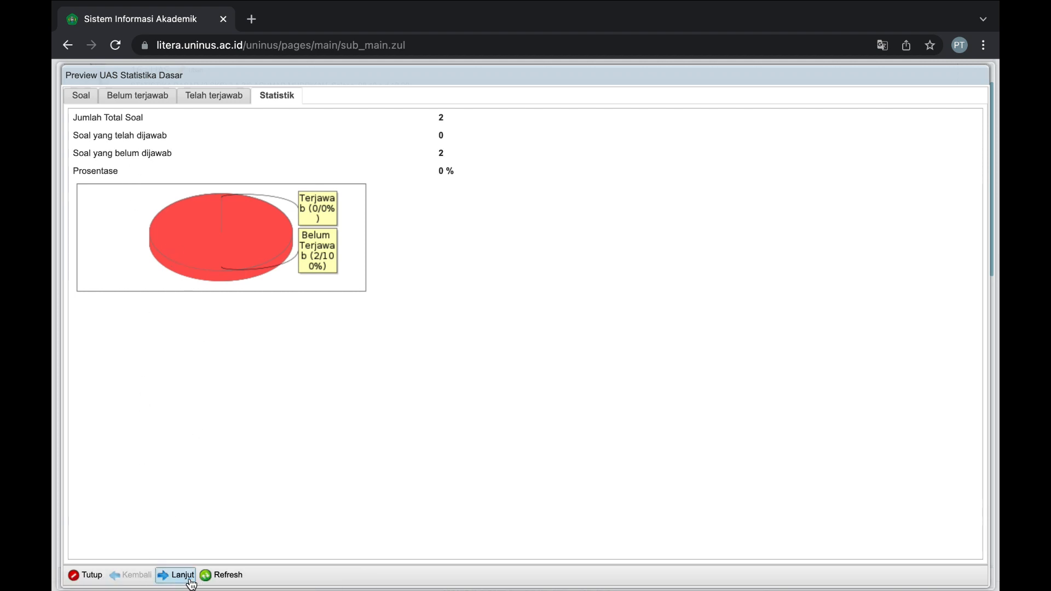
click(87, 575)
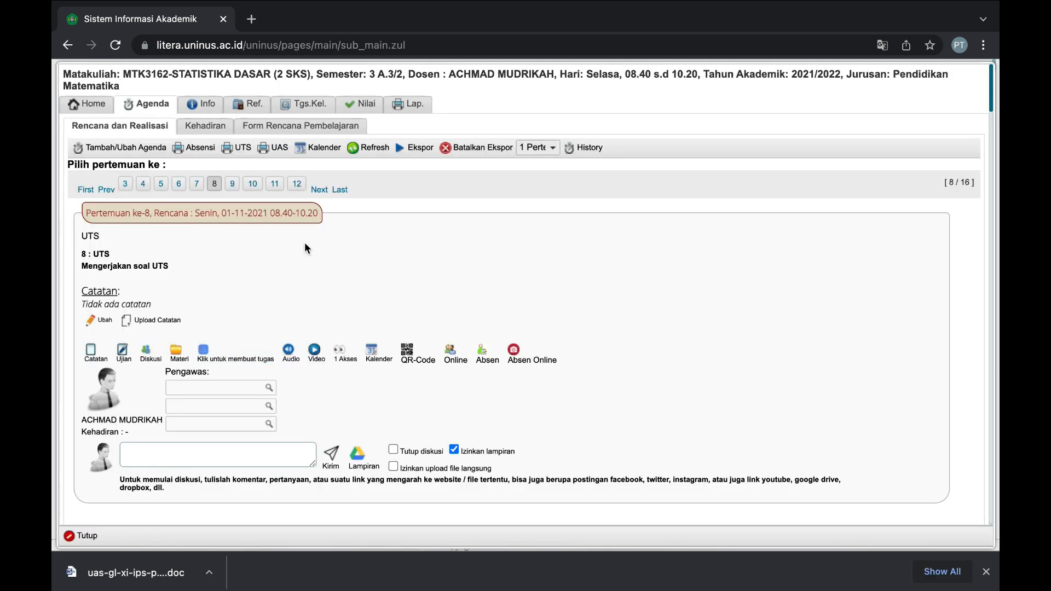
click(339, 189)
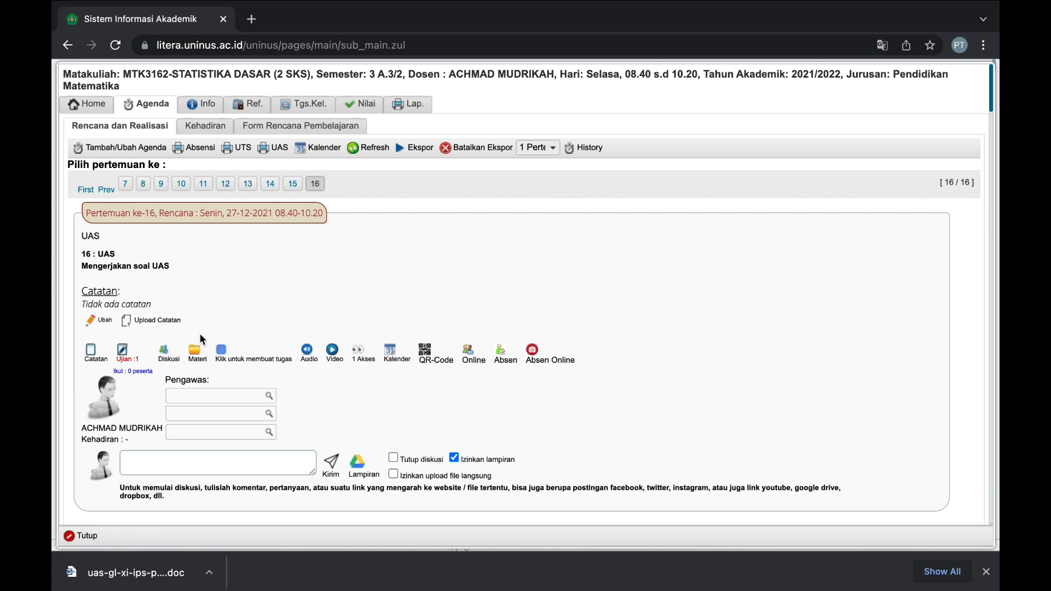
click(124, 353)
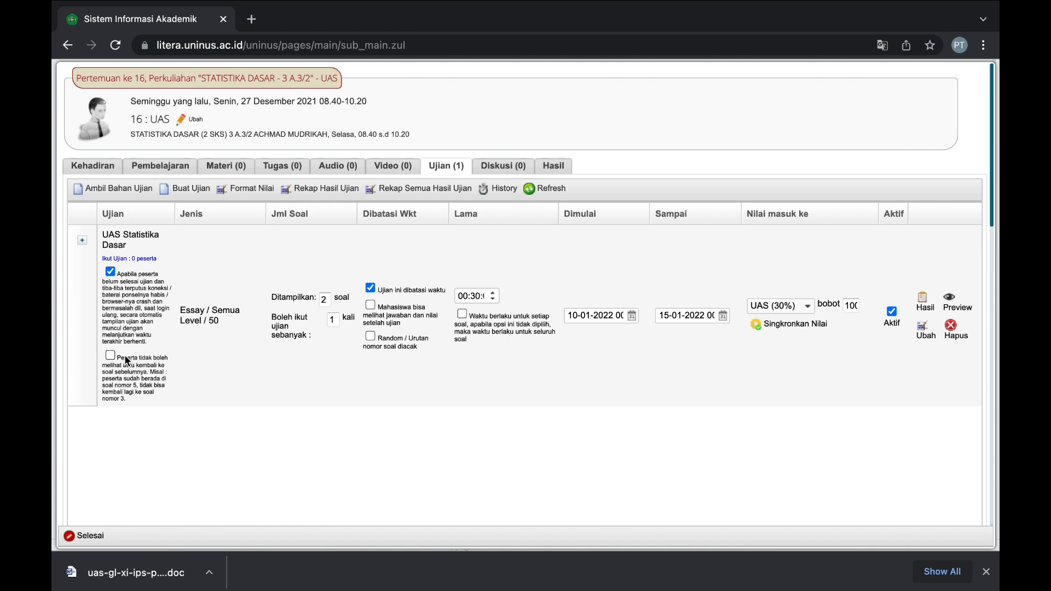
click(186, 189)
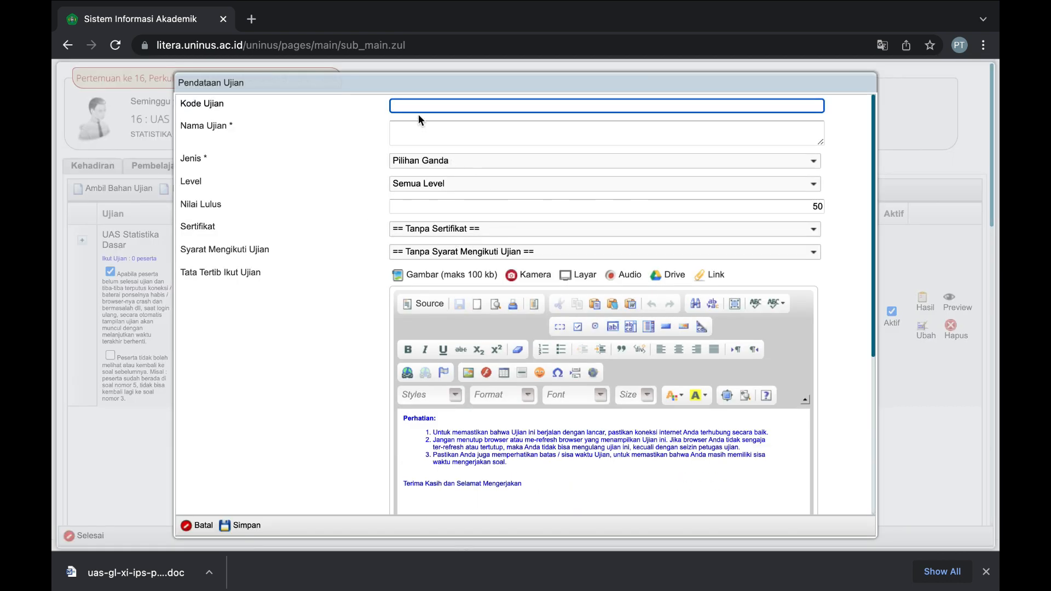
text(STATDARPG2021)
Name the exam 'UAS Statistika Dasar' and save it.
click(407, 131)
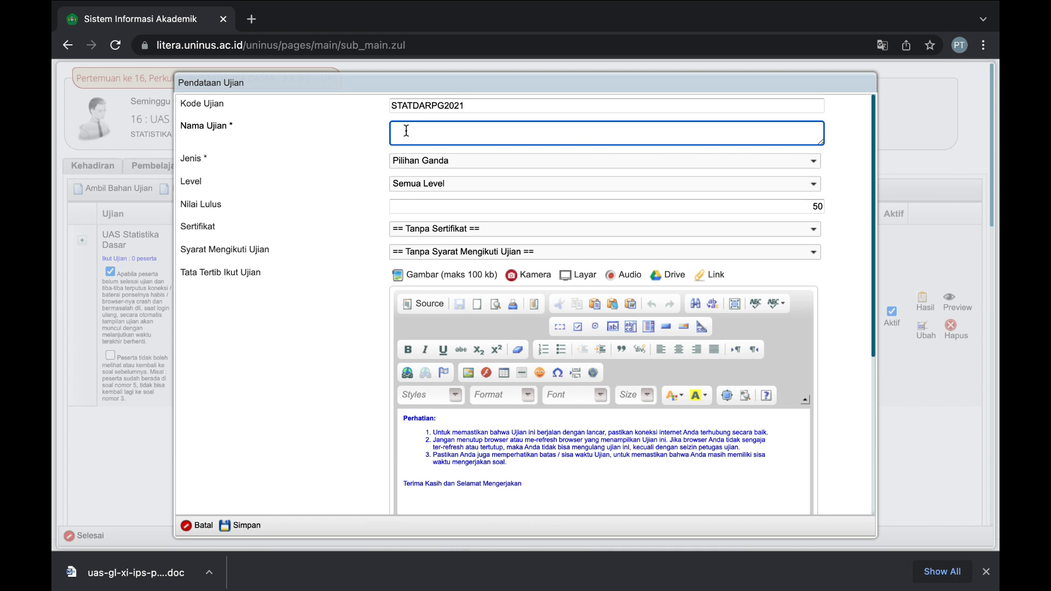
text(UASPG)
key(BackSpace)
key(BackSpace)
key(BackSpace)
key(BackSpace)
text(S STAT)
key(BackSpace)
key(BackSpace)
text(tatistika Dasar 2021)
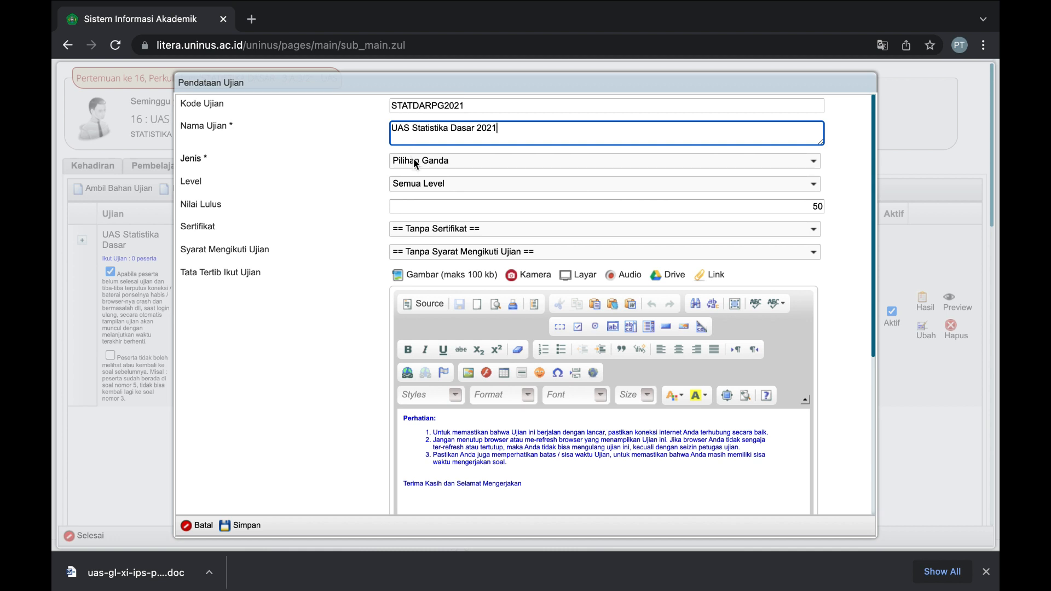
key(BackSpace)
key(BackSpace)
key(BackSpace)
key(BackSpace)
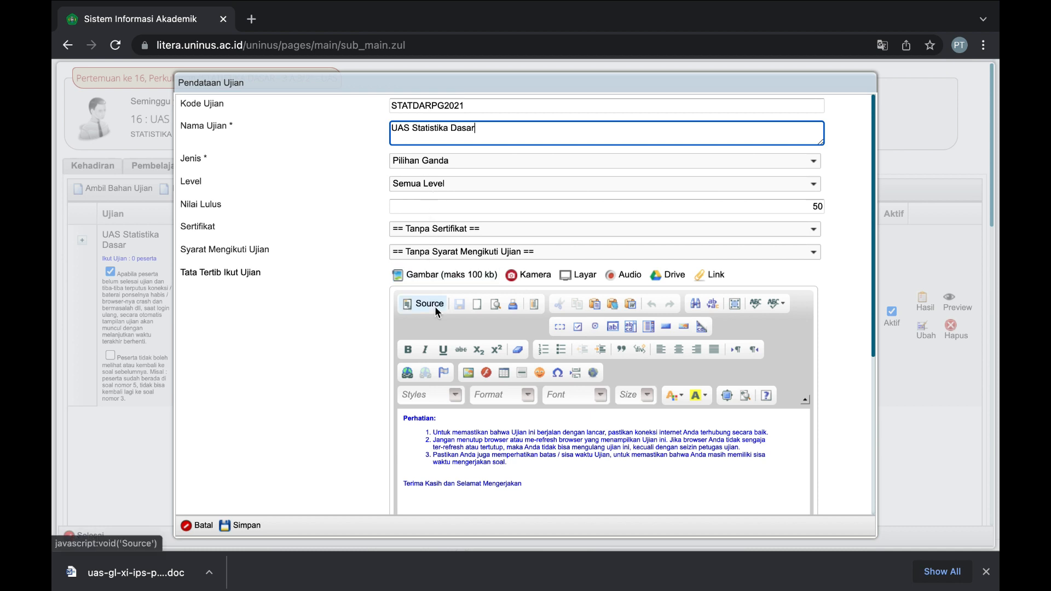
scroll(435, 307, down, 2)
scroll(435, 307, down, 4)
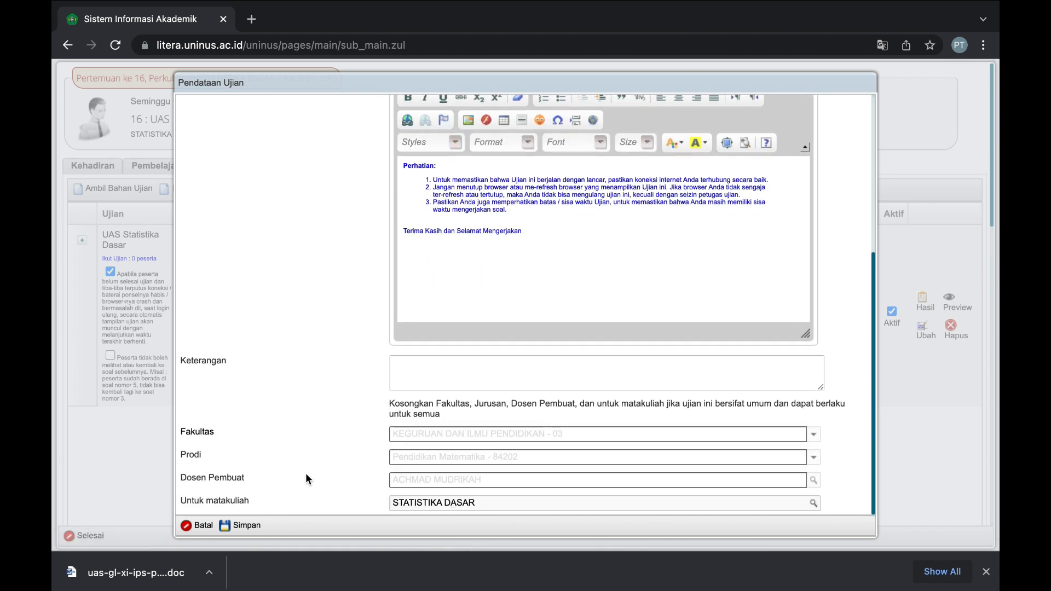
click(245, 524)
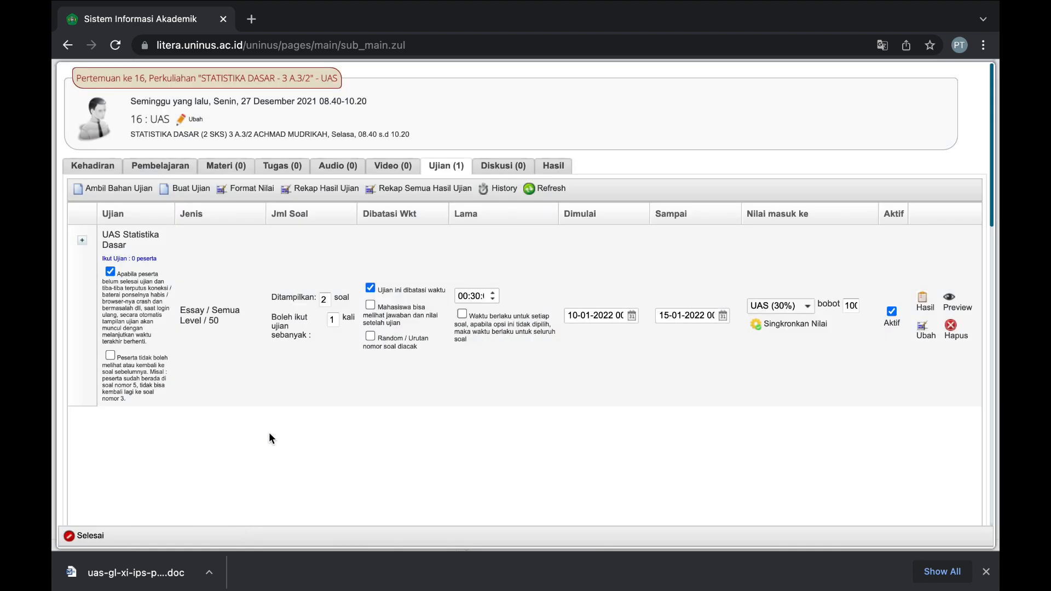
Set the new exam to run from 10 to 15 January 2022.
scroll(272, 402, down, 3)
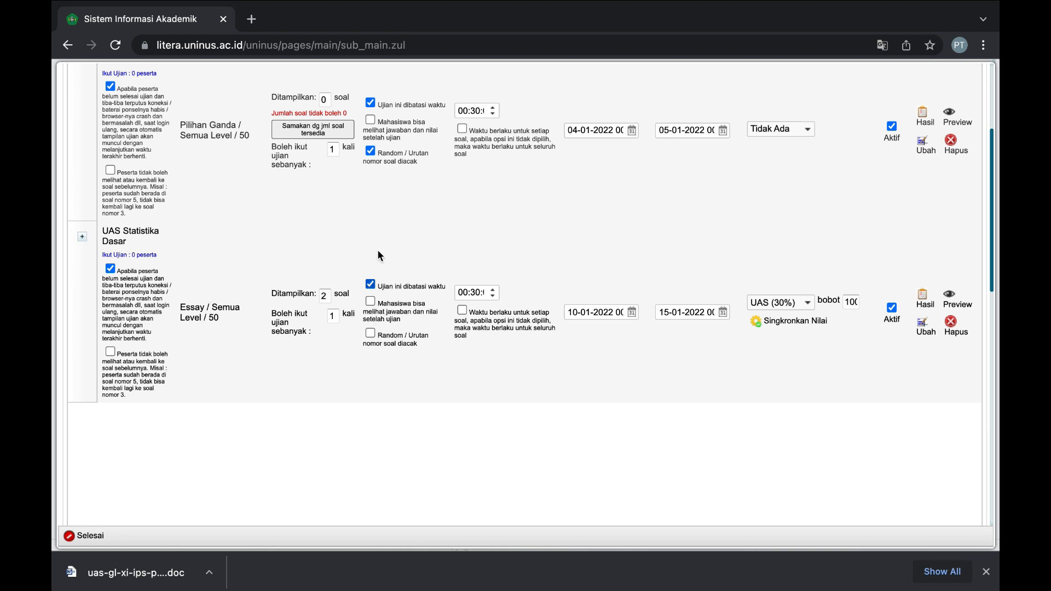
scroll(377, 249, up, 4)
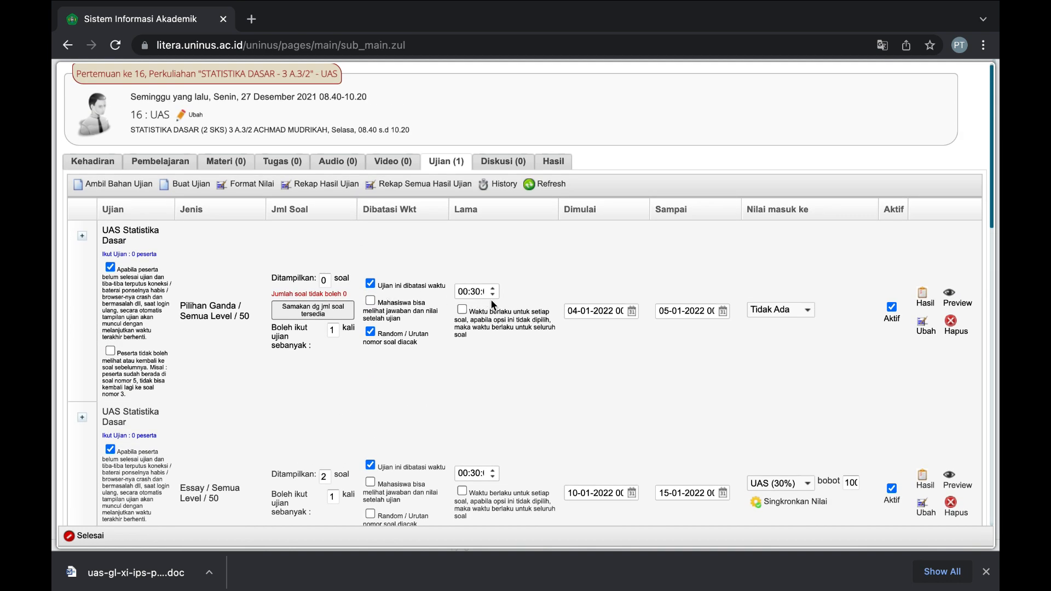
click(625, 313)
click(629, 313)
click(578, 395)
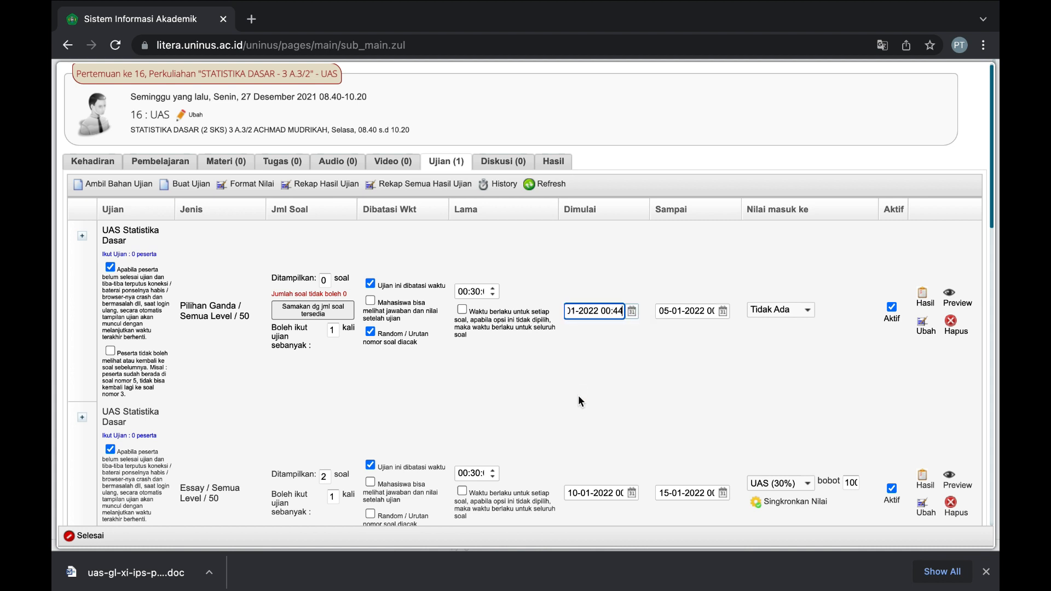
click(631, 315)
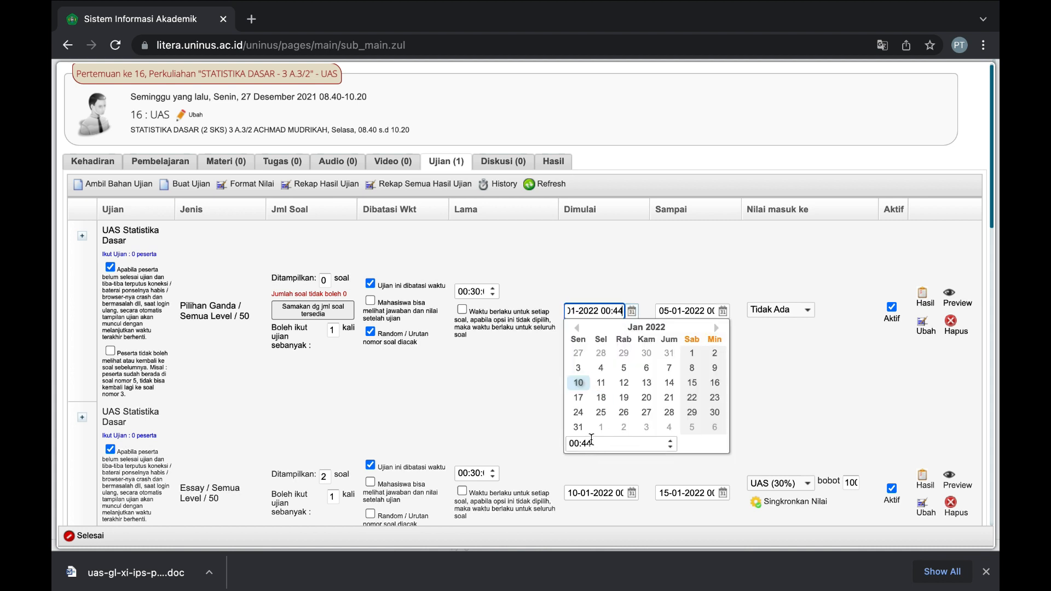
click(723, 311)
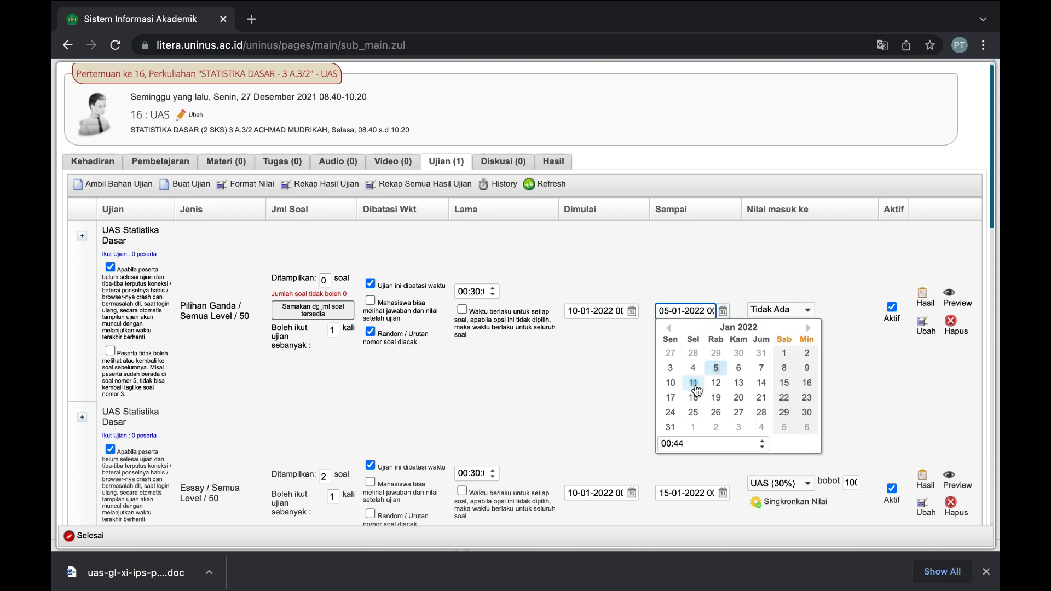
click(786, 382)
Count the exam's grades toward UAS (30%) and expand it to show its empty question list.
click(787, 310)
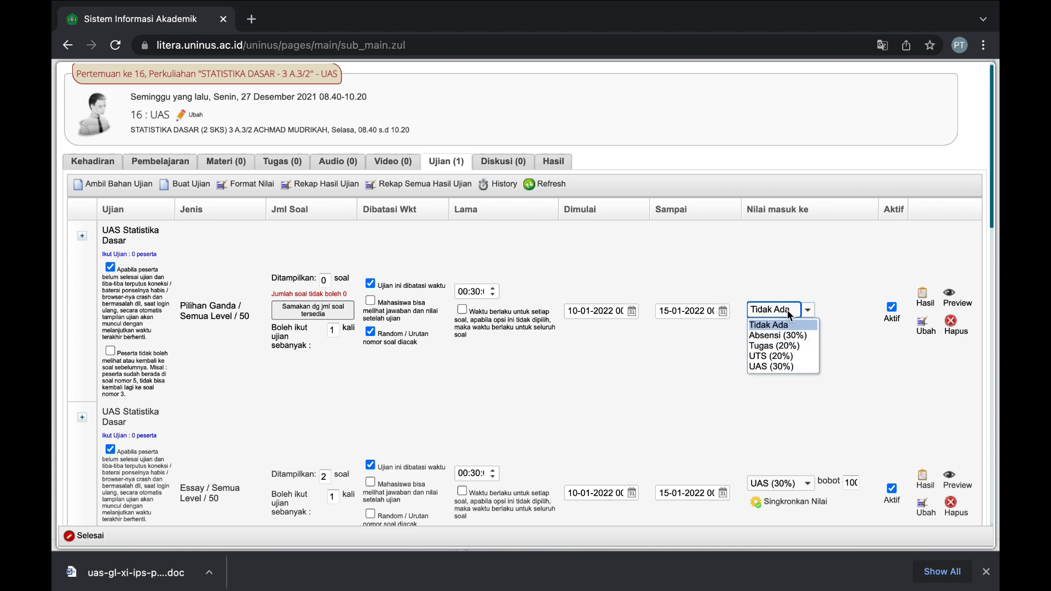
click(777, 359)
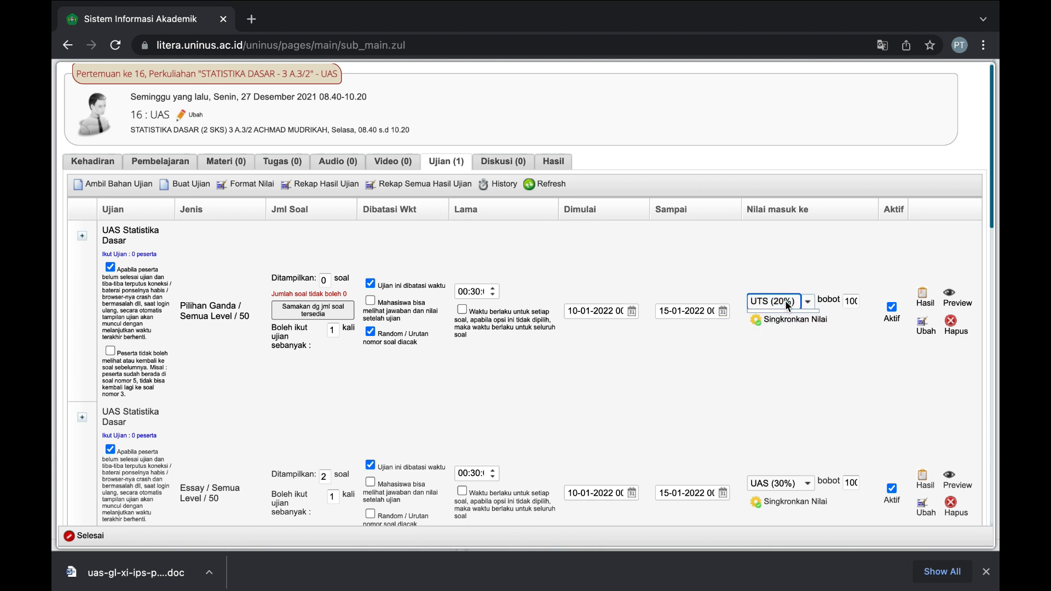
click(784, 301)
click(782, 358)
click(83, 236)
scroll(355, 323, down, 3)
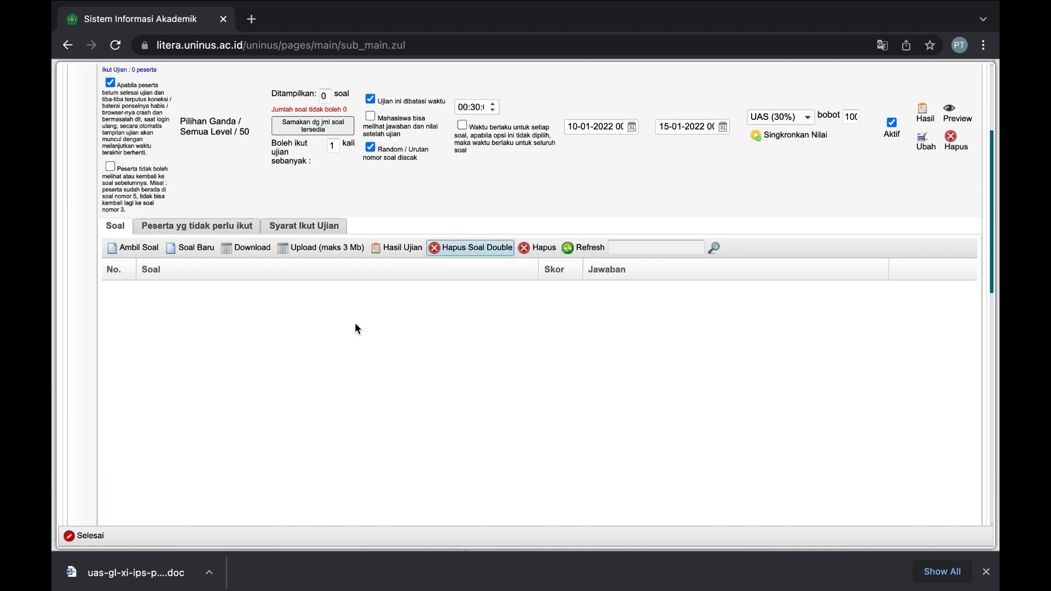
scroll(354, 323, up, 1)
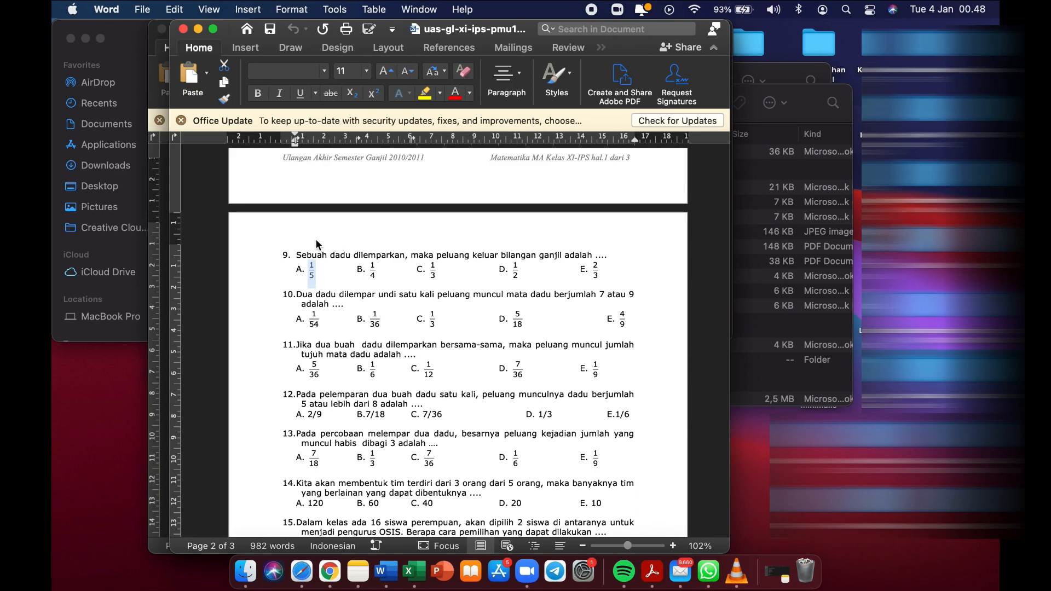
scroll(348, 366, down, 5)
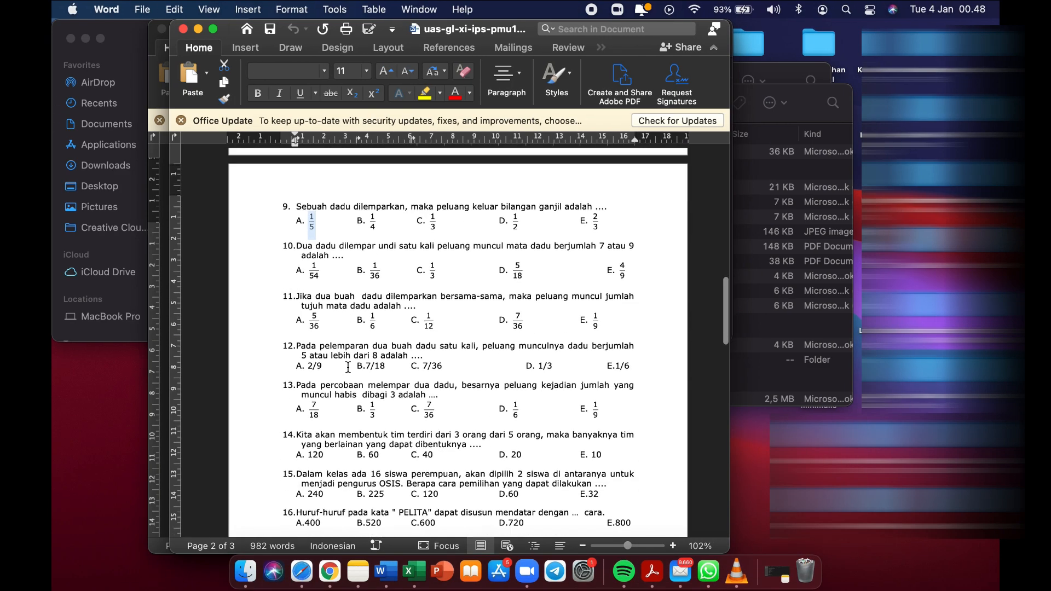
Copy Word's question 17 on five people shaking hands into a new Litera question's text.
scroll(348, 366, down, 3)
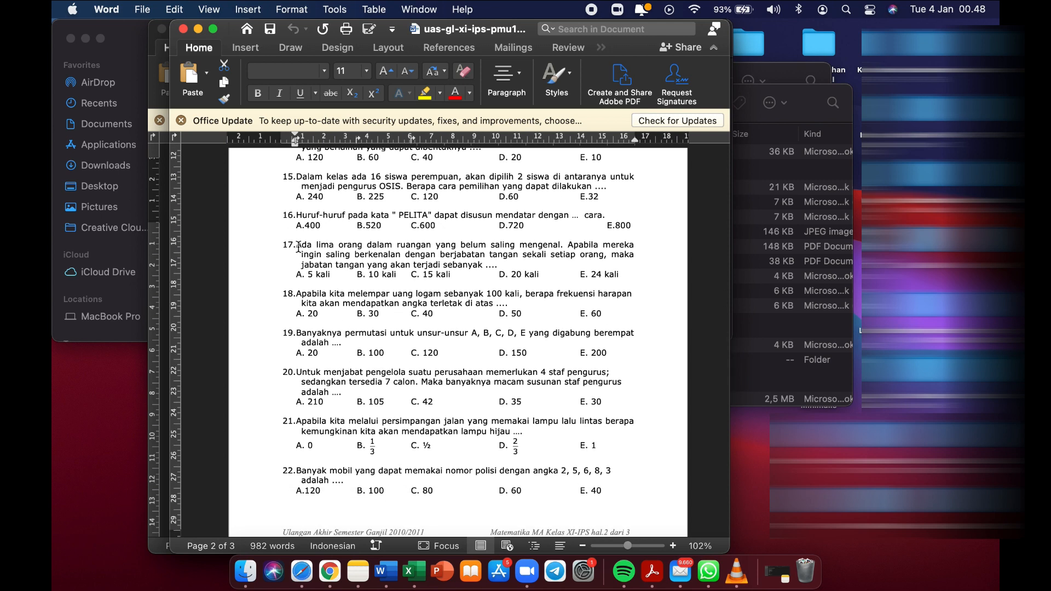
drag(297, 247, 500, 267)
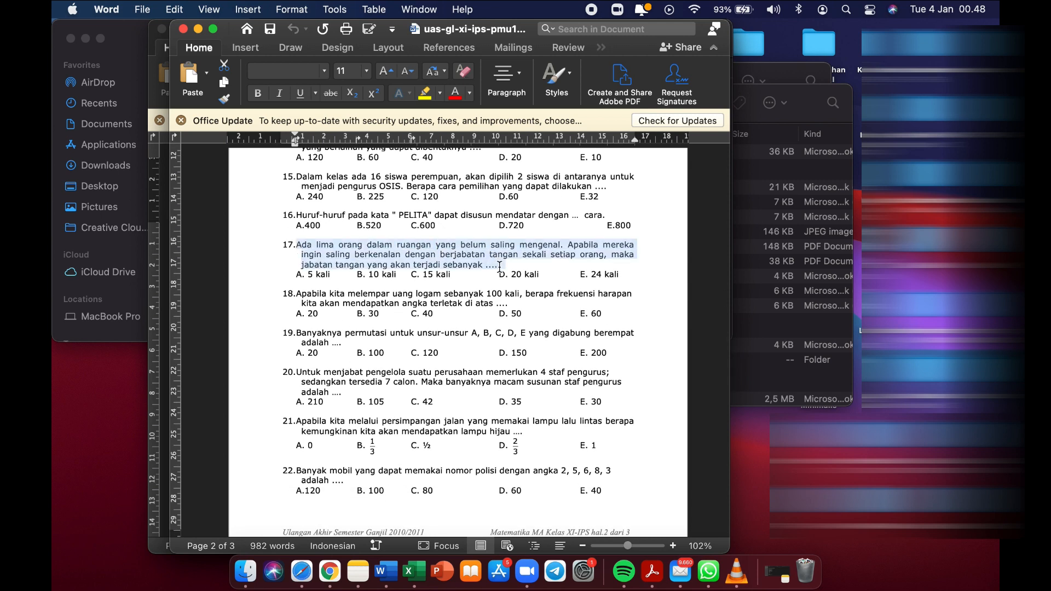
key(super+c)
key(ctrl+Right)
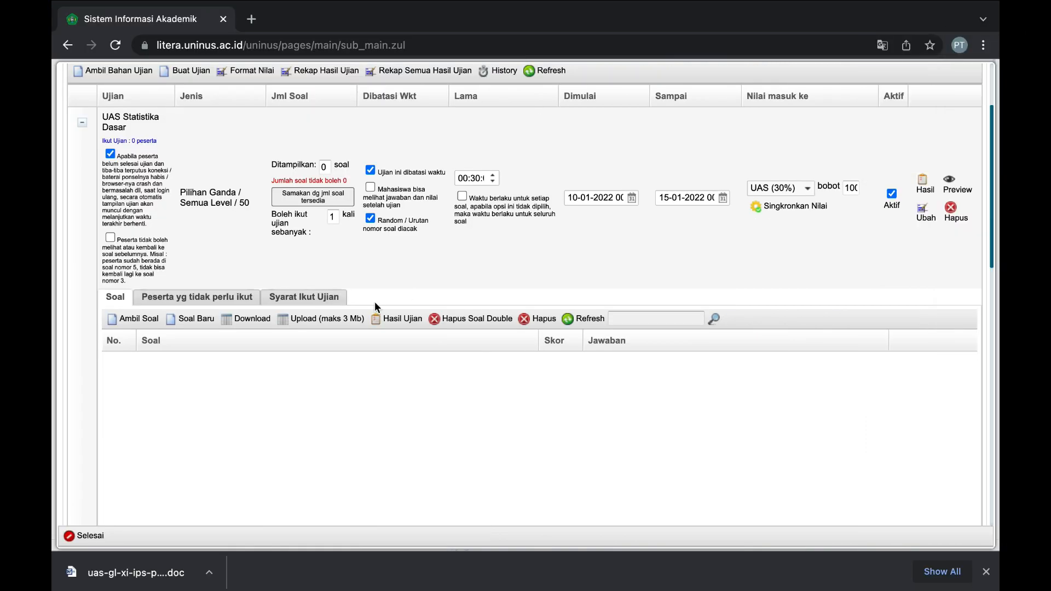
click(198, 333)
click(208, 276)
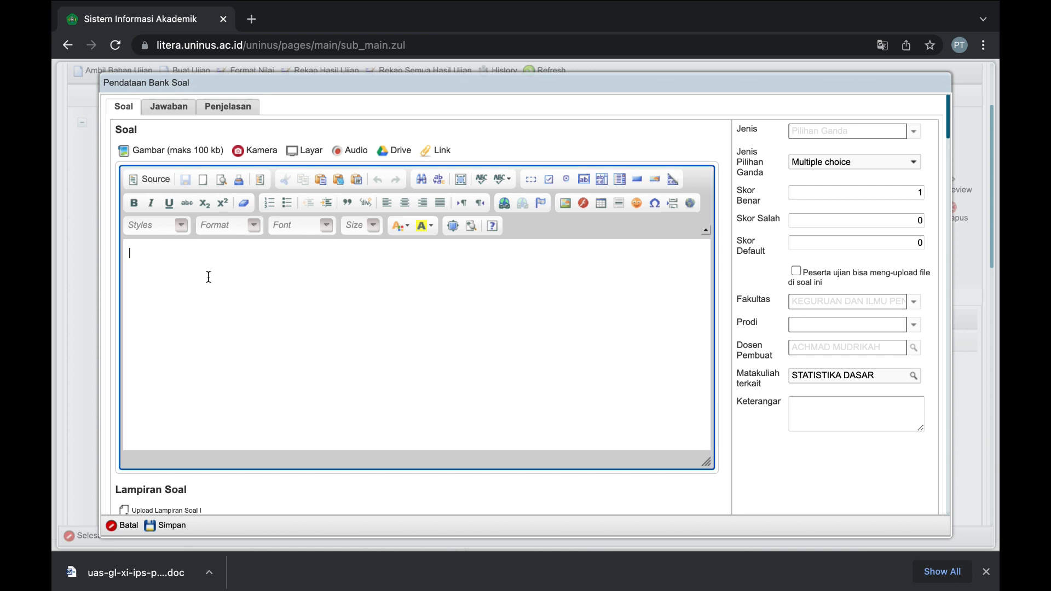
key(super+v)
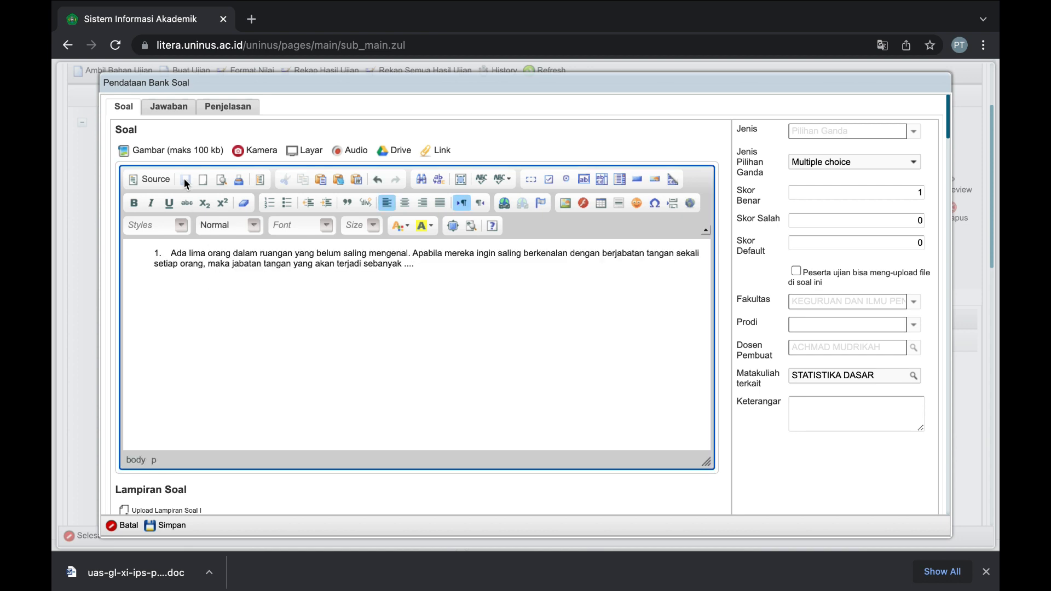
Enter answer options A '5 Kali' and B '10 Kali' from the Word document.
click(173, 113)
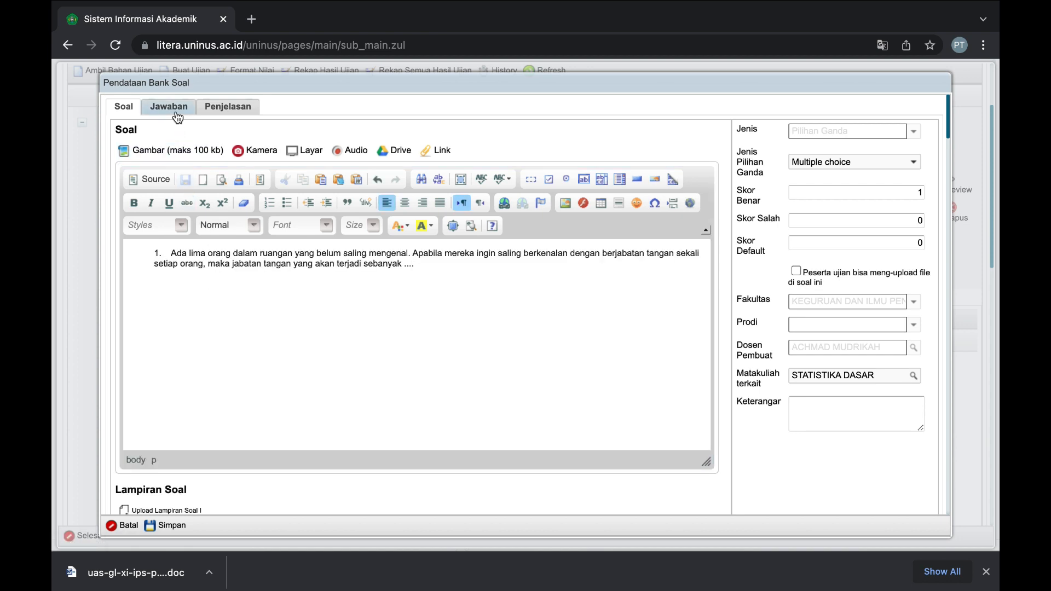
key(super+Tab)
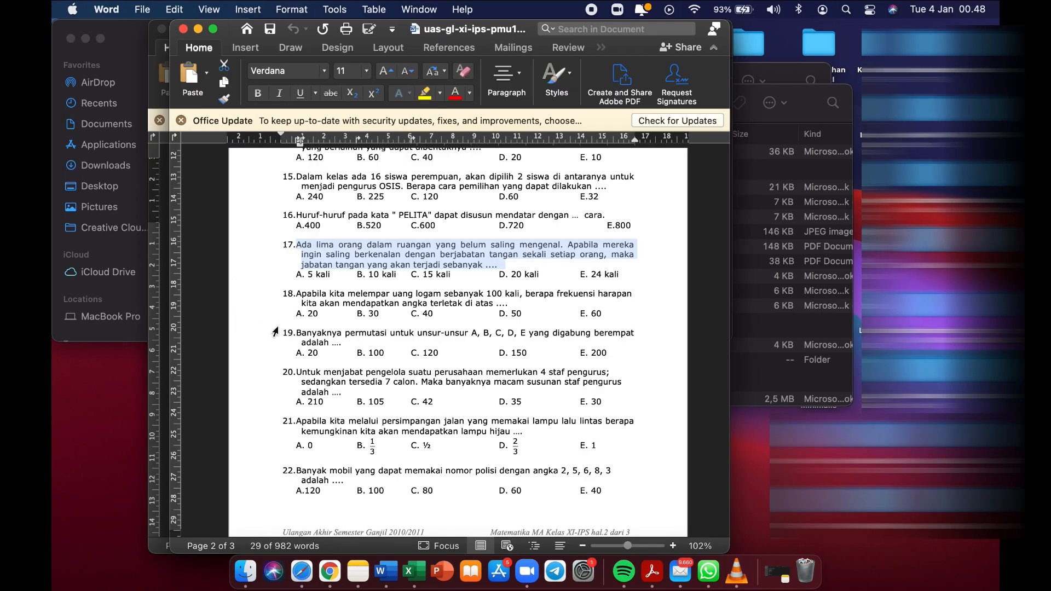
key(super+Tab)
click(244, 215)
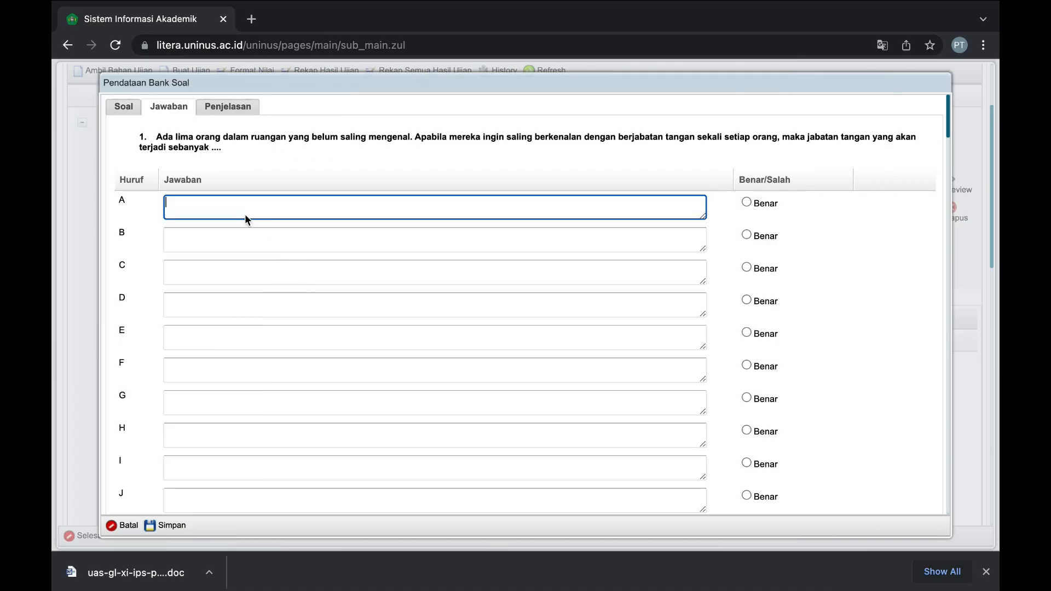
text(5 kali)
key(super+Tab)
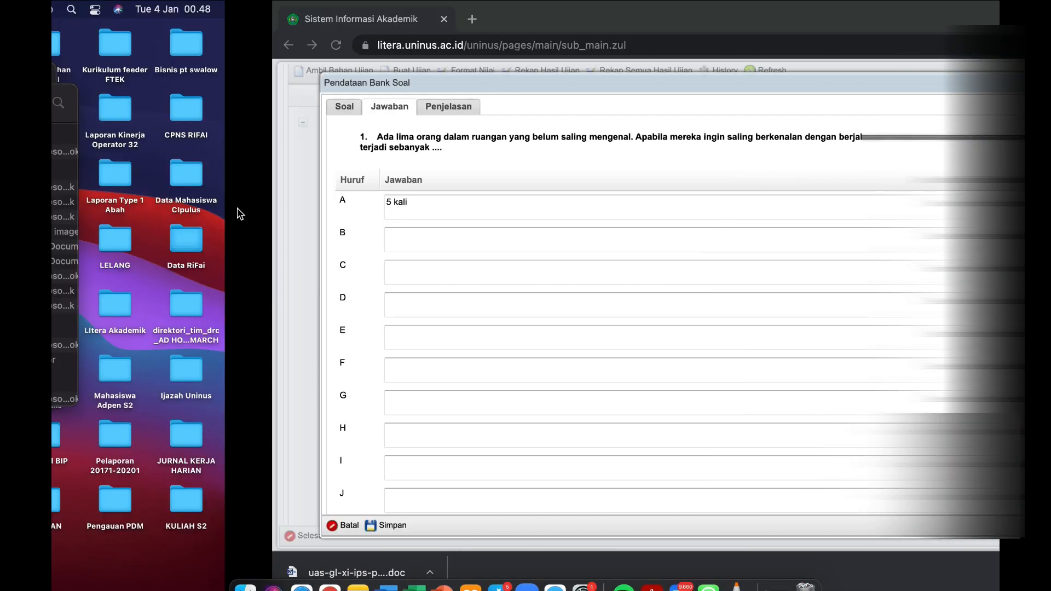
key(super+Tab)
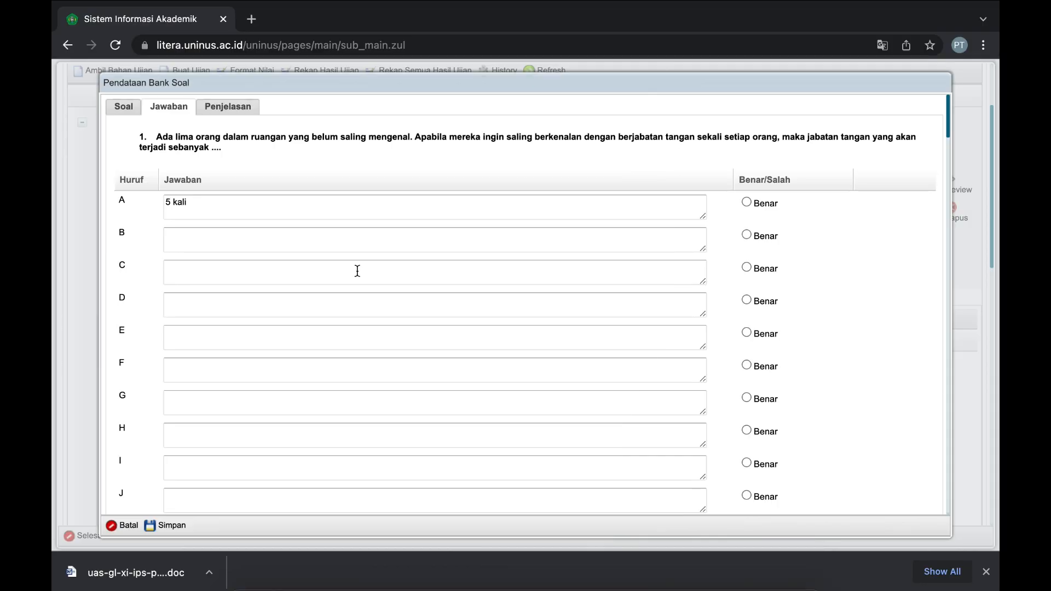
click(234, 236)
text(10 )
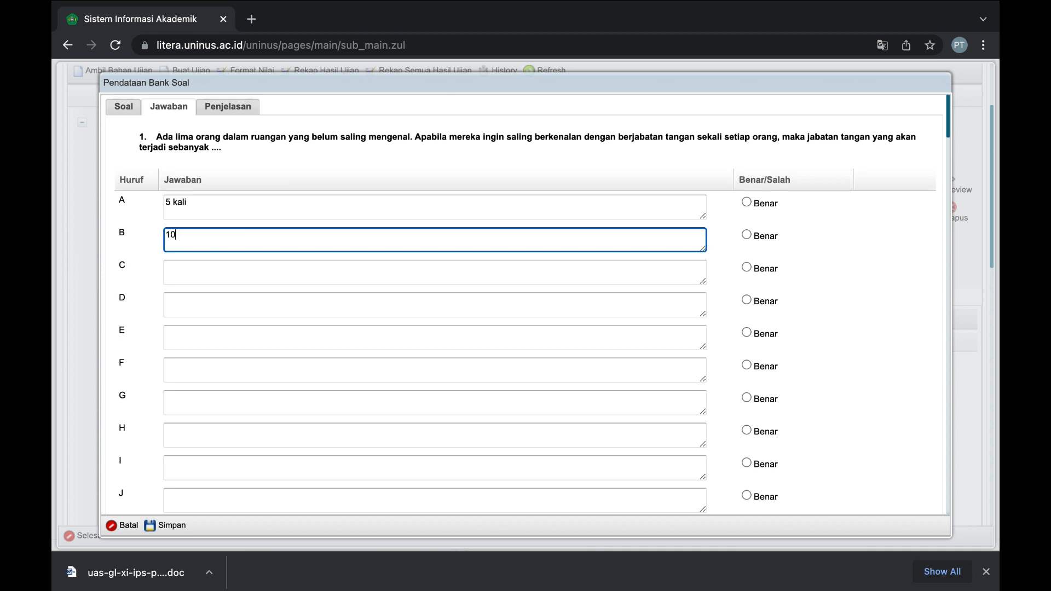
text(Kali)
Enter answer options C '15 Kali' and D '20 Kali'.
click(234, 273)
key(super+Tab)
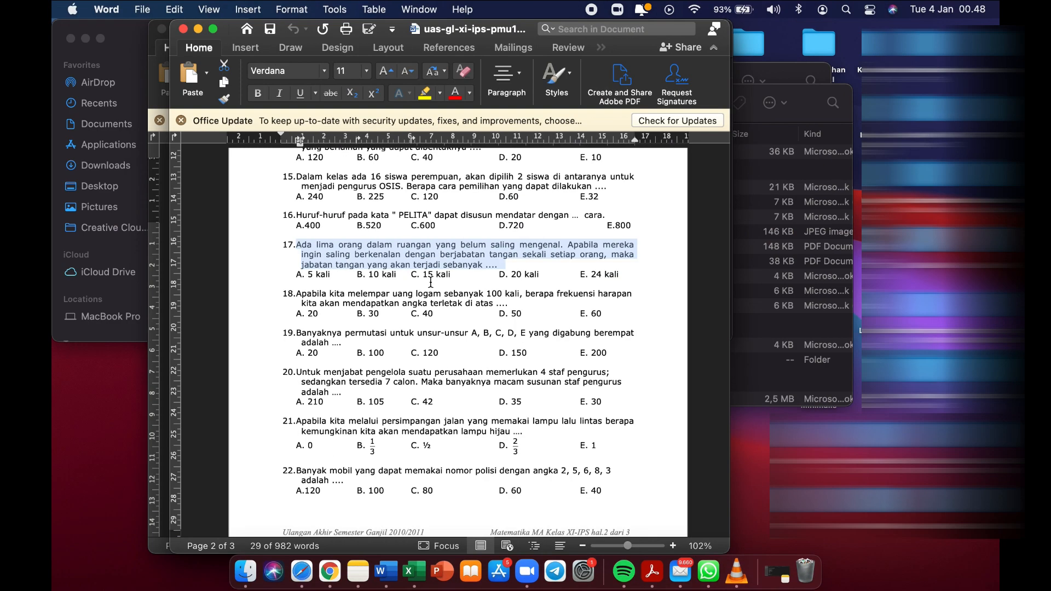
key(super+Tab)
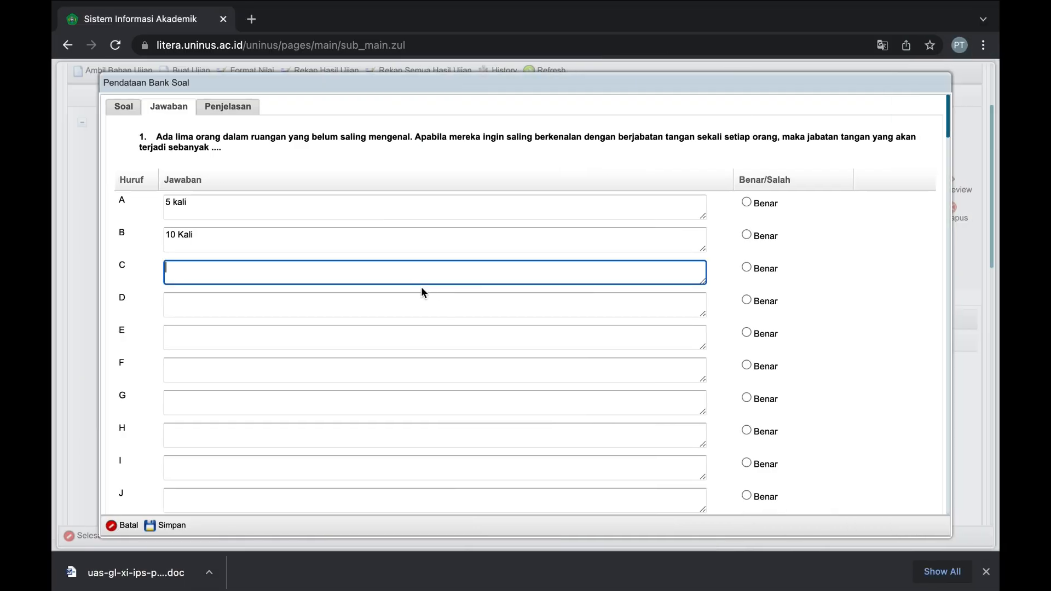
text(1)
text(Kali)
click(354, 287)
click(333, 300)
key(super+Tab)
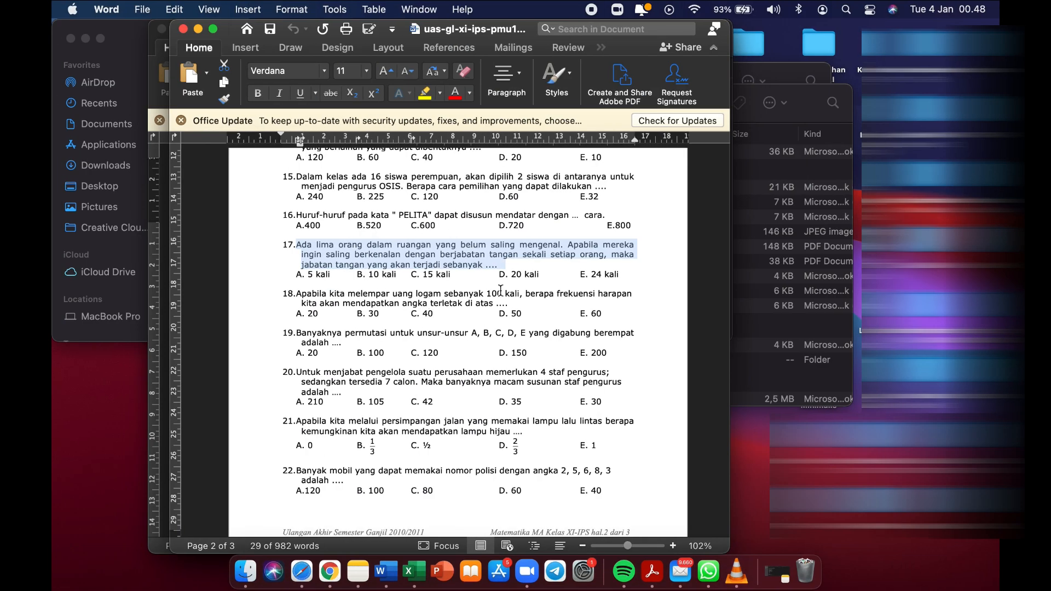
key(super+Tab)
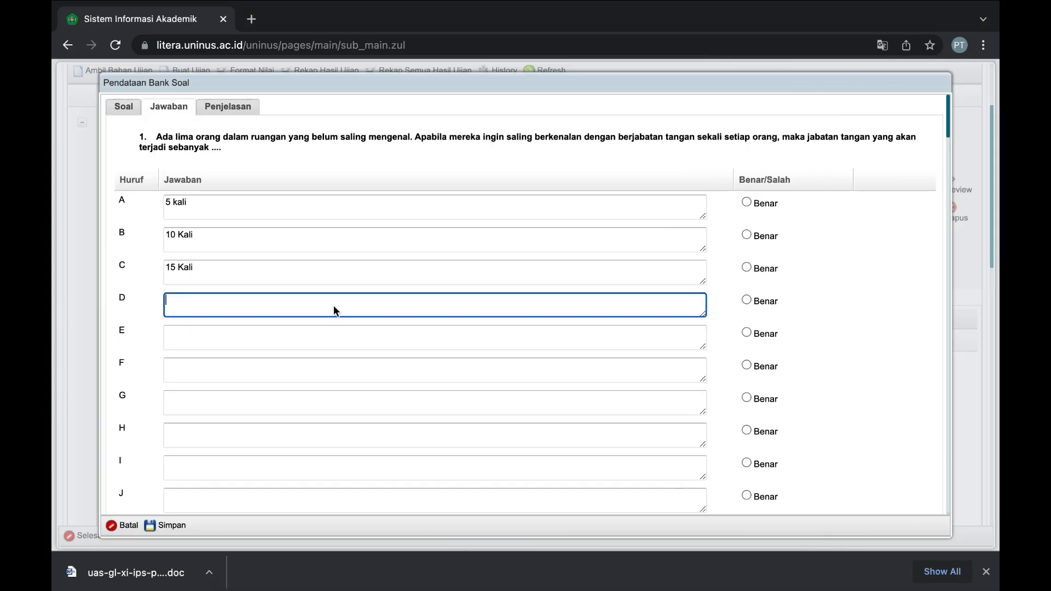
text(20 Kali)
Enter option E '24 Kali' and mark 15 Kali as the correct answer.
key(super+Tab)
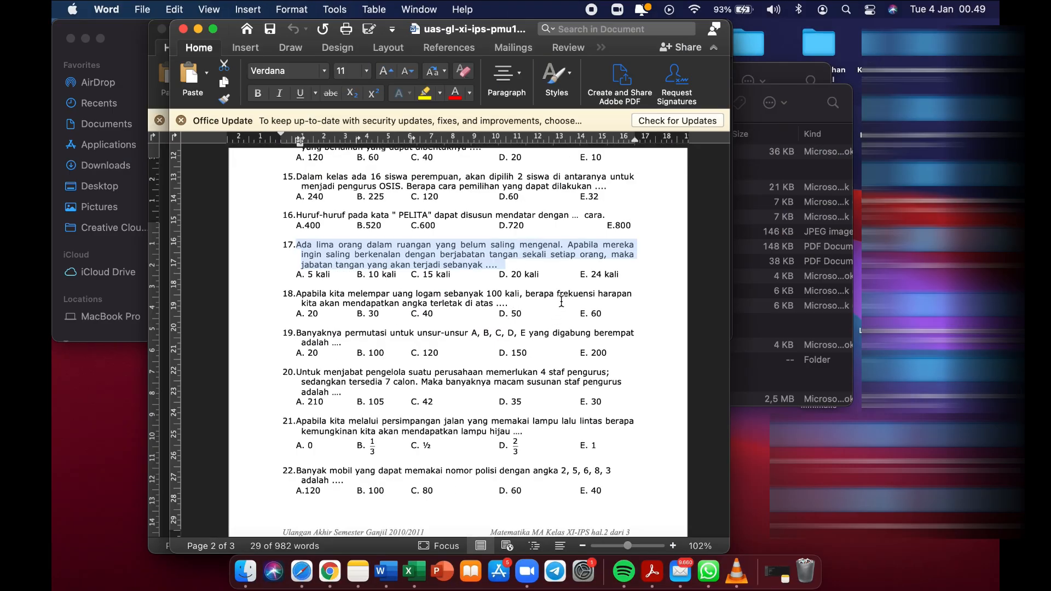
key(super+Tab)
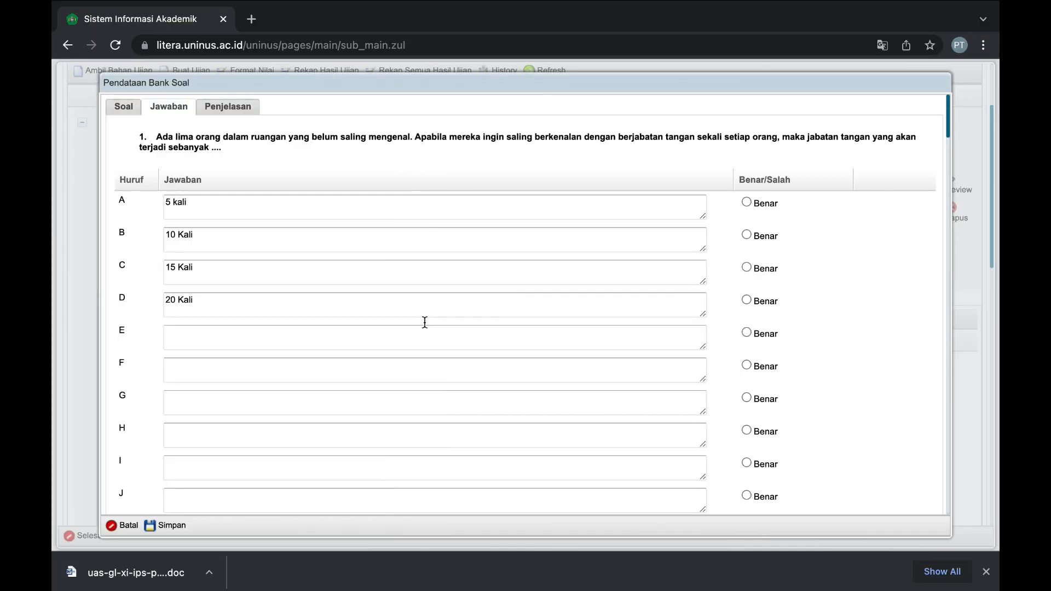
click(275, 342)
text(24)
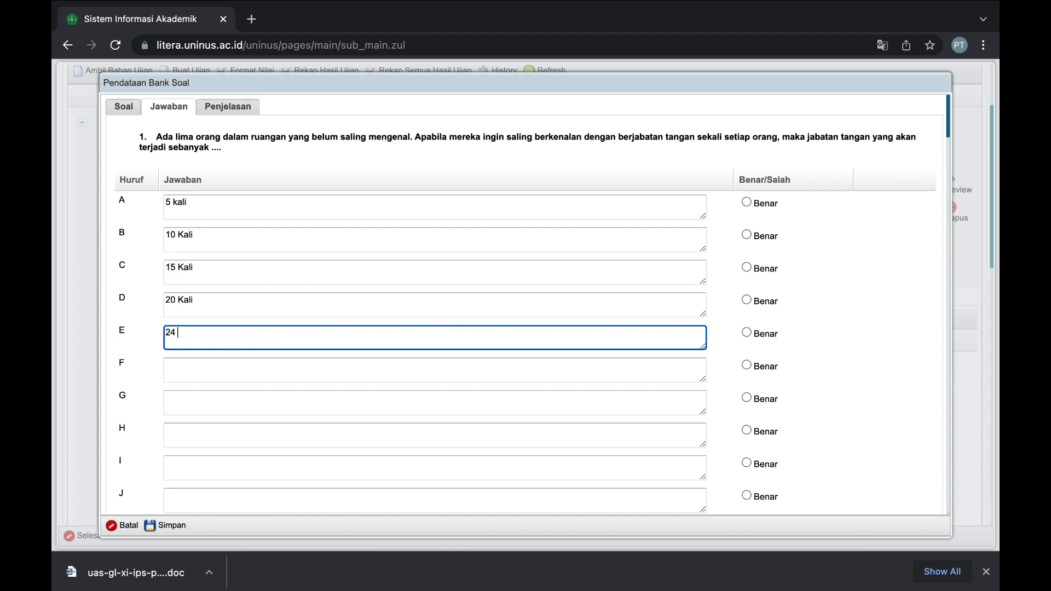
text( Kali)
key(super+Tab)
key(super+Tab)
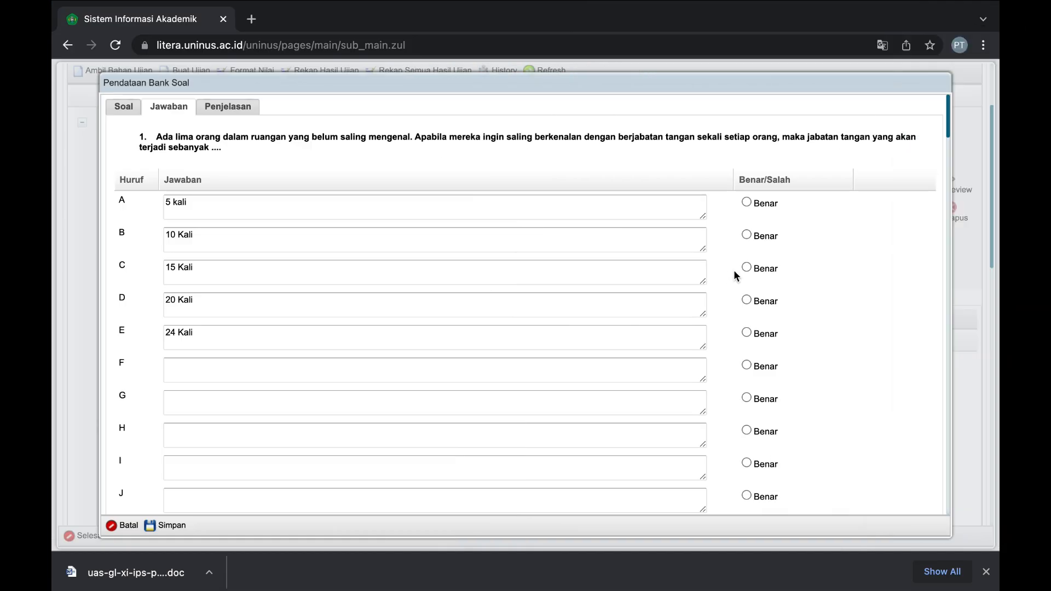
click(747, 268)
Save the handshake question with its five answers and start another new question.
click(163, 528)
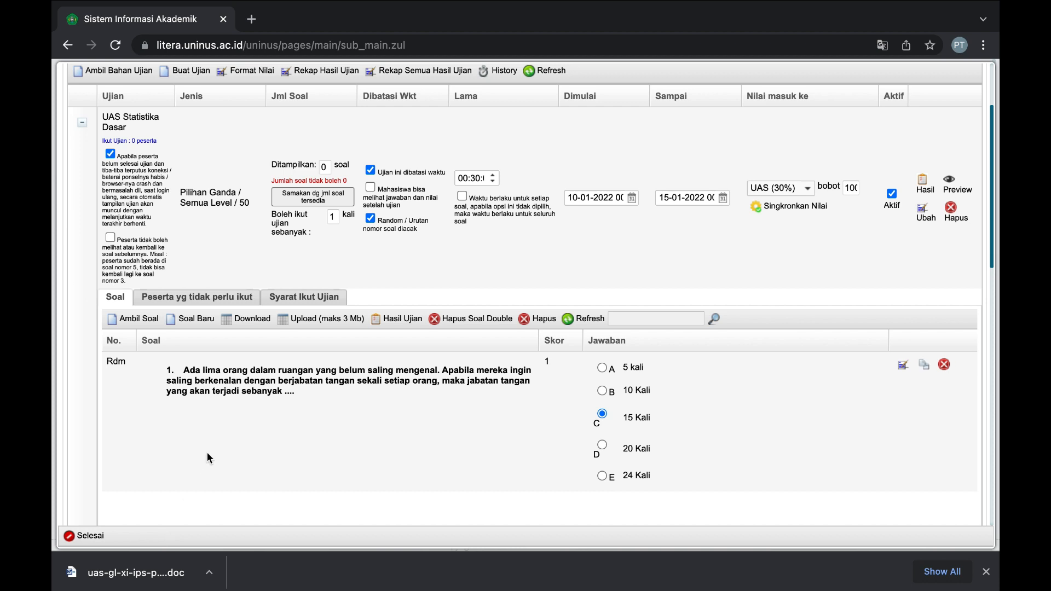
scroll(207, 452, down, 1)
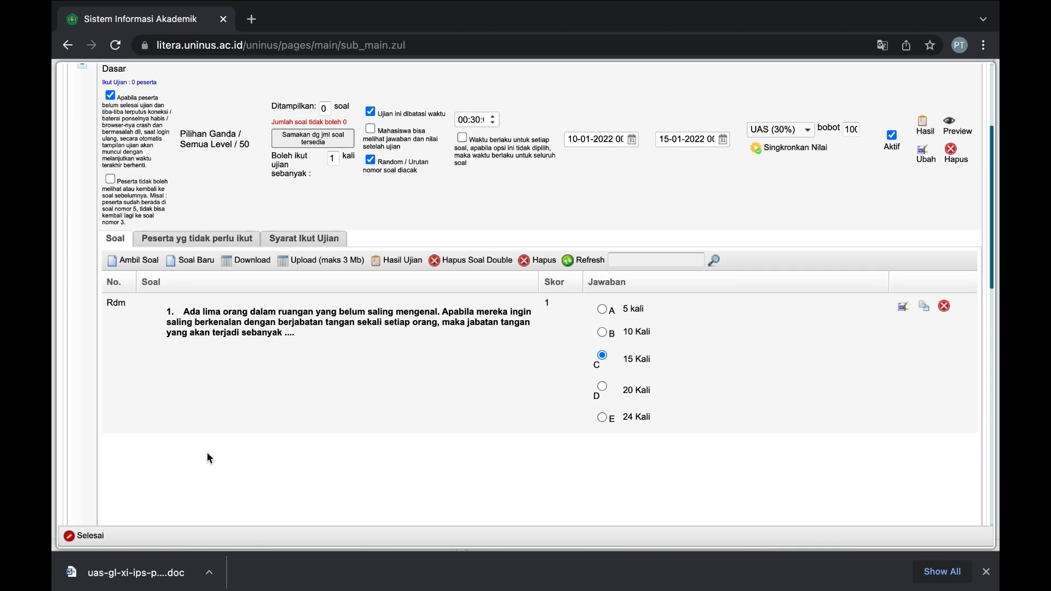
click(183, 266)
Paste Word's question 18, tossing a coin 100 times, as the new question's text.
key(ctrl+Left)
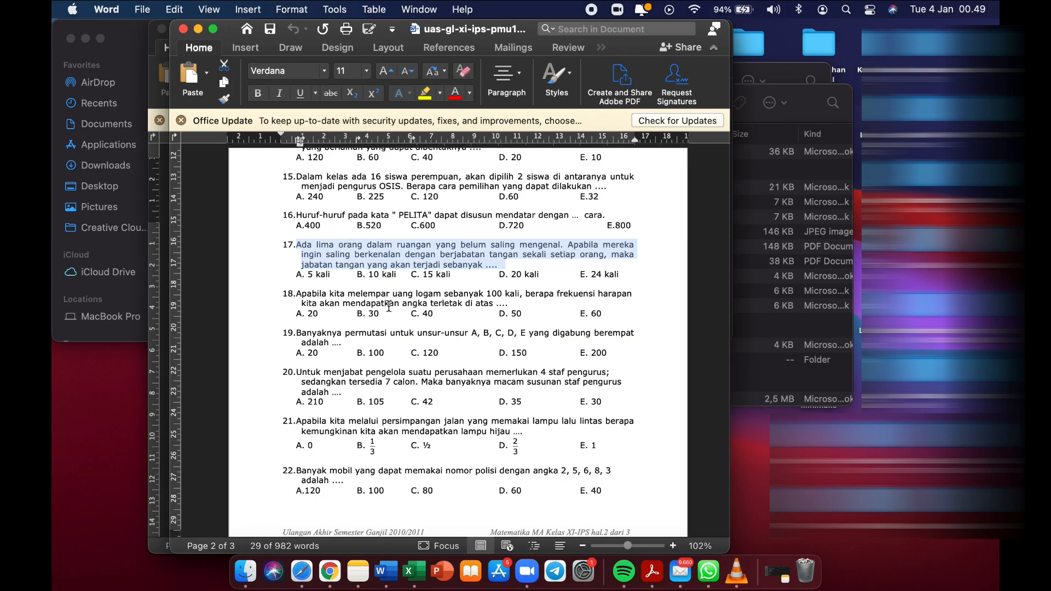
drag(296, 294, 507, 303)
key(super+c)
key(super+c)
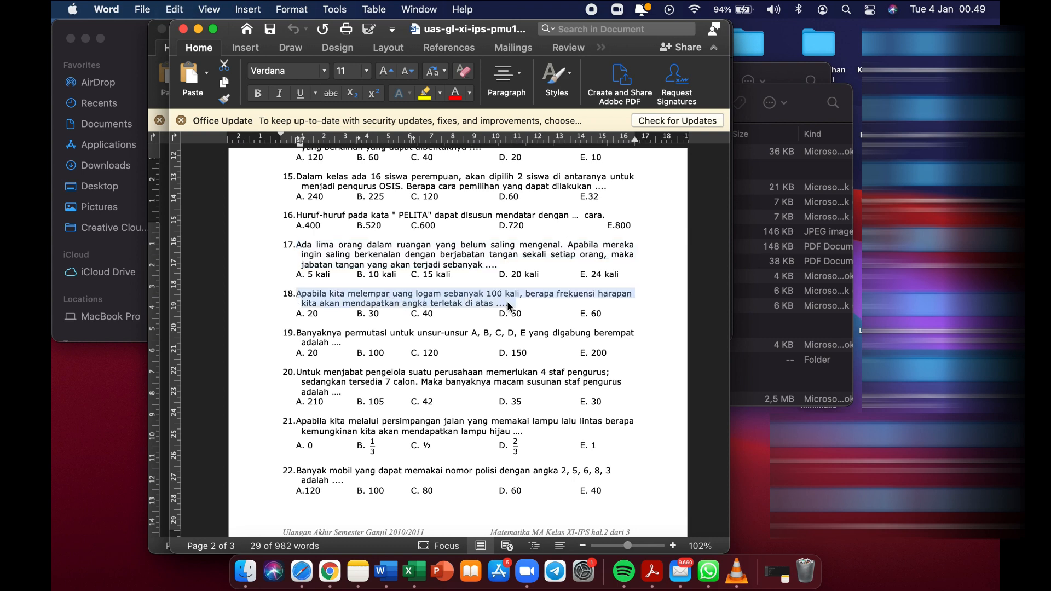
key(ctrl+Right)
click(275, 284)
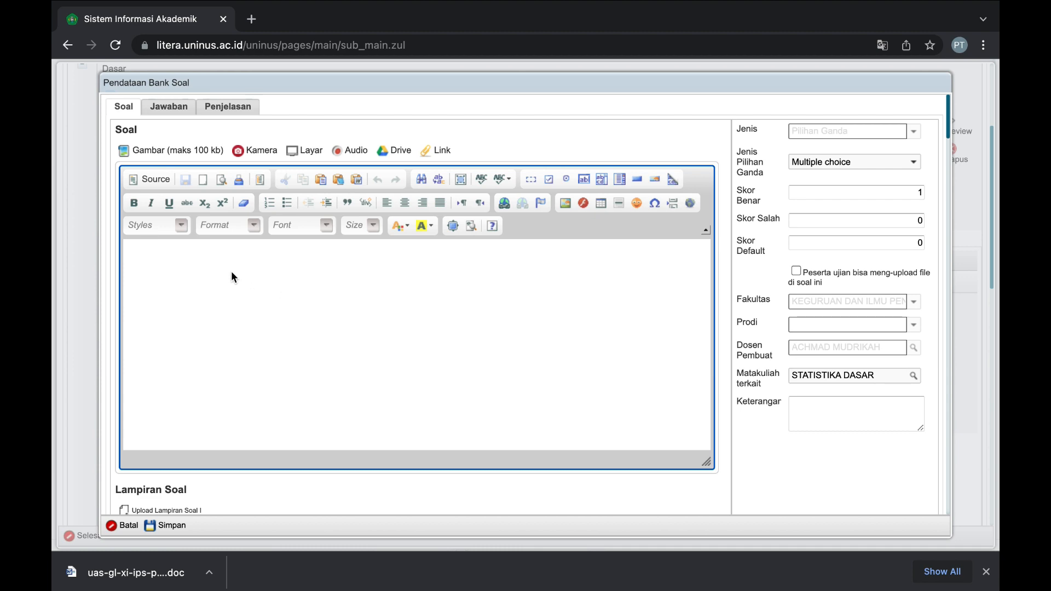
key(super+v)
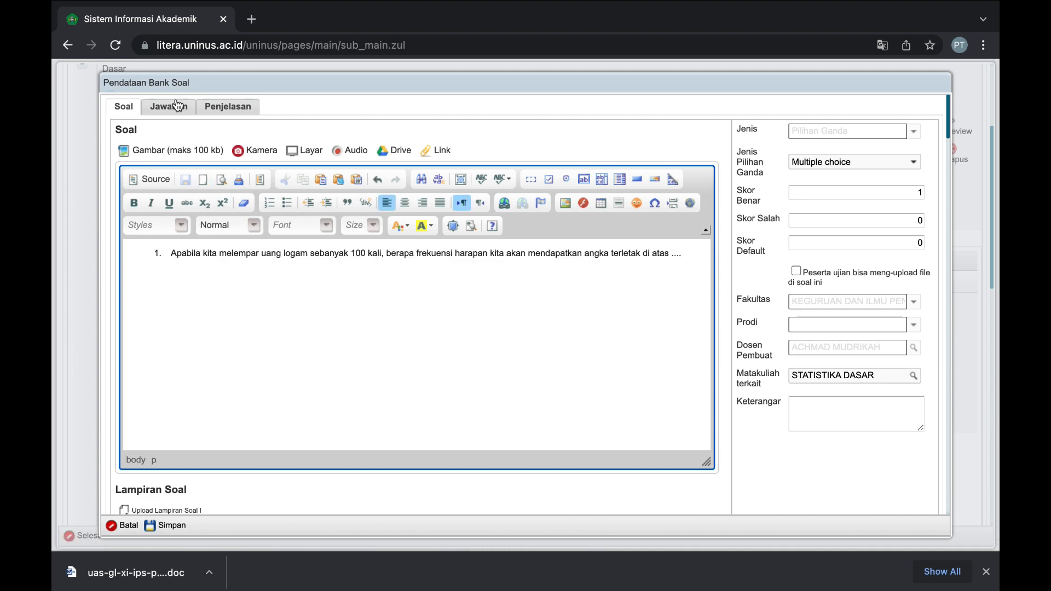
click(175, 104)
key(ctrl+Left)
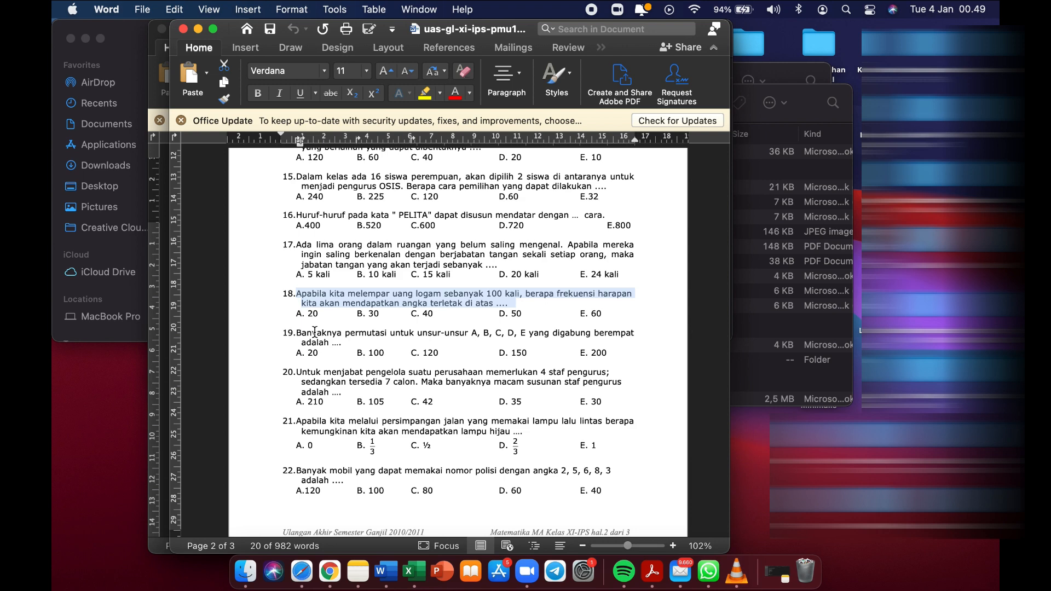
key(ctrl+Right)
Enter answer choices 20, 30, 40, 50 and 60 in A–E, mark 40 correct, and save.
click(214, 198)
text(2)
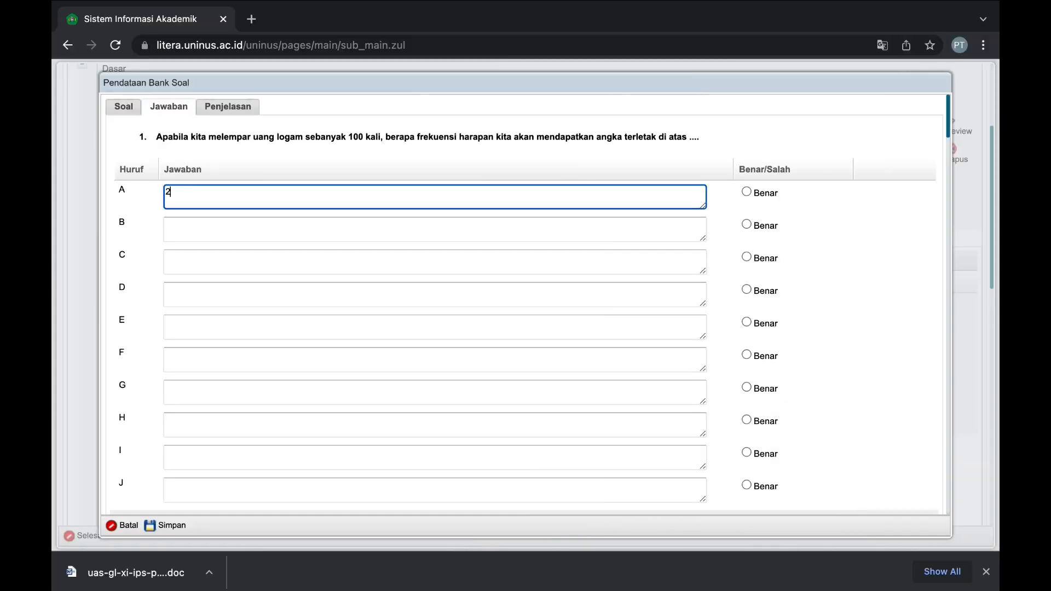
text(0)
key(Tab)
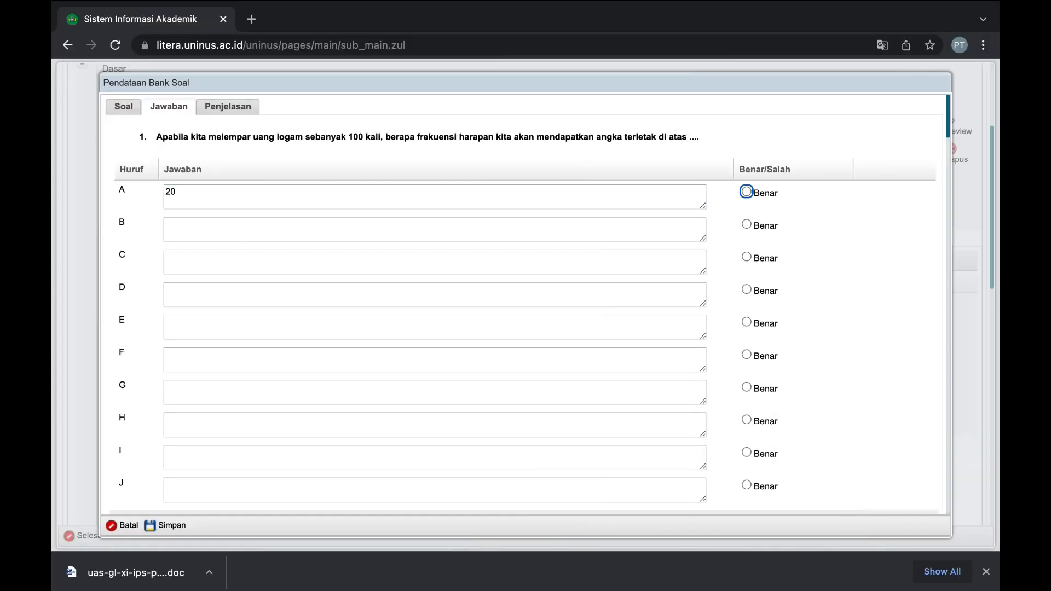
click(186, 224)
text(30)
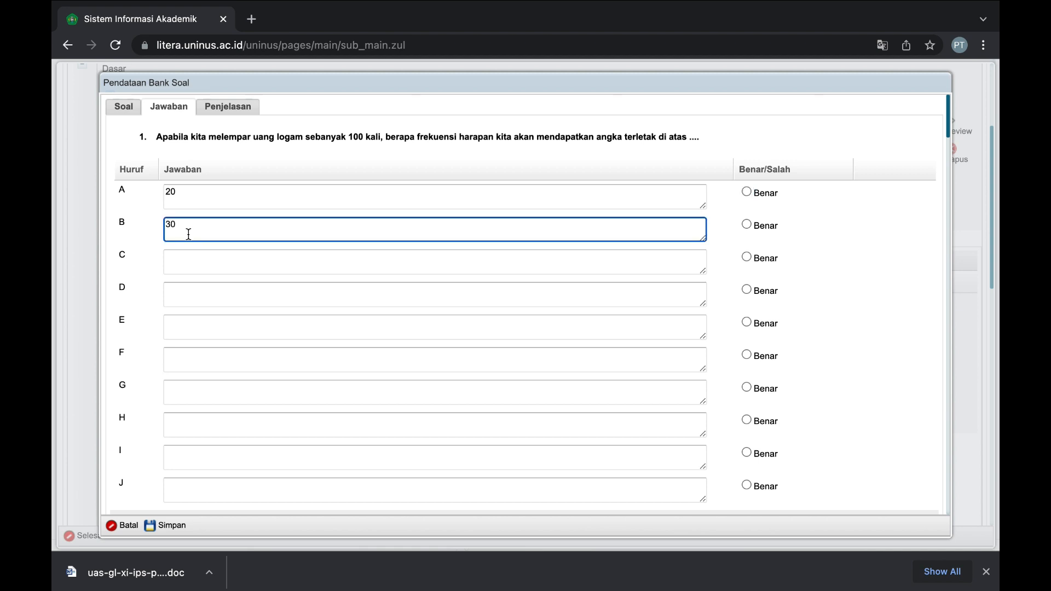
click(190, 264)
text(40)
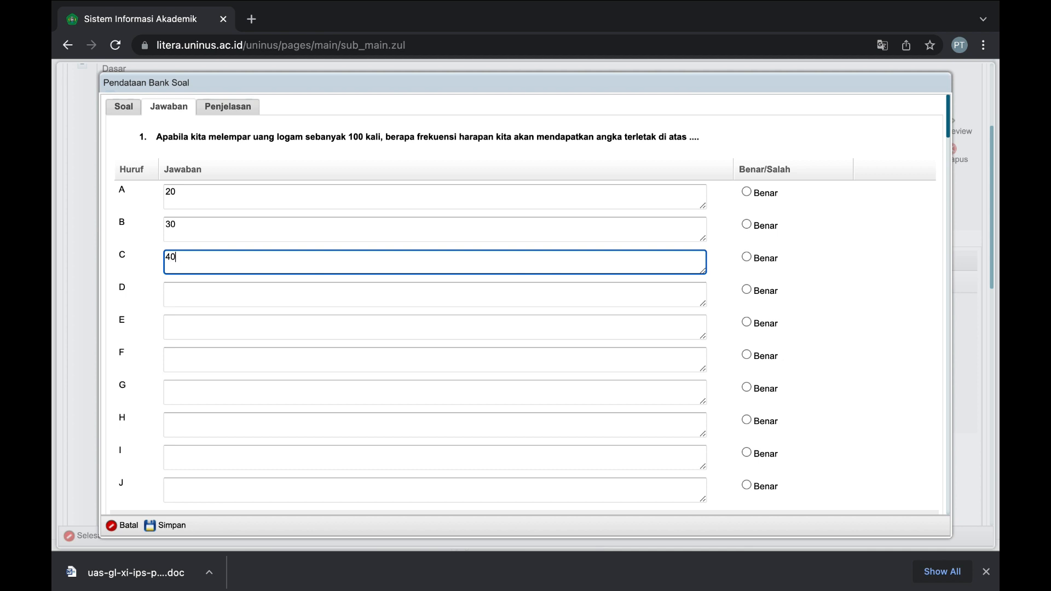
click(199, 294)
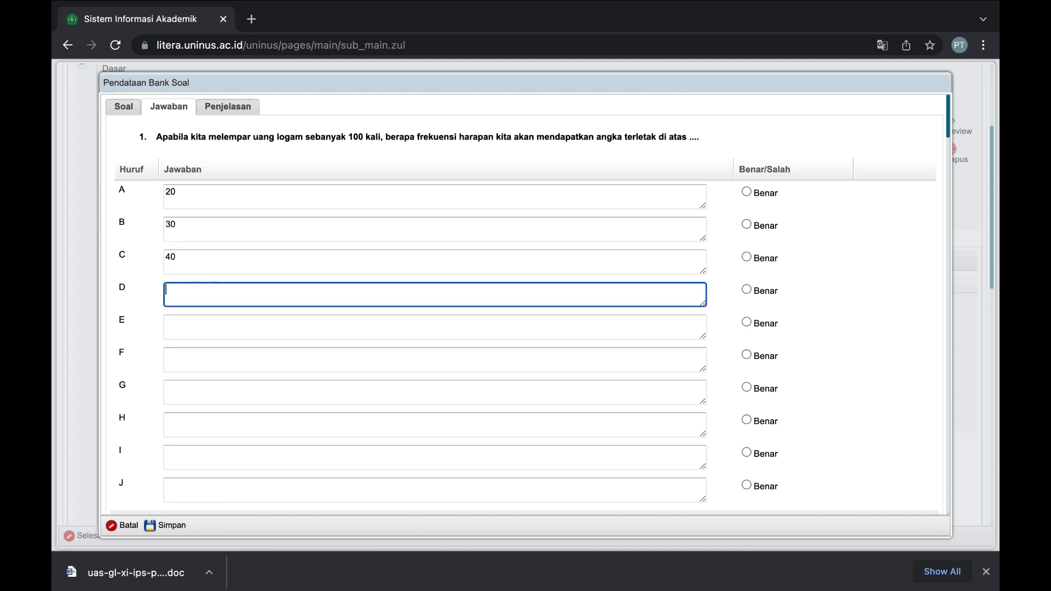
text(50)
click(194, 324)
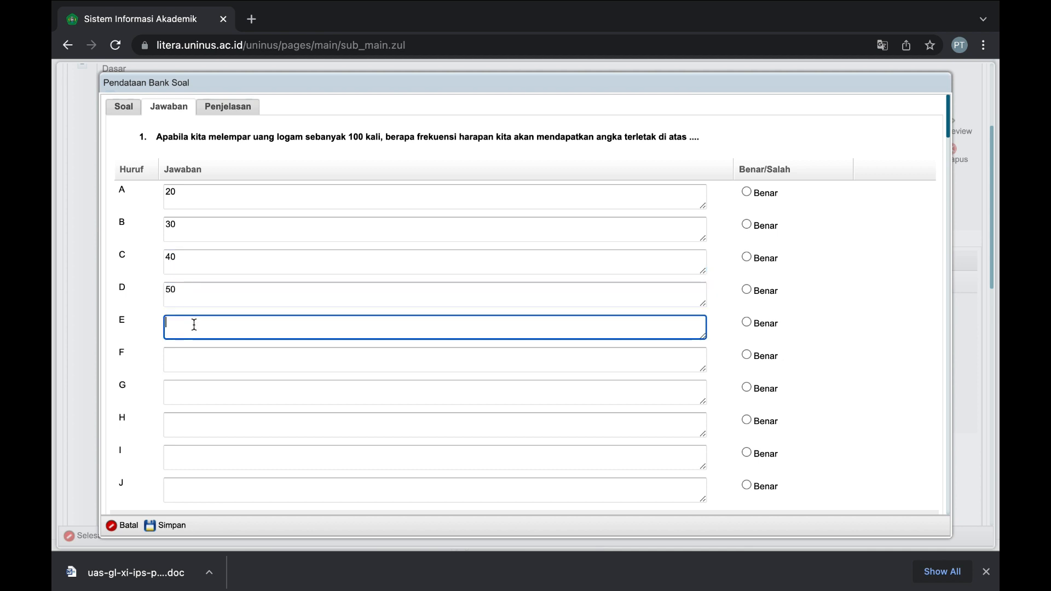
text(60)
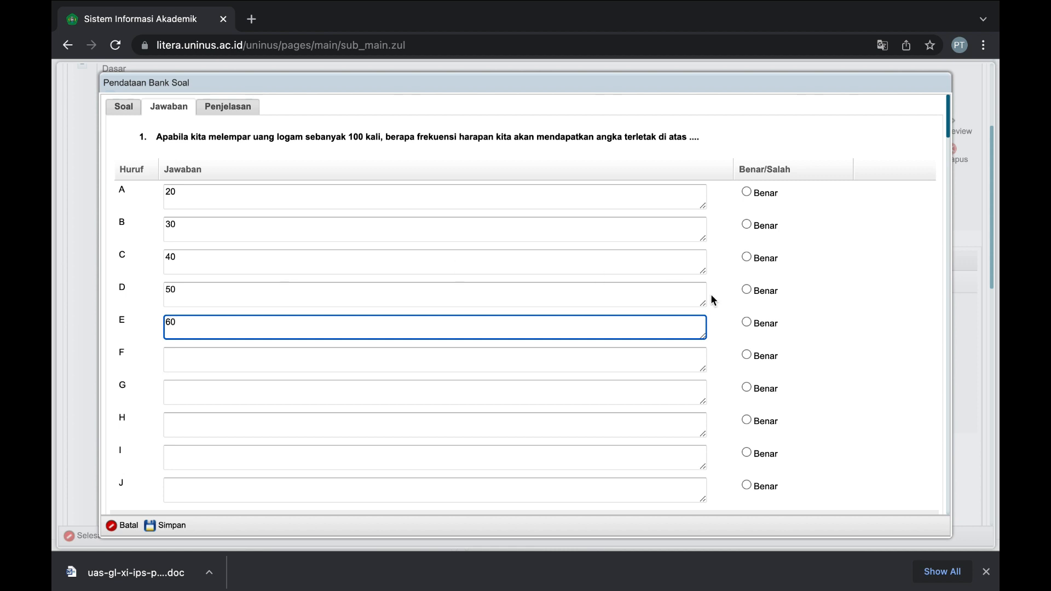
click(747, 258)
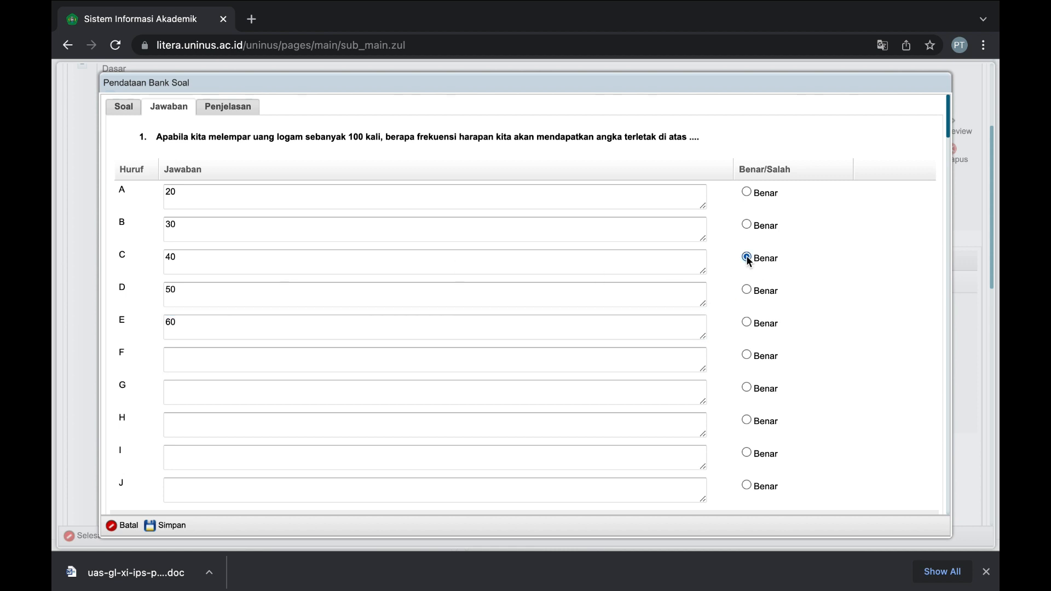
click(165, 525)
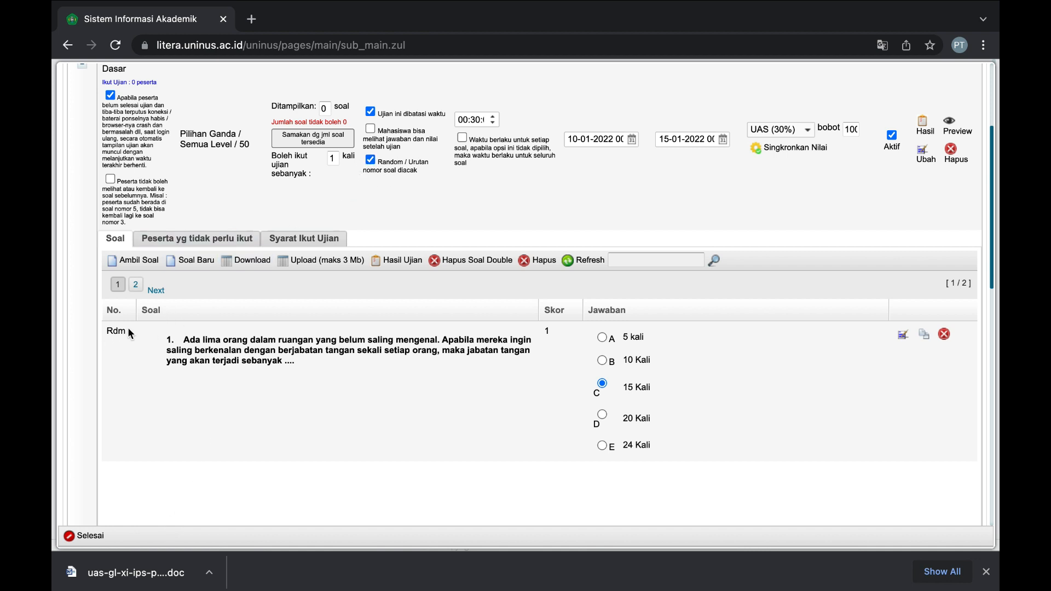
Match the displayed question count to the 2 available questions, check page 2, and open the preview.
click(319, 141)
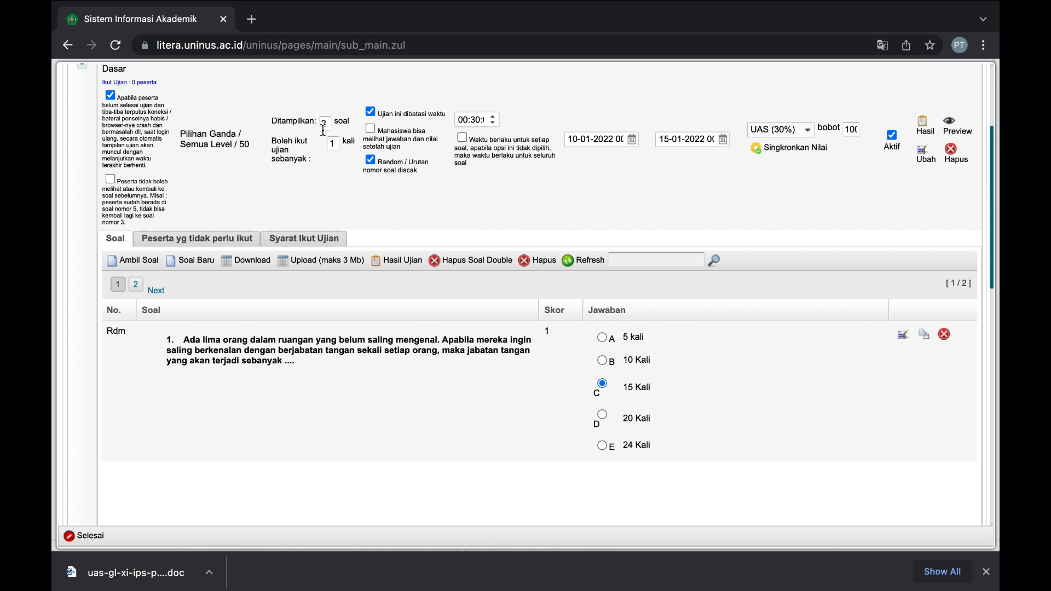
click(137, 286)
scroll(495, 314, up, 3)
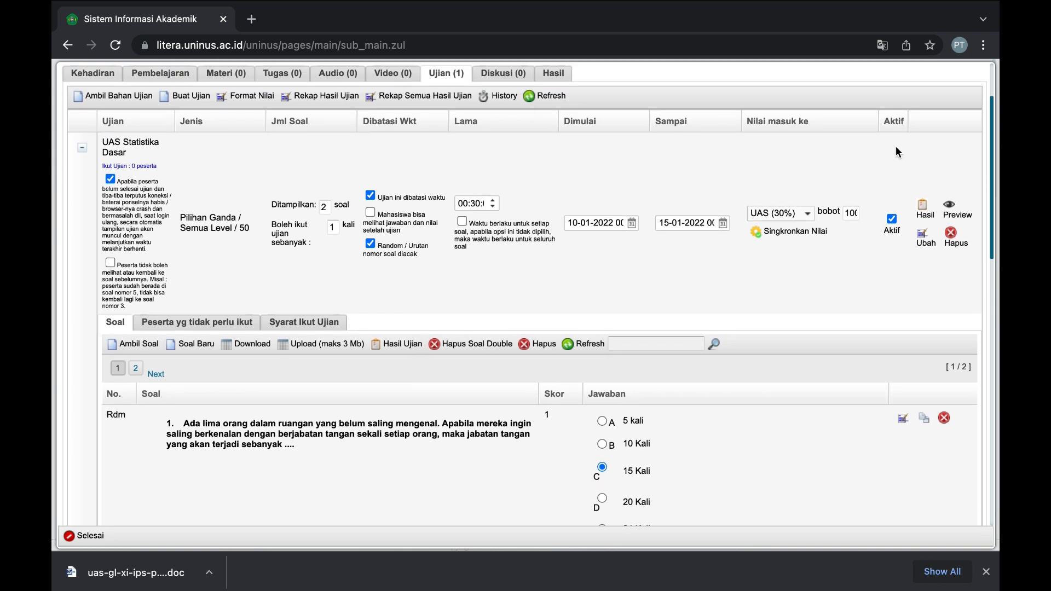
click(952, 204)
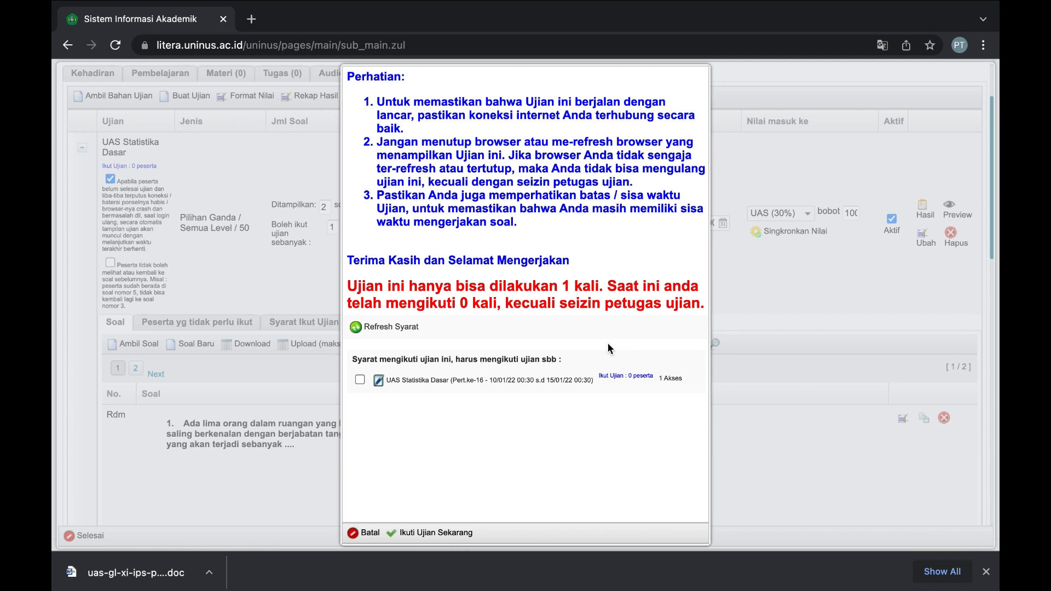
Run the preview through both questions, confirm finishing, and return to meeting 16's exam list.
click(425, 539)
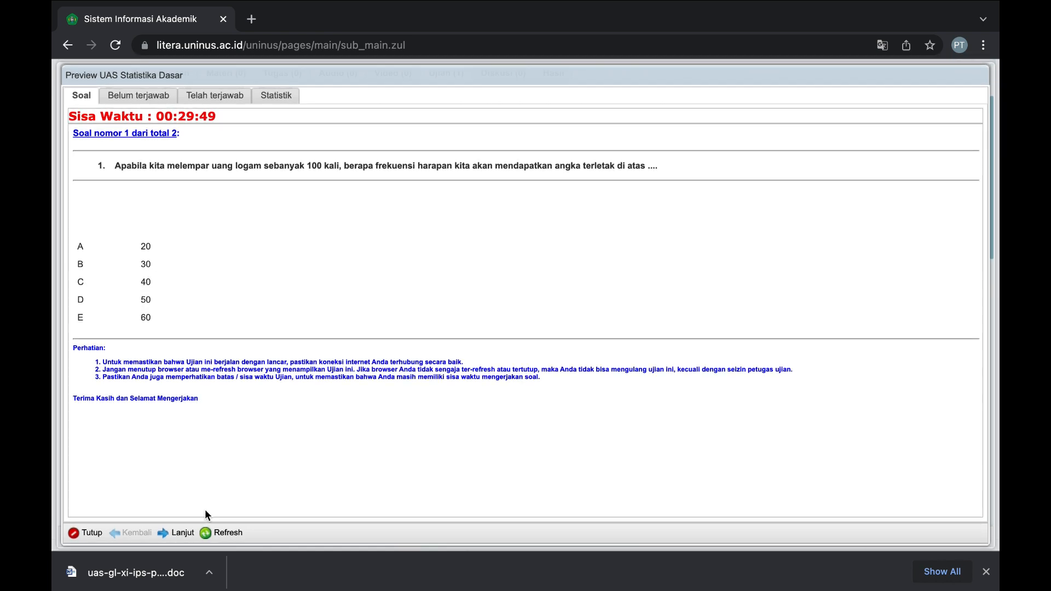
click(173, 534)
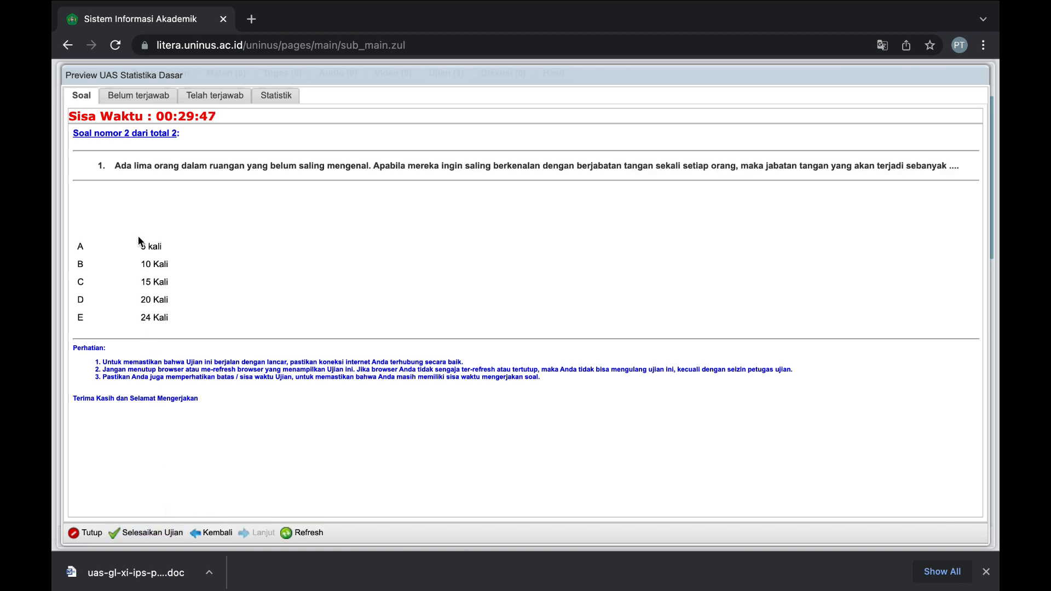
click(166, 533)
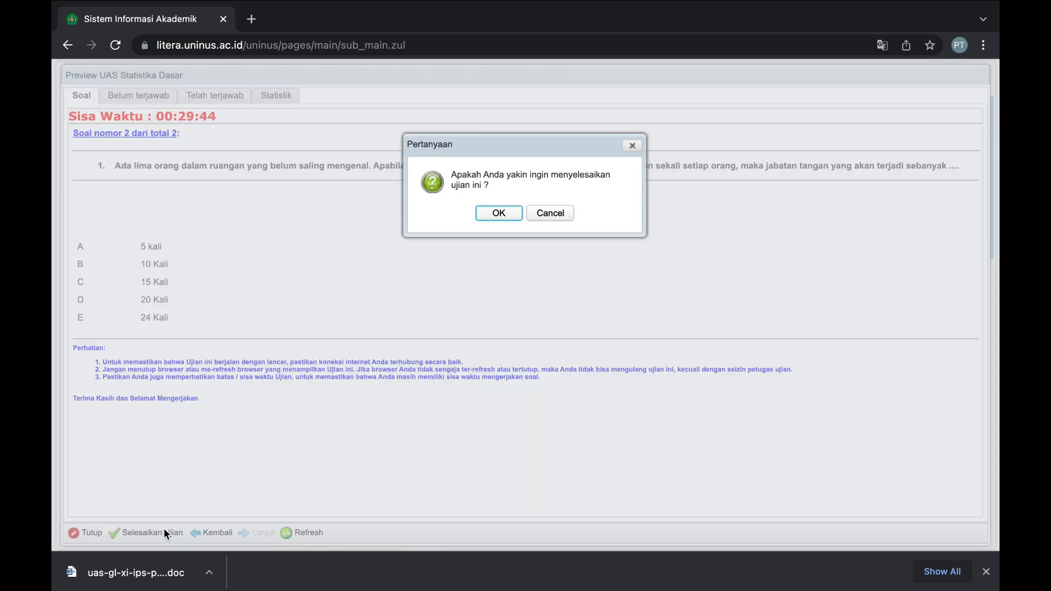
click(487, 216)
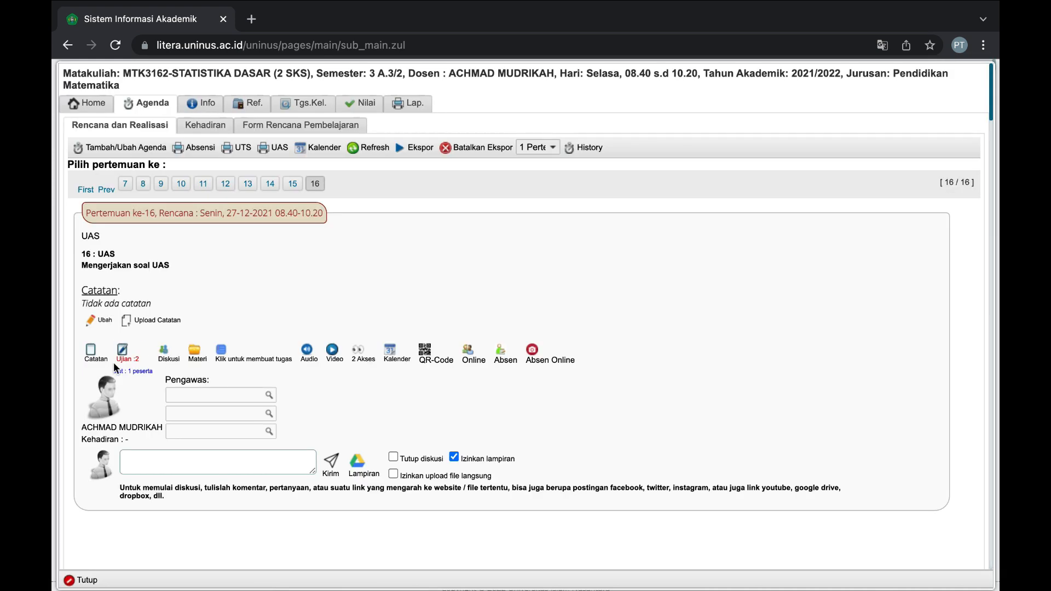
click(137, 356)
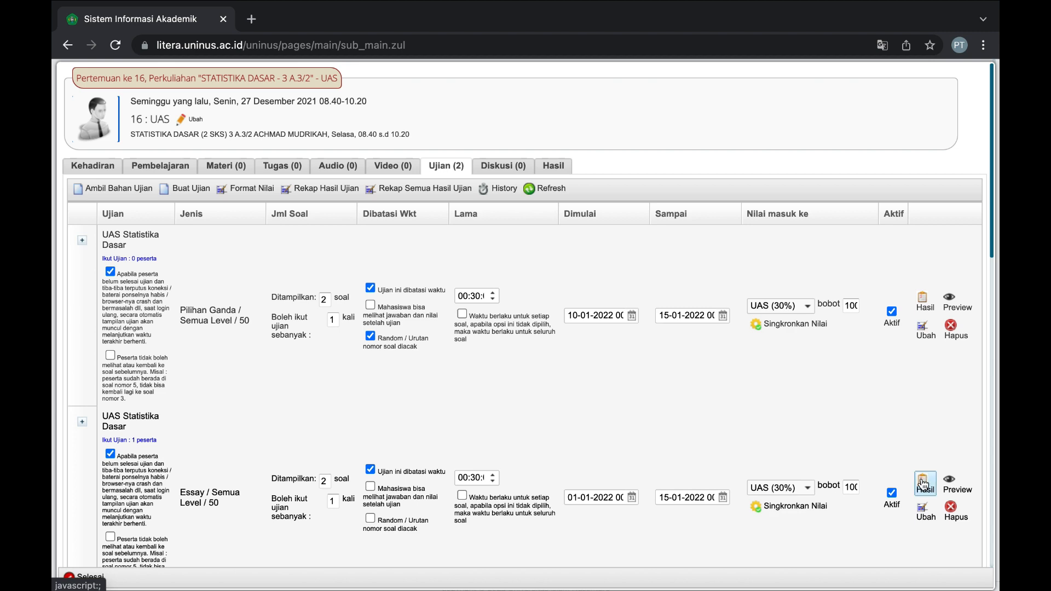
Glance at the multiple-choice exam's results, then open the essay exam's results and the first participant's score.
click(923, 302)
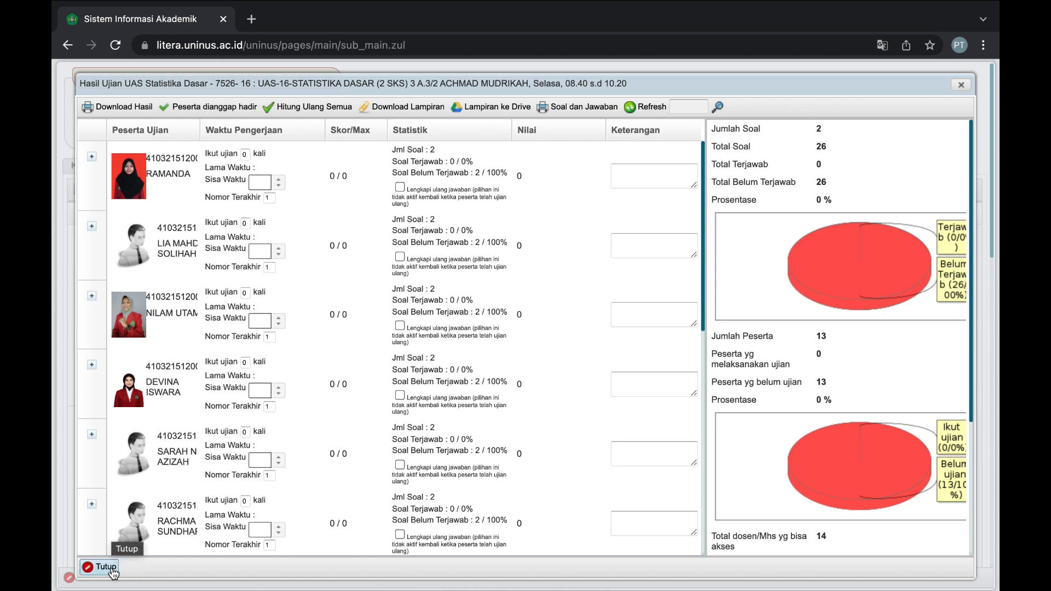
click(112, 568)
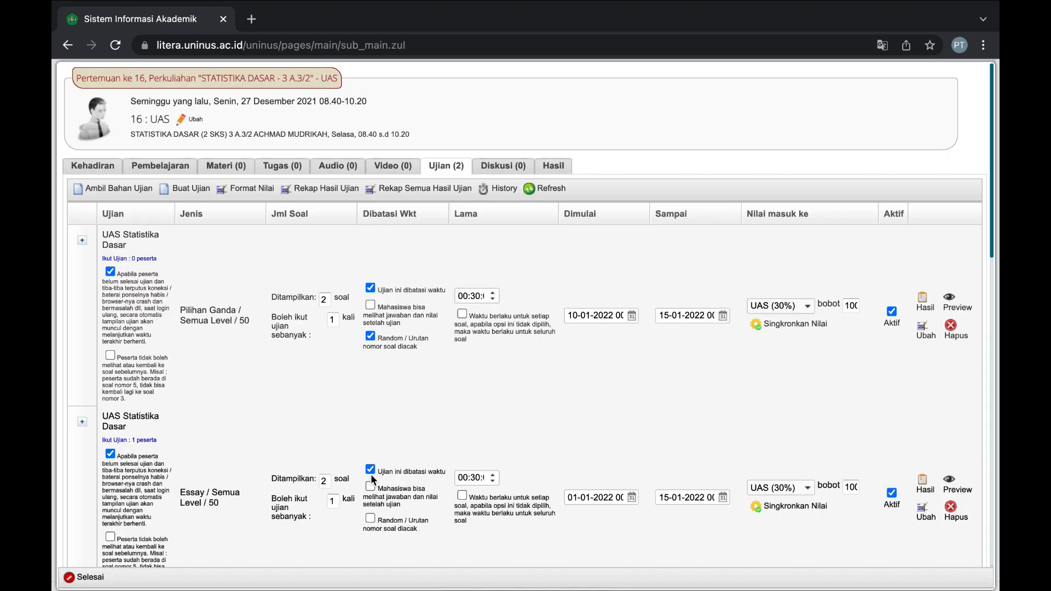
click(923, 482)
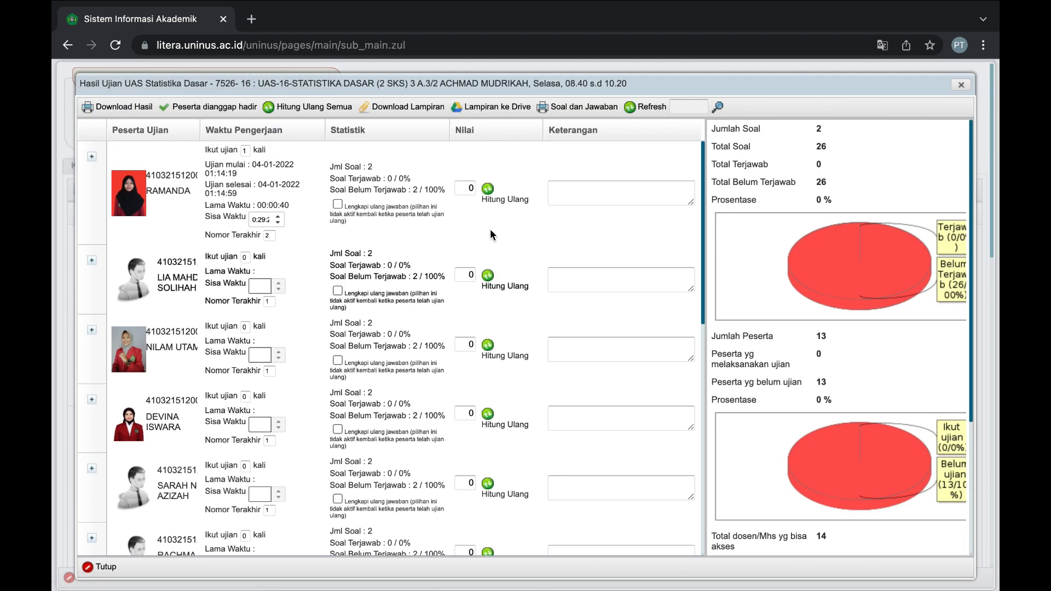
click(470, 189)
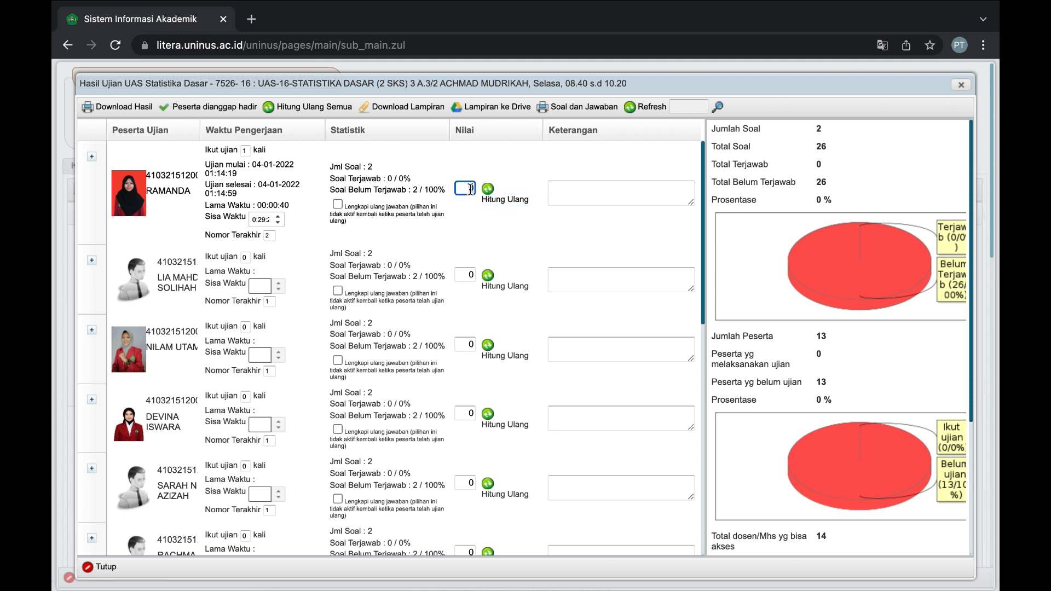
Expand the first participant's essay answers and bring up question 2.
click(91, 161)
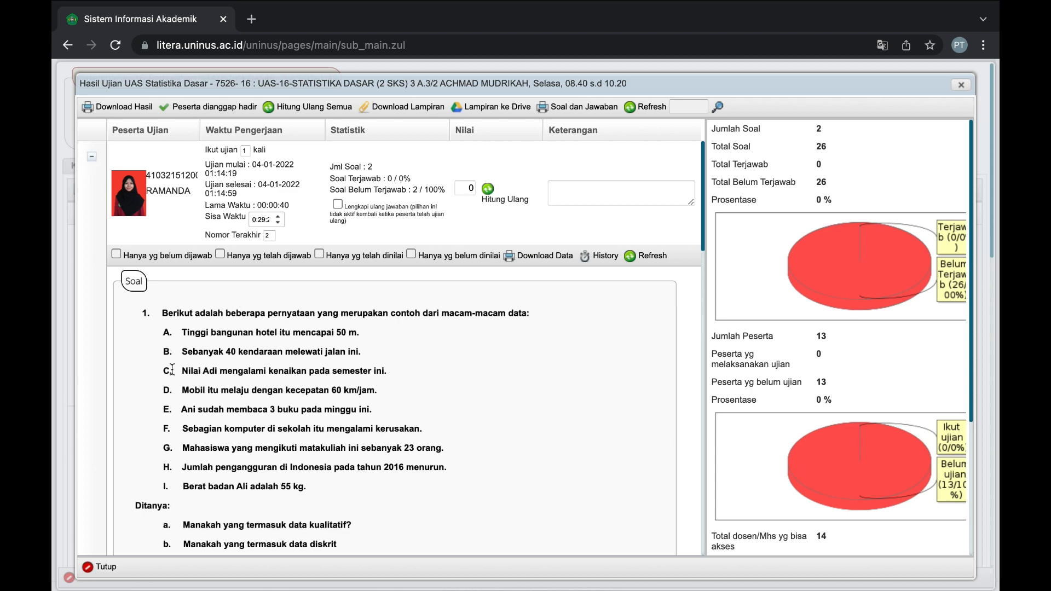
scroll(173, 366, down, 2)
scroll(172, 366, down, 2)
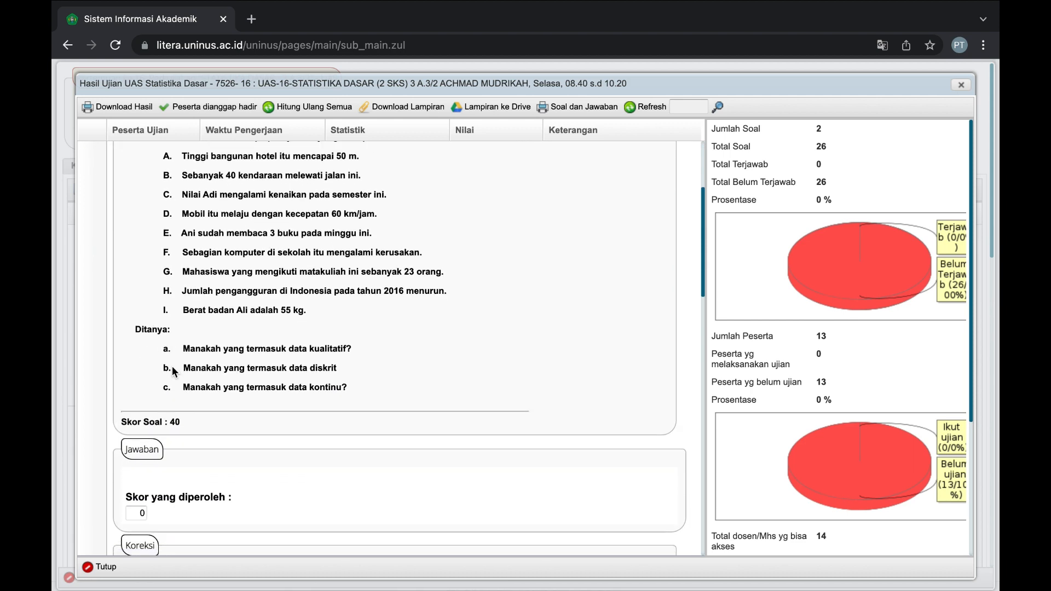
scroll(179, 424, down, 2)
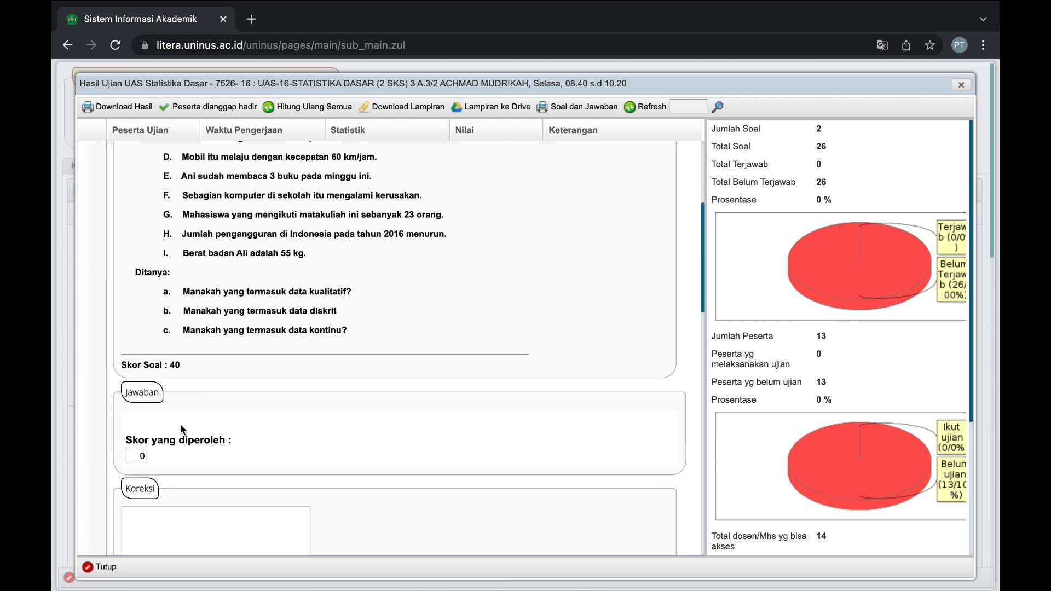
scroll(170, 432, down, 3)
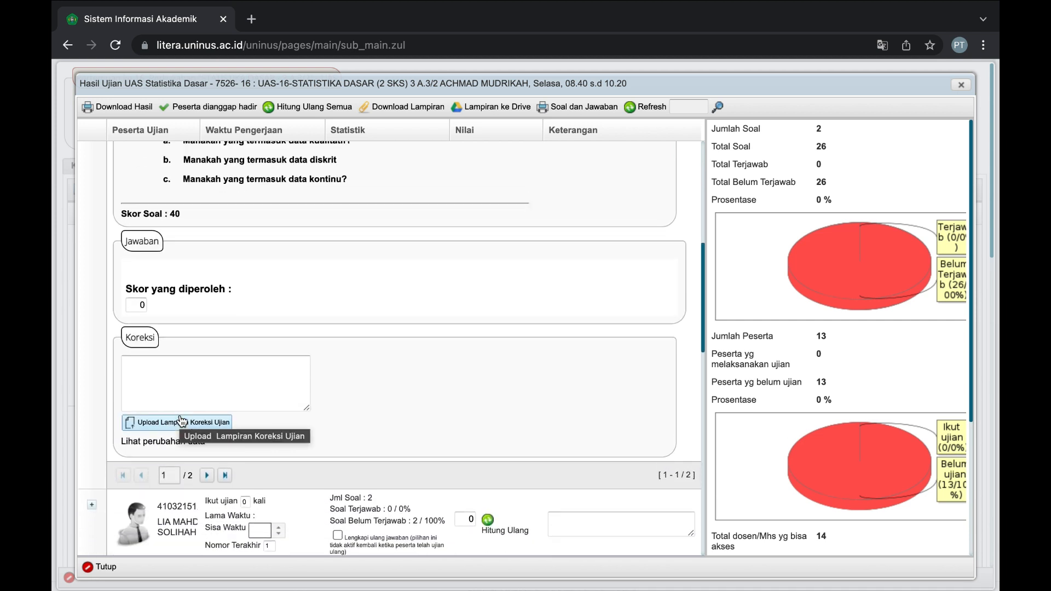
scroll(181, 420, up, 5)
scroll(179, 415, down, 6)
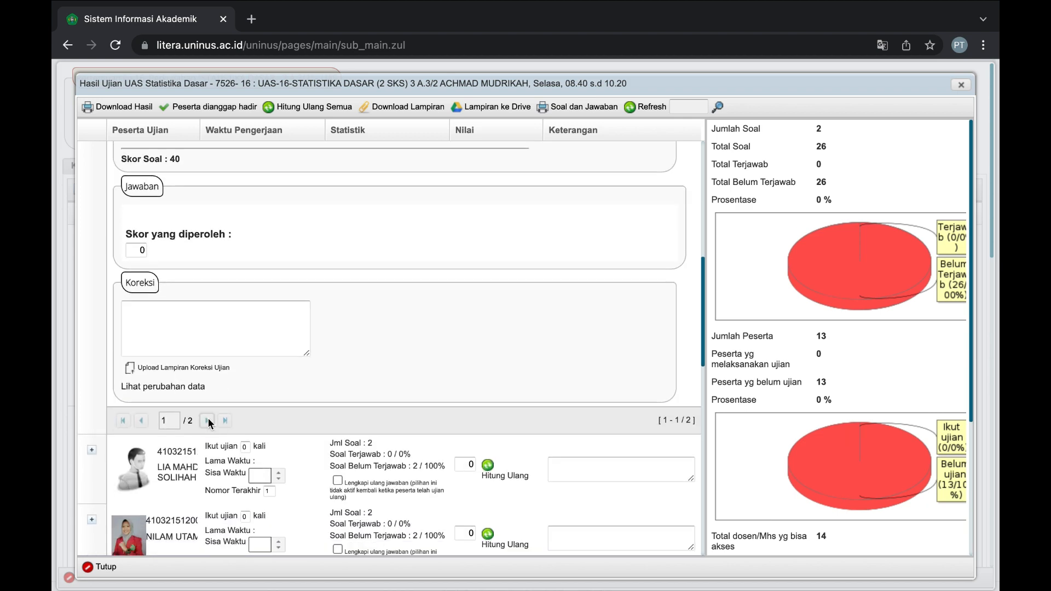
click(207, 421)
scroll(208, 418, up, 6)
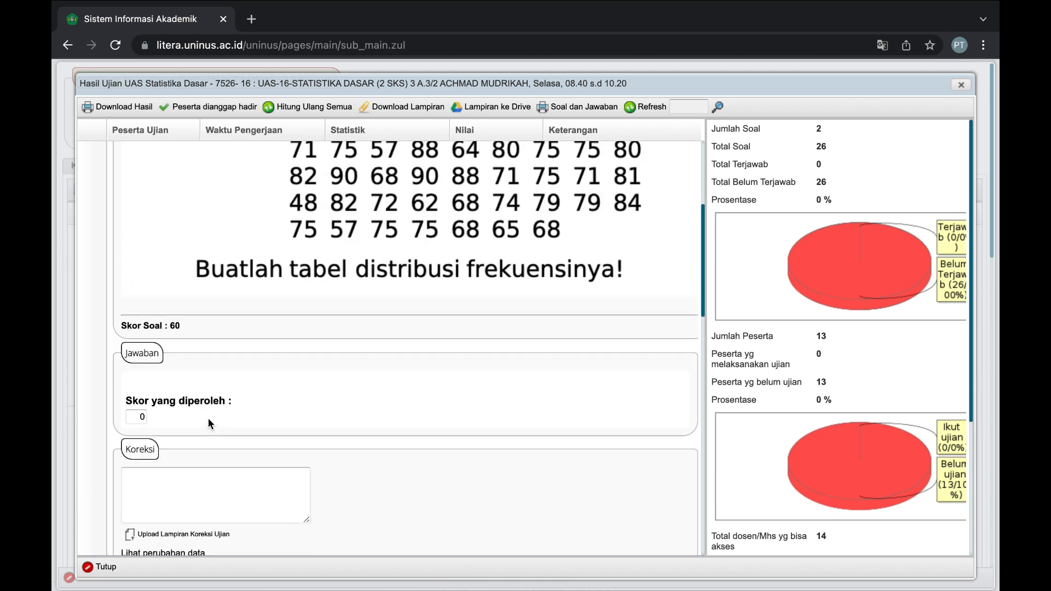
scroll(208, 418, up, 2)
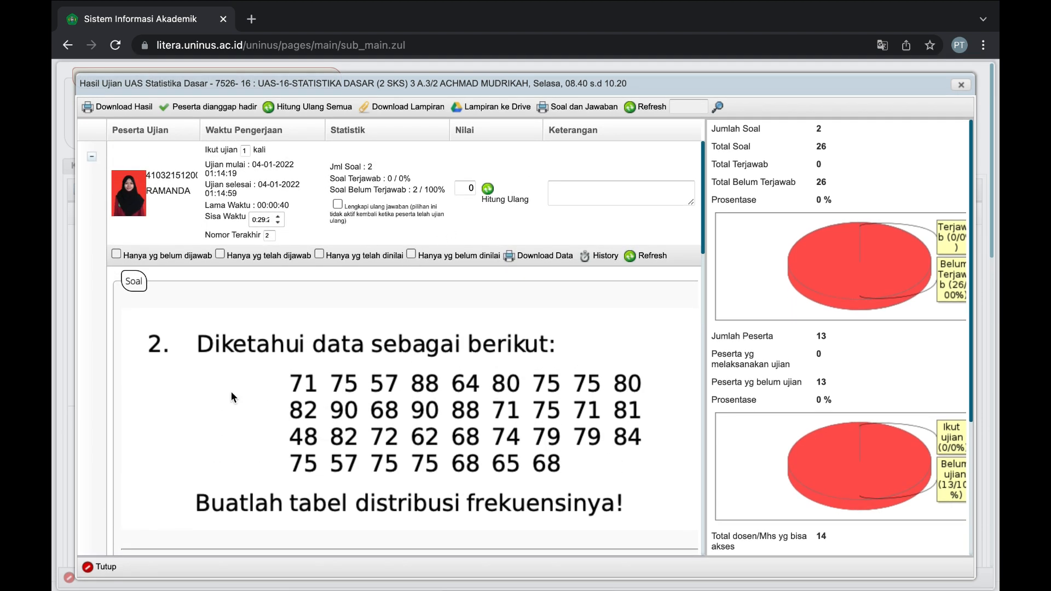
scroll(231, 391, down, 5)
scroll(231, 392, down, 2)
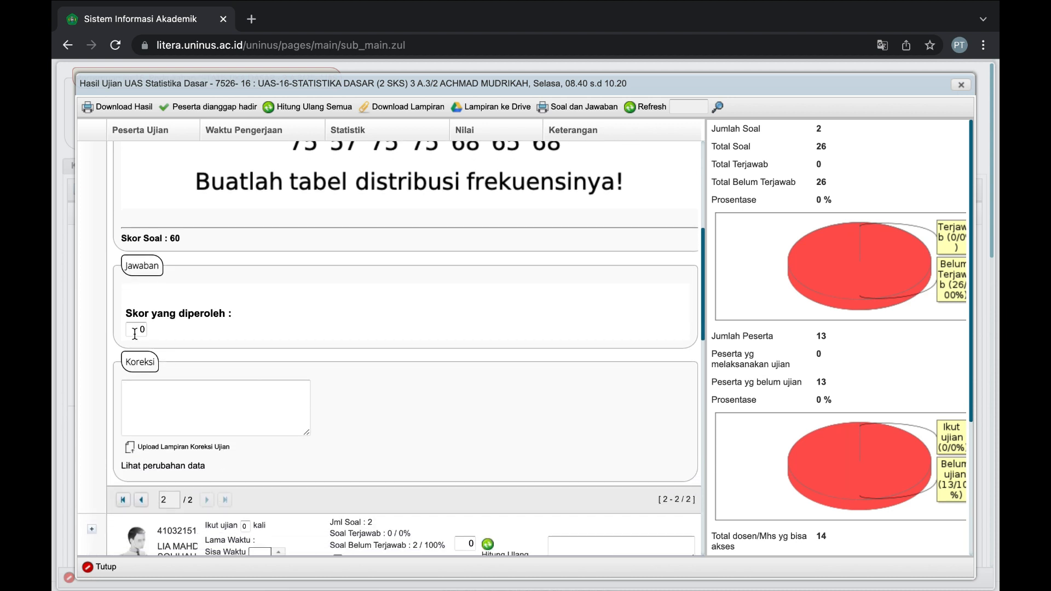
Enter 50 as question 2's obtained score.
click(139, 331)
text(6)
key(Delete)
text(50)
Go back to question 1 and enter 40 as its obtained score.
click(142, 500)
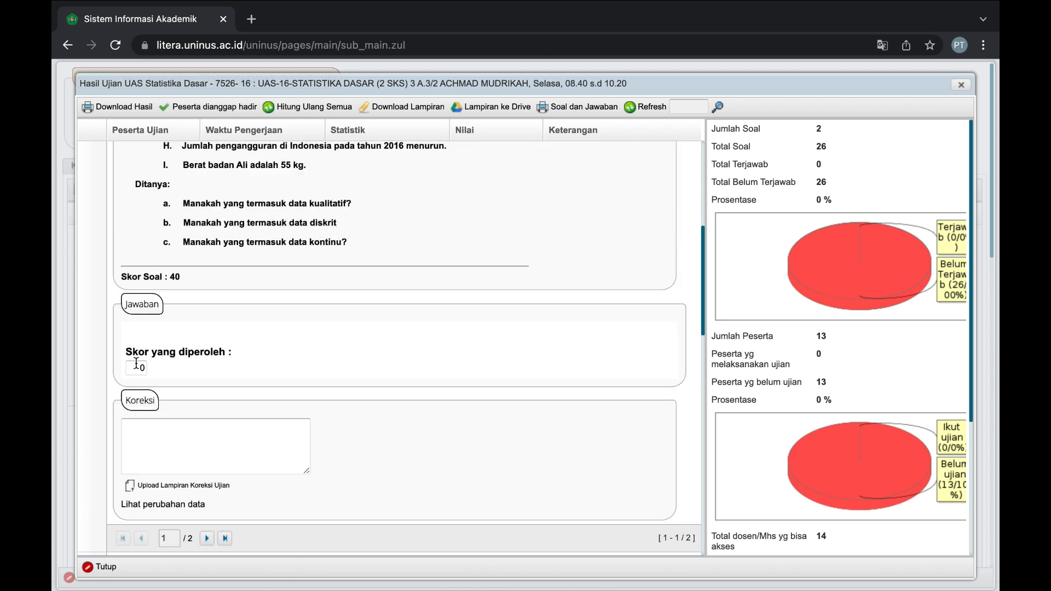
click(136, 363)
text(40)
scroll(293, 305, up, 6)
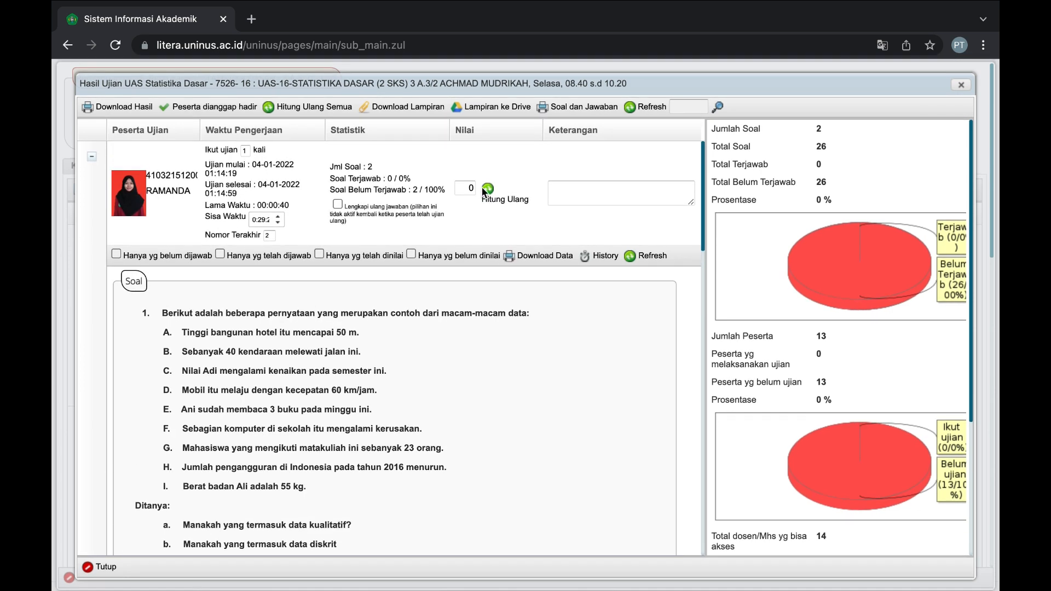
Recalculate the grade to 41,6, check question 2, then overwrite the grade with 100.
click(486, 191)
double_click(462, 186)
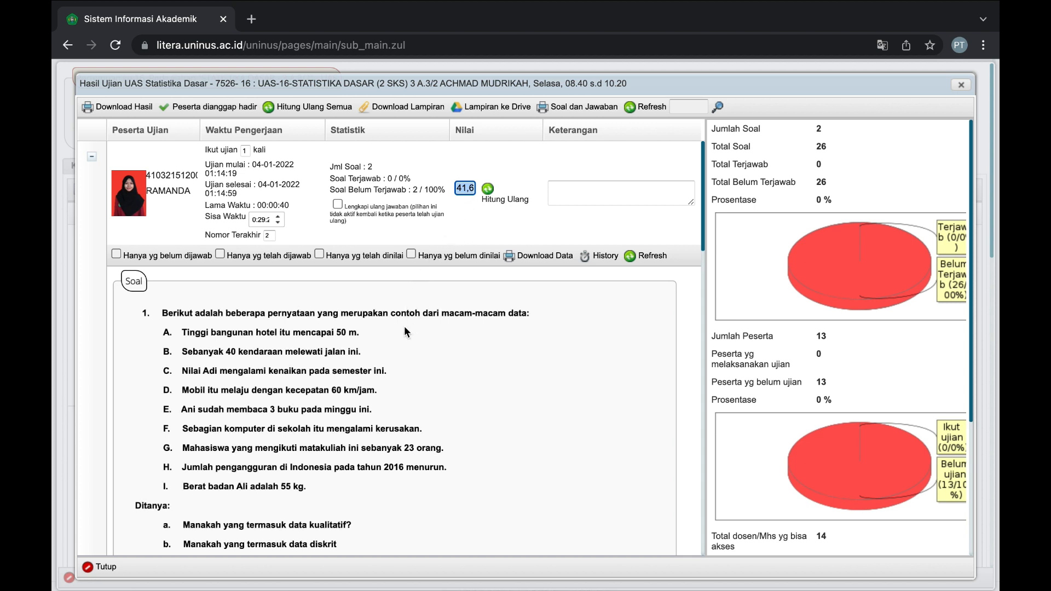
scroll(404, 327, down, 5)
scroll(166, 442, down, 5)
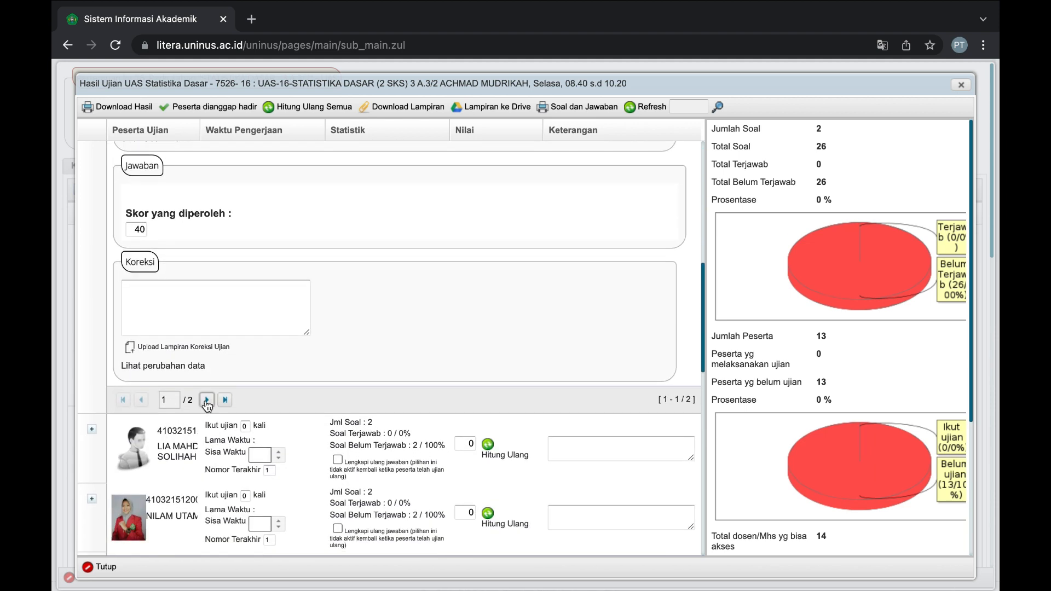
click(206, 399)
scroll(206, 401, up, 3)
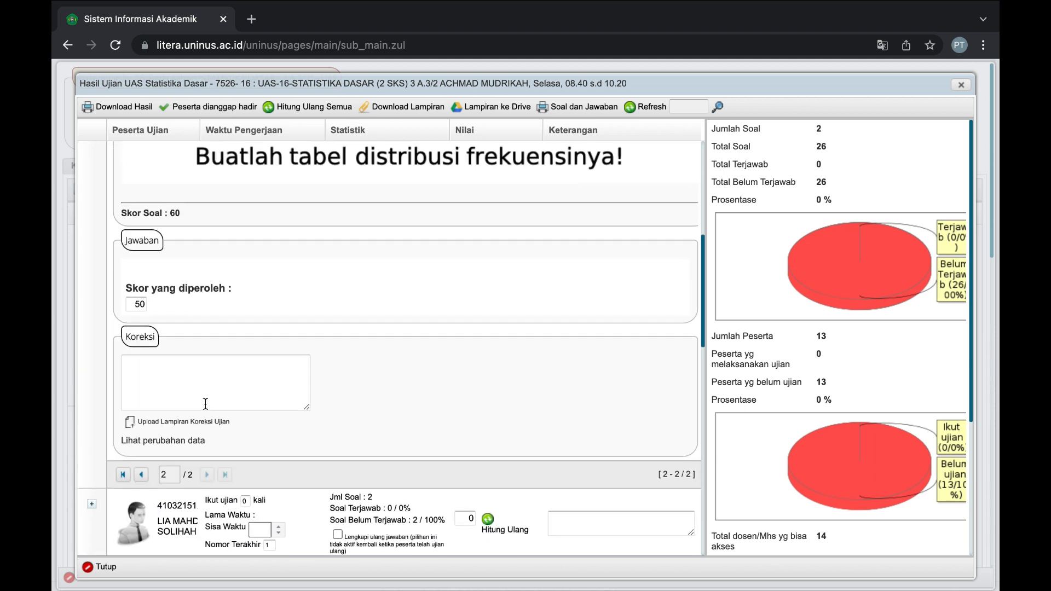
scroll(205, 404, up, 3)
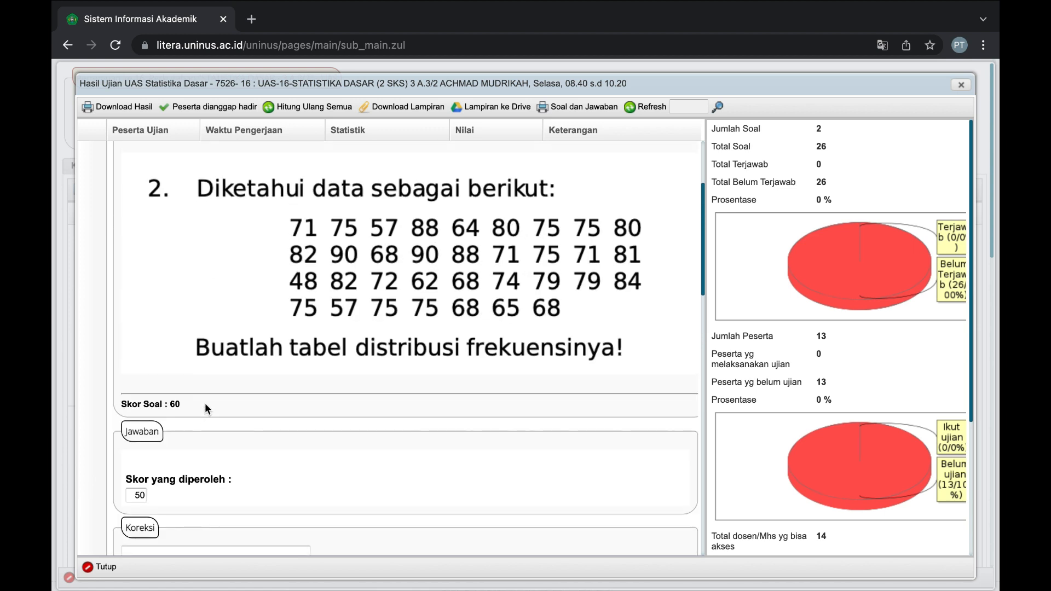
scroll(204, 403, up, 2)
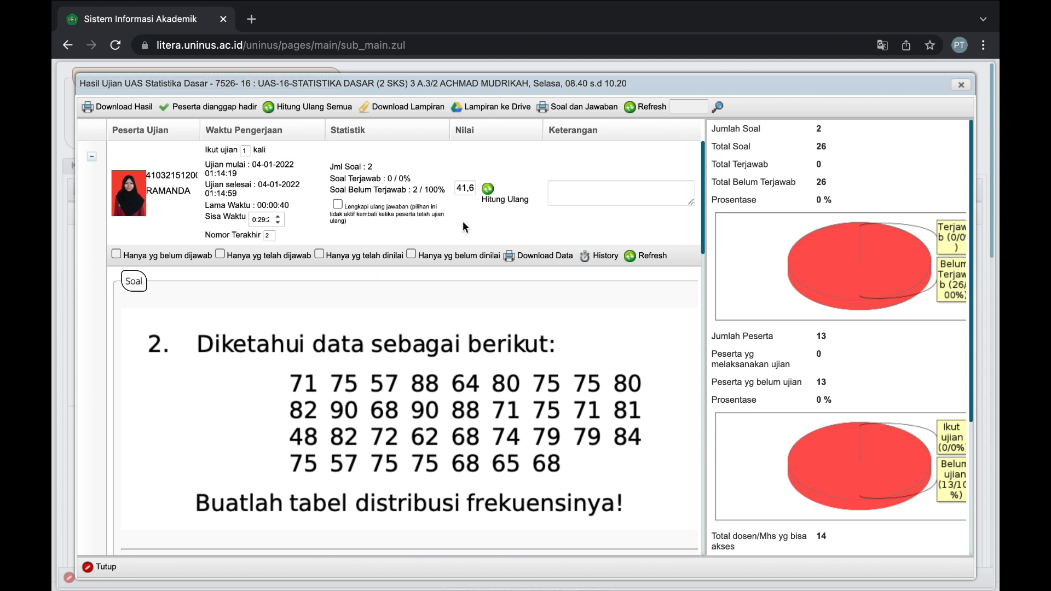
click(461, 188)
text(100)
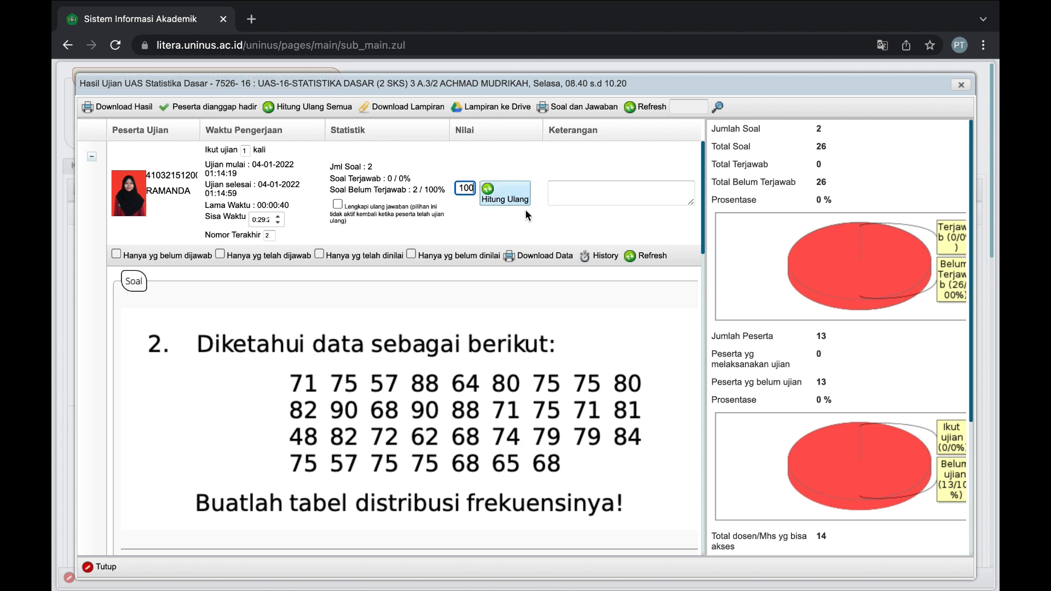
click(515, 229)
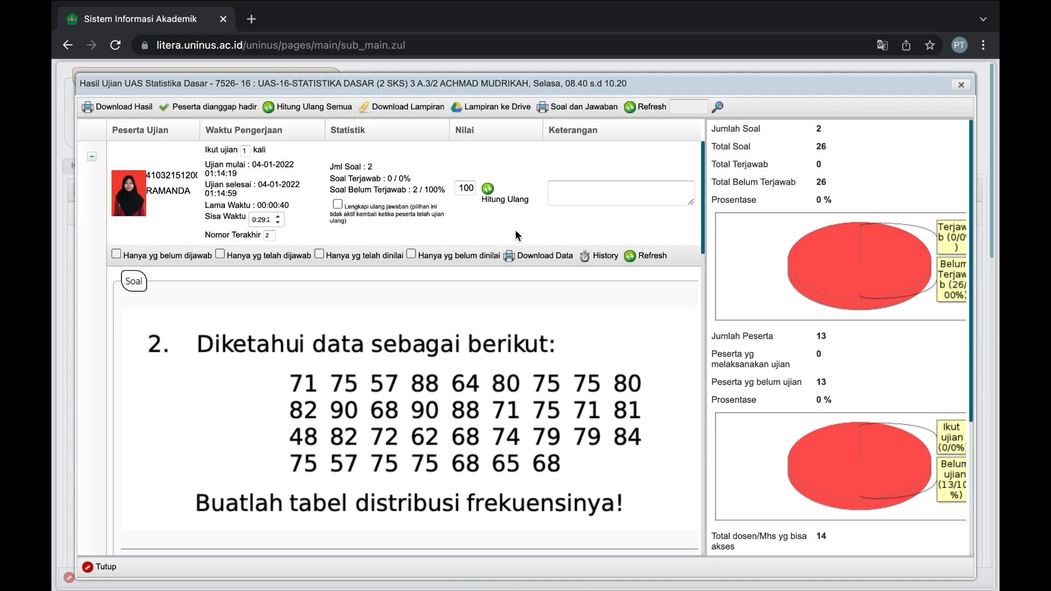
Recalculate once more with Hitung Ulang and re-enter 100 as the exam grade.
click(490, 193)
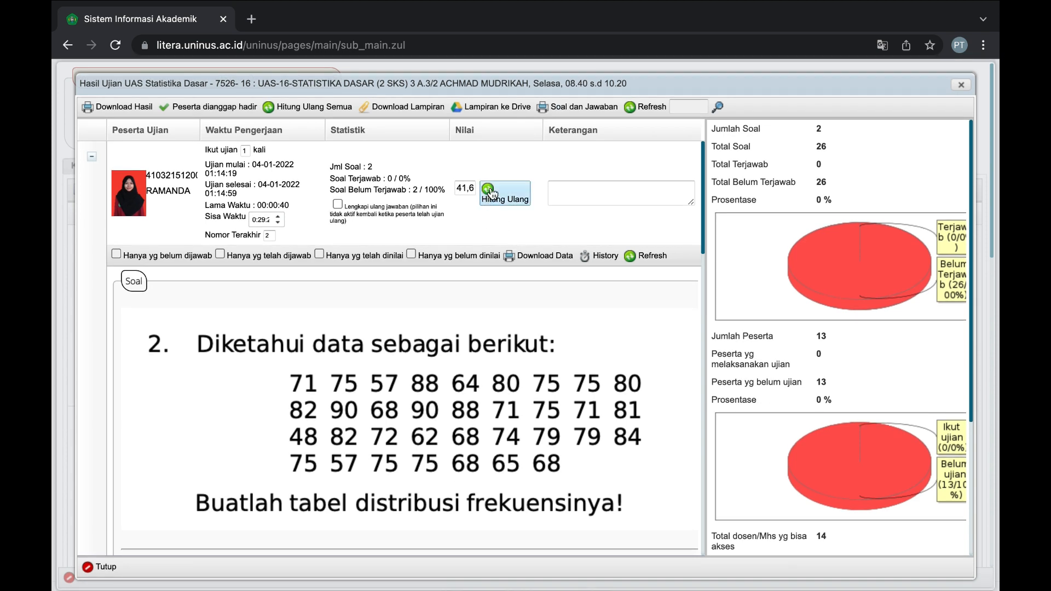
double_click(465, 188)
text(100)
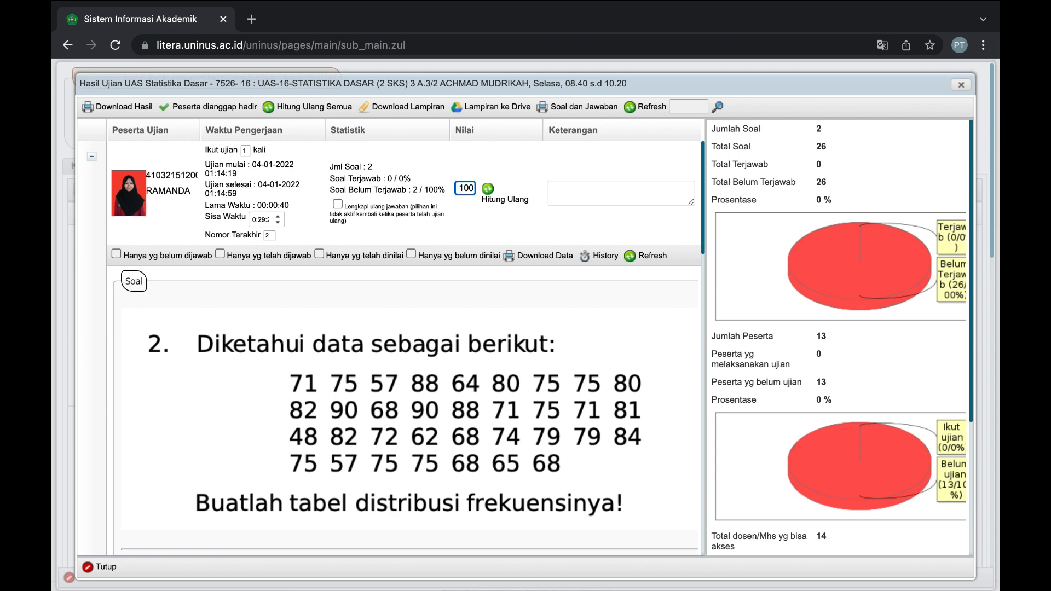
click(485, 240)
scroll(249, 172, down, 5)
scroll(249, 172, up, 5)
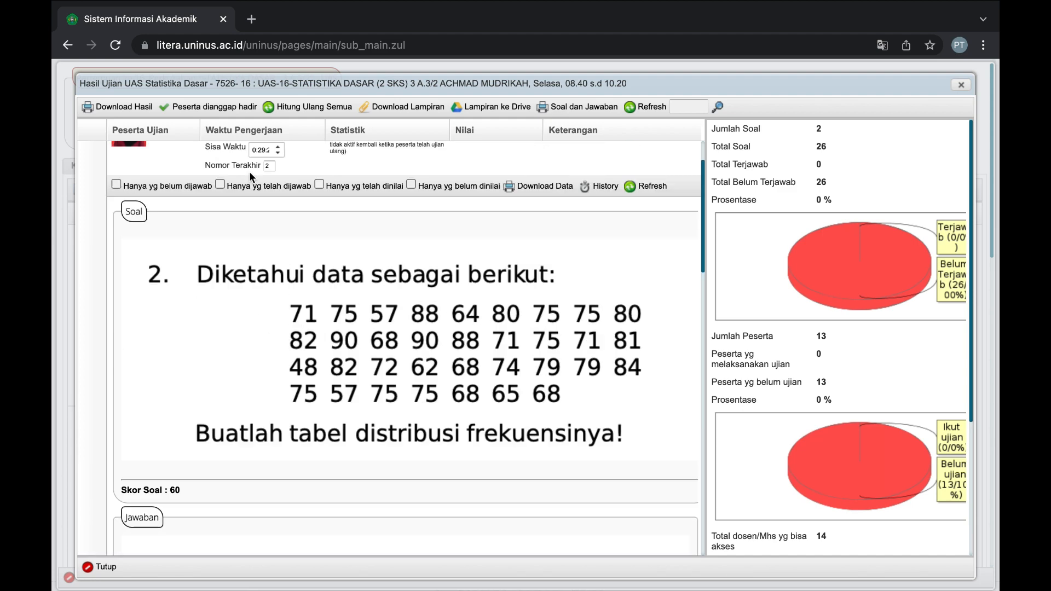
Collapse the student's answer details and close the exam results window with Tutup.
click(91, 160)
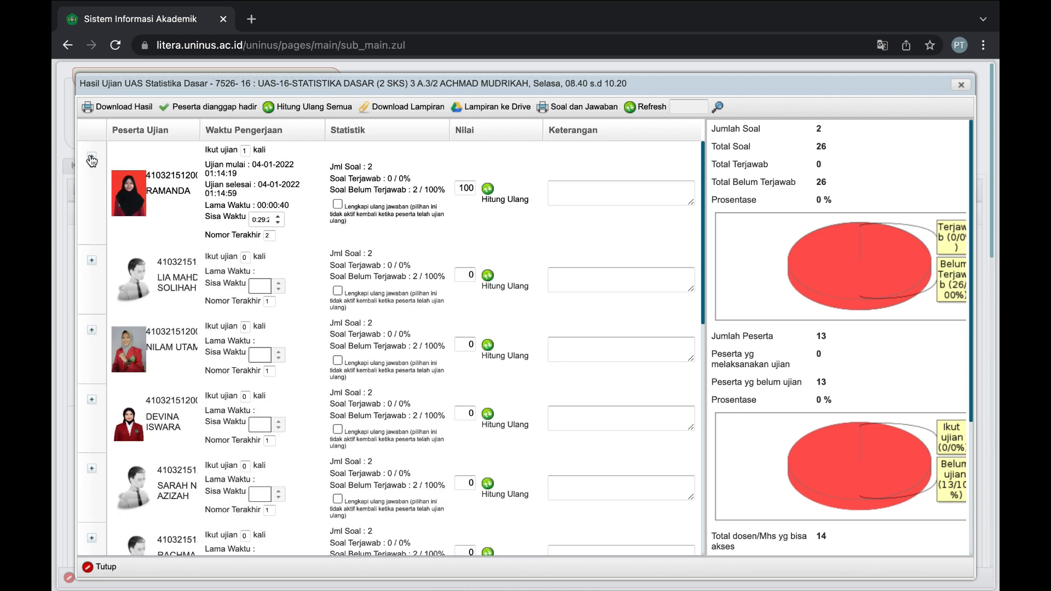
click(91, 160)
click(92, 159)
click(106, 566)
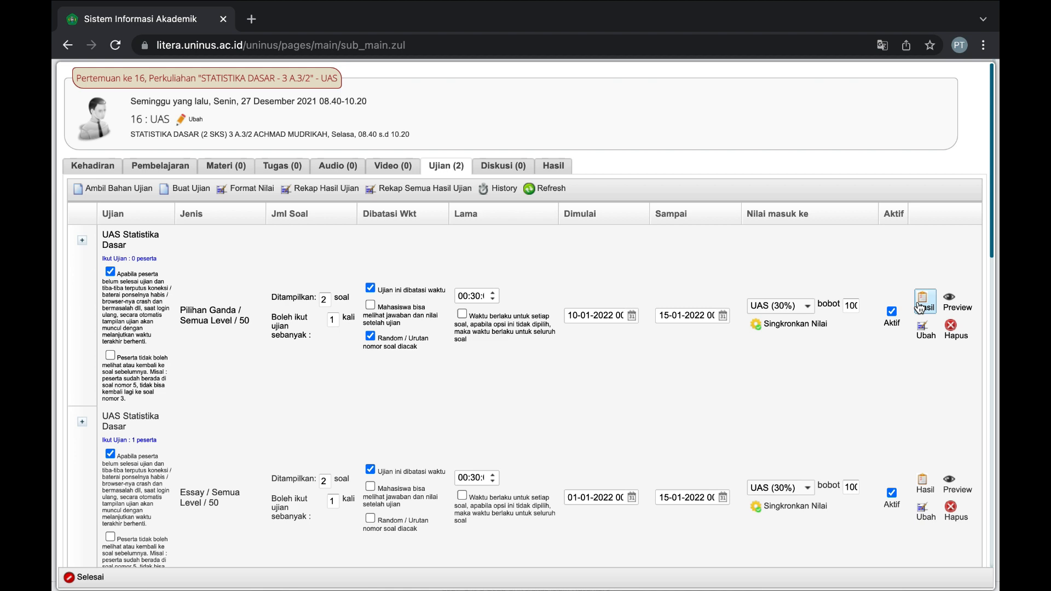
Reopen and close the essay exam's Hasil dialog, returning to the Home course list.
click(925, 484)
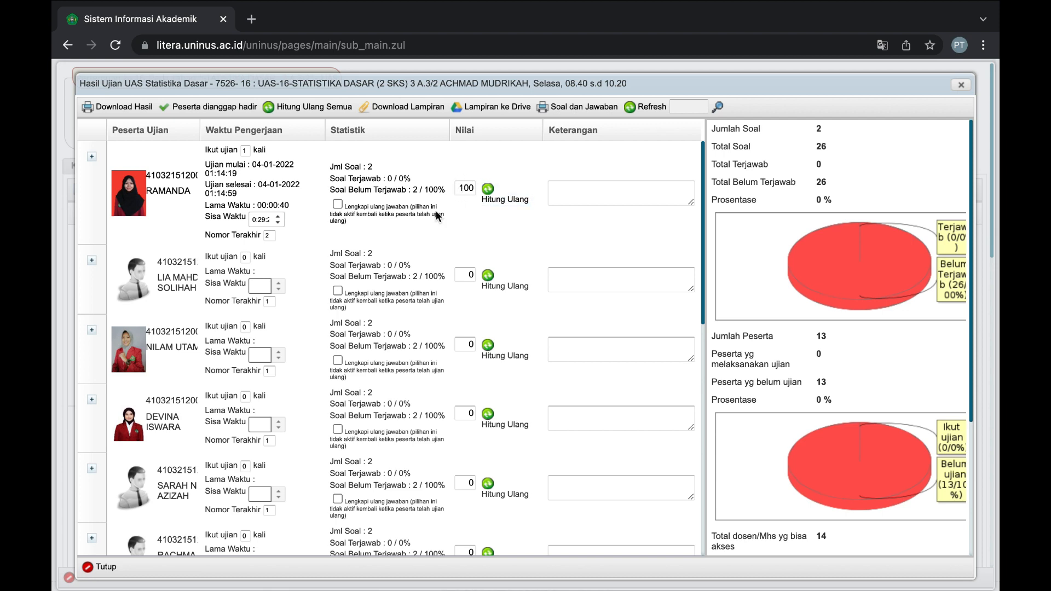
click(107, 567)
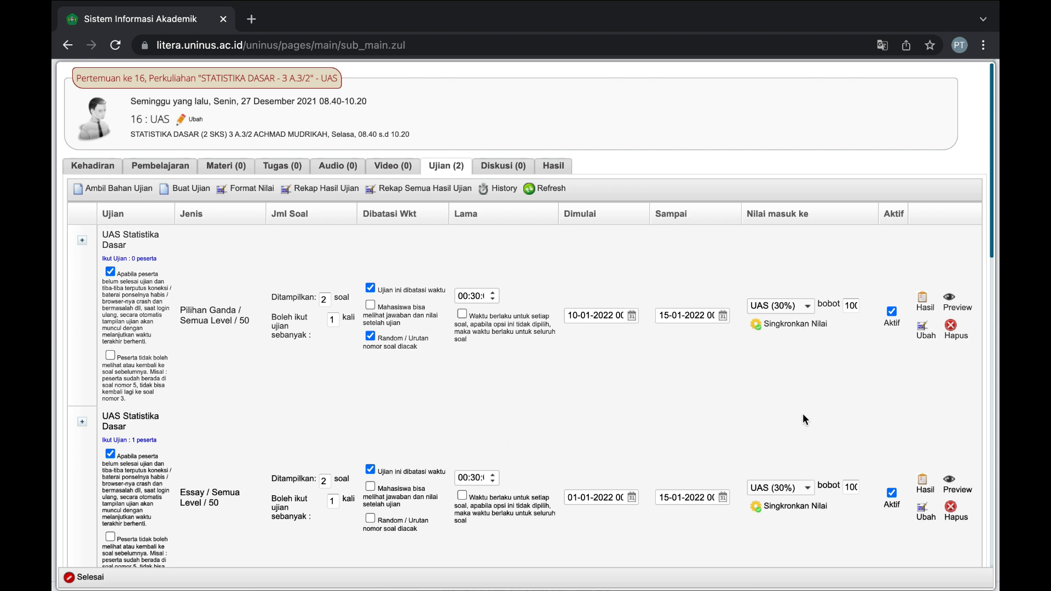
click(923, 482)
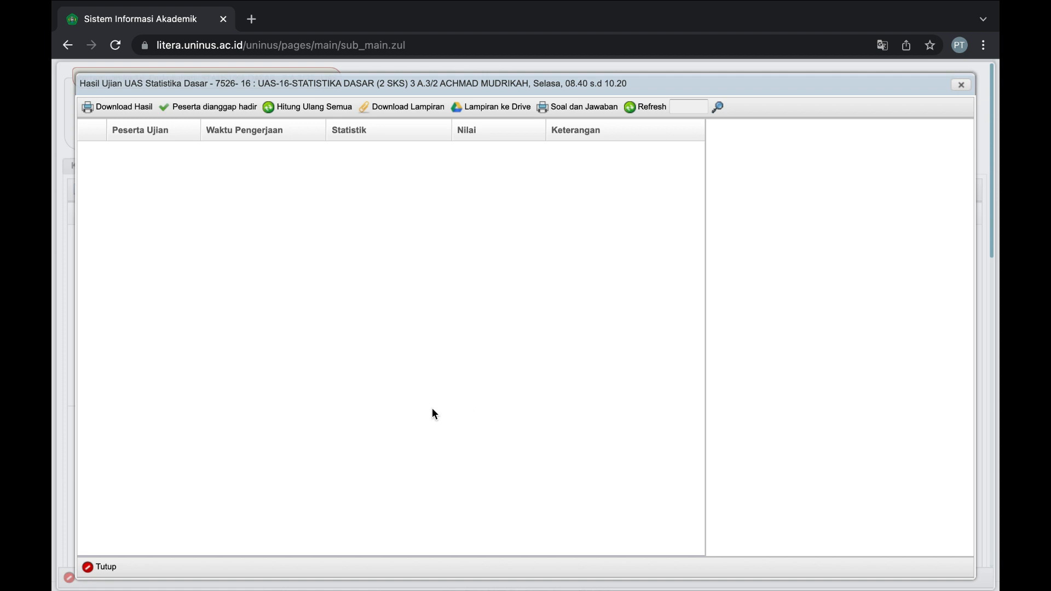
scroll(432, 409, down, 9)
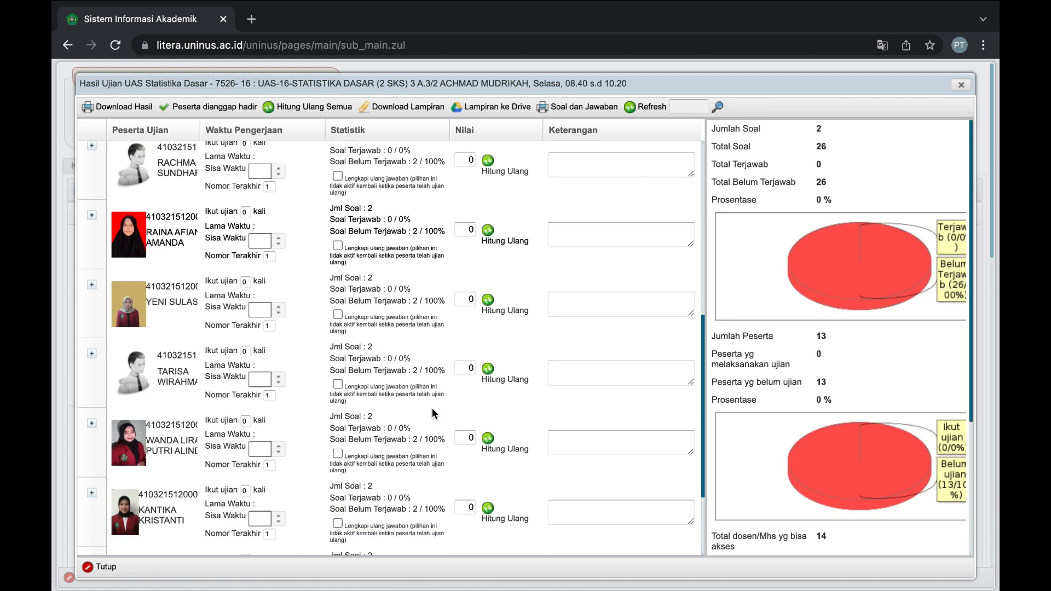
click(98, 564)
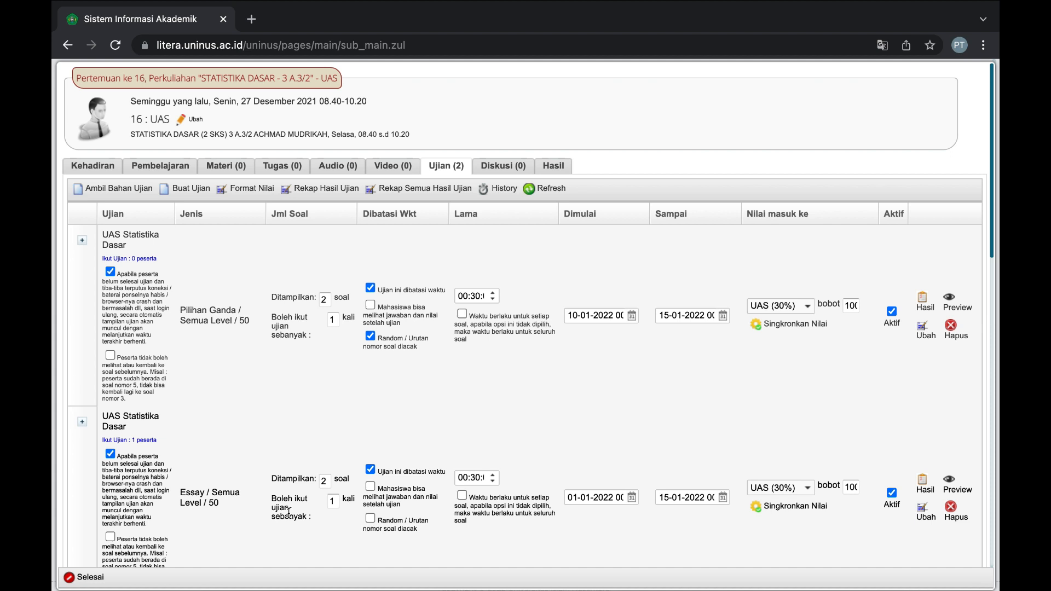
scroll(289, 512, down, 1)
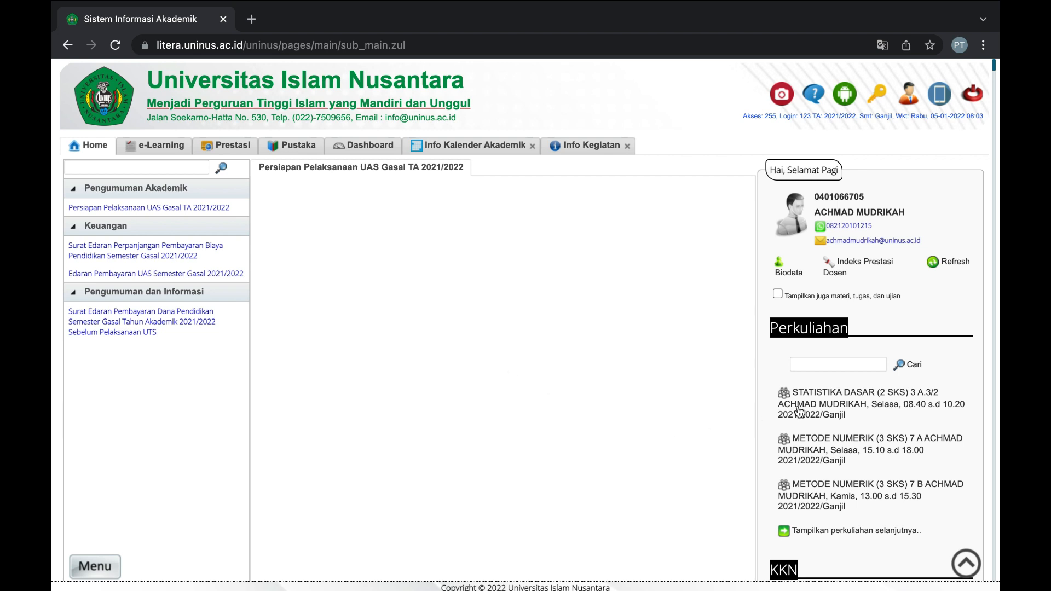
Open STATISTIKA DASAR's Nilai tab and show Format Nilai, currently Absensi 30%–Tugas 20%–UTS 20%–UAS 30%.
click(828, 410)
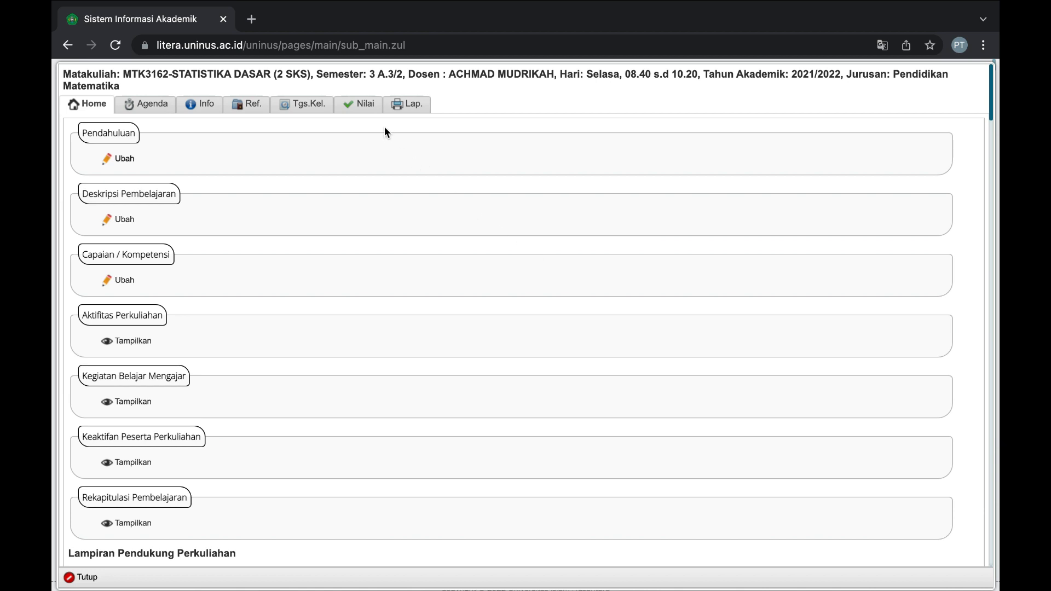
click(363, 105)
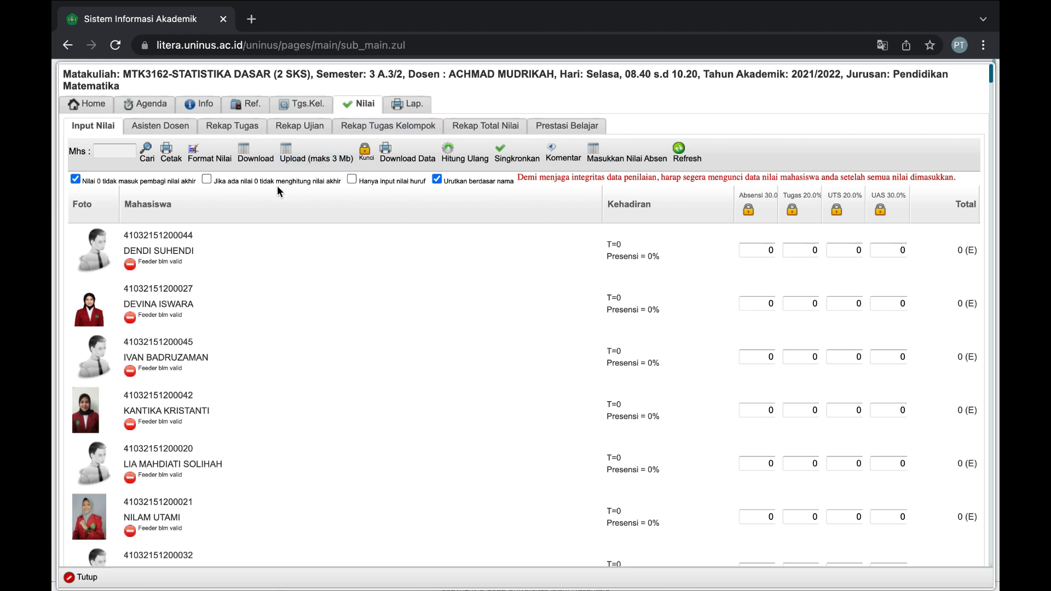
click(215, 158)
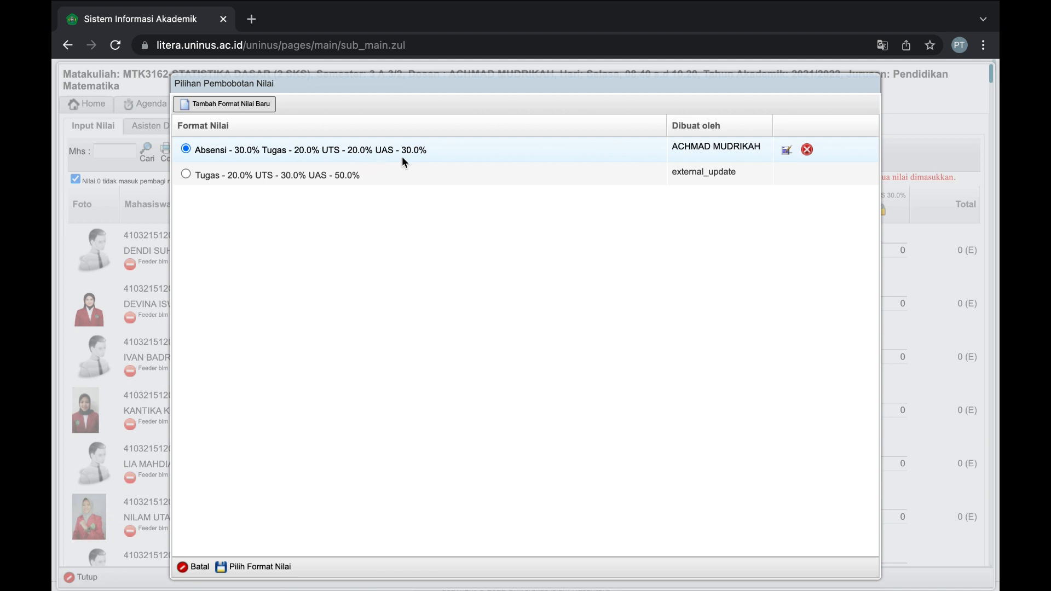
Cancel the Pilihan Pembobotan Nilai dialog, keeping the Absensi 30%, Tugas 20%, UTS 20%, UAS 30% weights.
click(185, 566)
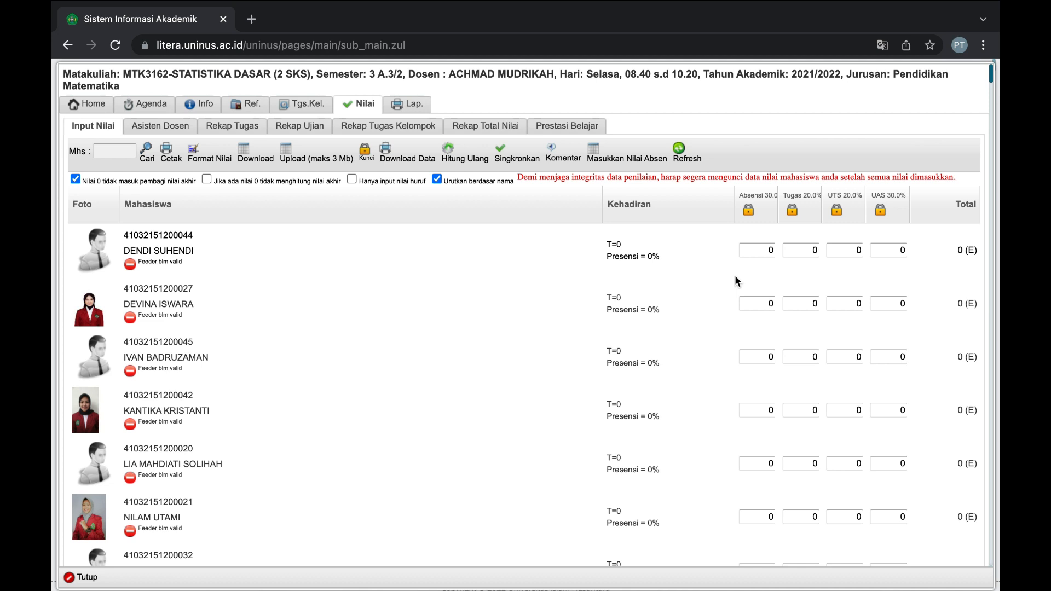
click(772, 251)
text(80)
click(804, 253)
drag(953, 250, 977, 251)
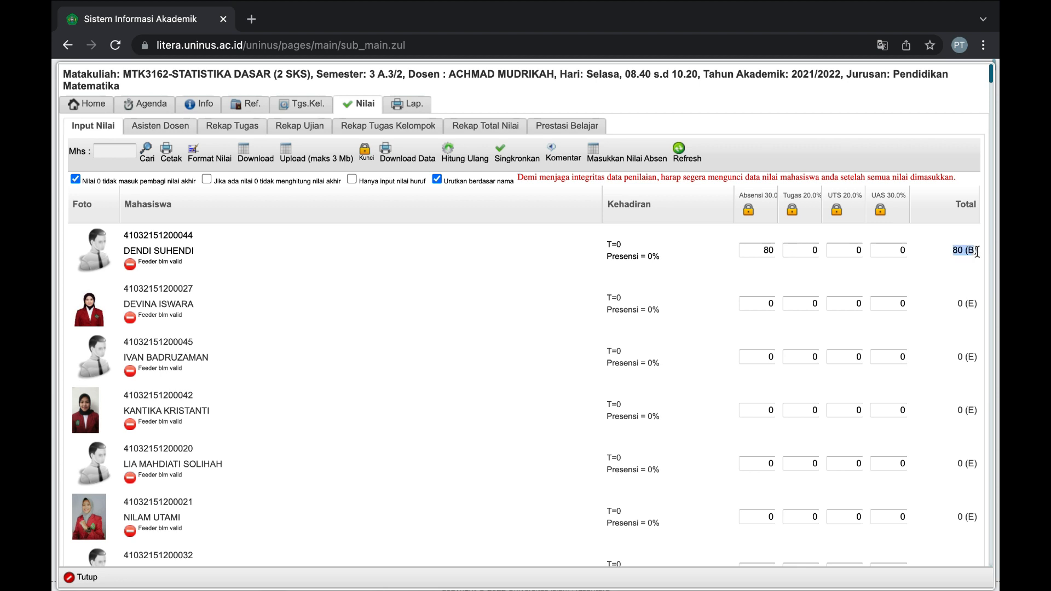
click(766, 250)
key(BackSpace)
click(894, 249)
click(894, 305)
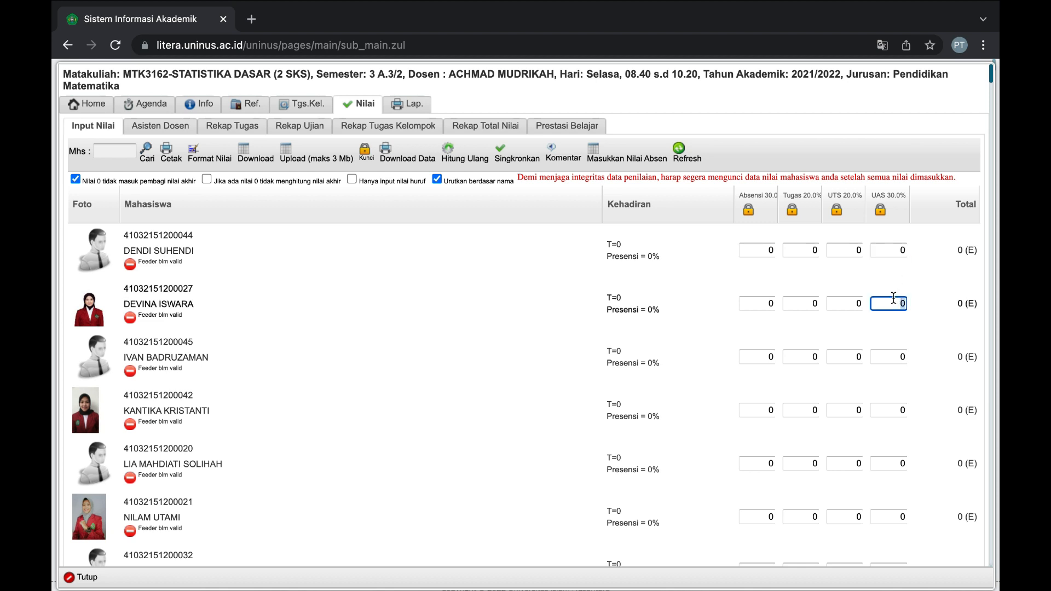
click(887, 358)
double_click(887, 358)
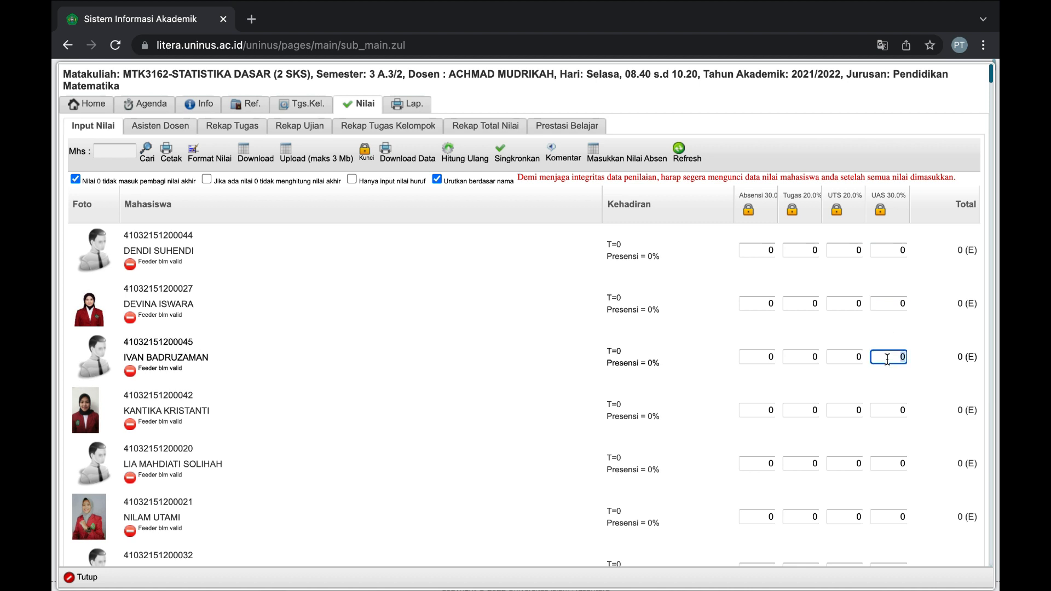
click(860, 249)
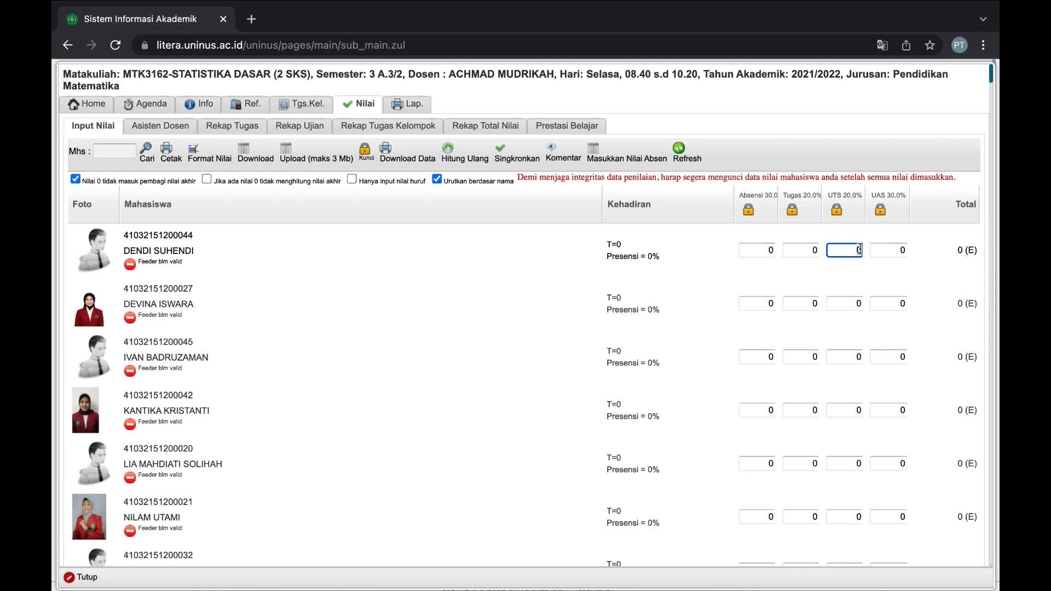
double_click(860, 250)
click(800, 250)
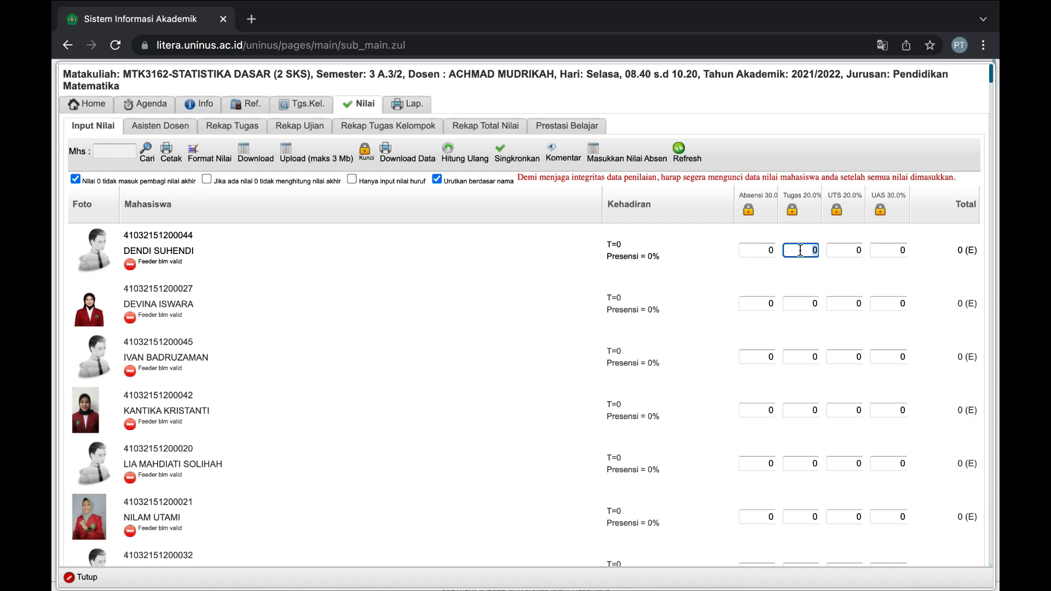
click(768, 251)
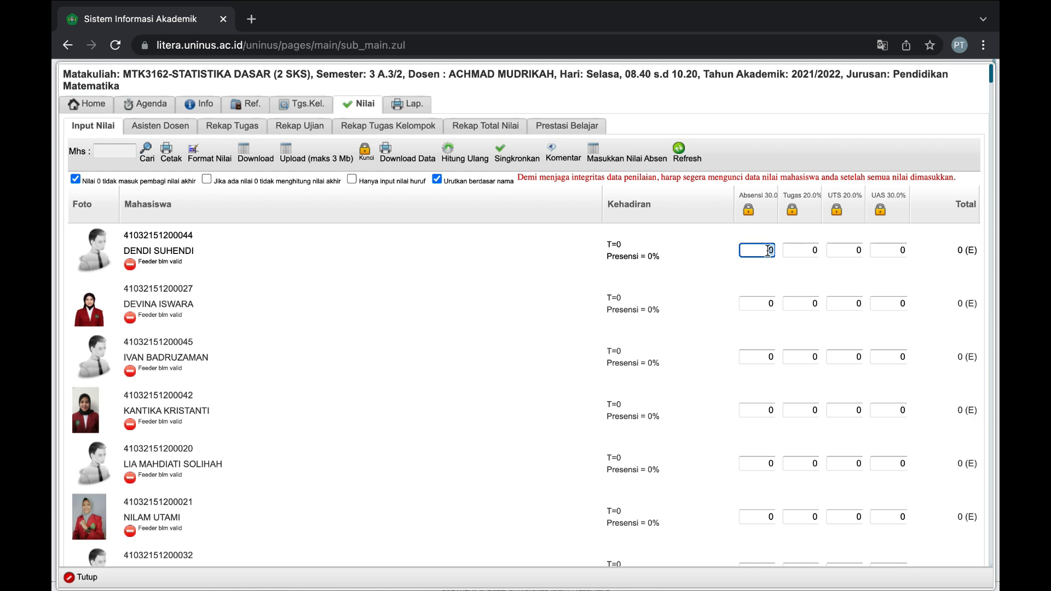
double_click(768, 251)
click(814, 248)
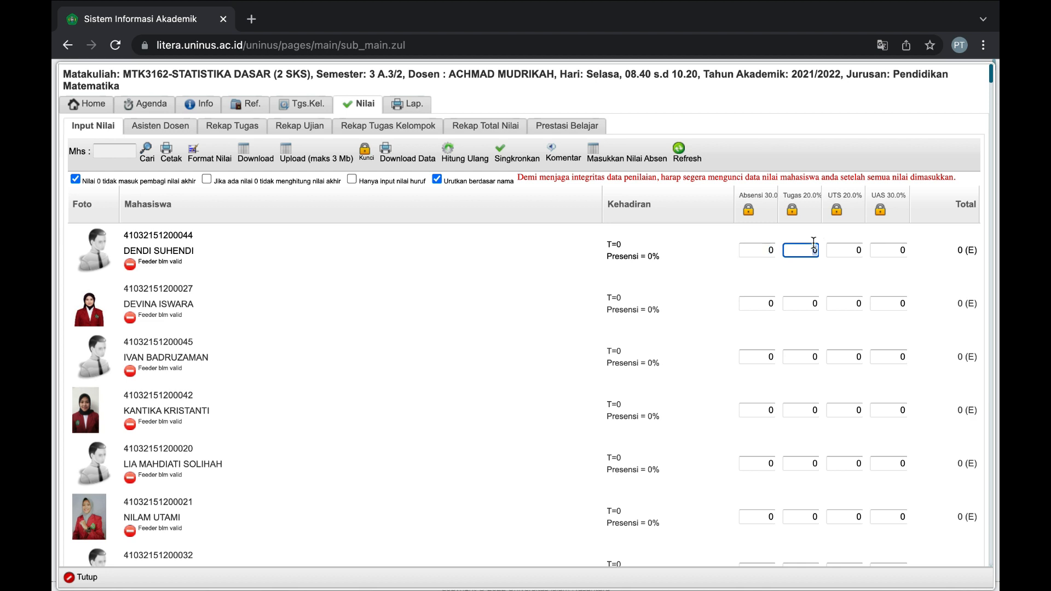
click(859, 249)
double_click(860, 250)
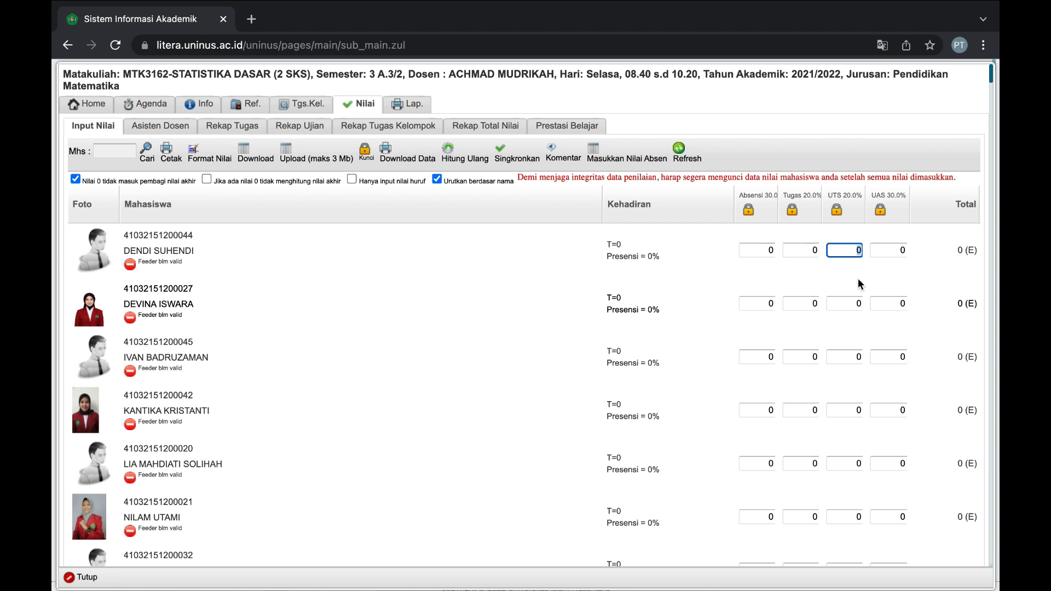
scroll(766, 349, down, 1)
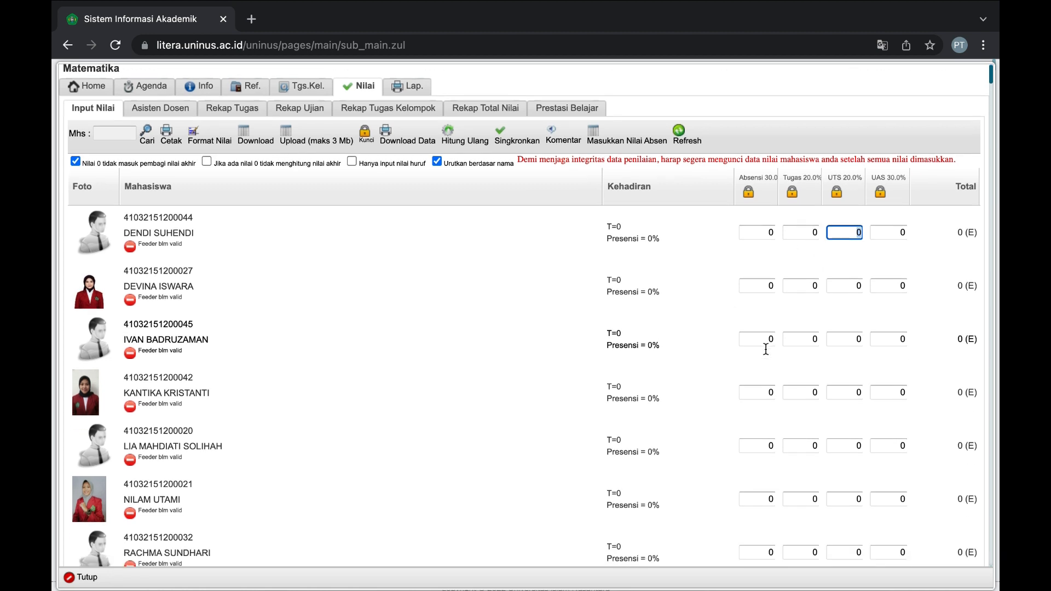
Enter row 1's scores: Absensi 80, Tugas 75, UTS 100, UAS 100, giving 89 (A).
click(770, 230)
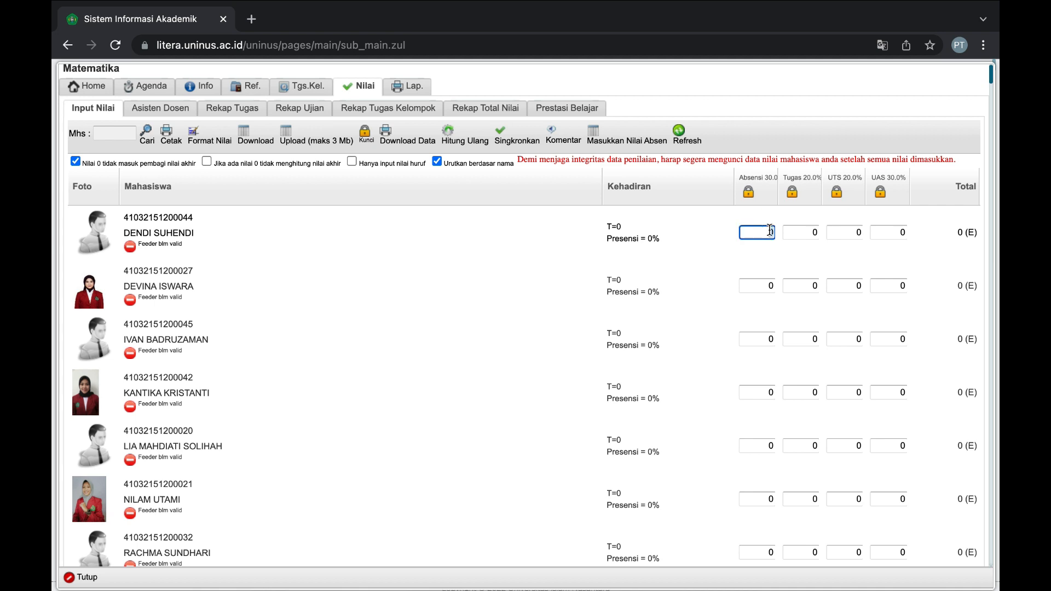
click(770, 281)
click(767, 231)
text(8)
click(809, 233)
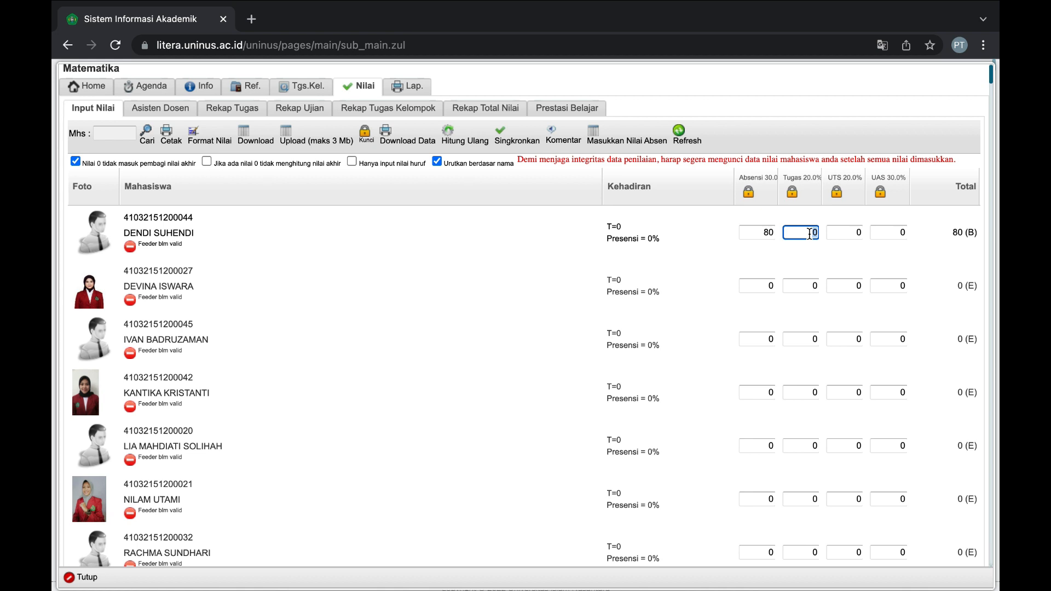
text(75)
click(860, 230)
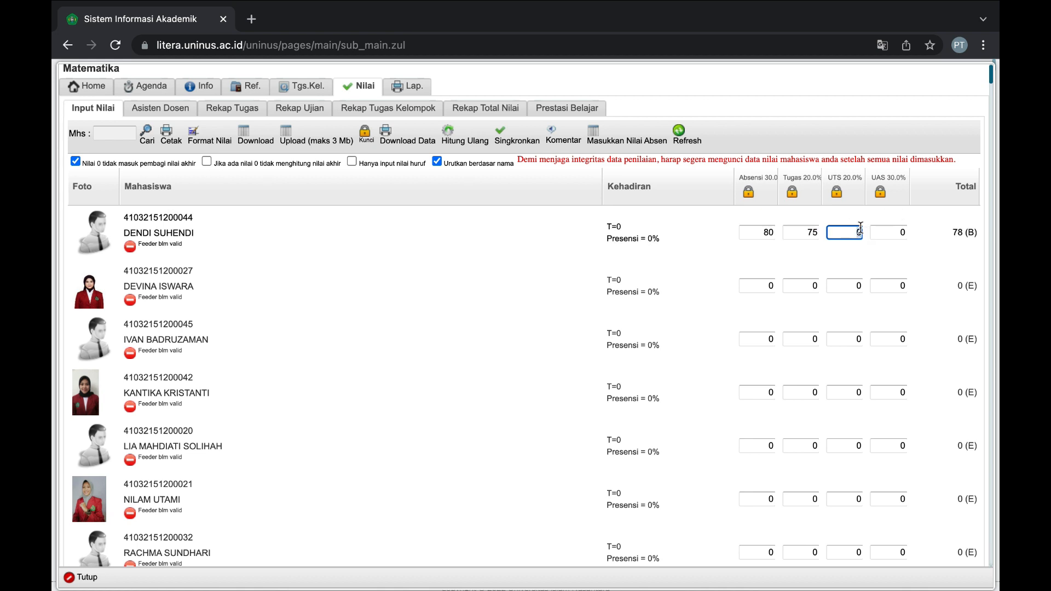
text(100)
click(899, 233)
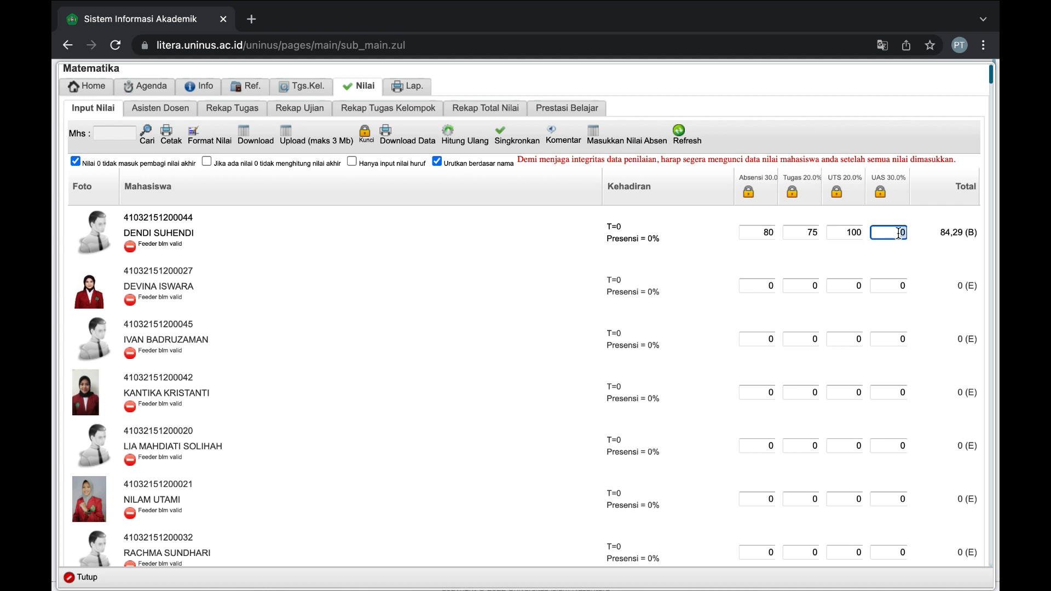
text(100)
click(898, 256)
double_click(962, 237)
drag(949, 239, 975, 236)
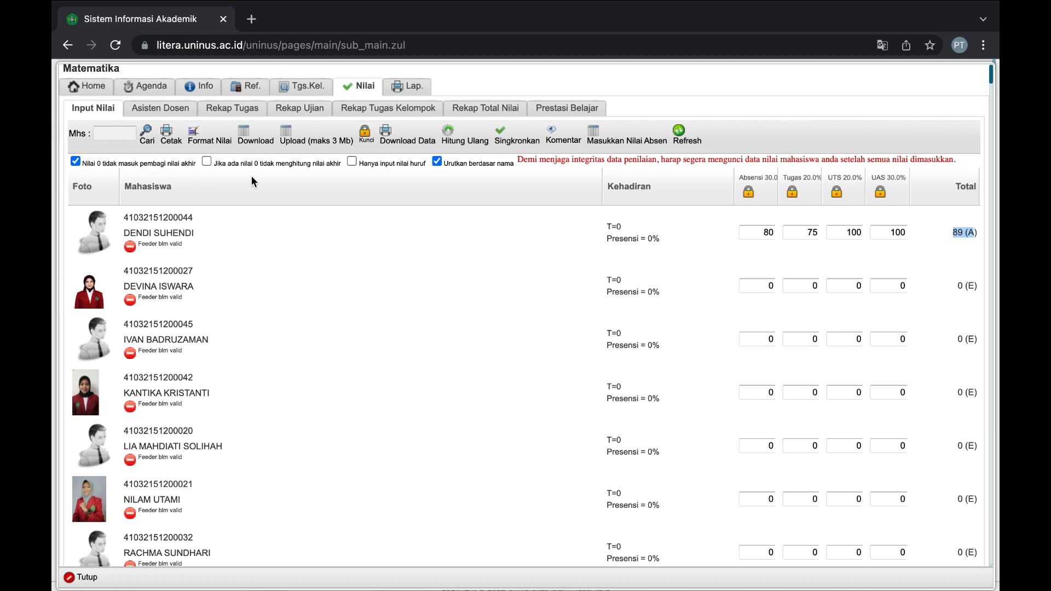
Change the first student's Absensi score from 80 to 0.
click(770, 230)
text(0)
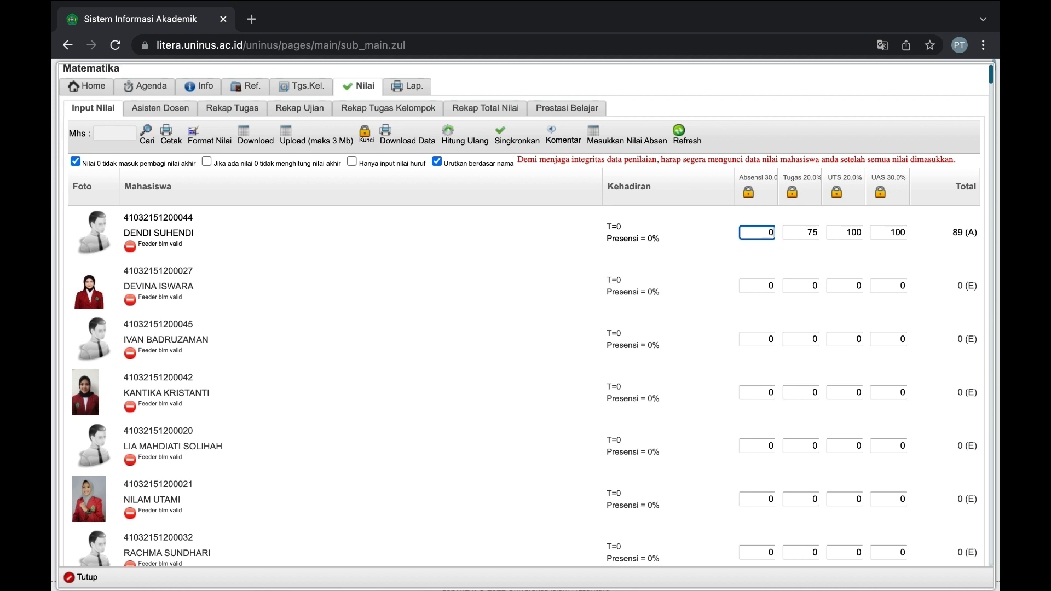
click(792, 275)
Toggle 'Nilai 0 tidak masuk pembagi nilai akhir' off/on and 'Hanya input nilai huruf' on/off, yielding 92,86 (A).
click(76, 162)
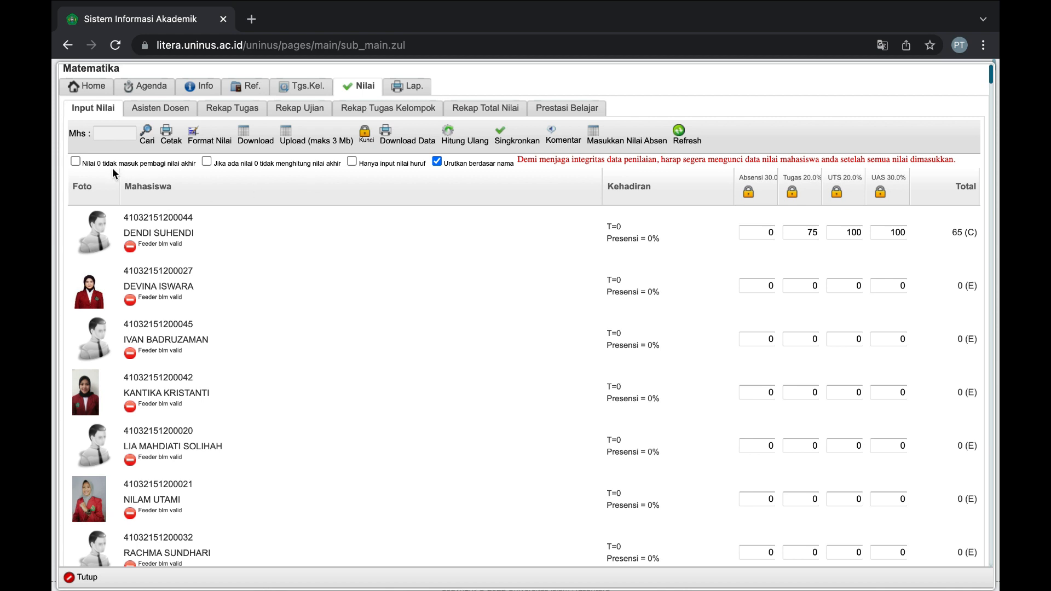
click(76, 162)
click(352, 162)
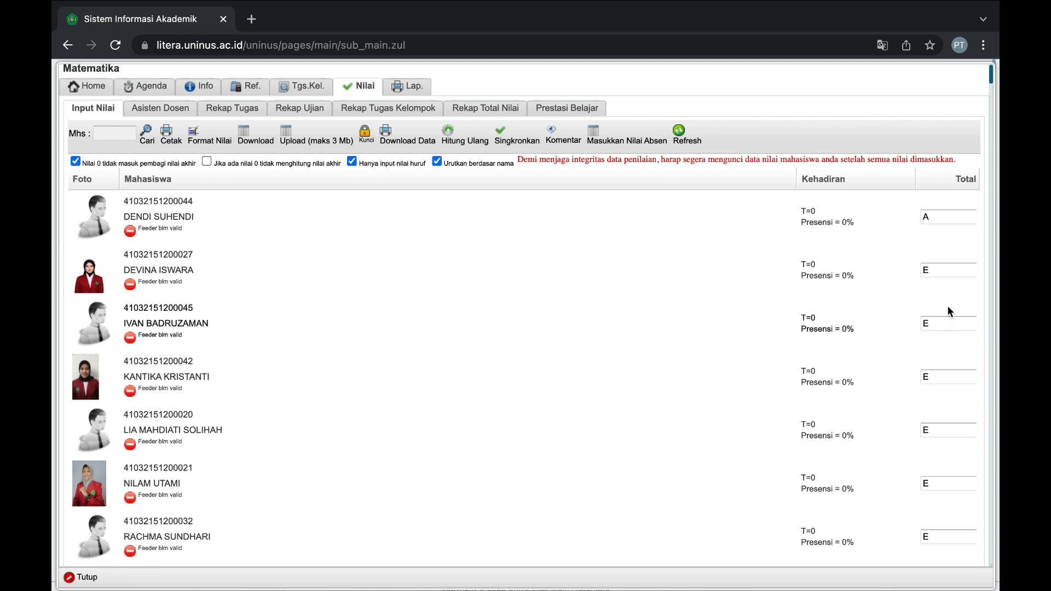
click(351, 162)
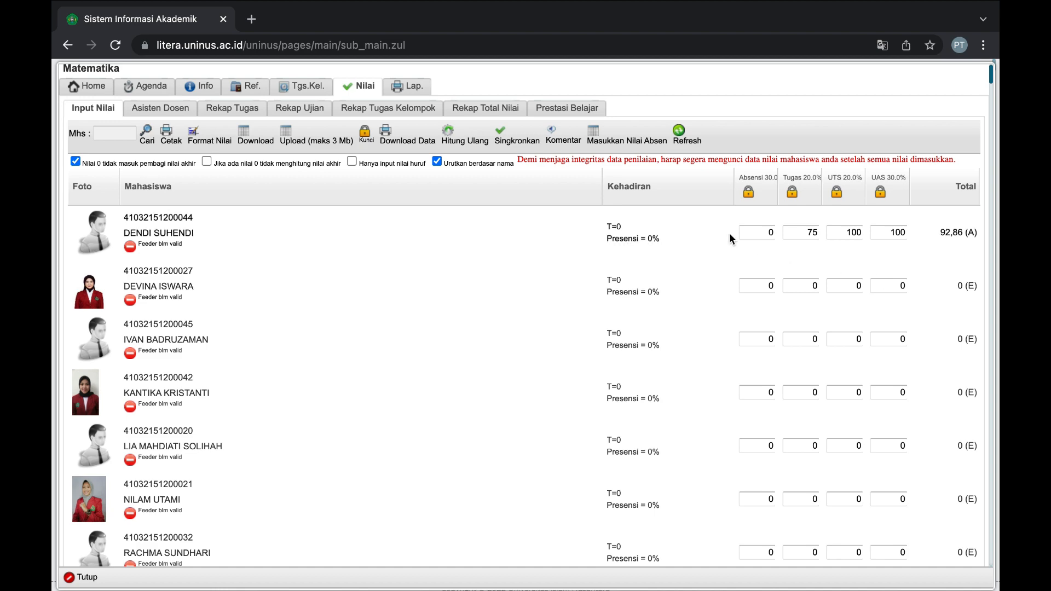
Download the STATISTIKA DASAR grade list as a FORMAT_NILAI .xls spreadsheet.
scroll(660, 235, down, 9)
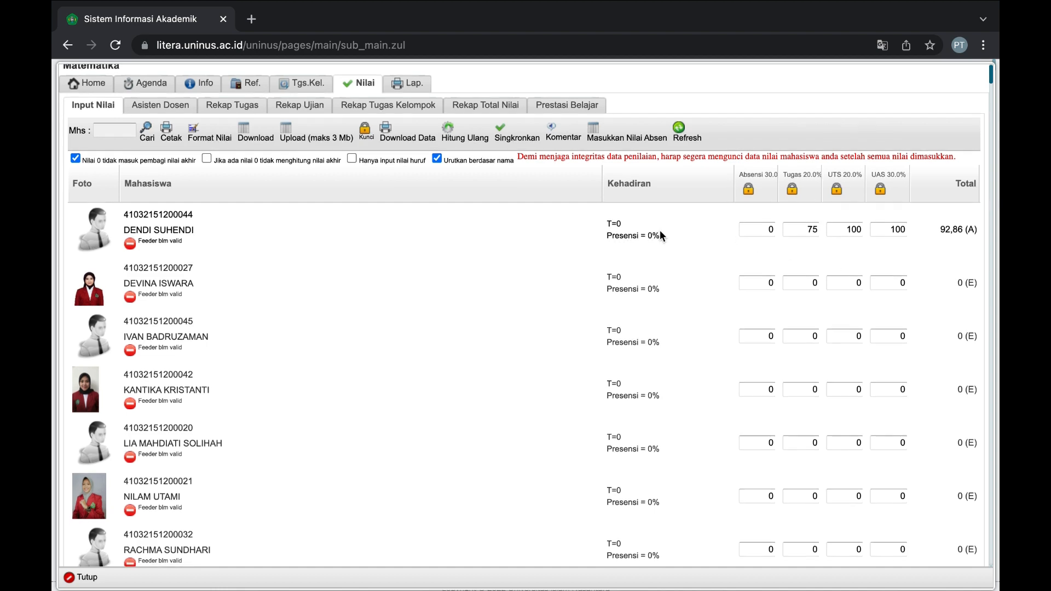
scroll(660, 236, down, 5)
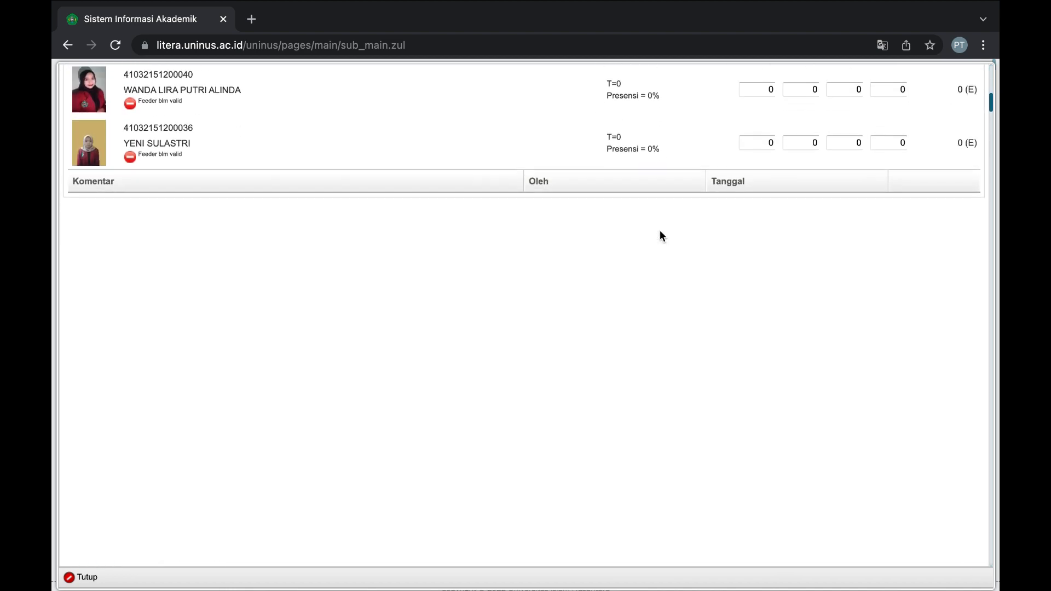
scroll(362, 375, up, 14)
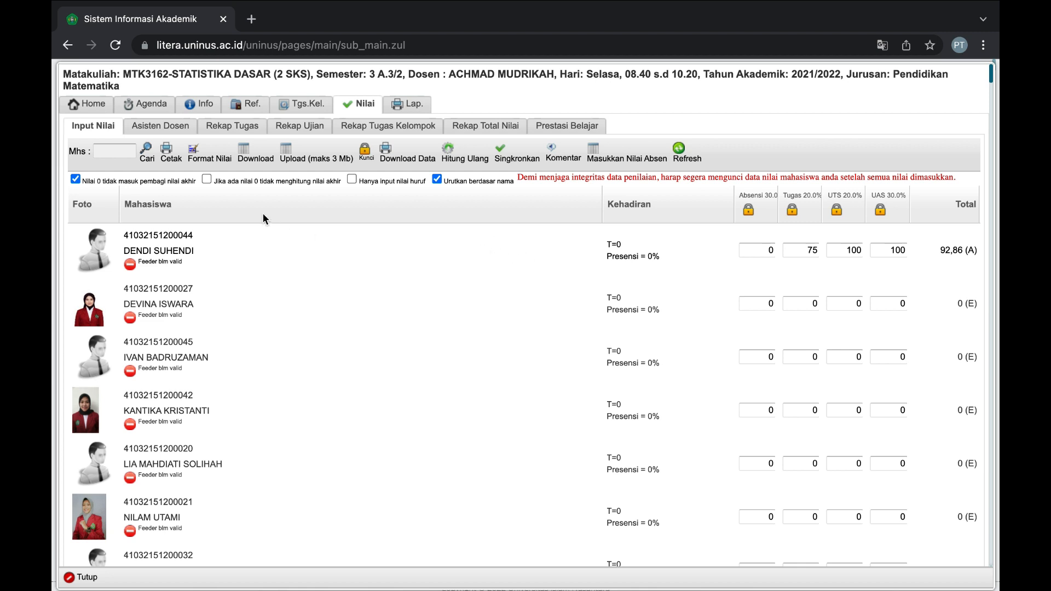
click(249, 159)
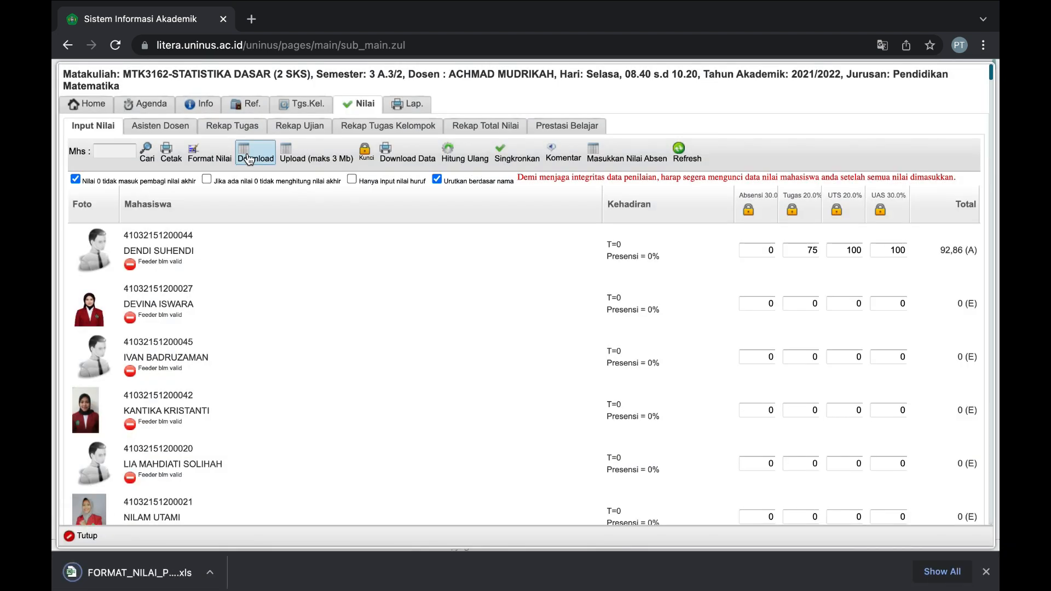
click(171, 159)
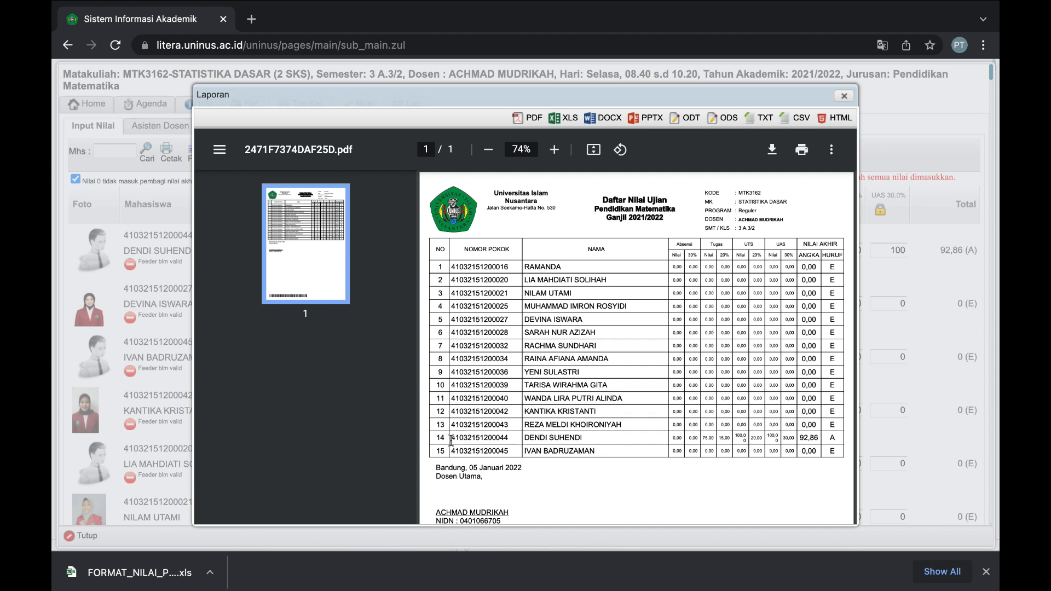
drag(451, 440, 787, 443)
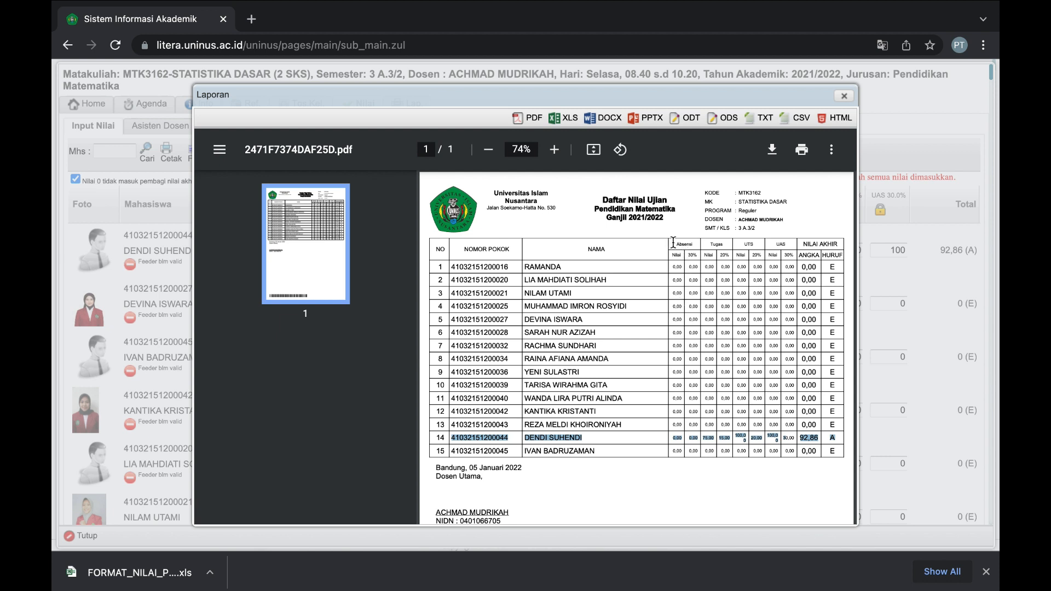
drag(676, 245, 783, 254)
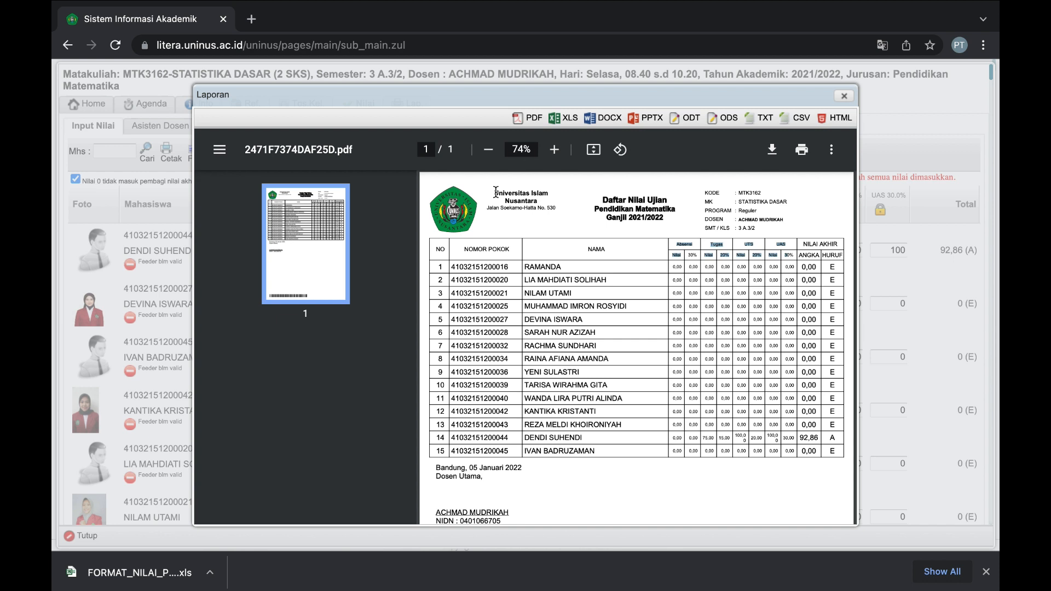
drag(496, 192, 716, 220)
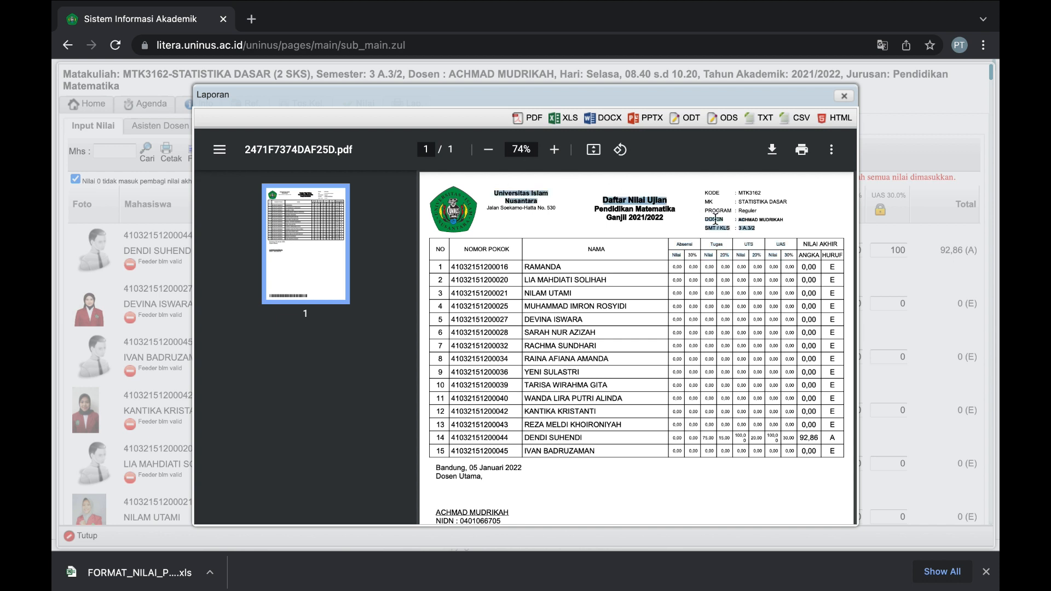
double_click(716, 219)
click(747, 227)
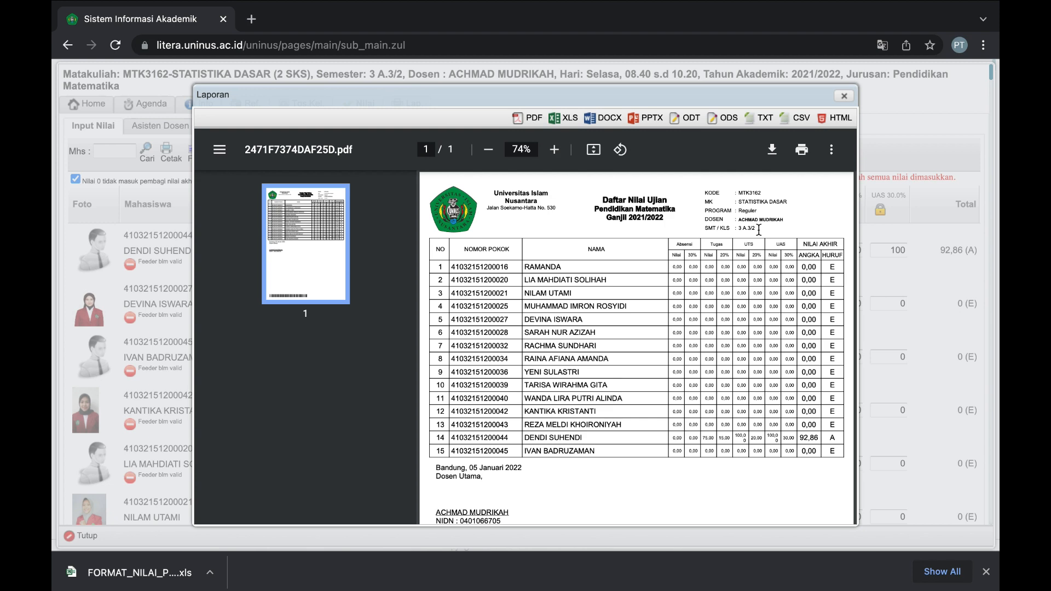
click(845, 98)
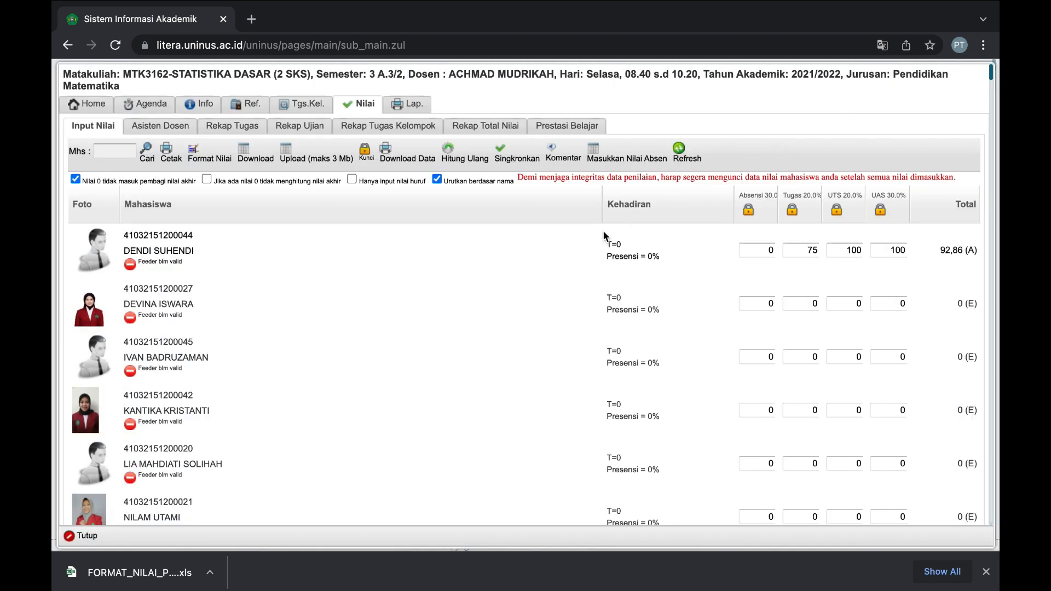